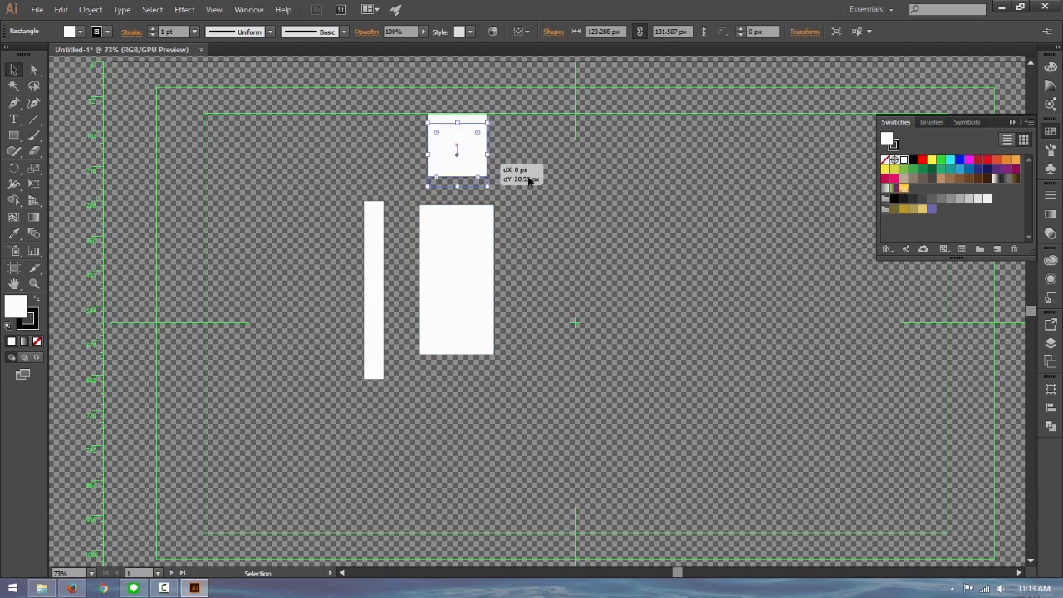
Draw a narrow vertical leg rectangle beneath the torso, and shrink the arm rectangle and place it closer to the torso.
{"action": "left_click", "coordinate": [559, 308]}
{"action": "scroll", "coordinate": [559, 308], "scroll_direction": "down", "scroll_amount": 4}
{"action": "key", "text": "m"}
{"action": "left_click_drag", "start_coordinate": [426, 310], "coordinate": [444, 482]}
{"action": "key", "text": "v"}
{"action": "left_click", "coordinate": [515, 427]}
{"action": "mouse_move", "coordinate": [439, 345]}
{"action": "left_mouse_down"}
{"action": "mouse_move", "coordinate": [380, 292]}
{"action": "mouse_move", "coordinate": [379, 305]}
{"action": "left_mouse_up"}
{"action": "left_click", "coordinate": [378, 191]}
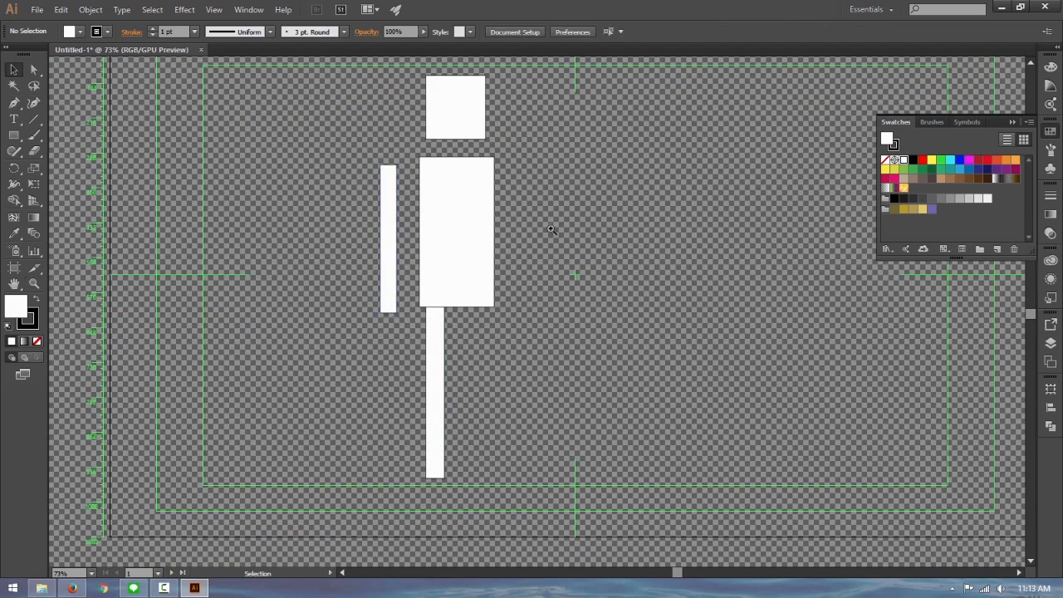
Round the corners of the head, torso, arm and leg rectangles, extending the rounded leg's top up into the torso.
{"action": "key", "text": "ctrl+plus"}
{"action": "key", "text": "a"}
{"action": "left_click_drag", "start_coordinate": [451, 155], "coordinate": [455, 167]}
{"action": "left_click", "coordinate": [532, 205]}
{"action": "left_click_drag", "start_coordinate": [588, 144], "coordinate": [576, 156]}
{"action": "left_click", "coordinate": [518, 386]}
{"action": "scroll", "coordinate": [567, 387], "scroll_direction": "down", "scroll_amount": 3}
{"action": "left_click_drag", "start_coordinate": [517, 232], "coordinate": [524, 220]}
{"action": "scroll", "coordinate": [531, 249], "scroll_direction": "up", "scroll_amount": 8}
Select the head's bottom anchor points and scale them inward to narrow the chin.
{"action": "left_click", "coordinate": [683, 407]}
{"action": "scroll", "coordinate": [664, 382], "scroll_direction": "down", "scroll_amount": 1}
{"action": "key", "text": "a"}
{"action": "left_click", "coordinate": [547, 241]}
{"action": "left_click", "coordinate": [524, 253]}
{"action": "left_click", "coordinate": [567, 253], "text": "shift"}
{"action": "key", "text": "s"}
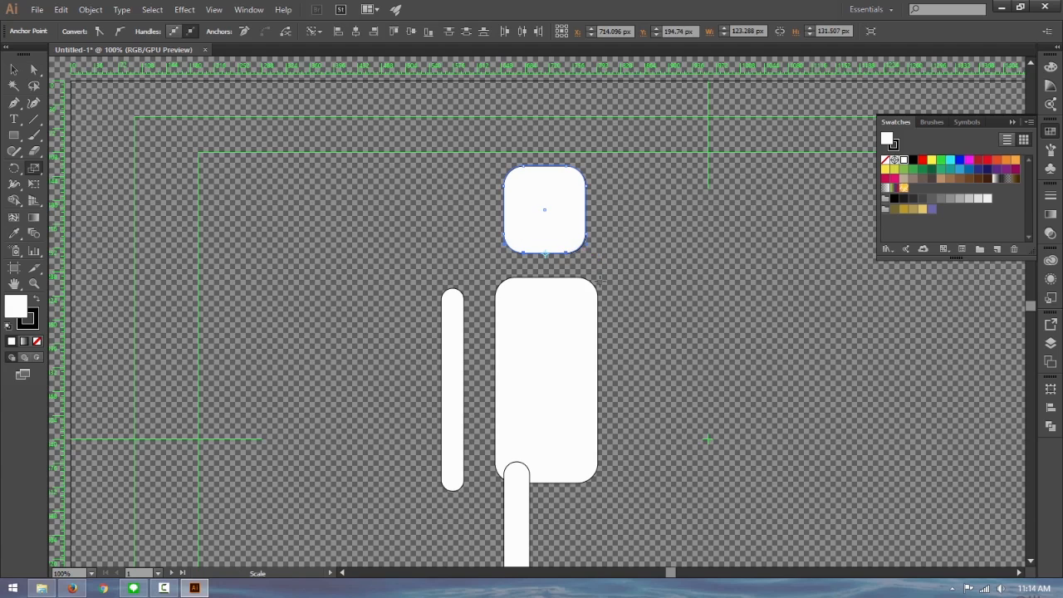
{"action": "left_click_drag", "start_coordinate": [635, 280], "coordinate": [608, 281]}
Move the head straight down so it sits closer to the torso.
{"action": "key", "text": "v"}
{"action": "left_click", "coordinate": [659, 277]}
{"action": "left_click_drag", "start_coordinate": [544, 218], "coordinate": [544, 230]}
{"action": "scroll", "coordinate": [688, 345], "scroll_direction": "down", "scroll_amount": 7}
{"action": "scroll", "coordinate": [623, 338], "scroll_direction": "up", "scroll_amount": 3}
{"action": "left_click", "coordinate": [573, 332]}
{"action": "left_click", "coordinate": [624, 339]}
Draw a rectangle across the lower torso and remove the parts outside the torso outline with the Shape Builder tool.
{"action": "key", "text": "m"}
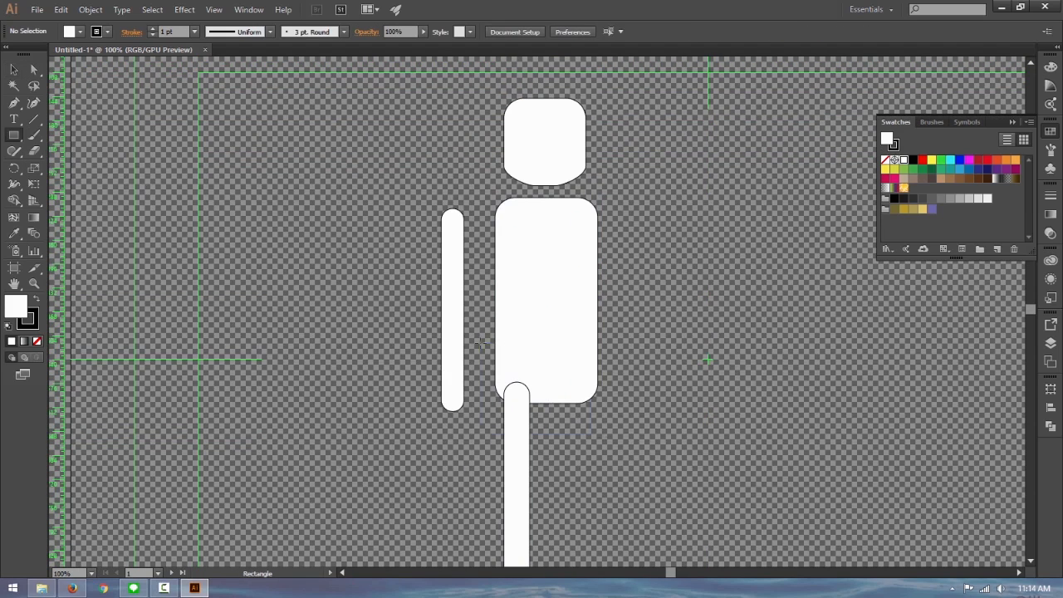
{"action": "left_click_drag", "start_coordinate": [481, 343], "coordinate": [608, 415]}
{"action": "key", "text": "v"}
{"action": "left_click_drag", "start_coordinate": [592, 378], "coordinate": [592, 386]}
{"action": "left_click", "coordinate": [560, 308], "text": "shift"}
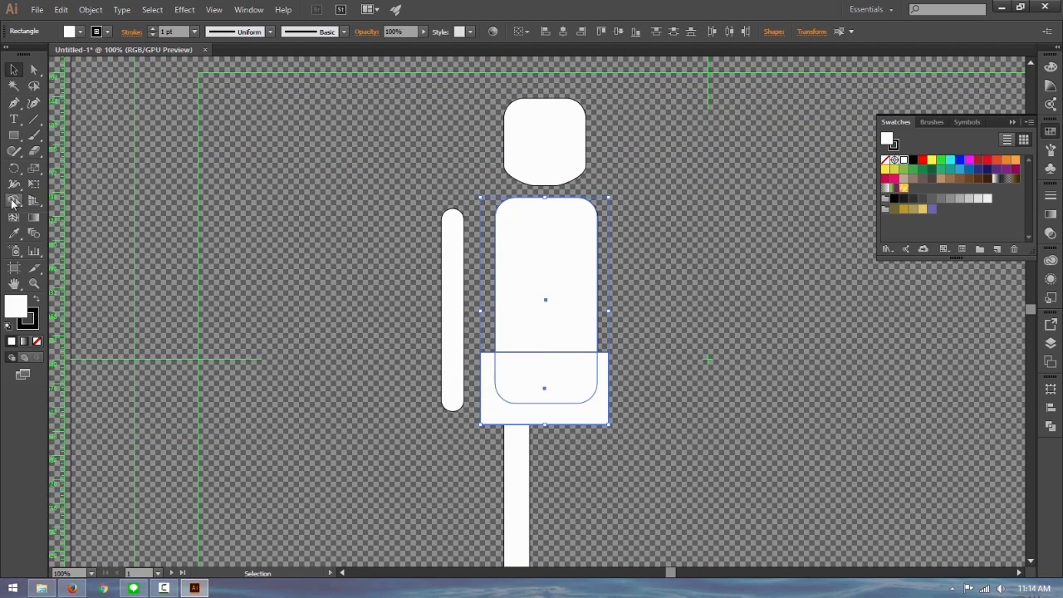
{"action": "key", "text": "shift+m"}
{"action": "left_click", "coordinate": [581, 414], "text": "alt"}
{"action": "key", "text": "v"}
{"action": "left_click", "coordinate": [646, 369]}
Fill the lower torso section with the purple swatch and the upper section with the light gold swatch.
{"action": "left_click", "coordinate": [571, 377]}
{"action": "left_click", "coordinate": [1050, 234]}
{"action": "left_click", "coordinate": [1050, 68]}
{"action": "left_click_drag", "start_coordinate": [947, 168], "coordinate": [966, 179]}
{"action": "left_click", "coordinate": [1051, 133]}
{"action": "left_click", "coordinate": [931, 209]}
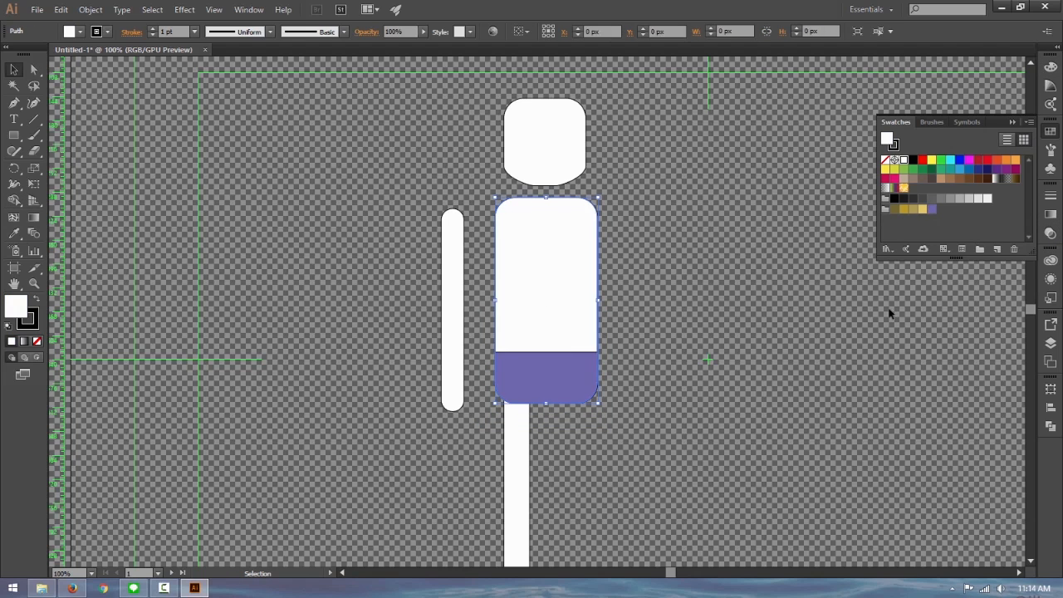
{"action": "left_click", "coordinate": [543, 297]}
{"action": "left_click", "coordinate": [922, 209]}
{"action": "left_click", "coordinate": [840, 287]}
{"action": "scroll", "coordinate": [839, 288], "scroll_direction": "down", "scroll_amount": 1}
Fill the lower torso section with dark navy #142B4C.
{"action": "left_click", "coordinate": [548, 266]}
{"action": "left_click", "coordinate": [548, 344]}
{"action": "double_click", "coordinate": [18, 310]}
{"action": "left_click", "coordinate": [482, 308]}
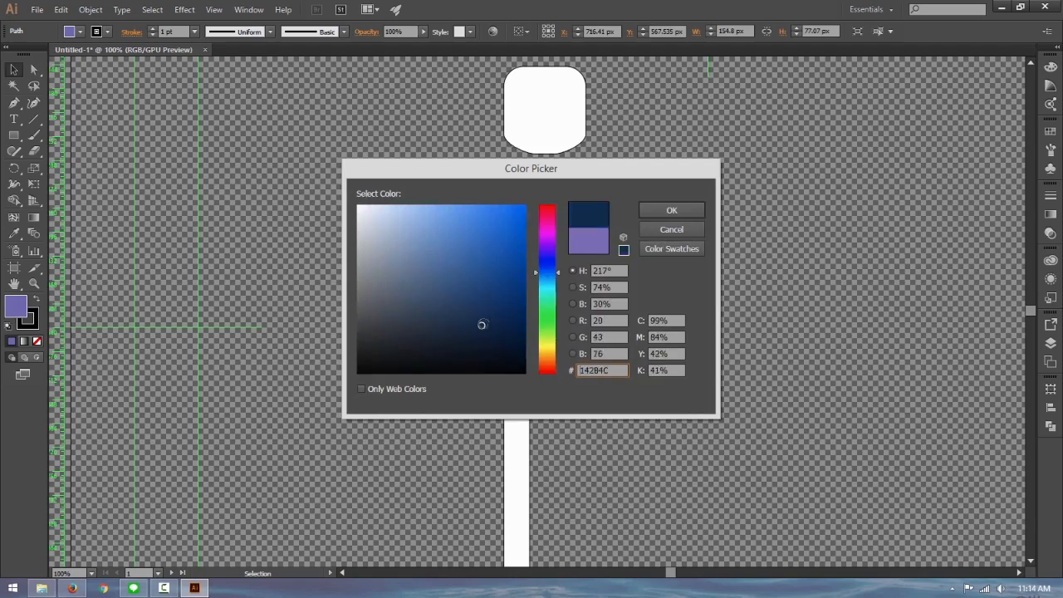
{"action": "left_click", "coordinate": [670, 213]}
Fill the upper torso section with pink and remove the stroke from both torso sections.
{"action": "left_click", "coordinate": [546, 241]}
{"action": "double_click", "coordinate": [18, 309]}
{"action": "left_click", "coordinate": [451, 218]}
{"action": "left_click", "coordinate": [670, 213]}
{"action": "left_click", "coordinate": [710, 264]}
{"action": "left_click", "coordinate": [545, 249]}
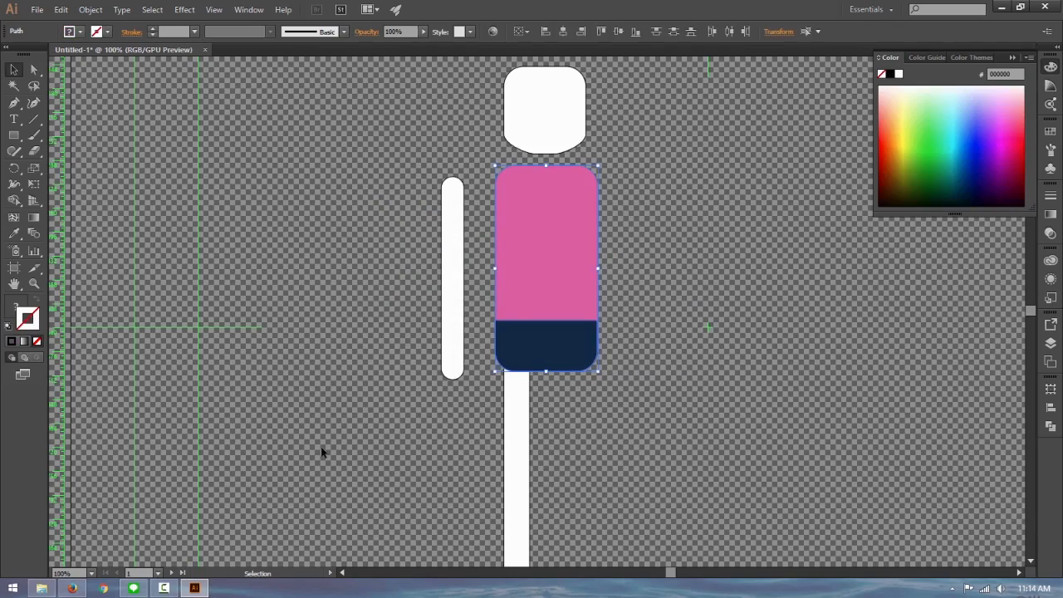
Select the arm shape and open its fill color for editing.
{"action": "left_click", "coordinate": [451, 274]}
{"action": "double_click", "coordinate": [17, 307]}
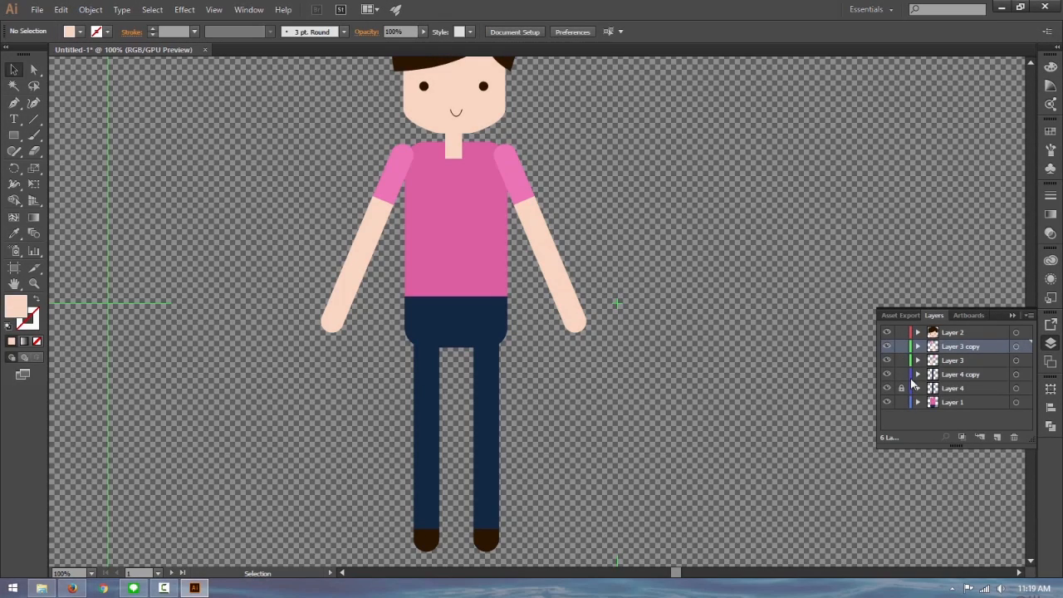
Rename Layer 2 as "kepala" and Layer 3 copy as "tangan kanan".
{"action": "double_click", "coordinate": [954, 333]}
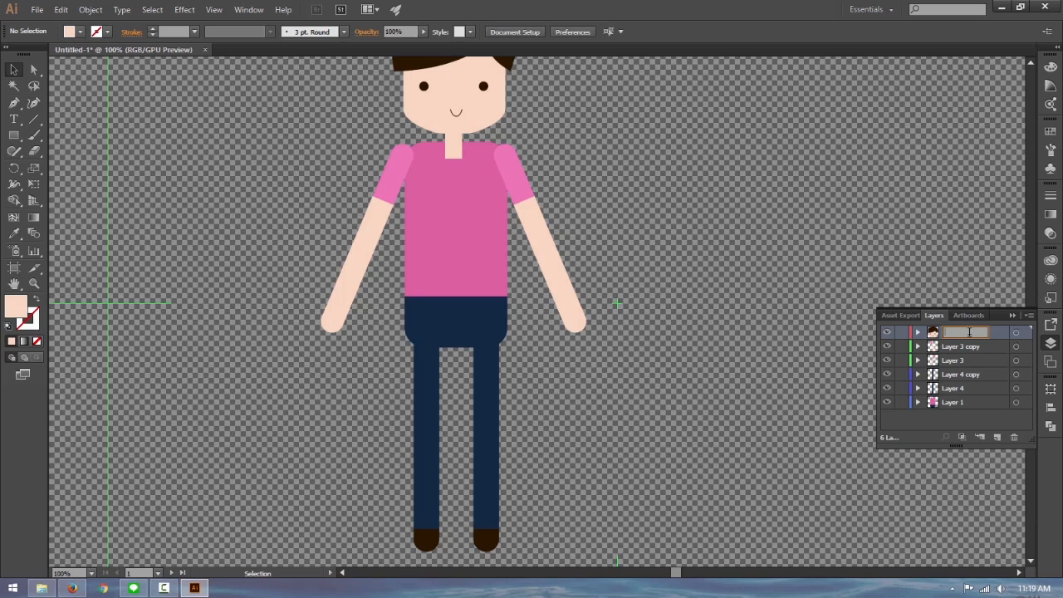
{"action": "double_click", "coordinate": [963, 346]}
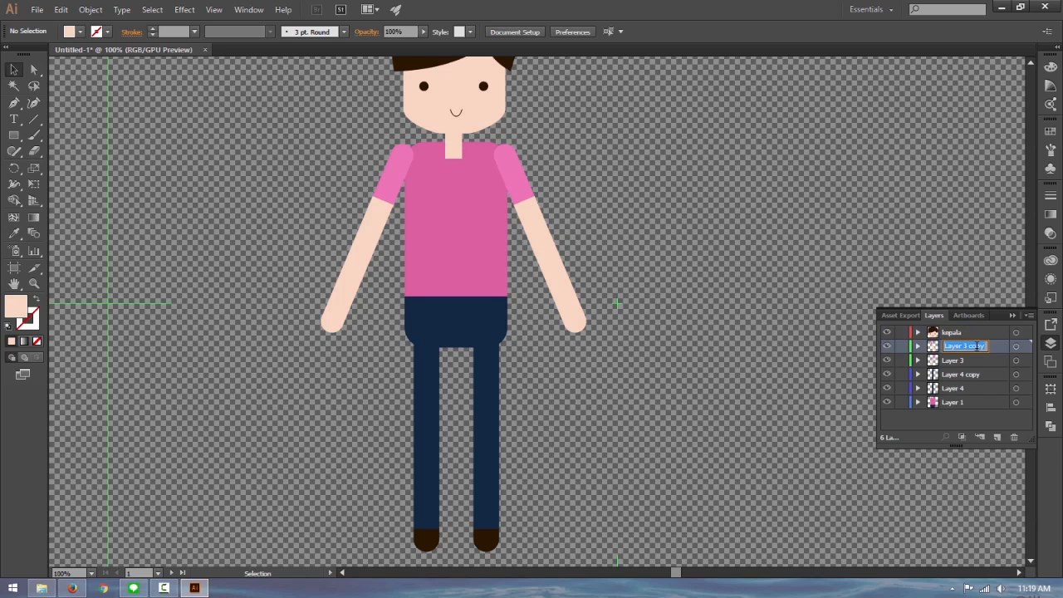
{"action": "type", "text": "tangan kanan"}
Rename Layer 3 as "tangan kiri".
{"action": "left_click", "coordinate": [972, 359]}
{"action": "double_click", "coordinate": [966, 360]}
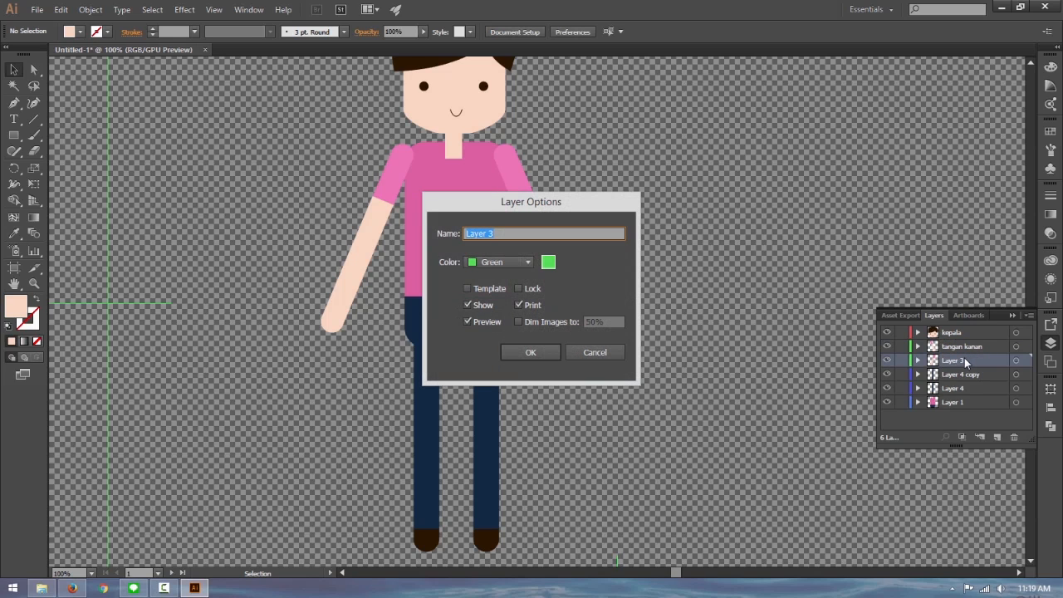
{"action": "type", "text": "tangan kiri"}
{"action": "key", "text": "Return"}
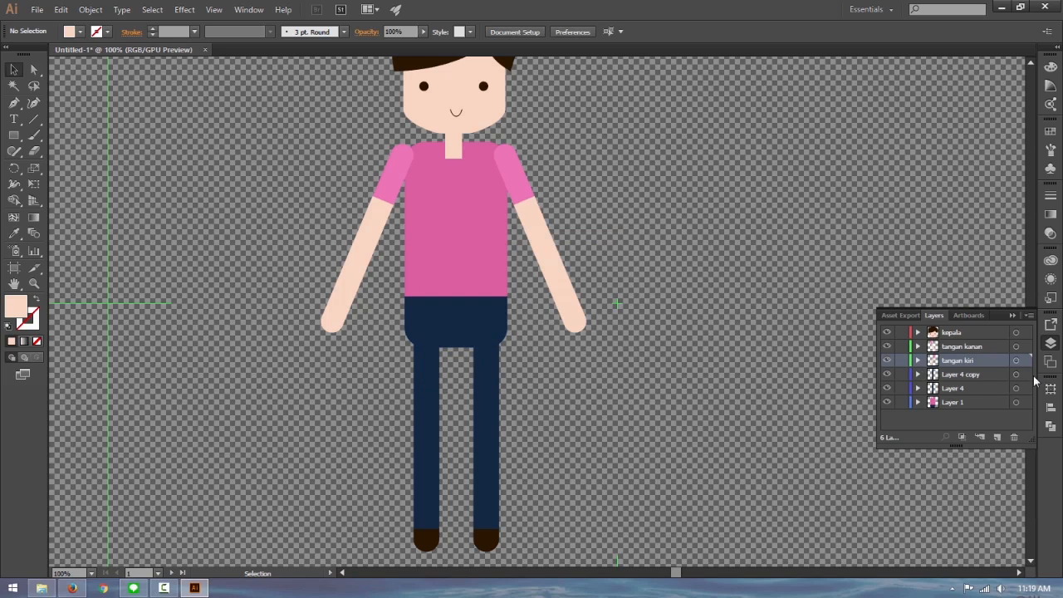
Check which leg Layer 4 copy holds by toggling its visibility, then rename it "kaki kanan" and Layer 4 "kaki kiri".
{"action": "left_click", "coordinate": [997, 378]}
{"action": "left_click", "coordinate": [887, 375]}
{"action": "left_click", "coordinate": [886, 375]}
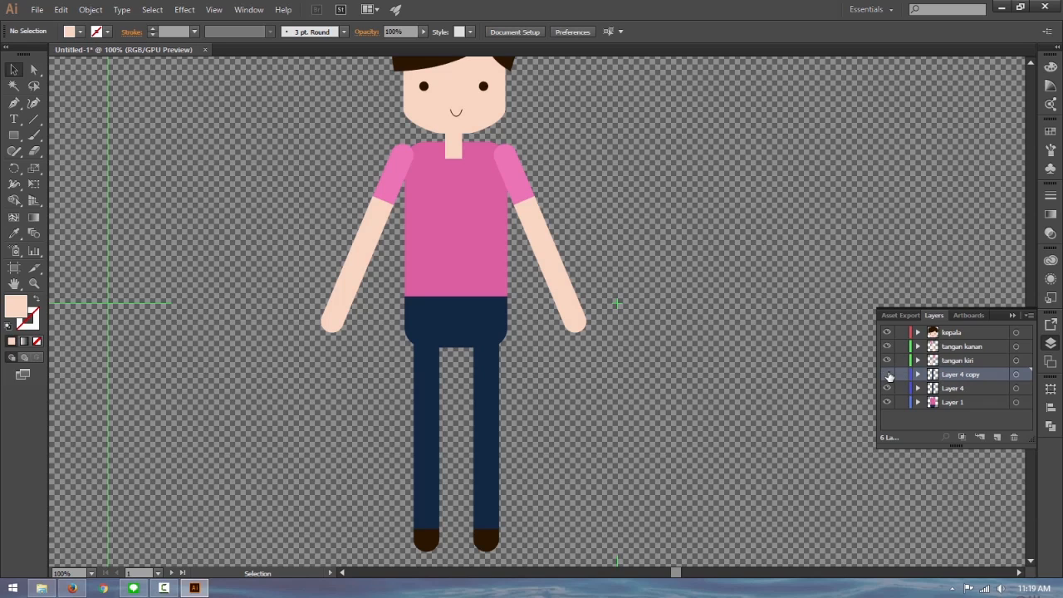
{"action": "left_click", "coordinate": [887, 375]}
{"action": "left_click", "coordinate": [887, 375]}
{"action": "double_click", "coordinate": [965, 375]}
{"action": "double_click", "coordinate": [963, 388]}
{"action": "type", "text": "kaki kiri"}
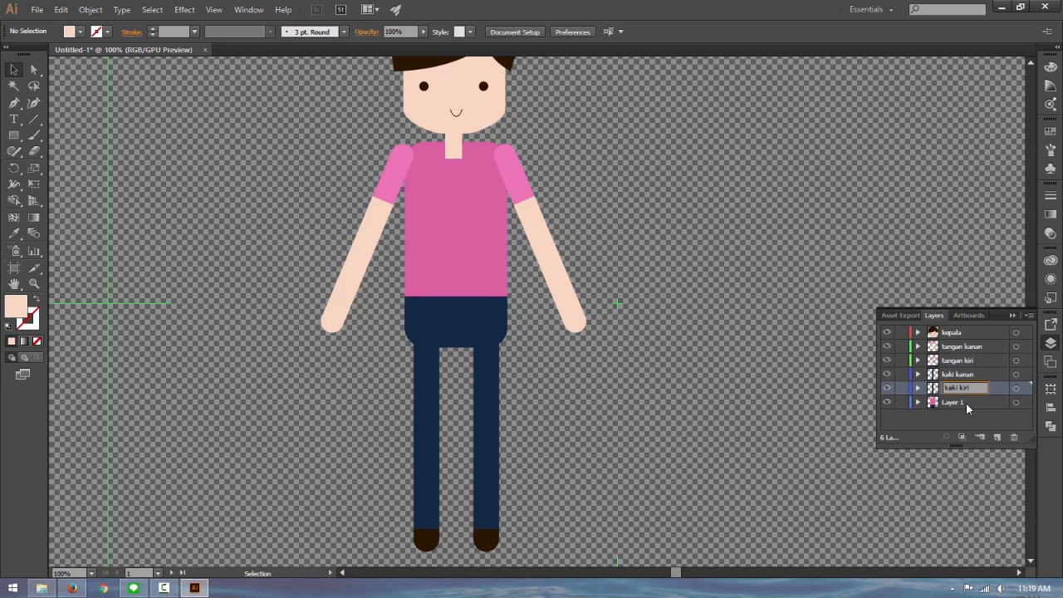
Rename Layer 1 as "badan" and collapse the layer list.
{"action": "left_click", "coordinate": [963, 403]}
{"action": "type", "text": "badan"}
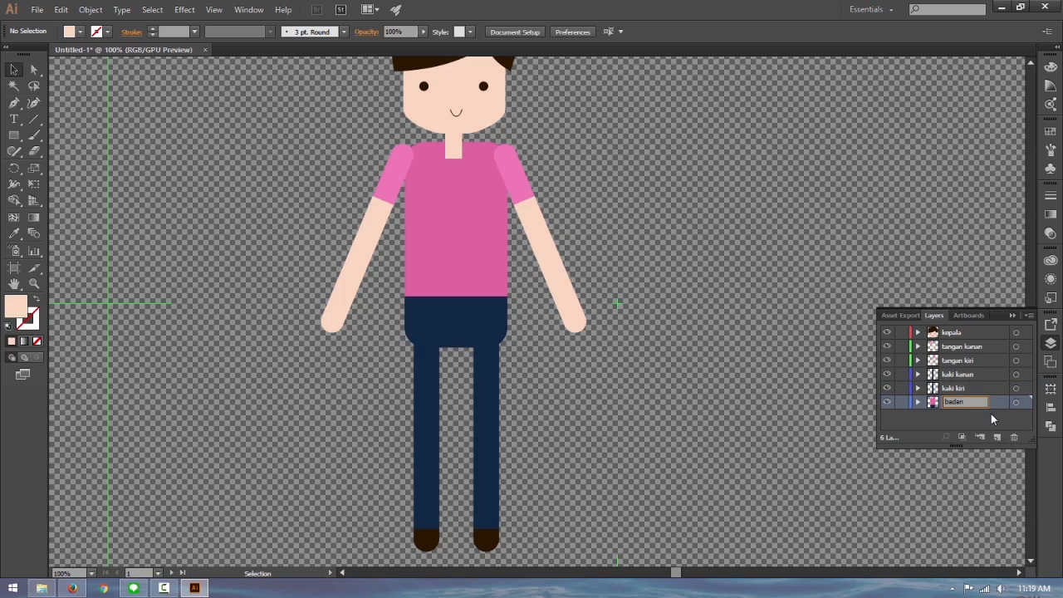
{"action": "left_click", "coordinate": [986, 417]}
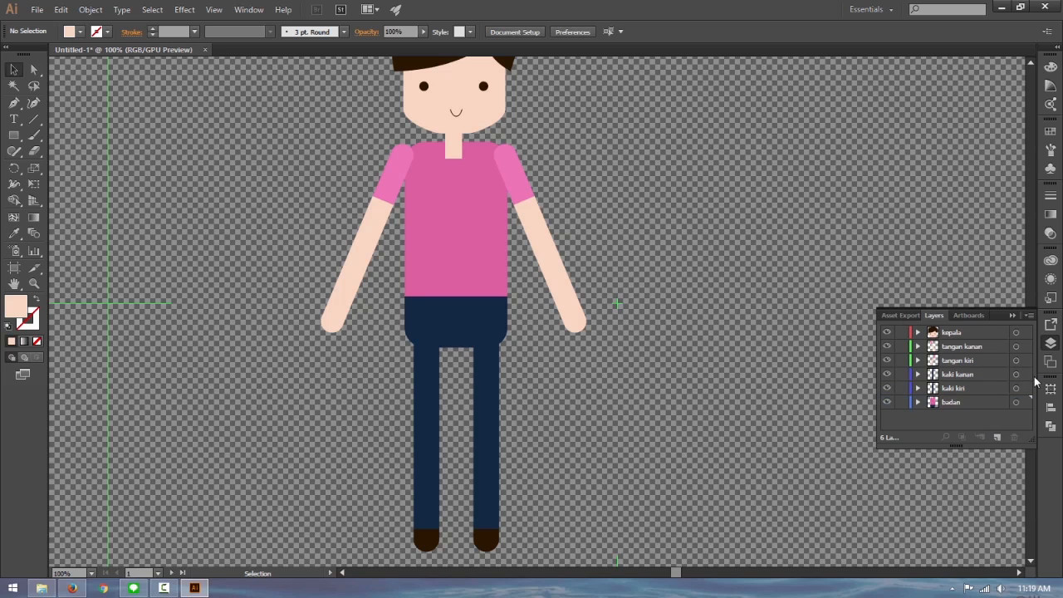
{"action": "left_click", "coordinate": [1051, 341]}
{"action": "scroll", "coordinate": [553, 297], "scroll_direction": "up", "scroll_amount": 3}
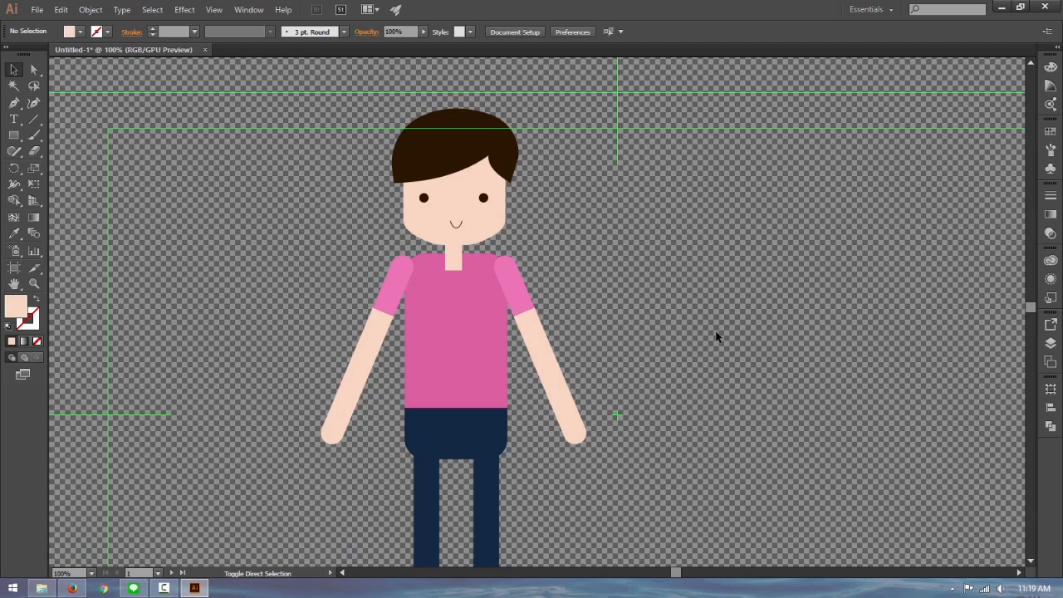
{"action": "key", "text": "ctrl+s"}
{"action": "type", "text": "v"}
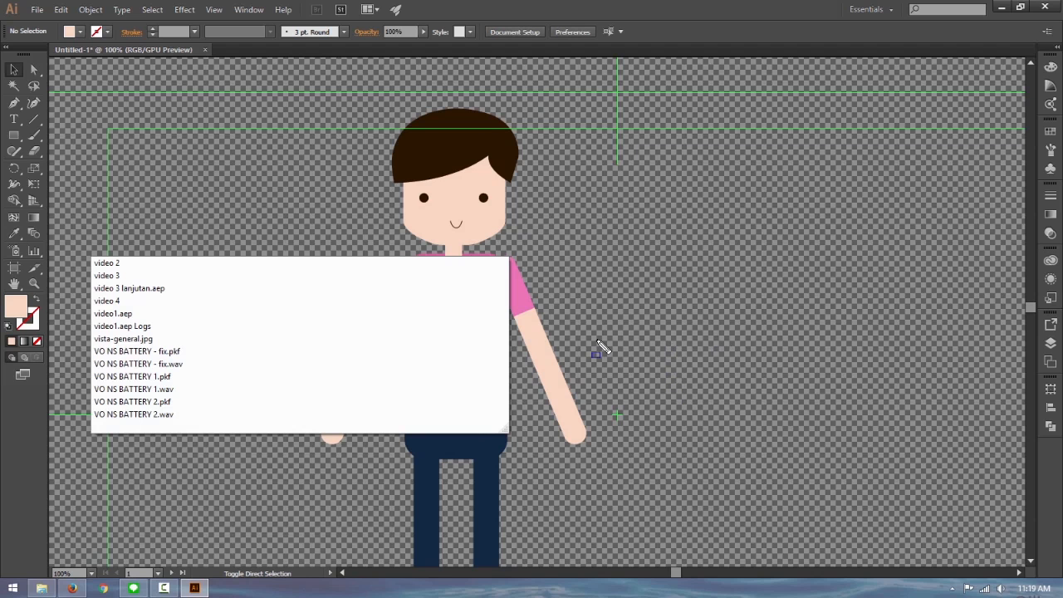
{"action": "left_click", "coordinate": [517, 9]}
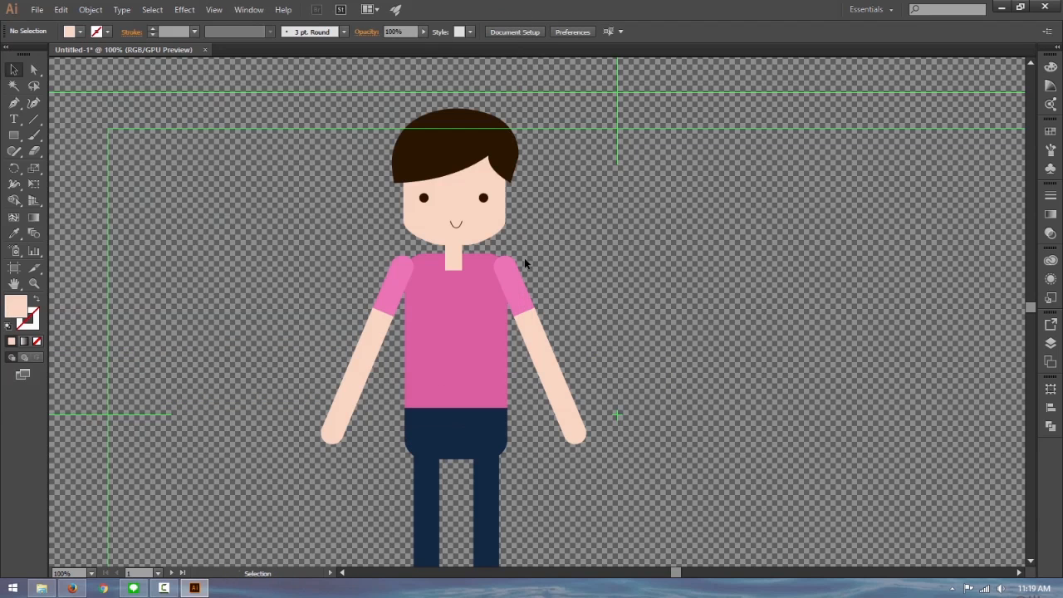
Save the character artwork to the Desktop as an Illustrator file named "latihan animasi karakter".
{"action": "left_click", "coordinate": [37, 10]}
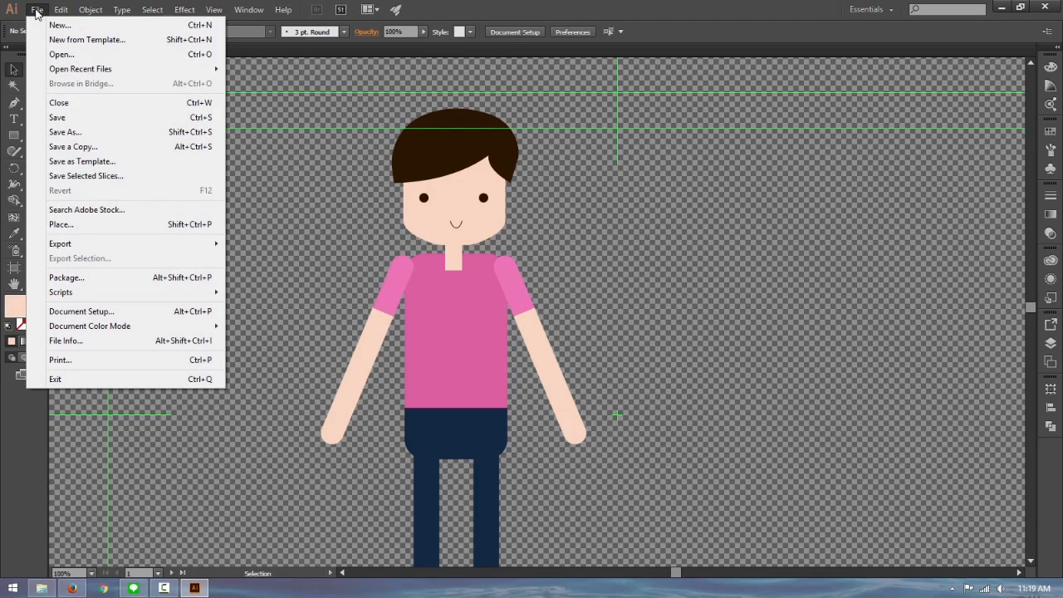
{"action": "left_click", "coordinate": [84, 122]}
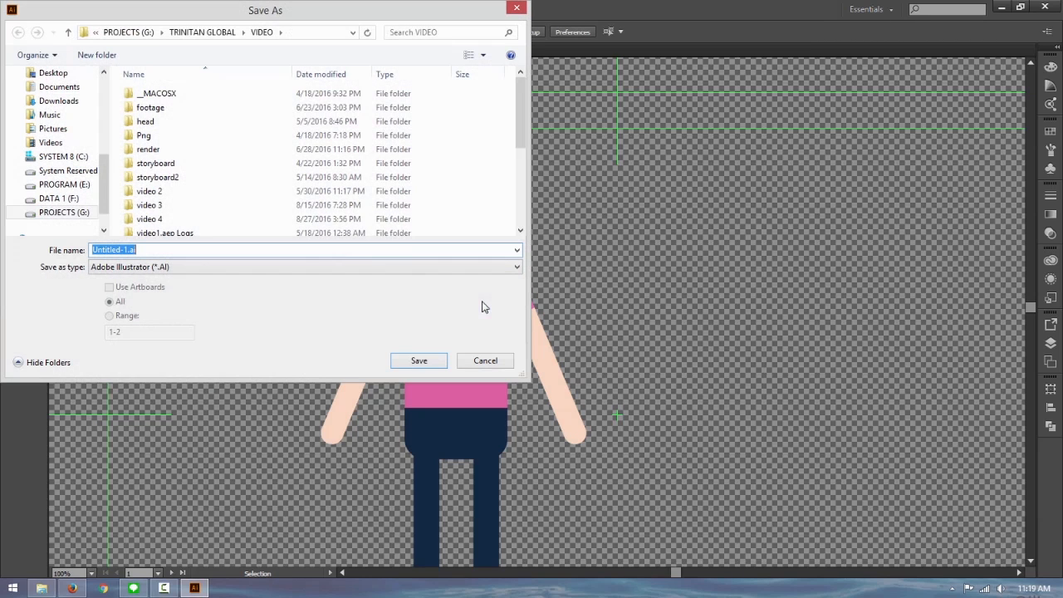
{"action": "type", "text": "latihan an"}
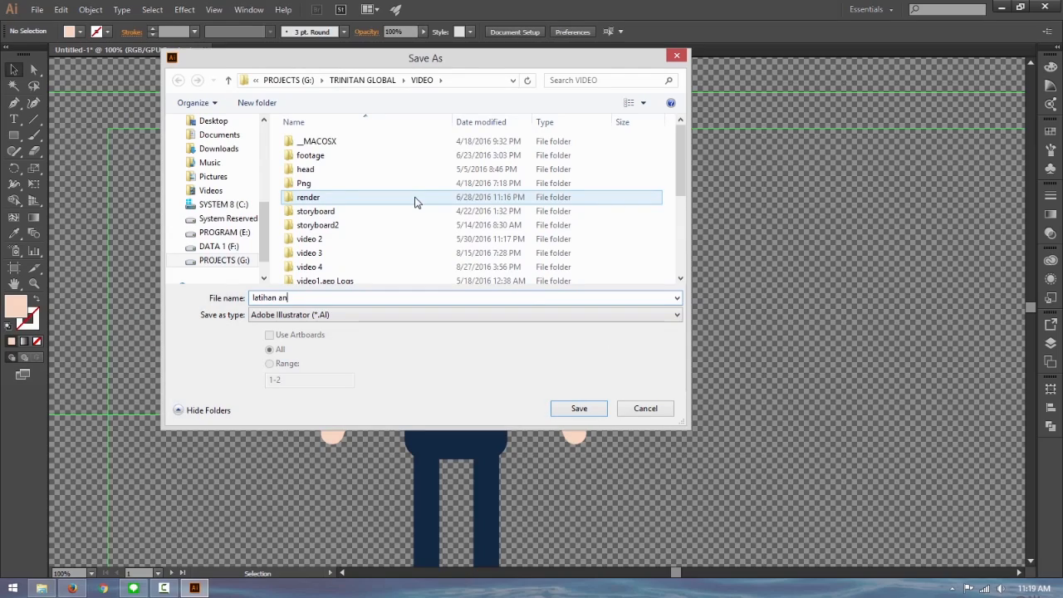
{"action": "type", "text": "imasi karakt"}
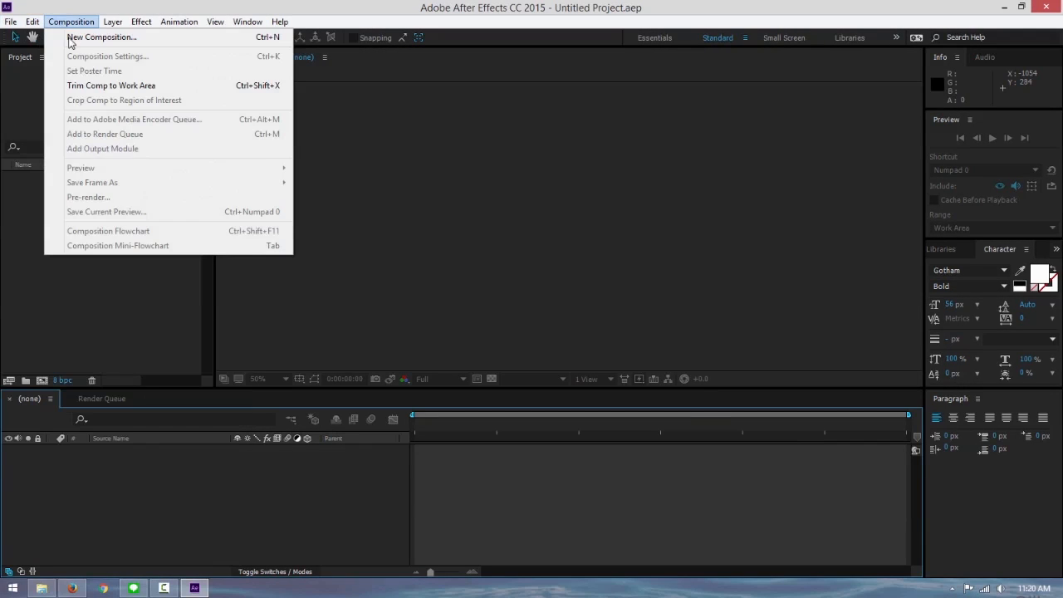
Switch to After Effects and create a new composition with the HDV/HDTV 720 25 preset.
{"action": "left_click", "coordinate": [74, 38]}
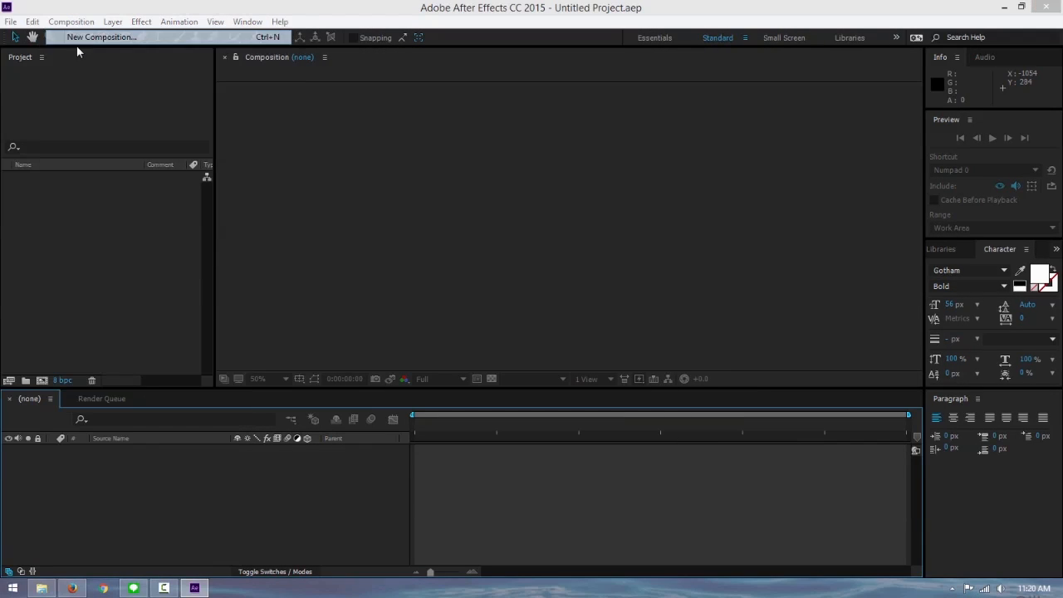
{"action": "left_click", "coordinate": [501, 199]}
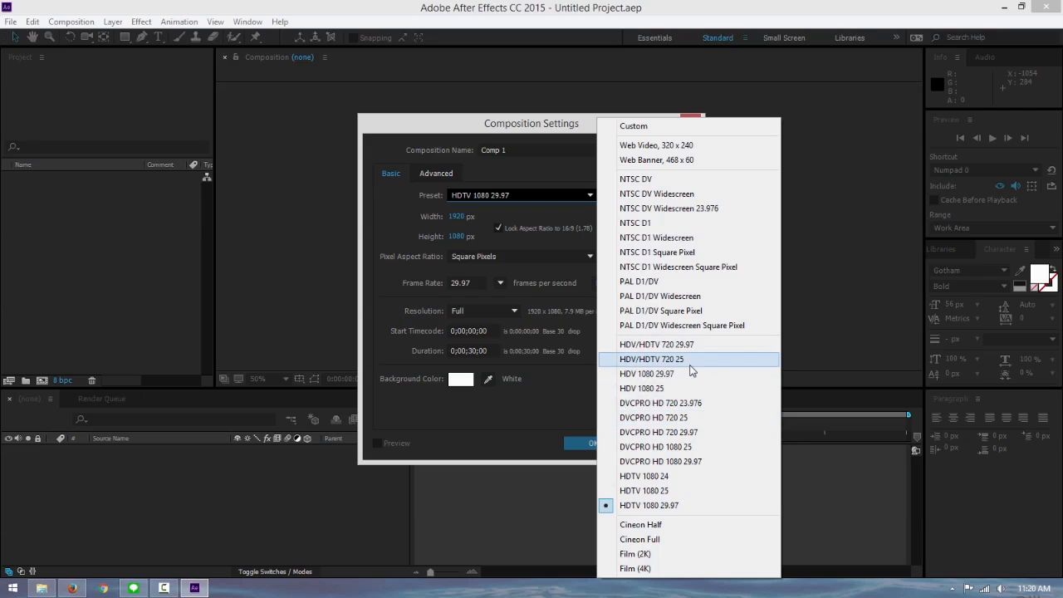
{"action": "left_click", "coordinate": [690, 363]}
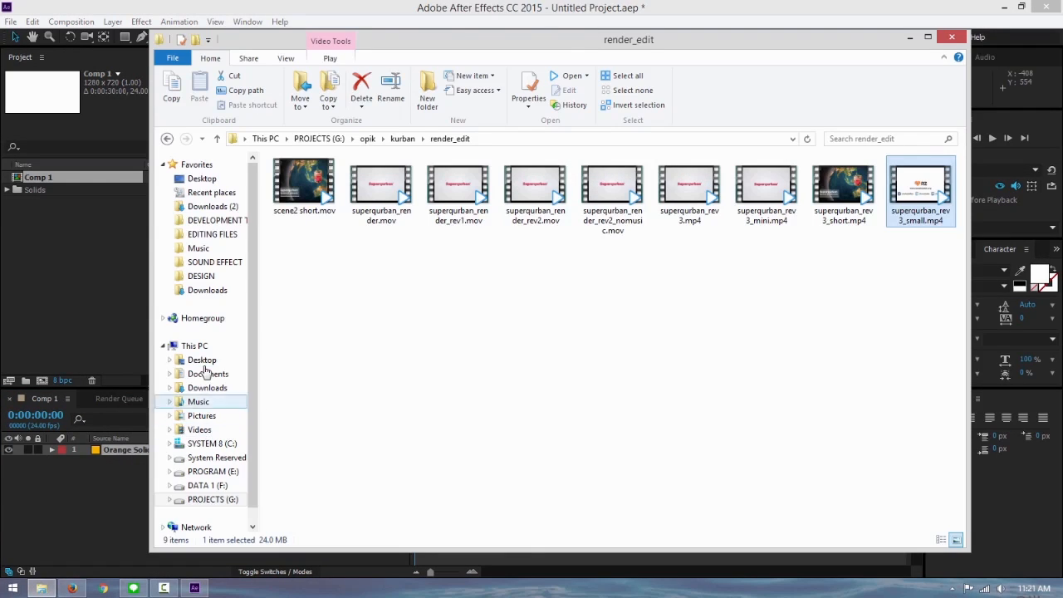
Locate "latihan animasi karakter.ai" in the Desktop folder and bring it into the After Effects project.
{"action": "left_click", "coordinate": [203, 362]}
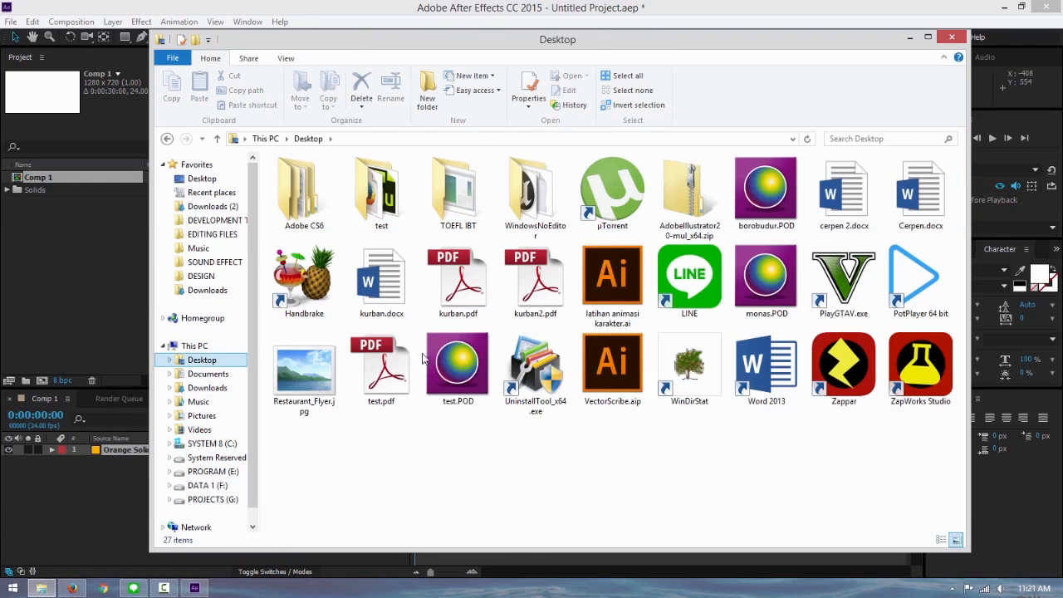
{"action": "left_click", "coordinate": [612, 287]}
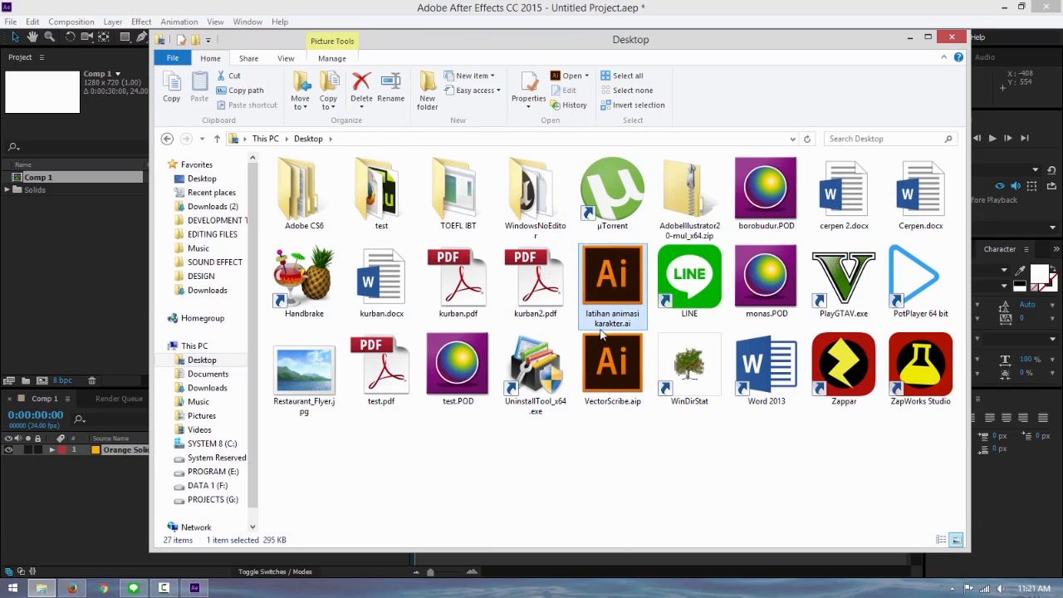
{"action": "left_click_drag", "start_coordinate": [628, 279], "coordinate": [65, 238]}
{"action": "left_click", "coordinate": [64, 304]}
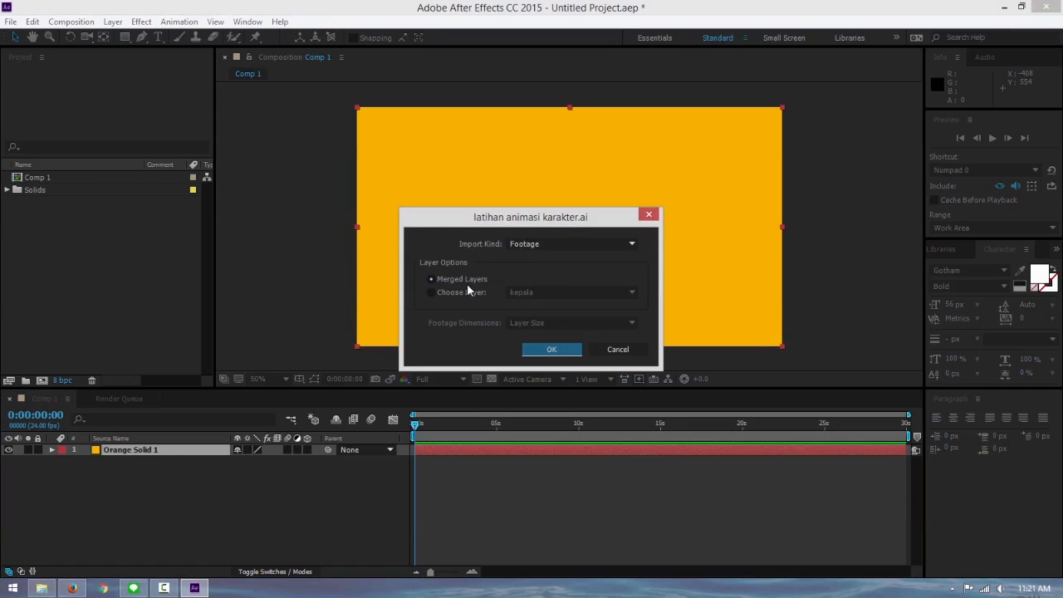
Import the character file as a Composition with footage dimensions set to Layer Size.
{"action": "left_click", "coordinate": [523, 246]}
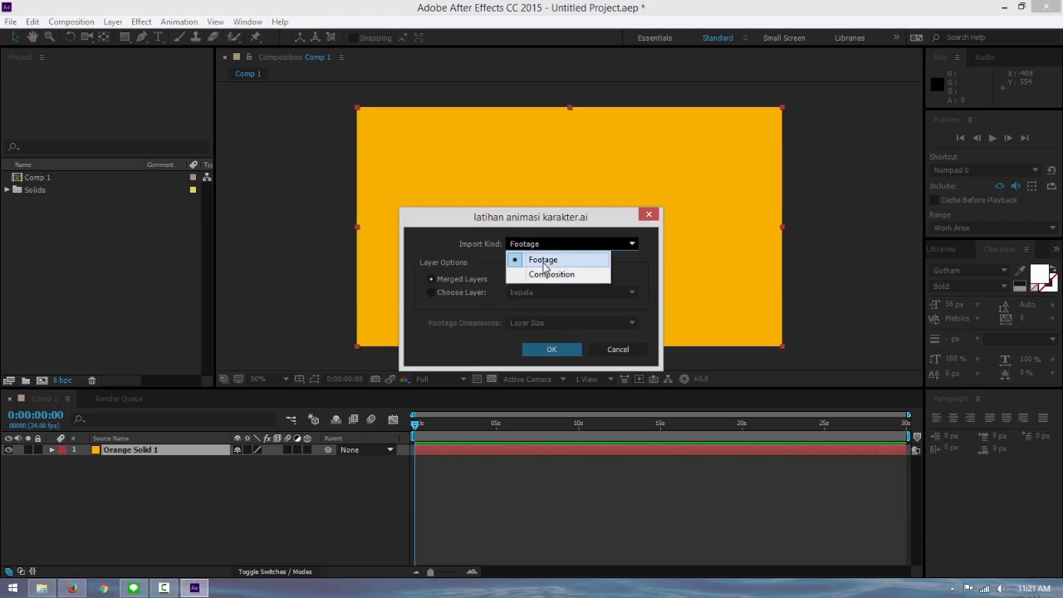
{"action": "left_click", "coordinate": [543, 277]}
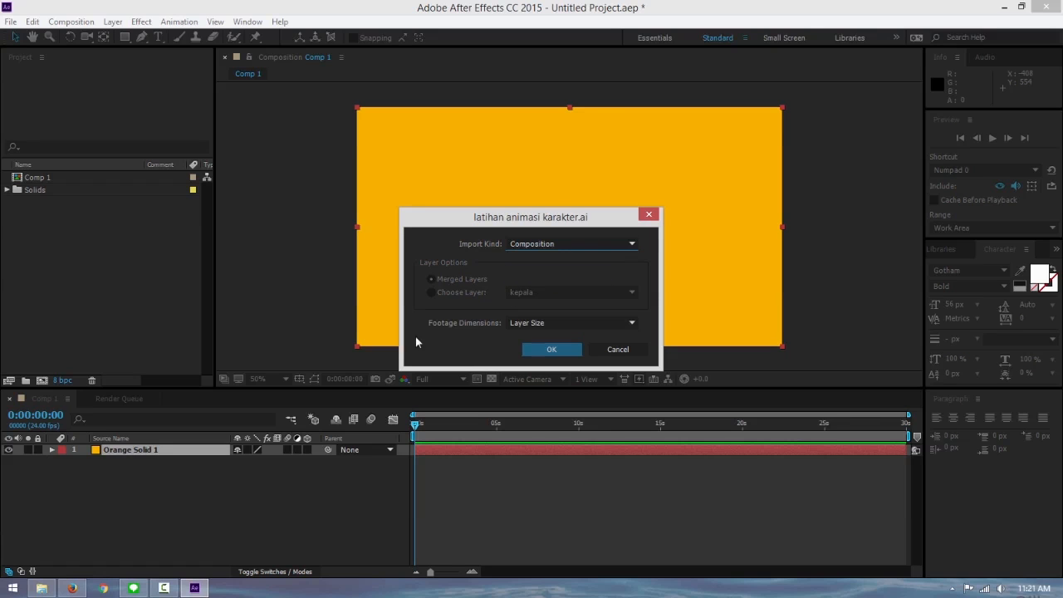
{"action": "left_click", "coordinate": [537, 324]}
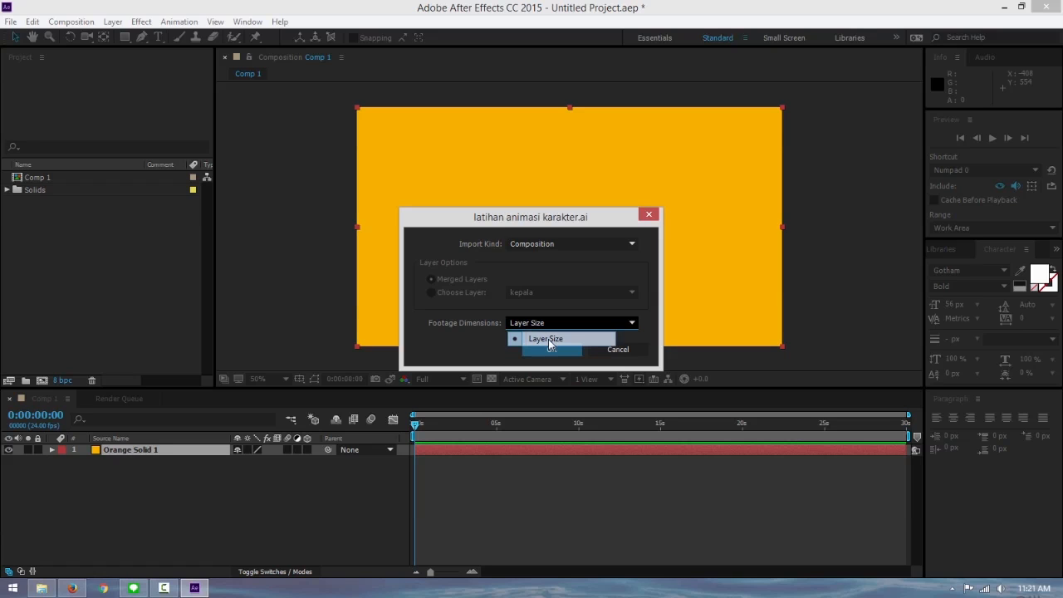
{"action": "left_click", "coordinate": [545, 339]}
{"action": "left_click", "coordinate": [569, 350]}
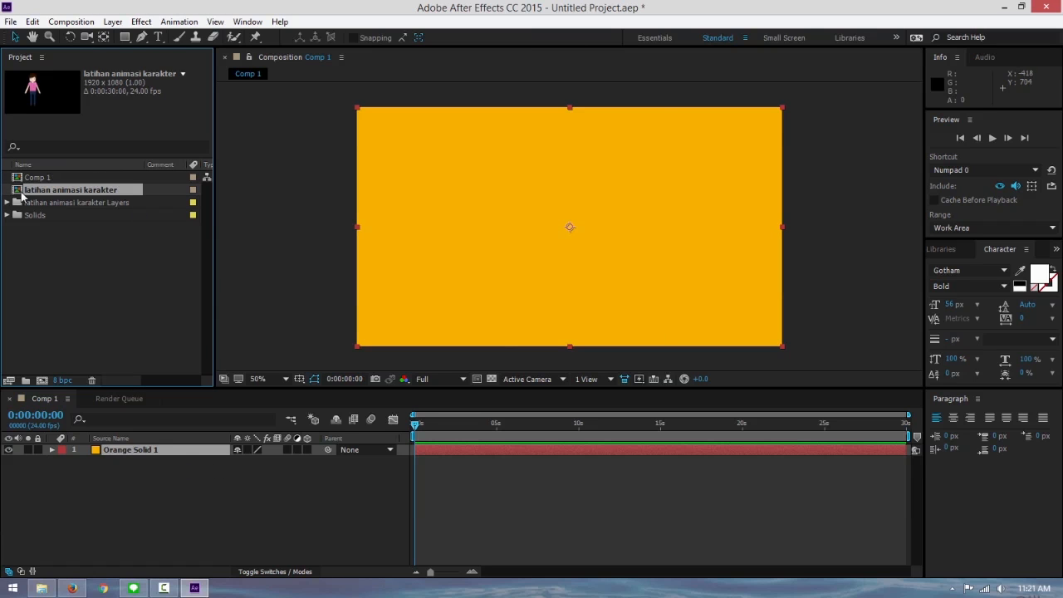
Add the "latihan animasi karakter" composition to Comp 1 above the orange solid and move the character toward the frame's center.
{"action": "left_click_drag", "start_coordinate": [21, 195], "coordinate": [188, 455]}
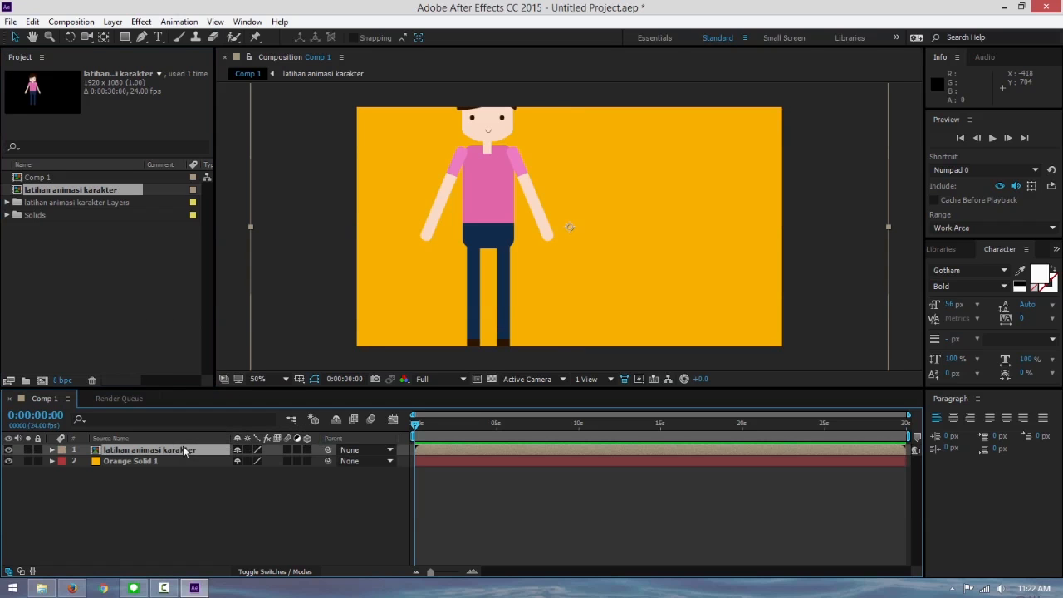
{"action": "left_click_drag", "start_coordinate": [504, 208], "coordinate": [548, 226]}
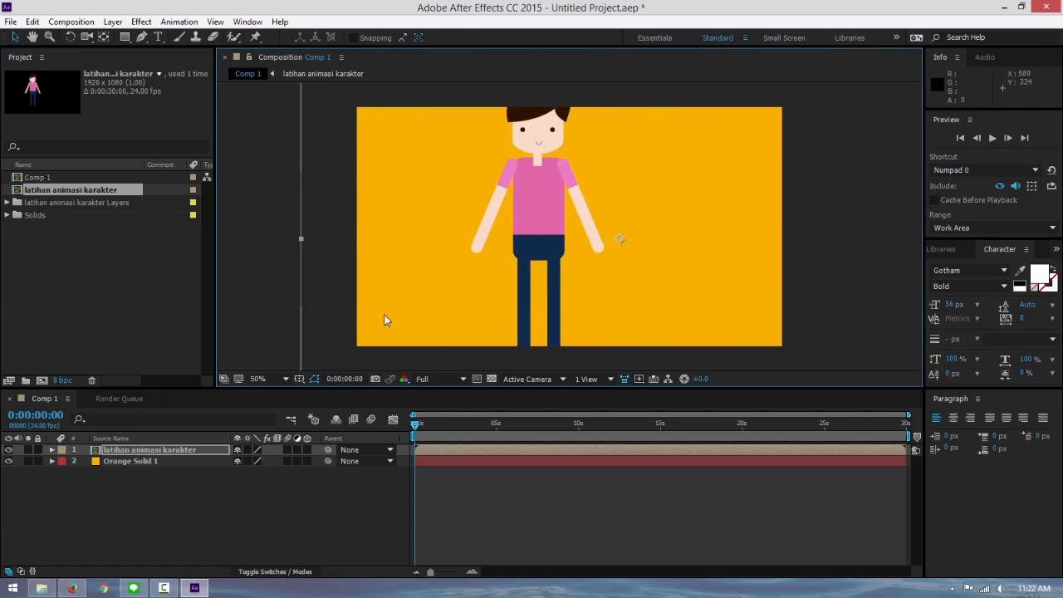
Review the character layer's transform properties, showing its scale, opacity and position individually.
{"action": "left_click", "coordinate": [51, 450]}
{"action": "left_click", "coordinate": [63, 462]}
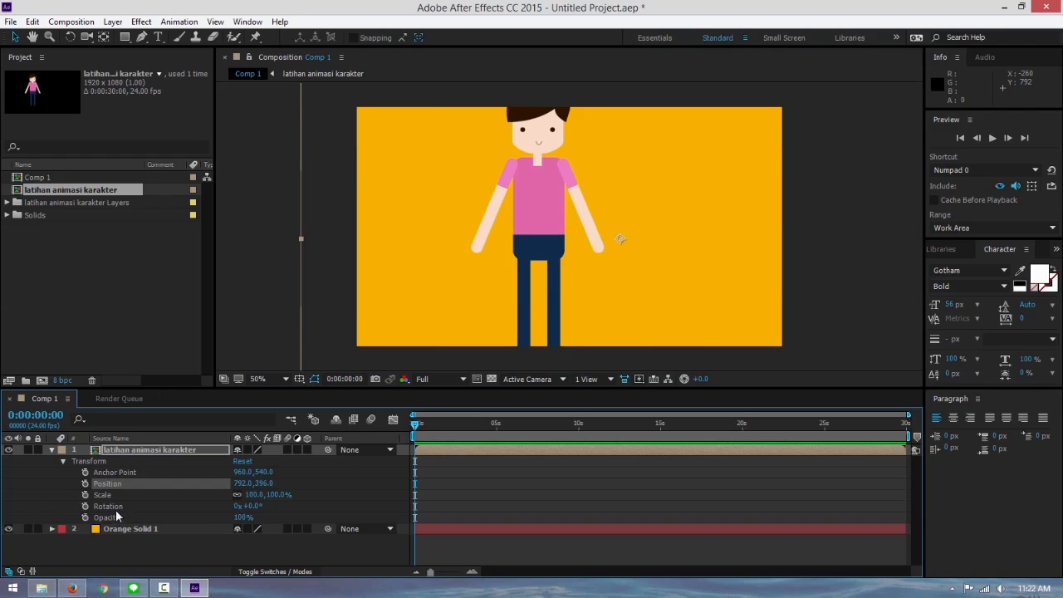
{"action": "left_click", "coordinate": [51, 450]}
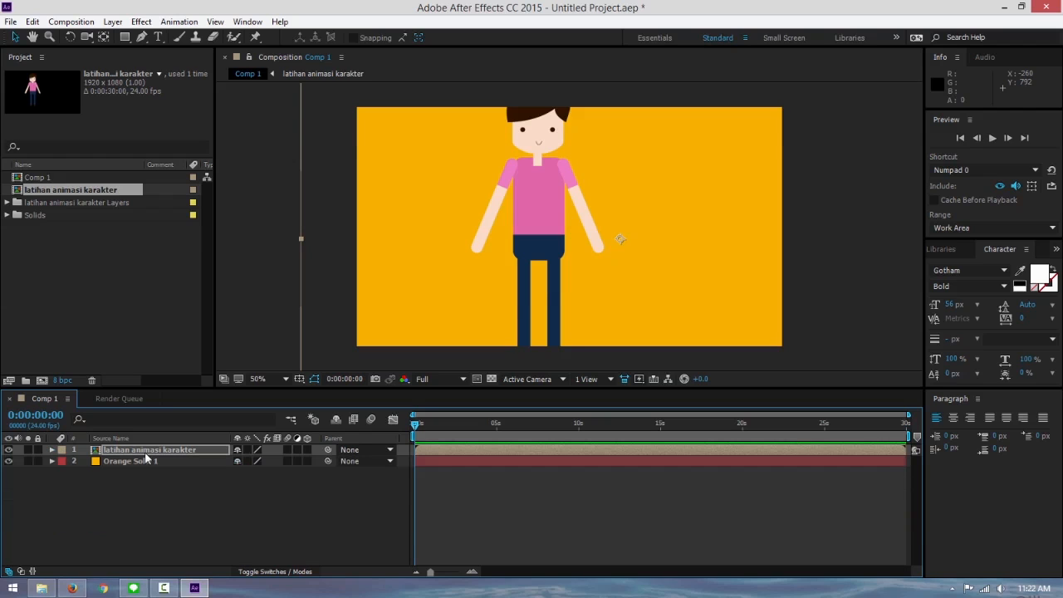
{"action": "key", "text": "s"}
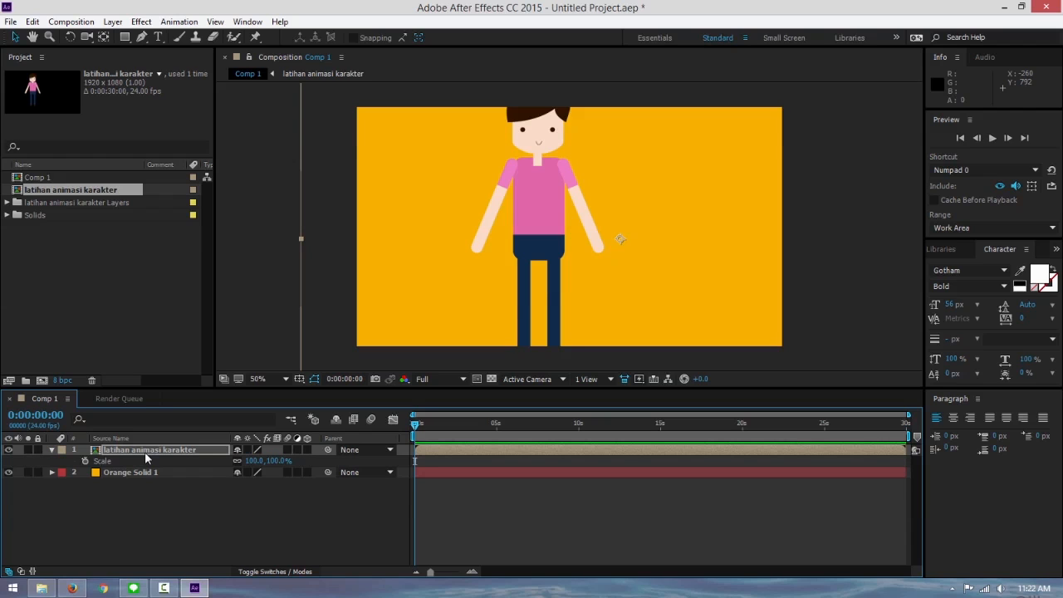
{"action": "key", "text": "t"}
{"action": "key", "text": "p"}
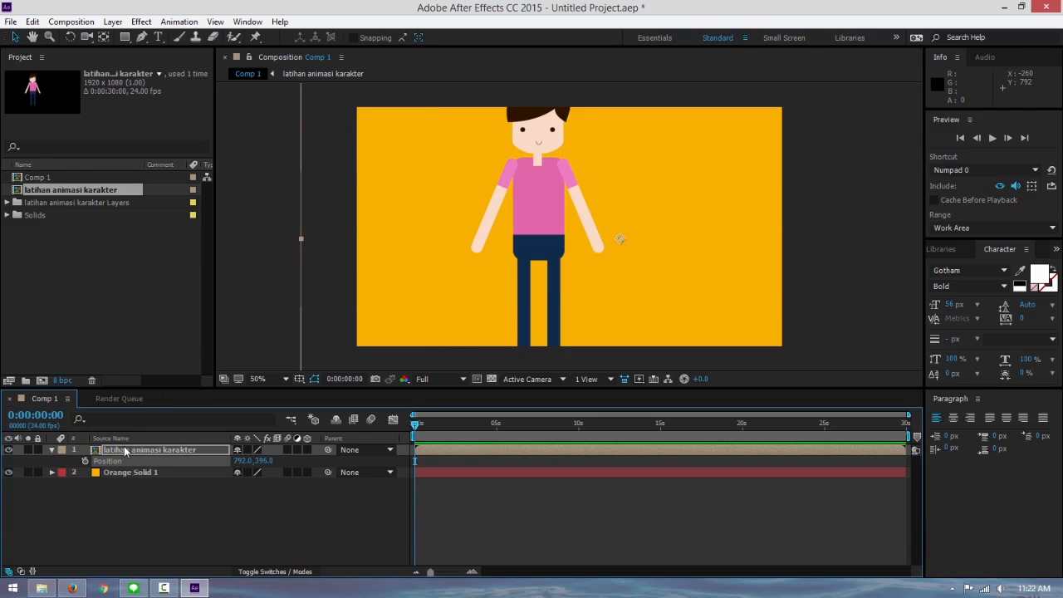
{"action": "key", "text": "w"}
{"action": "key", "text": "v"}
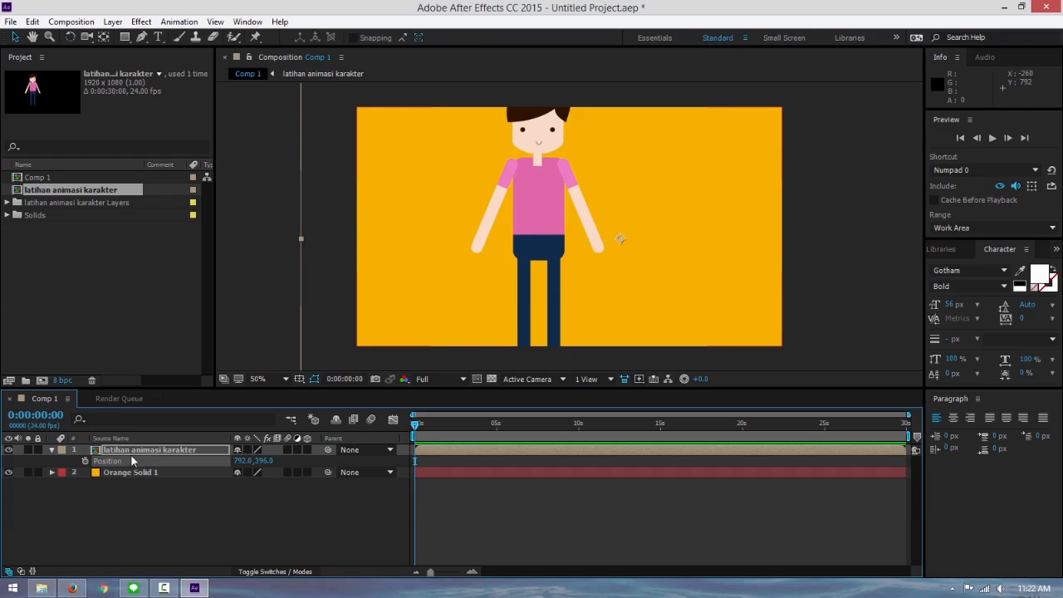
Scale the character layer in Comp 1 to 78.4% and move it into the left half of the orange frame.
{"action": "key", "text": "s"}
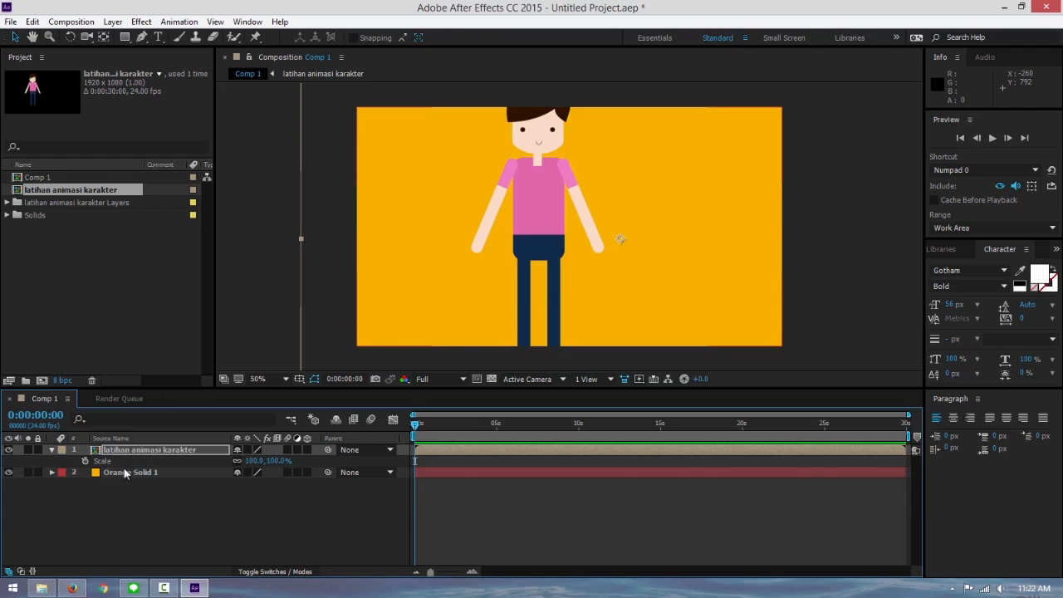
{"action": "left_click_drag", "start_coordinate": [301, 60], "coordinate": [317, 113]}
{"action": "mouse_move", "coordinate": [255, 461]}
{"action": "left_mouse_down"}
{"action": "mouse_move", "coordinate": [275, 460]}
{"action": "mouse_move", "coordinate": [235, 460]}
{"action": "mouse_move", "coordinate": [274, 460]}
{"action": "mouse_move", "coordinate": [249, 460]}
{"action": "left_mouse_up"}
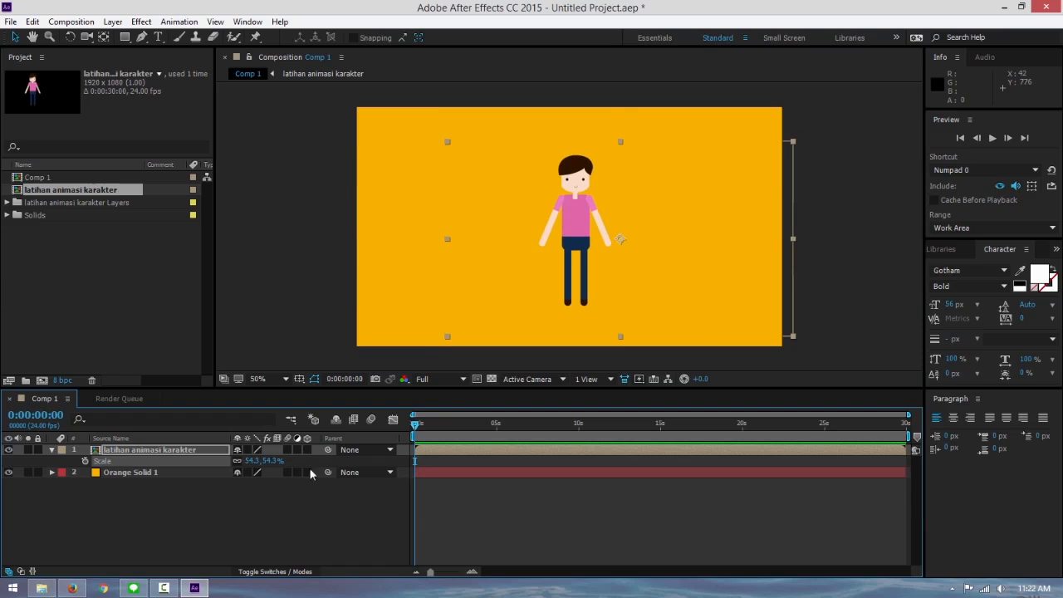
{"action": "mouse_move", "coordinate": [447, 142]}
{"action": "left_mouse_down"}
{"action": "mouse_move", "coordinate": [459, 149]}
{"action": "mouse_move", "coordinate": [434, 151]}
{"action": "mouse_move", "coordinate": [451, 144]}
{"action": "left_mouse_up"}
{"action": "left_click_drag", "start_coordinate": [355, 137], "coordinate": [264, 101]}
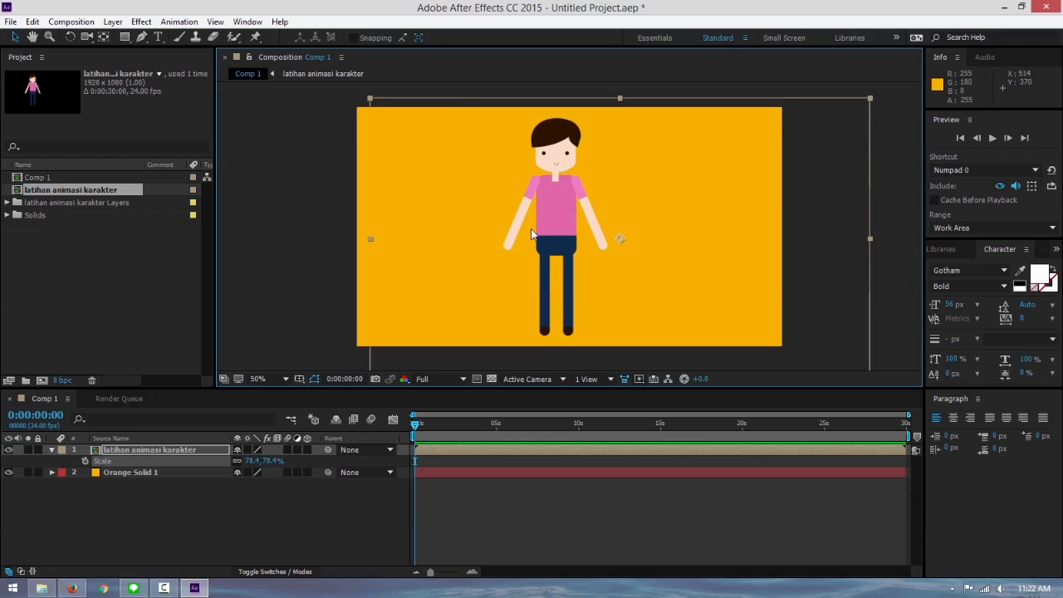
{"action": "left_click_drag", "start_coordinate": [566, 211], "coordinate": [491, 217]}
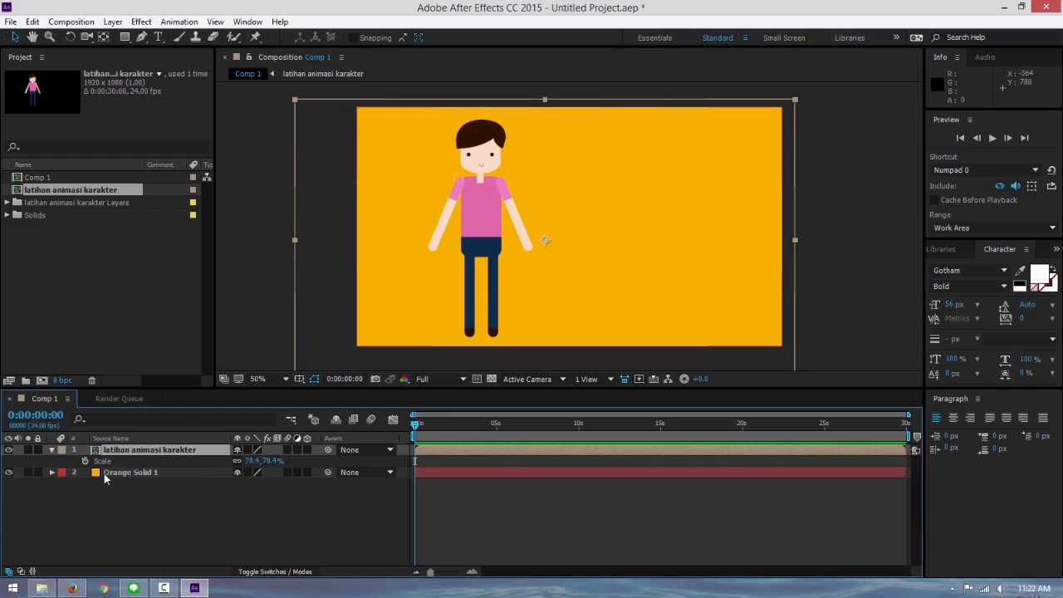
Open the nested "latihan animasi karakter" composition and check which body part each of its layers holds.
{"action": "double_click", "coordinate": [98, 450]}
{"action": "left_click", "coordinate": [104, 450]}
{"action": "left_click", "coordinate": [114, 461]}
{"action": "left_click", "coordinate": [121, 483]}
{"action": "left_click", "coordinate": [123, 495]}
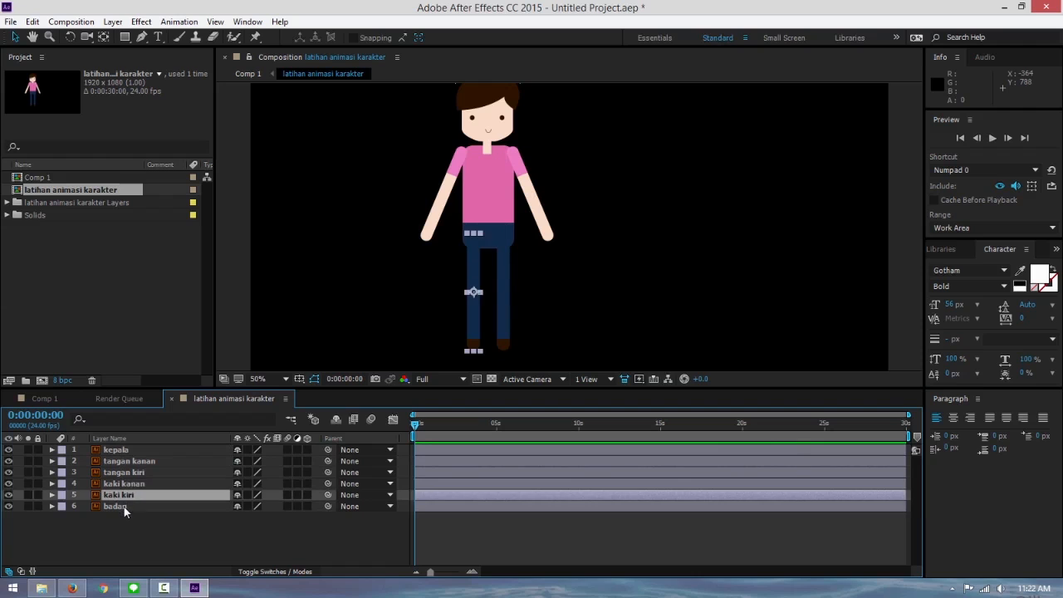
{"action": "left_click", "coordinate": [123, 505]}
{"action": "left_click", "coordinate": [123, 494]}
{"action": "left_click", "coordinate": [123, 483]}
{"action": "left_click", "coordinate": [125, 471]}
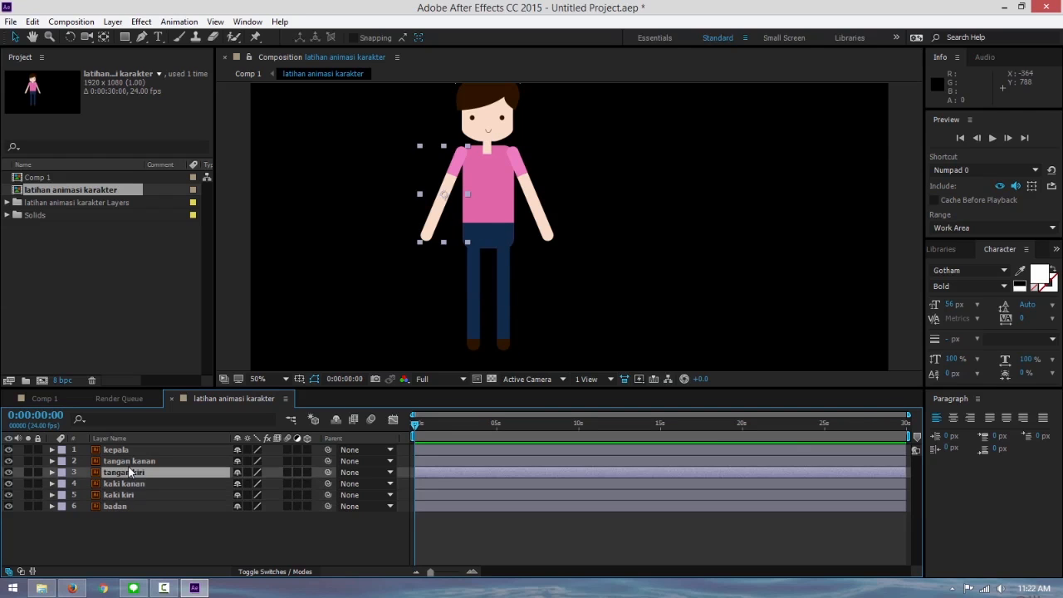
{"action": "left_click", "coordinate": [129, 450]}
{"action": "left_click", "coordinate": [129, 461]}
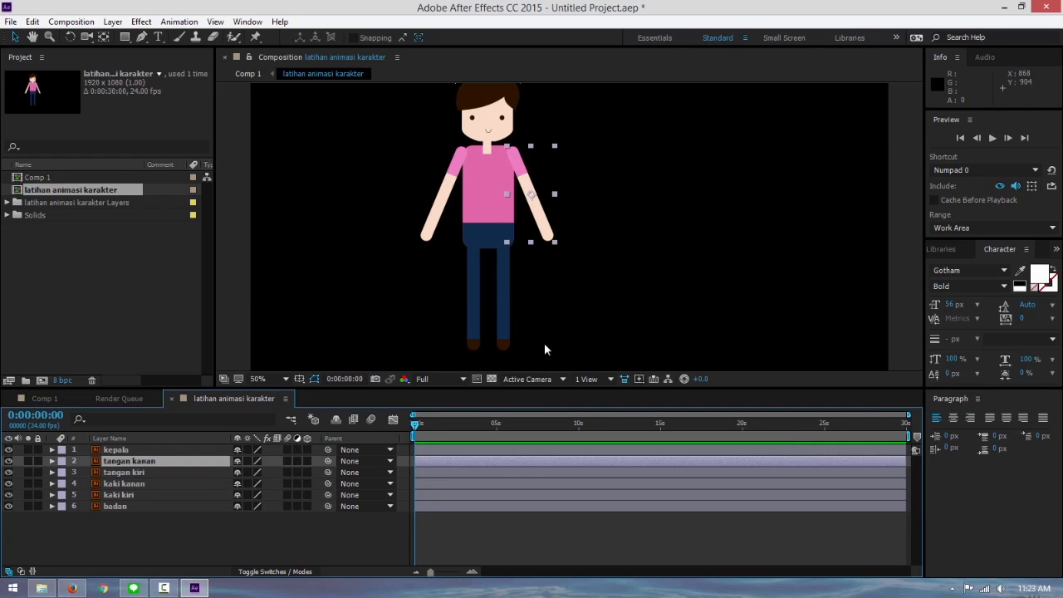
{"action": "left_click", "coordinate": [586, 200]}
{"action": "scroll", "coordinate": [585, 200], "scroll_direction": "up", "scroll_amount": 2}
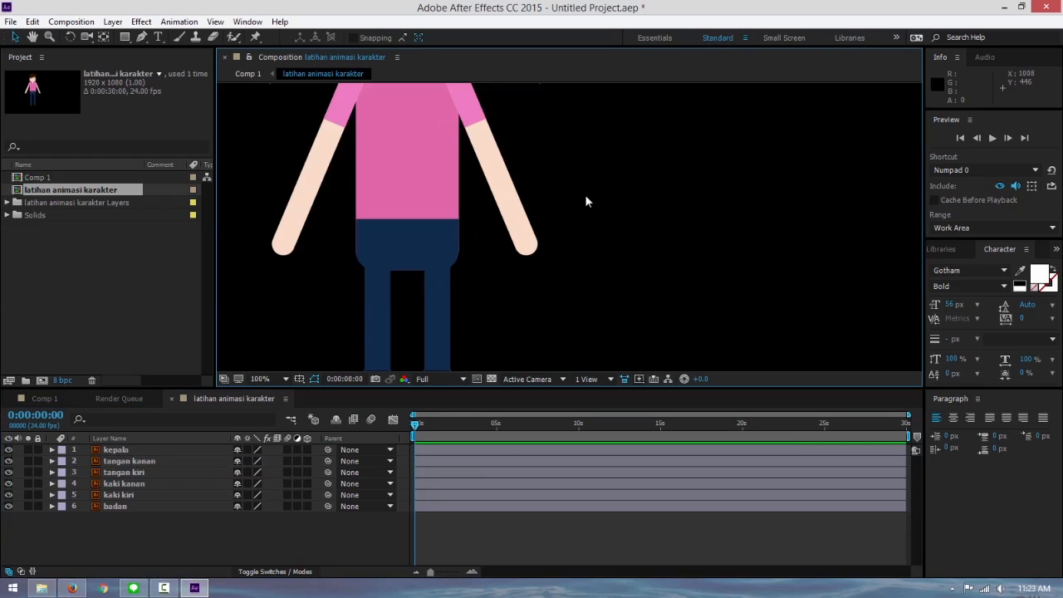
{"action": "scroll", "coordinate": [585, 199], "scroll_direction": "down", "scroll_amount": 5}
{"action": "scroll", "coordinate": [585, 199], "scroll_direction": "up", "scroll_amount": 4}
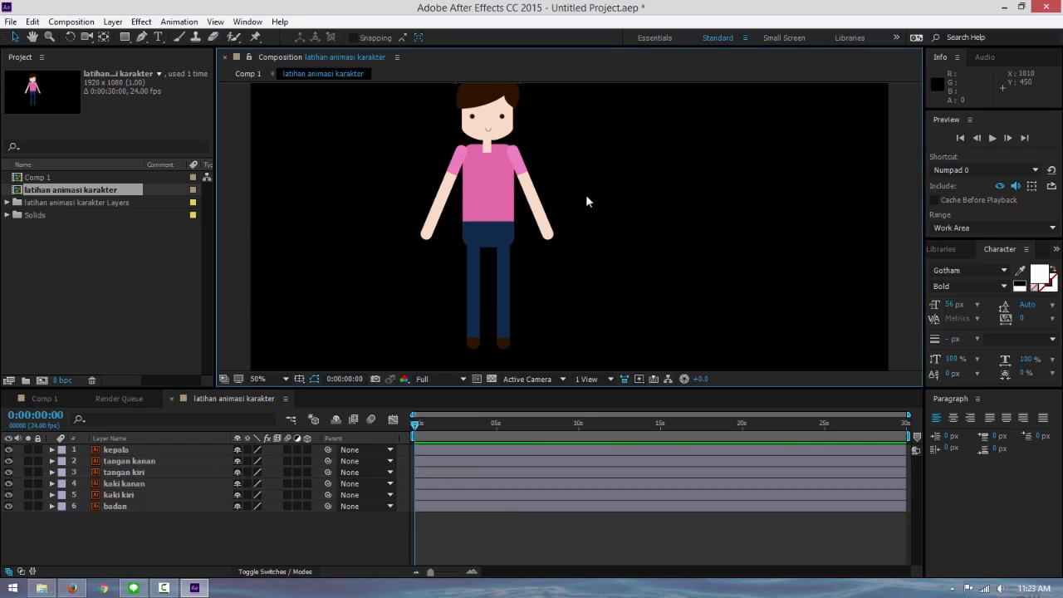
{"action": "key", "text": "h"}
{"action": "left_click_drag", "start_coordinate": [663, 221], "coordinate": [643, 178]}
{"action": "key", "text": "v"}
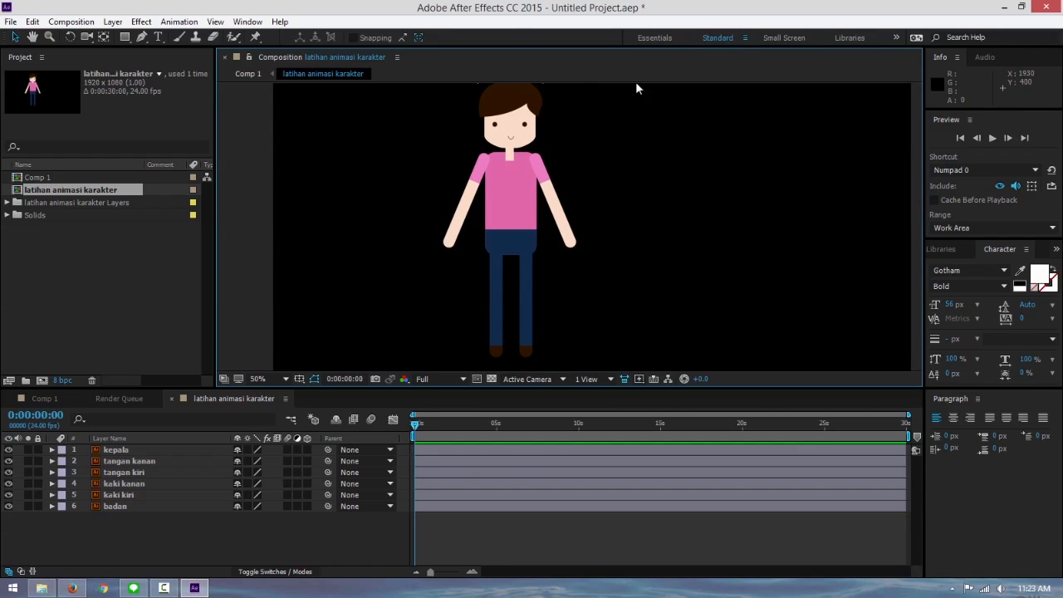
Open the Duik script panel, dock it with the Paragraph panel and widen that panel column.
{"action": "left_click", "coordinate": [248, 21]}
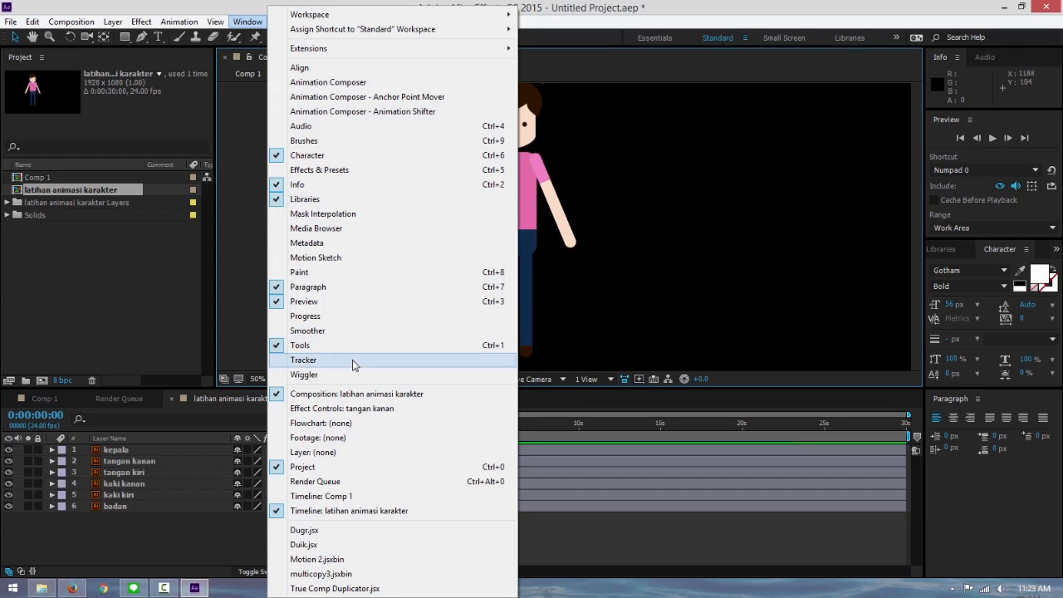
{"action": "left_click", "coordinate": [352, 545]}
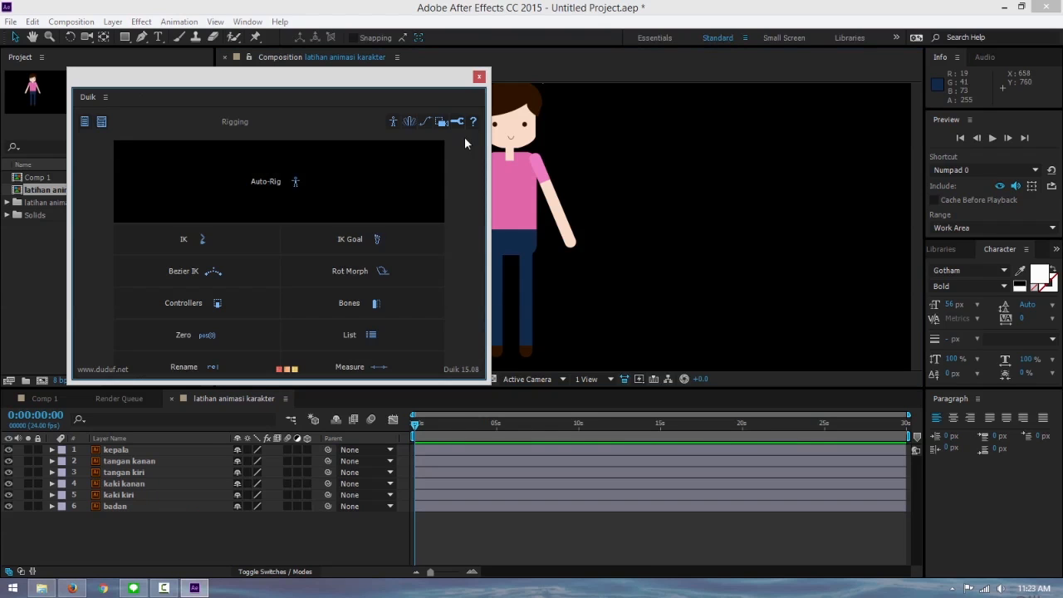
{"action": "left_click_drag", "start_coordinate": [268, 379], "coordinate": [262, 479]}
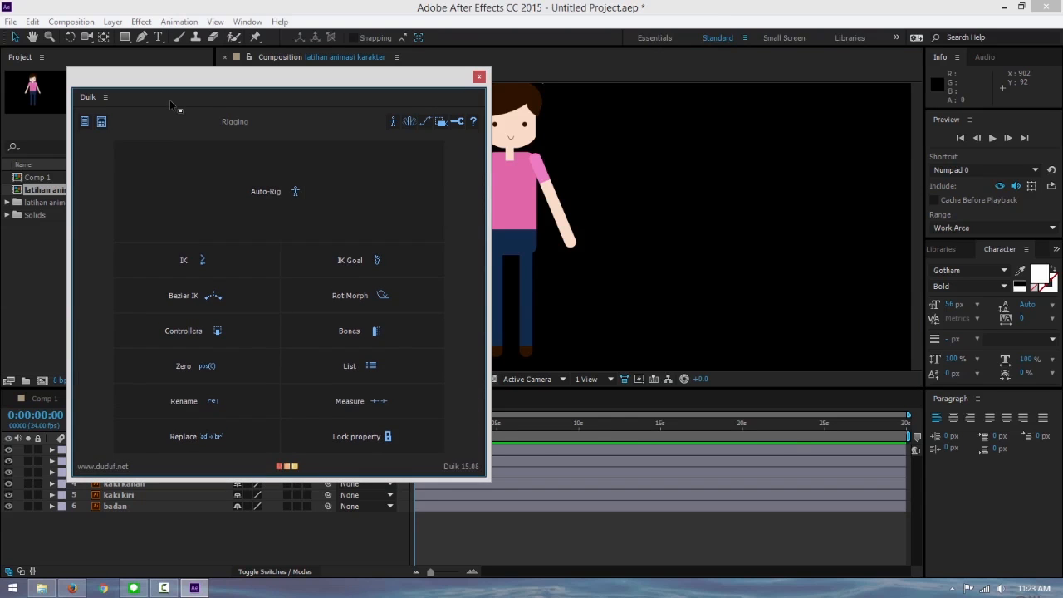
{"action": "left_click_drag", "start_coordinate": [169, 99], "coordinate": [1006, 404]}
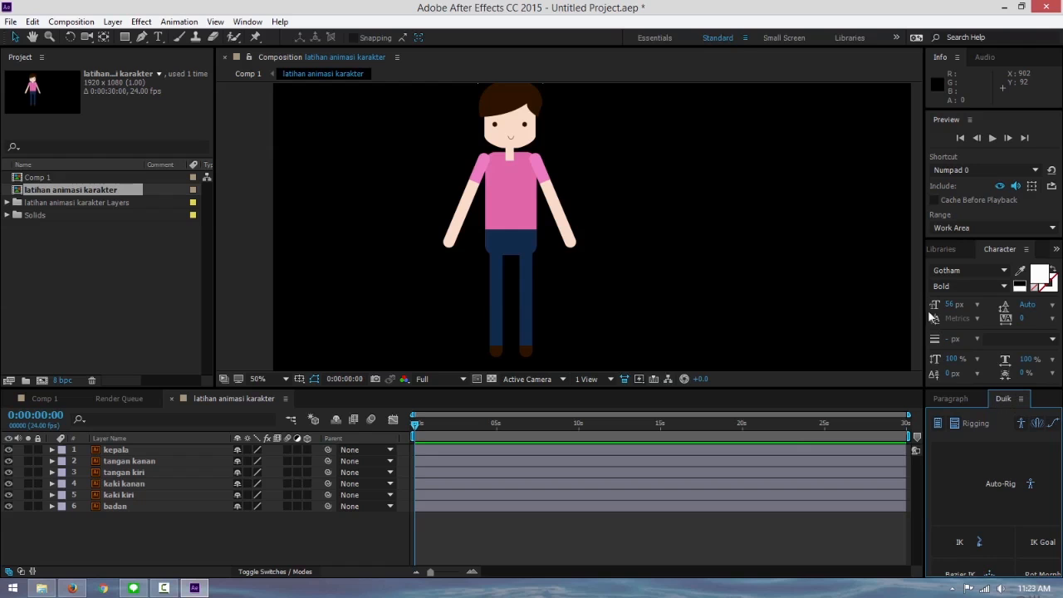
{"action": "left_click_drag", "start_coordinate": [920, 310], "coordinate": [849, 316]}
{"action": "left_click_drag", "start_coordinate": [921, 402], "coordinate": [857, 404]}
{"action": "left_click", "coordinate": [866, 400]}
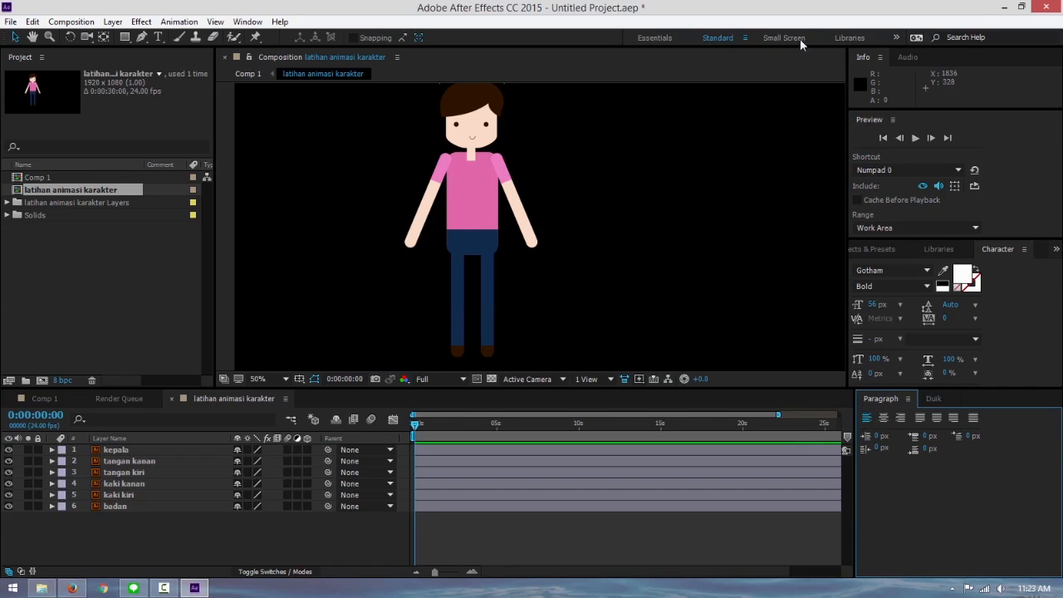
Switch to the Essentials workspace and expand its Duik panel to show the rigging tools.
{"action": "left_click", "coordinate": [744, 38]}
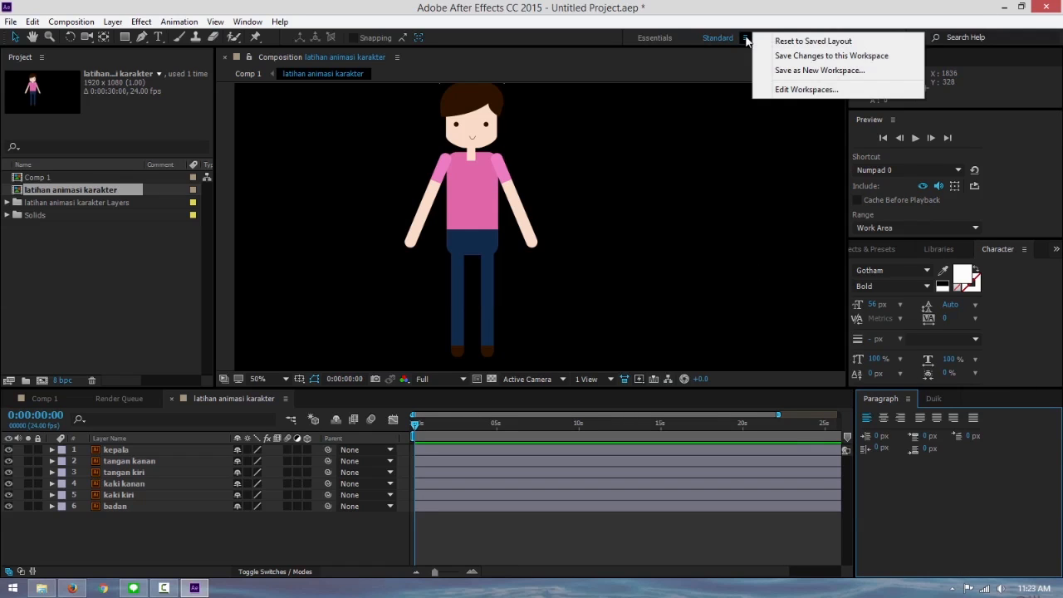
{"action": "left_click", "coordinate": [638, 37]}
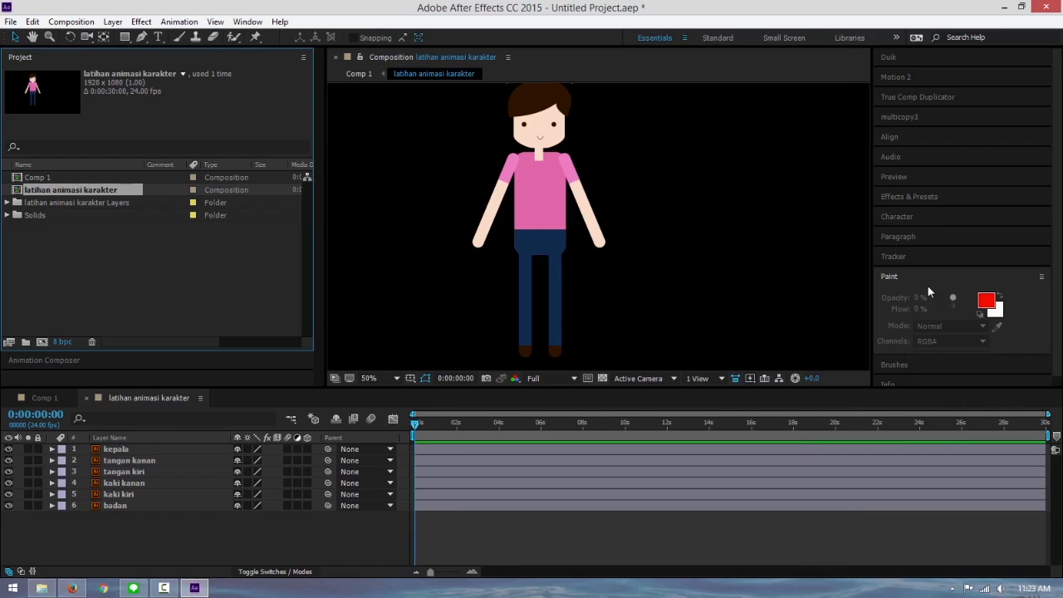
{"action": "scroll", "coordinate": [928, 286], "scroll_direction": "down", "scroll_amount": 2}
{"action": "scroll", "coordinate": [927, 285], "scroll_direction": "up", "scroll_amount": 2}
{"action": "left_click", "coordinate": [891, 58]}
{"action": "scroll", "coordinate": [560, 225], "scroll_direction": "down", "scroll_amount": 2}
{"action": "scroll", "coordinate": [563, 224], "scroll_direction": "up", "scroll_amount": 2}
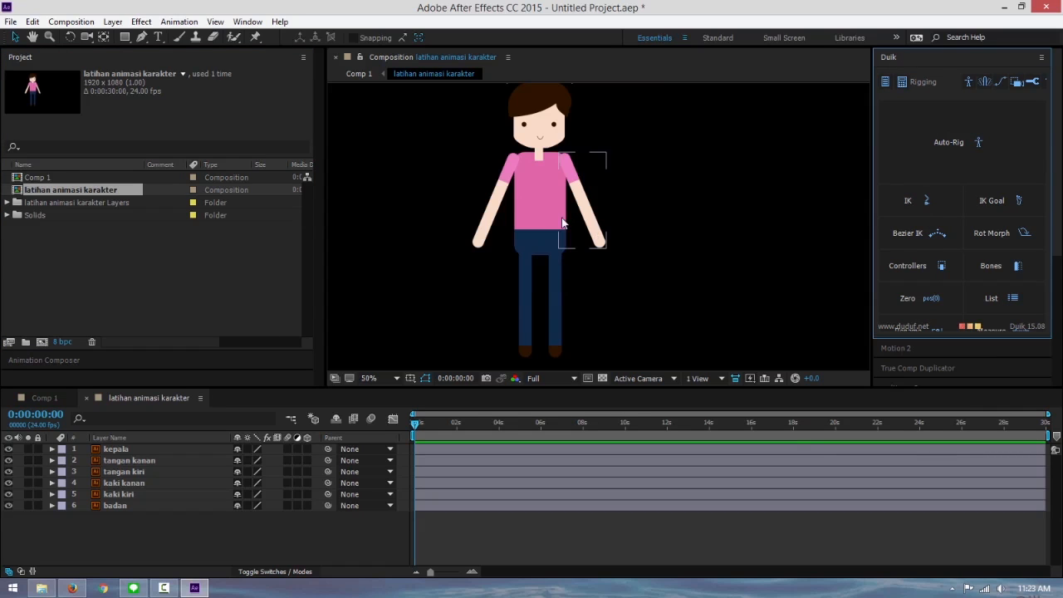
Place three puppet pins on the "tangan kanan" layer, at the shoulder, elbow and hand of the arm.
{"action": "left_click", "coordinate": [115, 448]}
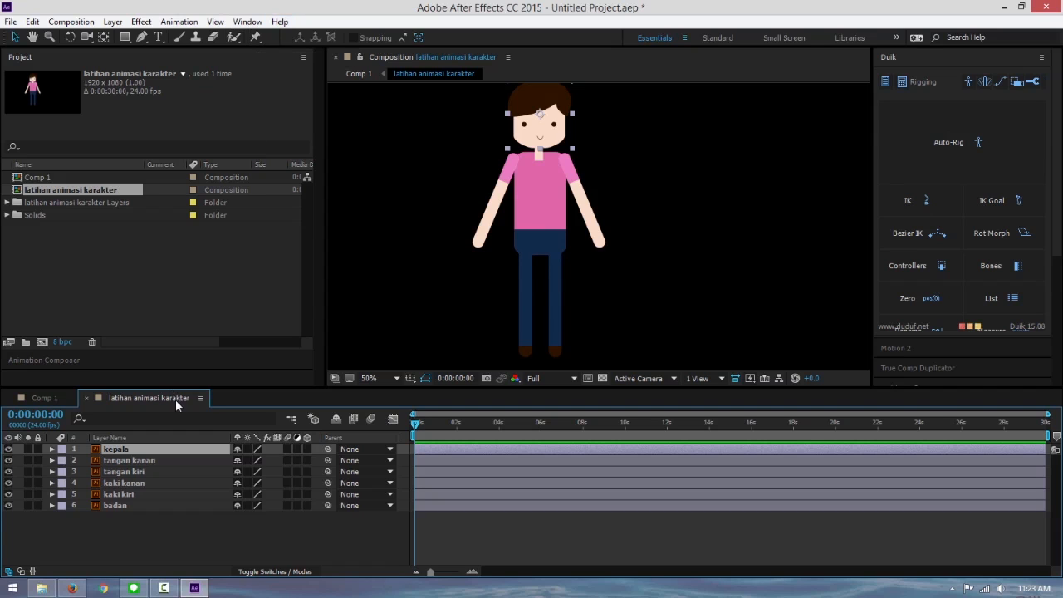
{"action": "left_click", "coordinate": [138, 459]}
{"action": "scroll", "coordinate": [570, 257], "scroll_direction": "up", "scroll_amount": 5}
{"action": "scroll", "coordinate": [643, 308], "scroll_direction": "down", "scroll_amount": 3}
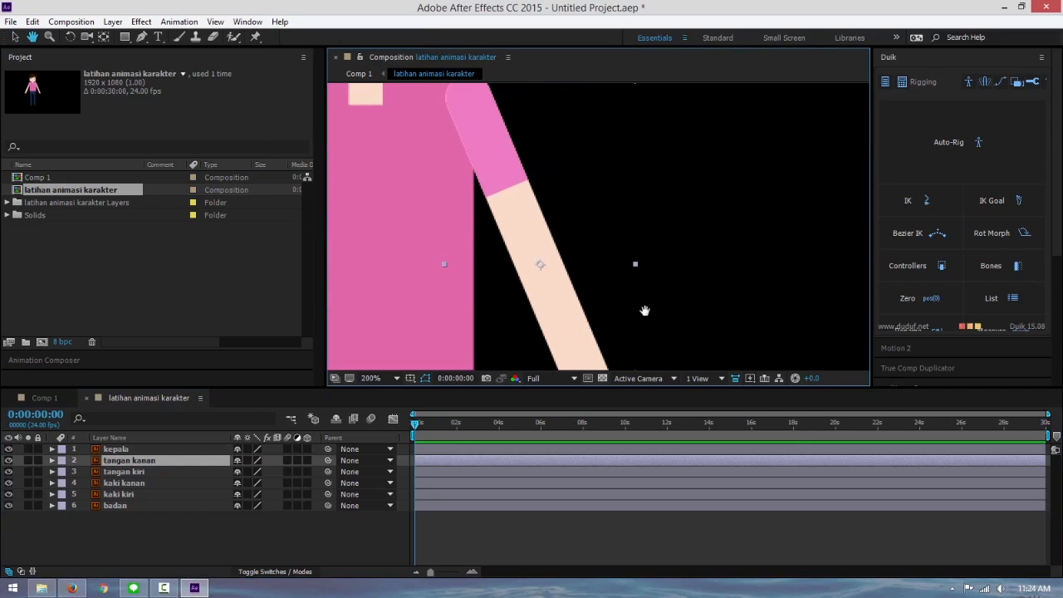
{"action": "left_click", "coordinate": [255, 36]}
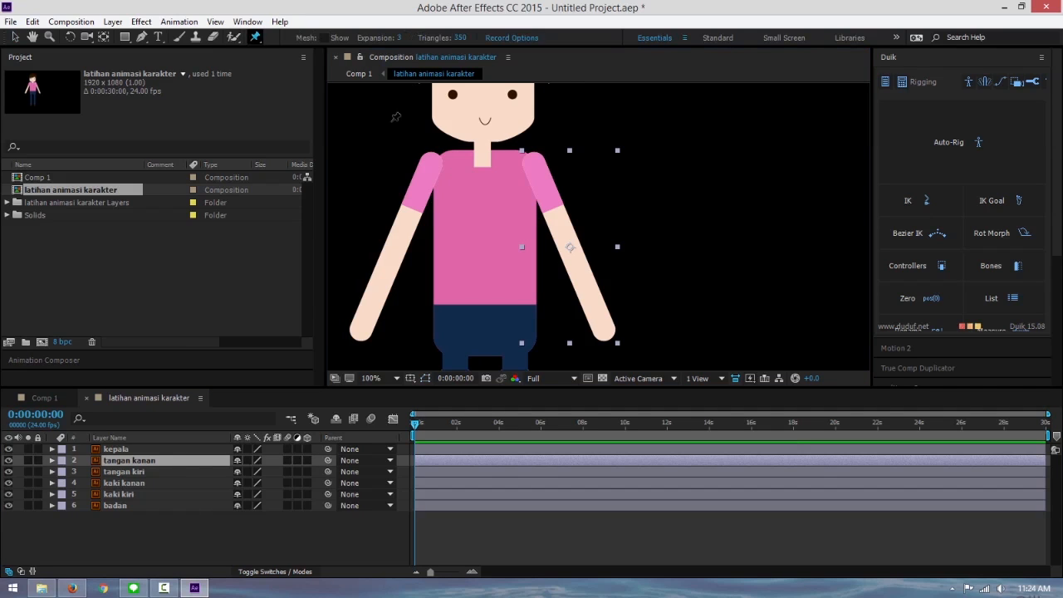
{"action": "left_click", "coordinate": [544, 181]}
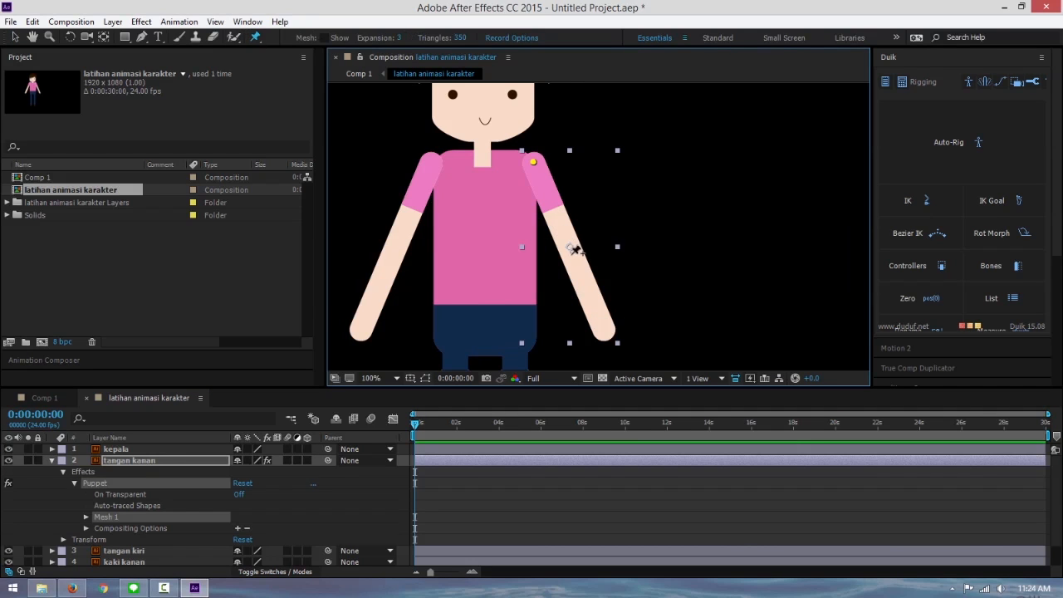
{"action": "left_click", "coordinate": [570, 246]}
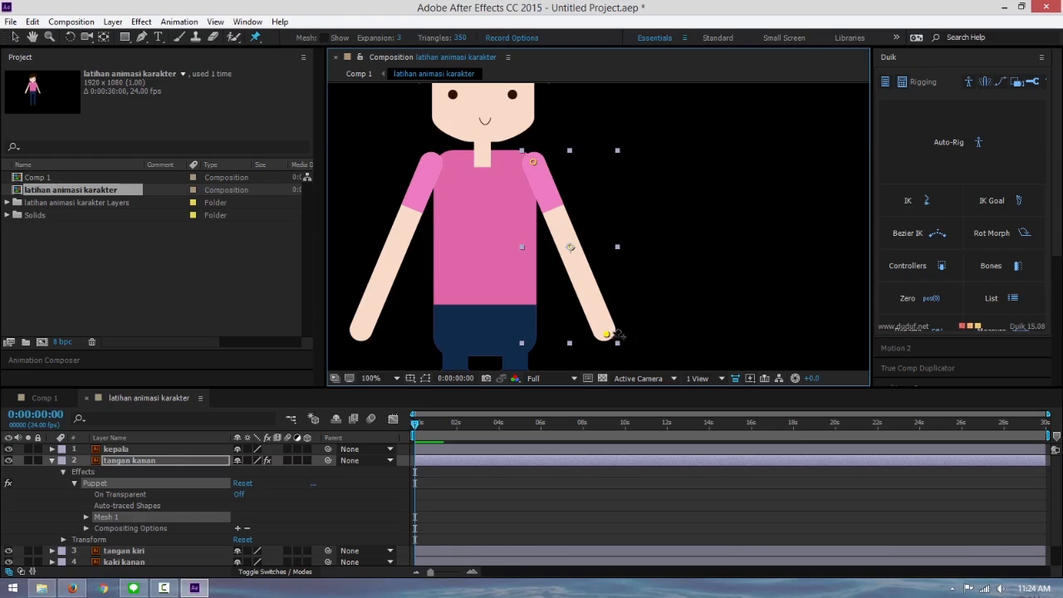
{"action": "left_click", "coordinate": [606, 334]}
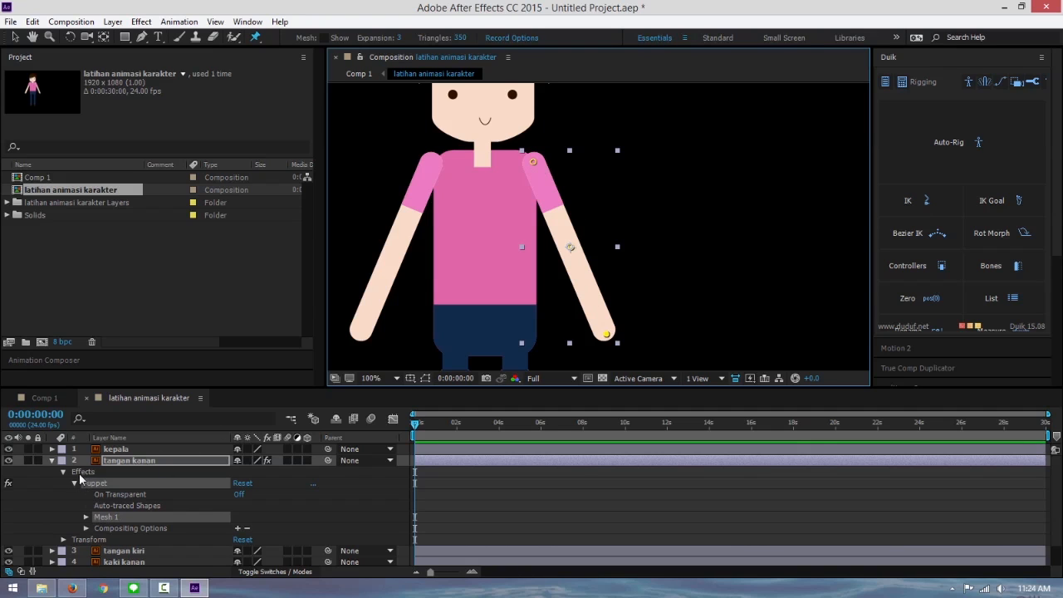
Expand Mesh 1 and its Deform group, and select each puppet pin to match it to its joint on the arm.
{"action": "left_click", "coordinate": [86, 517]}
{"action": "left_click", "coordinate": [97, 551]}
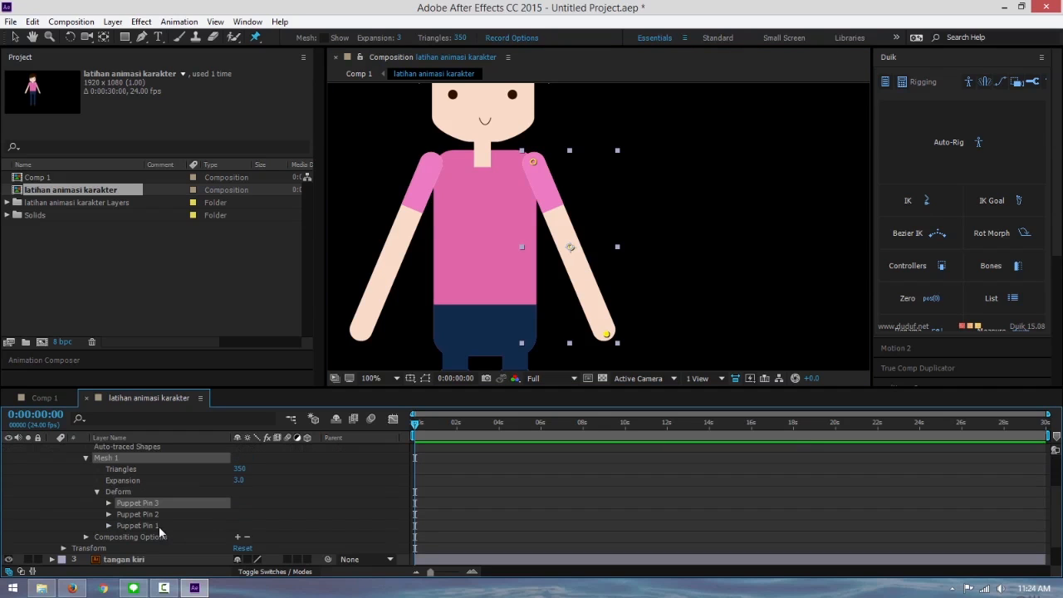
{"action": "left_click", "coordinate": [127, 514]}
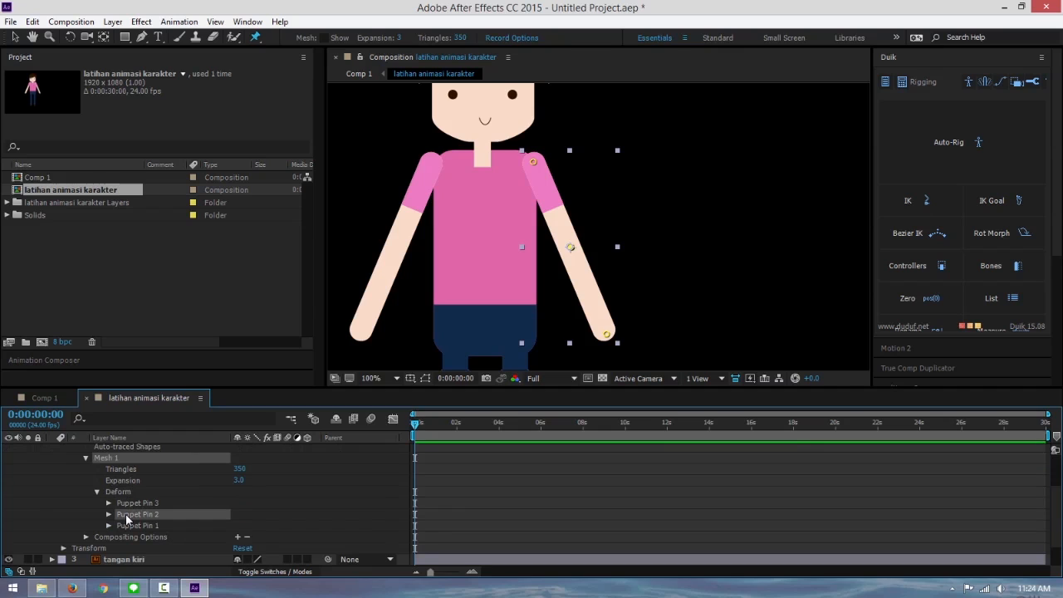
{"action": "left_click", "coordinate": [149, 527]}
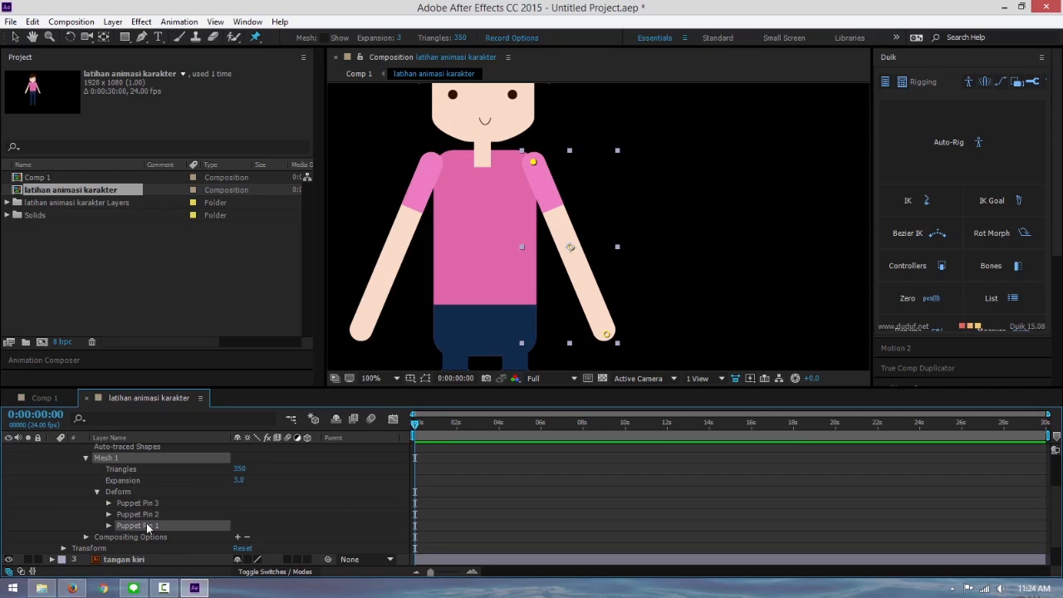
{"action": "left_click", "coordinate": [154, 504]}
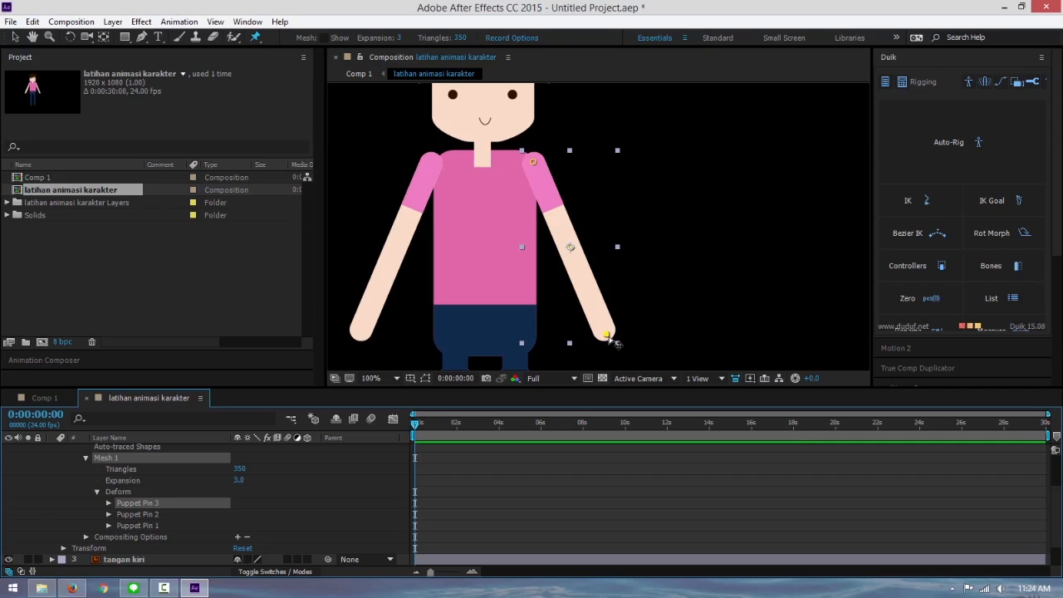
Test the arm's bending by moving the hand, elbow and shoulder pins, and undo those pin moves.
{"action": "left_click_drag", "start_coordinate": [605, 332], "coordinate": [717, 269]}
{"action": "left_click_drag", "start_coordinate": [666, 313], "coordinate": [628, 288]}
{"action": "mouse_move", "coordinate": [571, 247]}
{"action": "left_mouse_down"}
{"action": "mouse_move", "coordinate": [620, 178]}
{"action": "mouse_move", "coordinate": [586, 263]}
{"action": "mouse_move", "coordinate": [628, 170]}
{"action": "mouse_move", "coordinate": [556, 263]}
{"action": "left_mouse_up"}
{"action": "left_click_drag", "start_coordinate": [536, 165], "coordinate": [647, 181]}
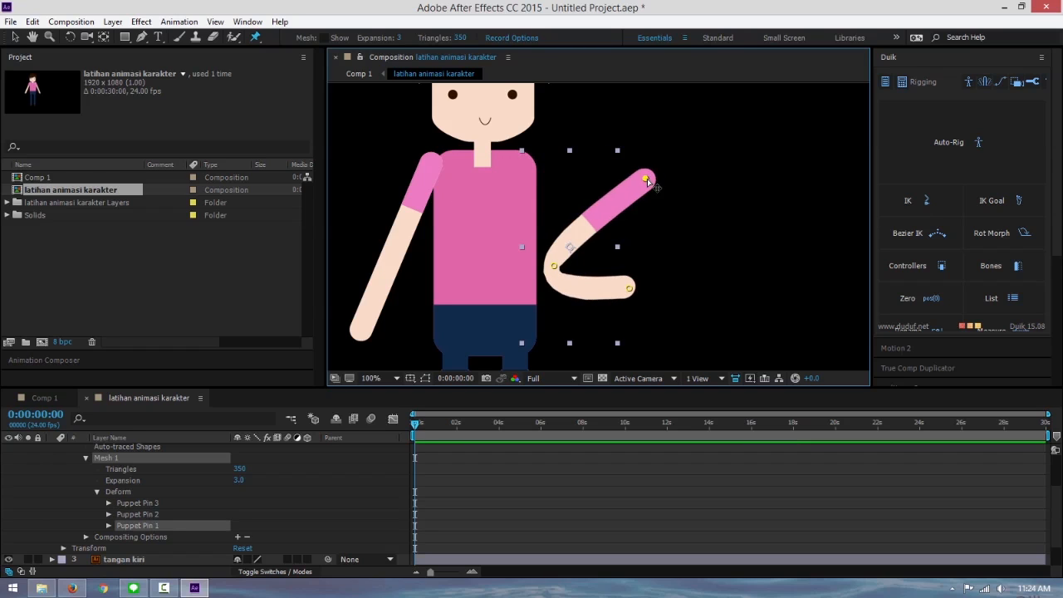
{"action": "key", "text": "ctrl+z"}
{"action": "key", "text": "ctrl+z"}
{"action": "scroll", "coordinate": [643, 189], "scroll_direction": "down", "scroll_amount": 3}
{"action": "scroll", "coordinate": [643, 189], "scroll_direction": "up", "scroll_amount": 3}
{"action": "scroll", "coordinate": [165, 471], "scroll_direction": "up", "scroll_amount": 1}
{"action": "scroll", "coordinate": [165, 474], "scroll_direction": "down", "scroll_amount": 1}
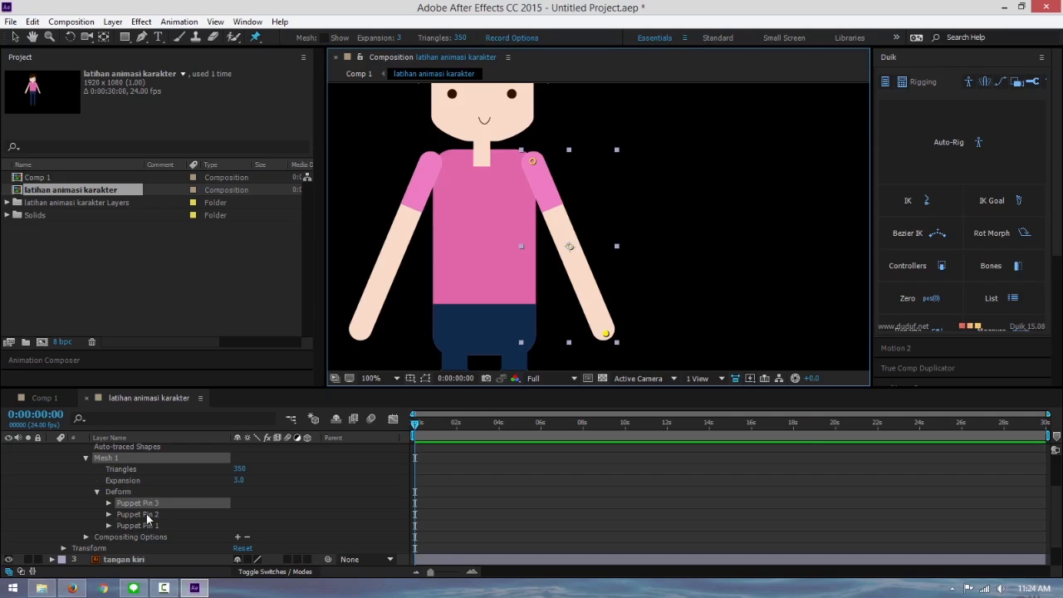
Identify the arm's pins by selecting each one, and rename Puppet Pin 3 at the hand as "tangan kanan bawah".
{"action": "left_click", "coordinate": [146, 515]}
{"action": "left_click", "coordinate": [150, 528]}
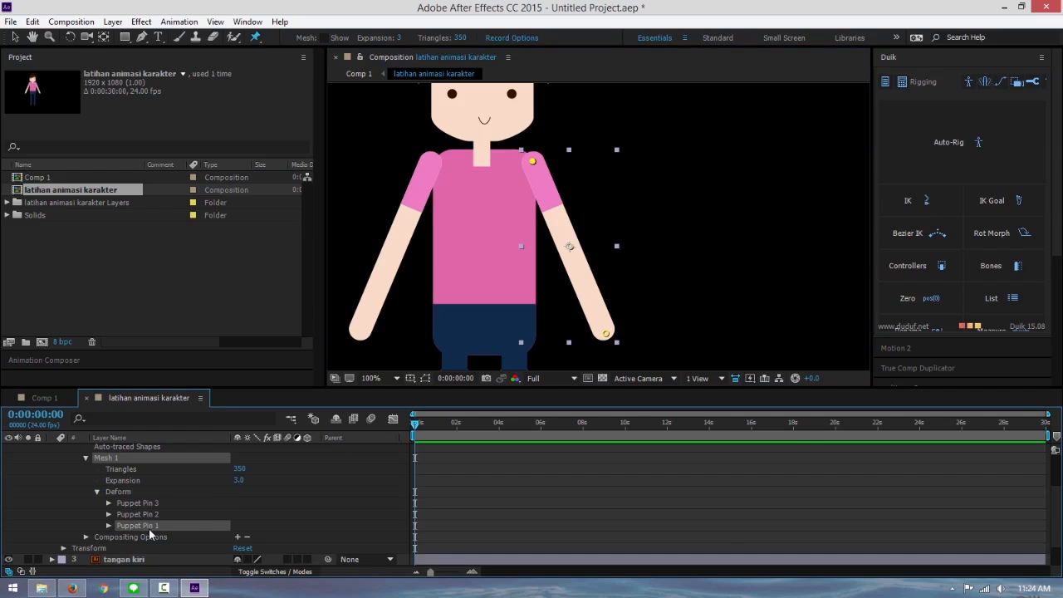
{"action": "left_click", "coordinate": [149, 504]}
{"action": "double_click", "coordinate": [140, 504]}
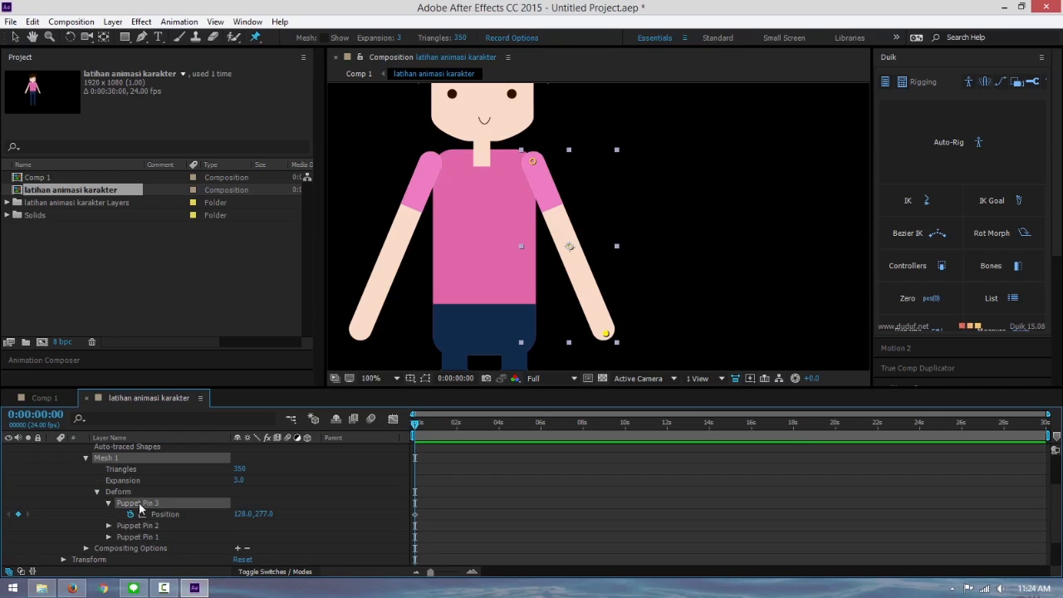
{"action": "left_click", "coordinate": [109, 503]}
{"action": "right_click", "coordinate": [137, 504]}
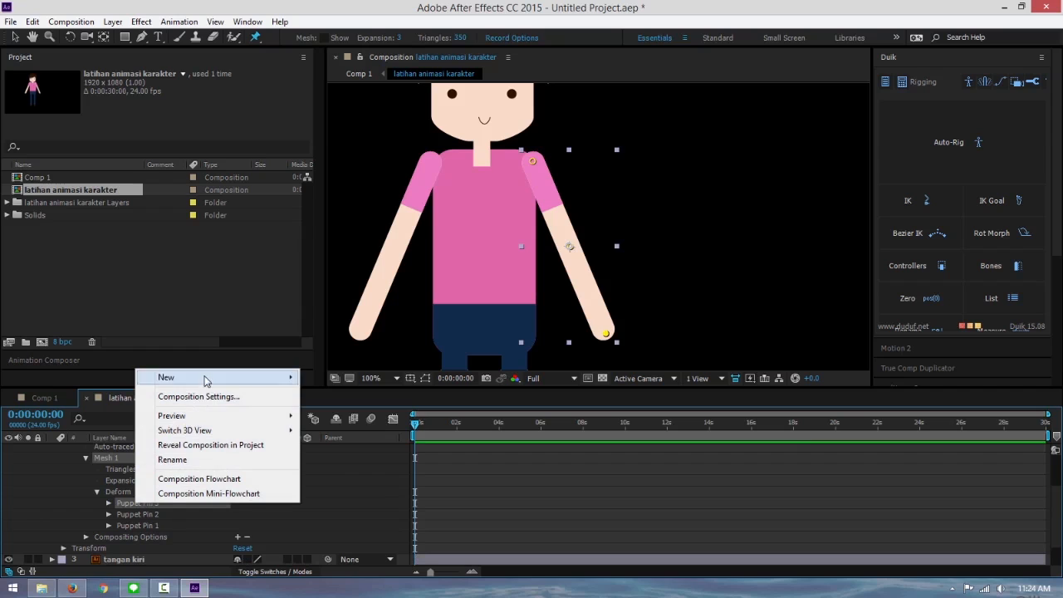
{"action": "left_click", "coordinate": [207, 459]}
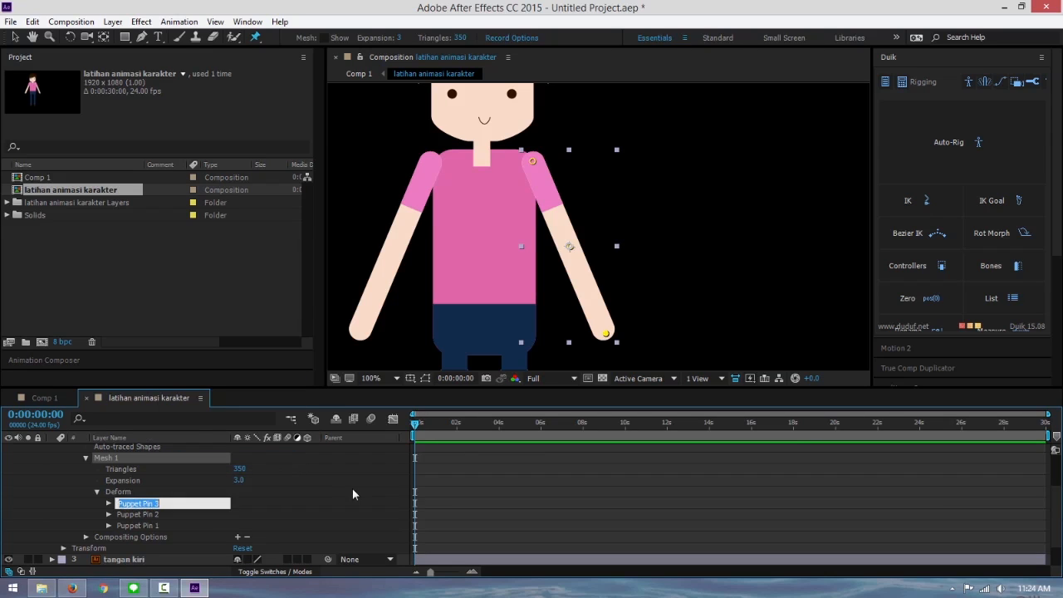
{"action": "left_click", "coordinate": [289, 509]}
{"action": "right_click", "coordinate": [164, 508]}
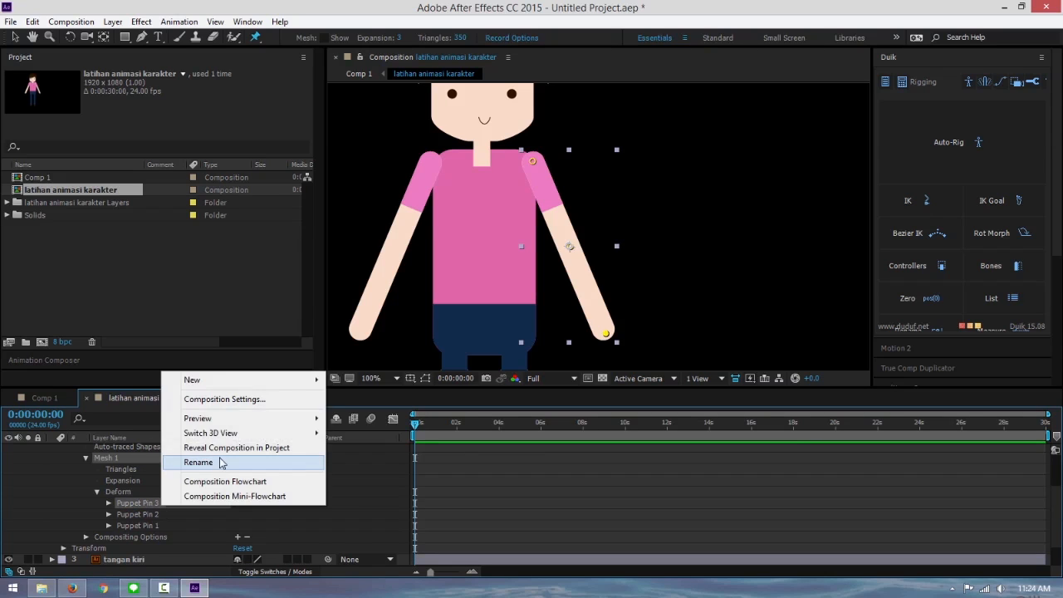
{"action": "left_click", "coordinate": [268, 459]}
{"action": "type", "text": "tangan kanan baw"}
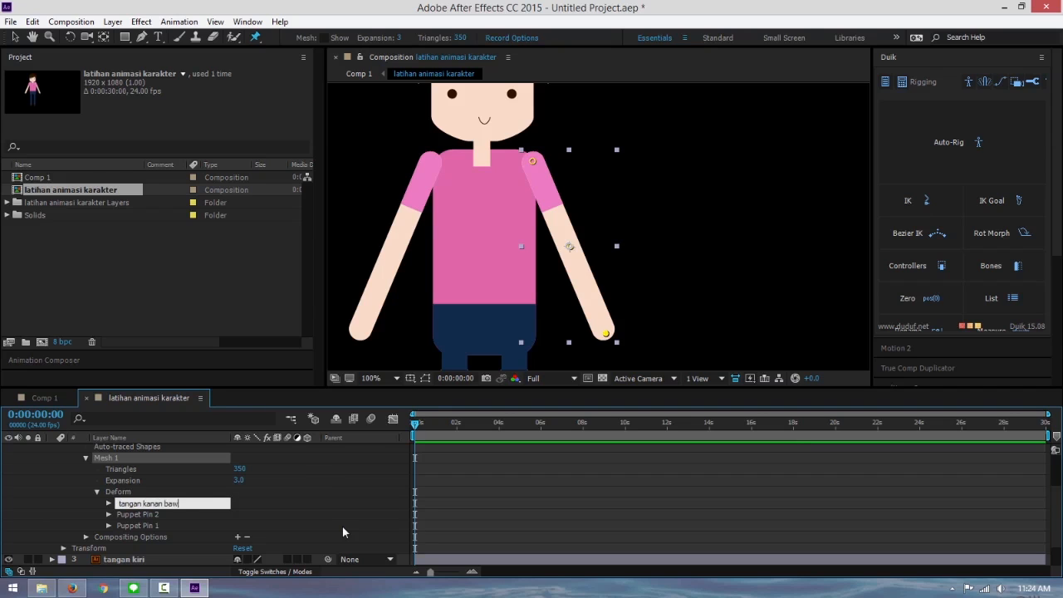
{"action": "type", "text": "ah"}
Rename Puppet Pin 2 at the elbow as "tangan kanan tengah" and Puppet Pin 1 at the shoulder as "tangan kanan atas".
{"action": "left_click", "coordinate": [124, 514]}
{"action": "right_click", "coordinate": [124, 515]}
{"action": "left_click", "coordinate": [185, 472]}
{"action": "type", "text": "tab"}
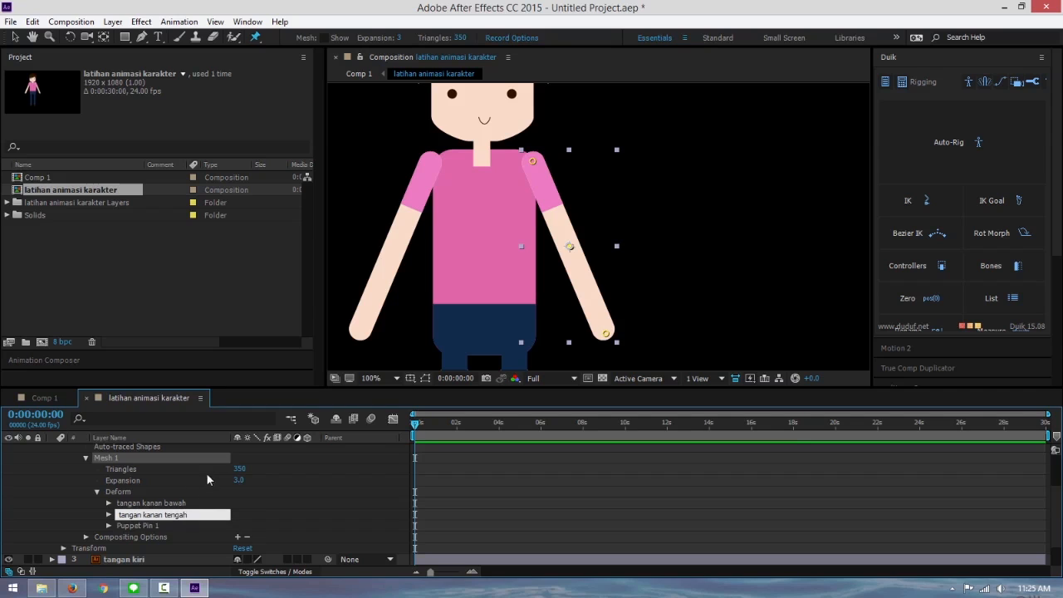
{"action": "left_click", "coordinate": [154, 528]}
{"action": "right_click", "coordinate": [154, 528]}
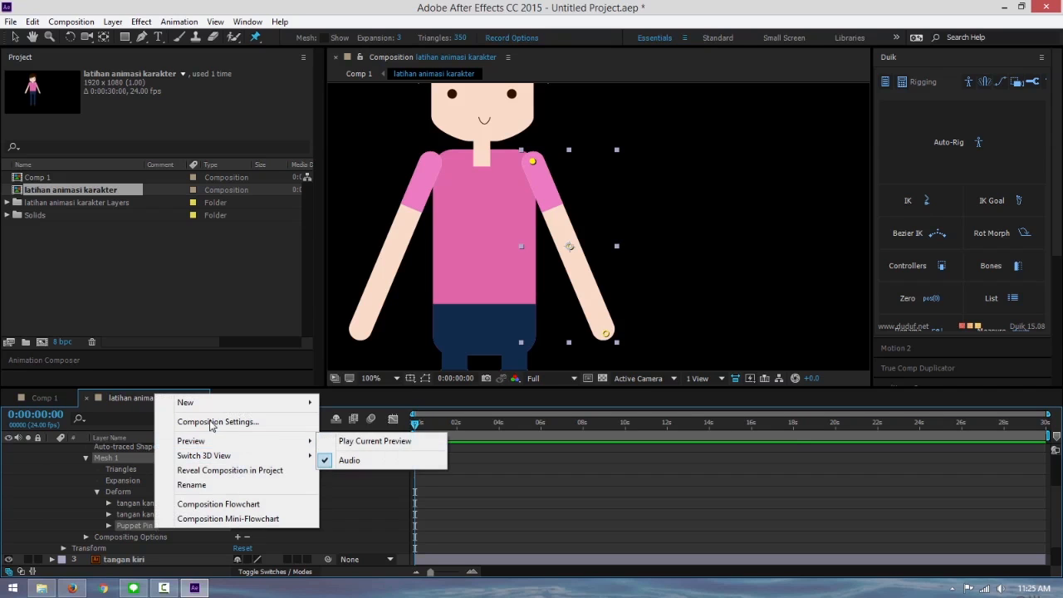
{"action": "left_click", "coordinate": [221, 483]}
{"action": "type", "text": "tangan kanan a"}
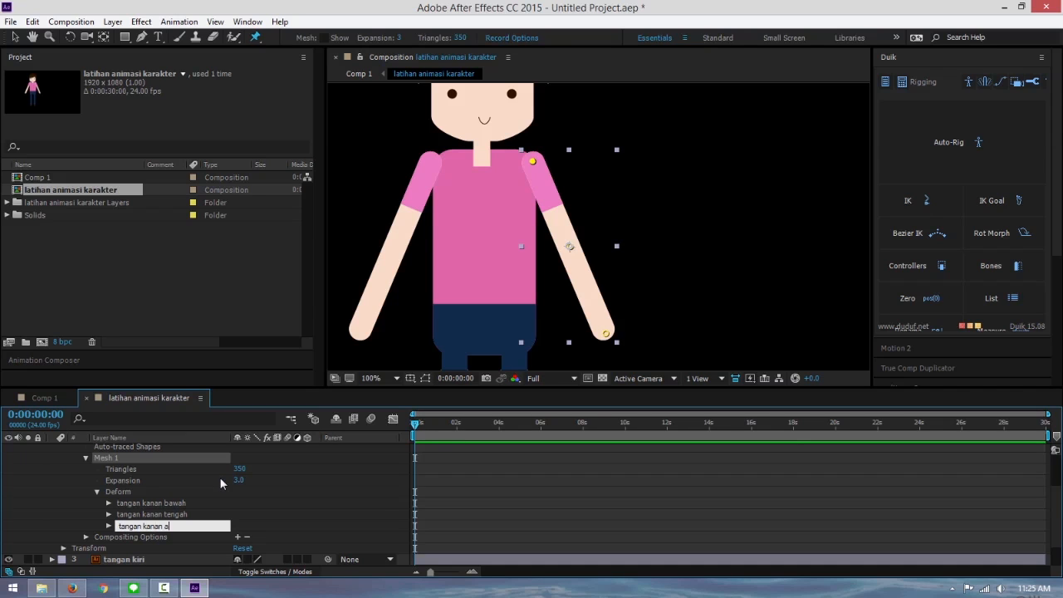
{"action": "left_click", "coordinate": [226, 502]}
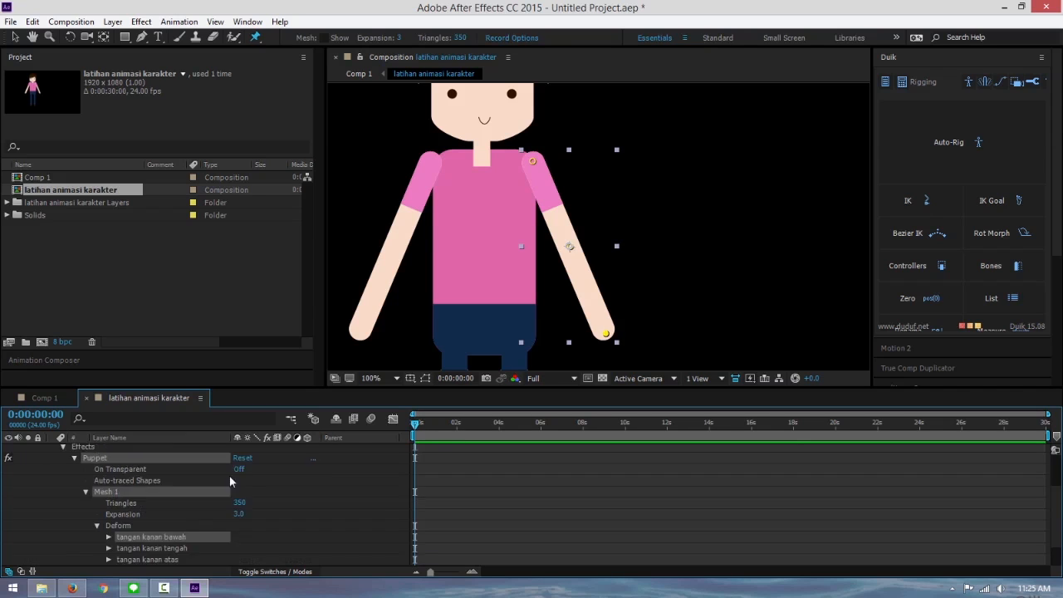
Collapse the "tangan kanan" layer and place three puppet pins on the "tangan kiri" layer, at the shoulder, elbow and hand.
{"action": "scroll", "coordinate": [234, 474], "scroll_direction": "up", "scroll_amount": 3}
{"action": "left_click", "coordinate": [51, 458]}
{"action": "left_click", "coordinate": [140, 469]}
{"action": "left_click", "coordinate": [431, 162]}
{"action": "left_click", "coordinate": [395, 247]}
{"action": "left_click", "coordinate": [357, 332]}
Rename the "tangan kiri" hand pin as "tangan kiri bawah" and the elbow pin as "tangan kiri tengah", and name the shoulder pin to match.
{"action": "left_click", "coordinate": [85, 526]}
{"action": "scroll", "coordinate": [90, 506], "scroll_direction": "down", "scroll_amount": 3}
{"action": "left_click", "coordinate": [96, 503]}
{"action": "right_click", "coordinate": [154, 514]}
{"action": "left_click", "coordinate": [185, 472]}
{"action": "type", "text": "tangan kiri bawah"}
{"action": "right_click", "coordinate": [135, 525]}
{"action": "left_click", "coordinate": [201, 490]}
{"action": "type", "text": "tangan kiri tengah"}
{"action": "right_click", "coordinate": [135, 537]}
{"action": "left_click", "coordinate": [191, 495]}
{"action": "type", "text": "tangan kri"}
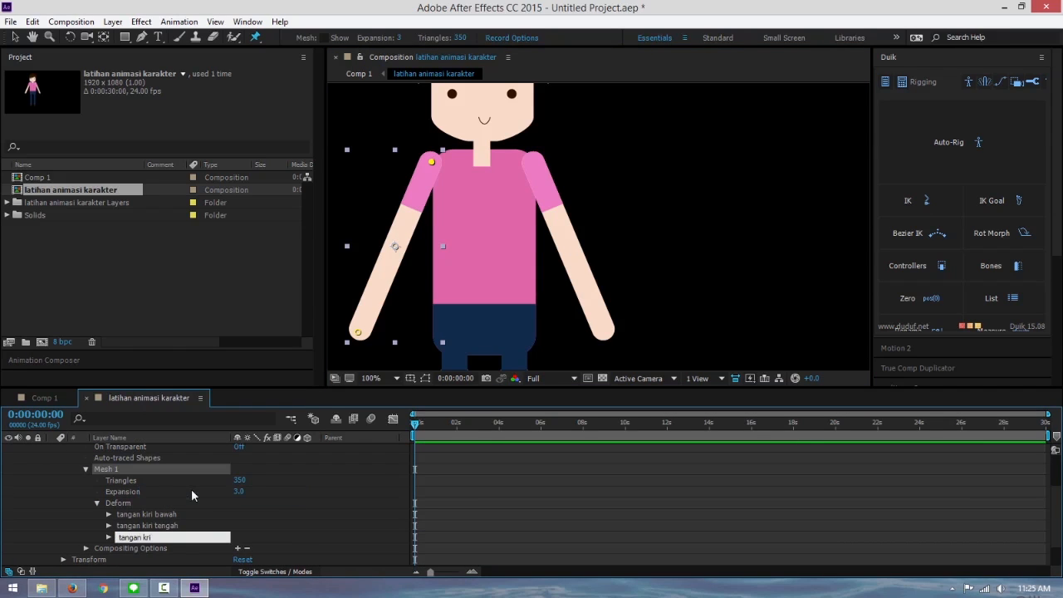
Collapse the "tangan kiri" layer and place three puppet pins on the "kaki kanan" layer, at the hip, knee and foot.
{"action": "scroll", "coordinate": [192, 496], "scroll_direction": "up", "scroll_amount": 3}
{"action": "left_click", "coordinate": [52, 472]}
{"action": "left_click", "coordinate": [124, 483]}
{"action": "scroll", "coordinate": [598, 280], "scroll_direction": "down", "scroll_amount": 1}
{"action": "scroll", "coordinate": [582, 282], "scroll_direction": "up", "scroll_amount": 1}
{"action": "left_click_drag", "start_coordinate": [516, 342], "coordinate": [539, 120]}
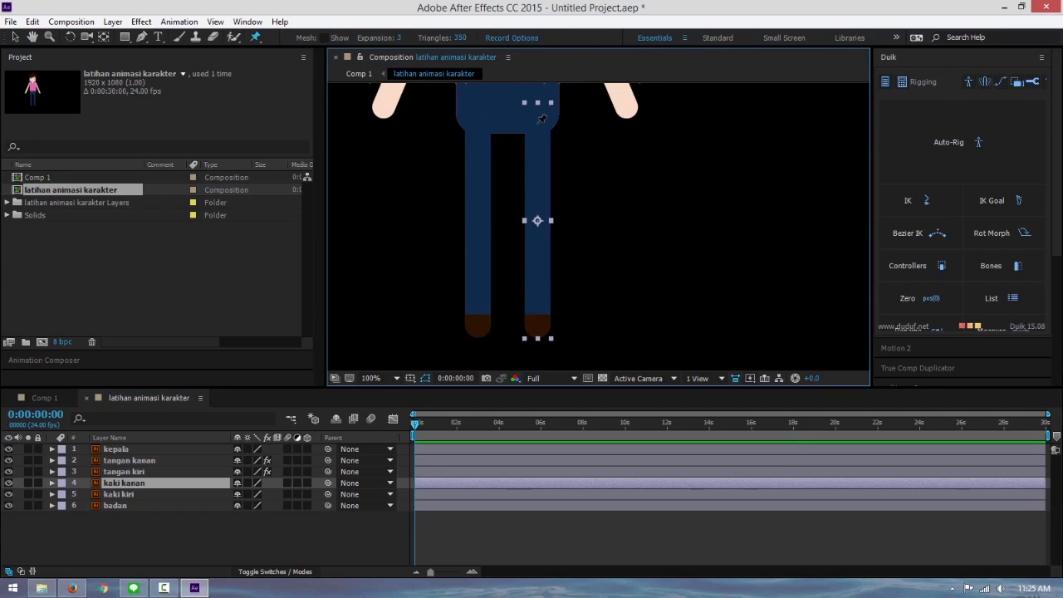
{"action": "left_click", "coordinate": [536, 120]}
{"action": "left_click", "coordinate": [536, 224]}
{"action": "left_click", "coordinate": [541, 323]}
Rename the "kaki kanan" pins from foot to hip as "kaki kanan bawah", "kaki kanan tengah" and "kaki kanan atas".
{"action": "left_click", "coordinate": [85, 539]}
{"action": "scroll", "coordinate": [91, 536], "scroll_direction": "down", "scroll_amount": 3}
{"action": "left_click", "coordinate": [97, 525]}
{"action": "scroll", "coordinate": [102, 523], "scroll_direction": "down", "scroll_amount": 2}
{"action": "right_click", "coordinate": [135, 503]}
{"action": "left_click", "coordinate": [191, 462]}
{"action": "type", "text": "kaki kanan bawah"}
{"action": "key", "text": "Return"}
{"action": "right_click", "coordinate": [137, 514]}
{"action": "left_click", "coordinate": [189, 470]}
{"action": "type", "text": "kaki kanan tengah"}
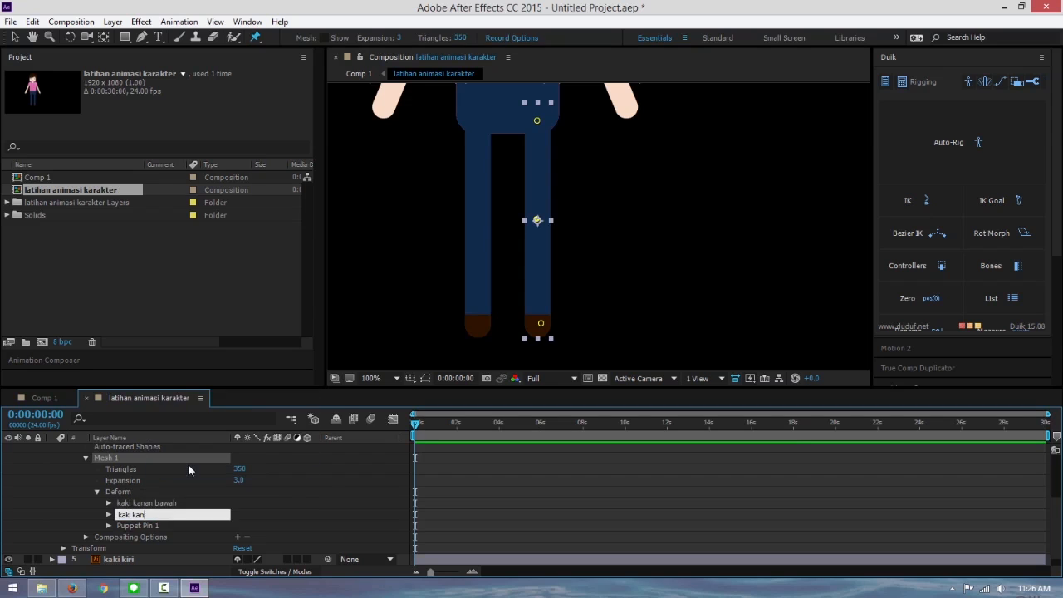
{"action": "right_click", "coordinate": [133, 527]}
{"action": "left_click", "coordinate": [222, 485]}
{"action": "type", "text": "kaki kanan atas"}
Collapse the "kaki kanan" layer and place three puppet pins on the "kaki kiri" layer, at the hip, knee and foot.
{"action": "scroll", "coordinate": [223, 485], "scroll_direction": "up", "scroll_amount": 2}
{"action": "left_click", "coordinate": [51, 470]}
{"action": "left_click", "coordinate": [134, 494]}
{"action": "left_click", "coordinate": [479, 116]}
{"action": "left_click", "coordinate": [478, 221]}
{"action": "left_click", "coordinate": [479, 324]}
Rename the "kaki kiri" pins from foot to hip as "kaki kiri bawah", "kaki kiri tengah" and "kaki kiri atas".
{"action": "left_click", "coordinate": [86, 526]}
{"action": "left_click", "coordinate": [97, 526]}
{"action": "right_click", "coordinate": [141, 504]}
{"action": "left_click", "coordinate": [190, 462]}
{"action": "type", "text": "kaki kiri bawah"}
{"action": "right_click", "coordinate": [157, 512]}
{"action": "left_click", "coordinate": [206, 468]}
{"action": "type", "text": "kaki kiri tengah"}
{"action": "right_click", "coordinate": [140, 525]}
{"action": "left_click", "coordinate": [178, 481]}
{"action": "type", "text": "kaki kiri atas"}
Place puppet pins down the "badan" layer from neck to hips, and test the bend by moving the hip pin and undoing the move.
{"action": "left_click", "coordinate": [460, 146]}
{"action": "scroll", "coordinate": [219, 473], "scroll_direction": "up", "scroll_amount": 2}
{"action": "left_click", "coordinate": [51, 470]}
{"action": "scroll", "coordinate": [498, 166], "scroll_direction": "down", "scroll_amount": 1}
{"action": "left_click_drag", "start_coordinate": [506, 95], "coordinate": [530, 206]}
{"action": "left_click", "coordinate": [489, 281]}
{"action": "key", "text": "ctrl+z"}
{"action": "key", "text": "ctrl+z"}
{"action": "left_click_drag", "start_coordinate": [488, 279], "coordinate": [512, 294]}
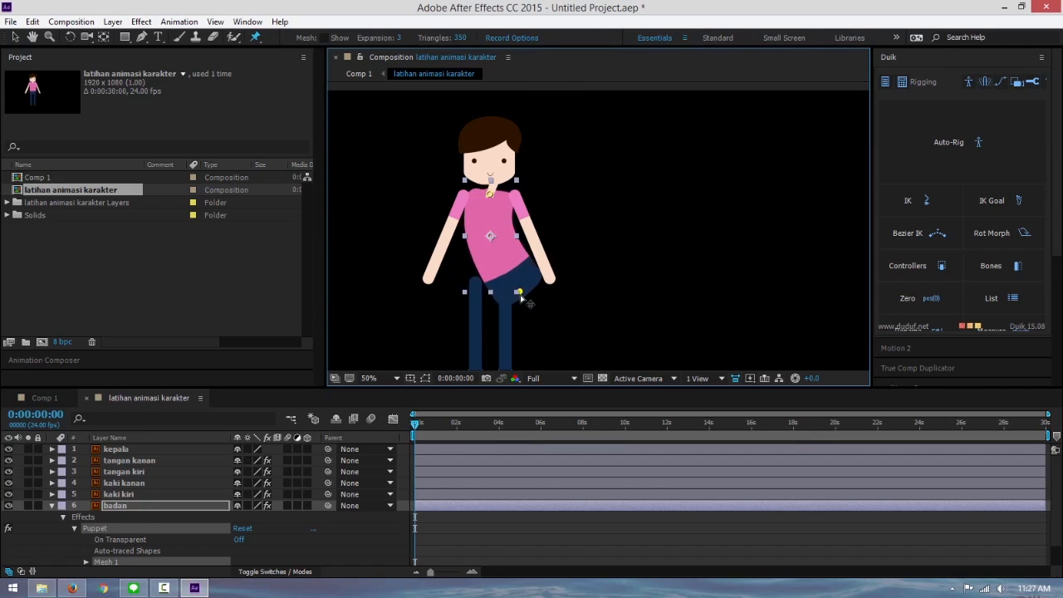
{"action": "key", "text": "ctrl+z"}
Rename the "badan" pins from hips to neck as "badan bawah", "badan tengah" and "badan atas", and collapse the layer.
{"action": "scroll", "coordinate": [88, 545], "scroll_direction": "down", "scroll_amount": 2}
{"action": "left_click", "coordinate": [86, 537]}
{"action": "scroll", "coordinate": [92, 538], "scroll_direction": "down", "scroll_amount": 2}
{"action": "right_click", "coordinate": [140, 536]}
{"action": "left_click", "coordinate": [192, 492]}
{"action": "type", "text": "badan bawah"}
{"action": "right_click", "coordinate": [157, 523]}
{"action": "left_click", "coordinate": [200, 478]}
{"action": "type", "text": "badan tengah"}
{"action": "right_click", "coordinate": [156, 515]}
{"action": "left_click", "coordinate": [194, 468]}
{"action": "type", "text": "badan atas"}
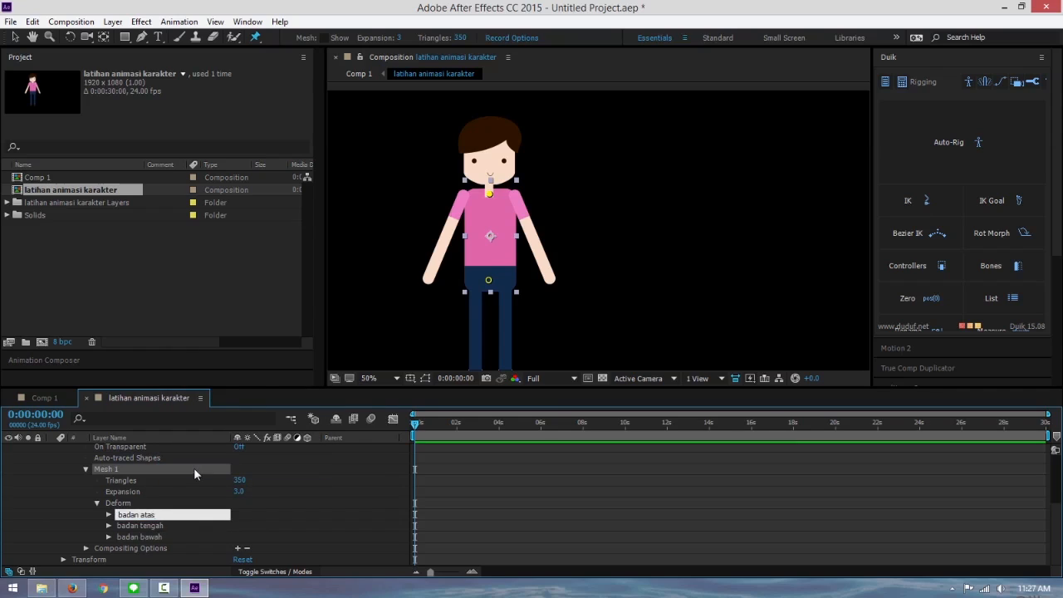
{"action": "key", "text": "Return"}
{"action": "scroll", "coordinate": [99, 498], "scroll_direction": "up", "scroll_amount": 4}
{"action": "left_click", "coordinate": [53, 506]}
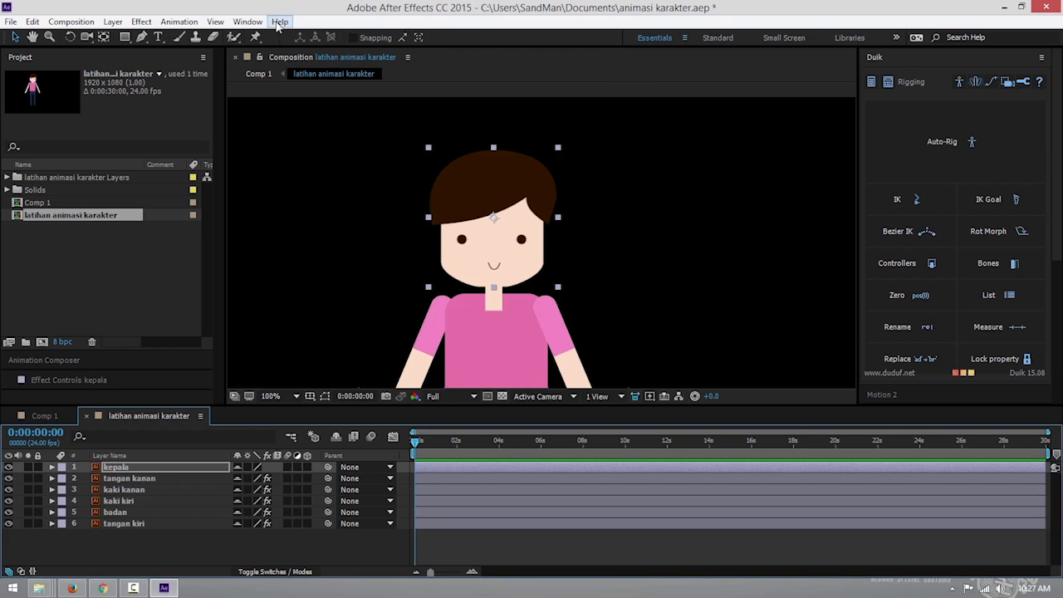
Look through the list of available panels for the Duik.jsx script, and view the whole character.
{"action": "left_click", "coordinate": [247, 22]}
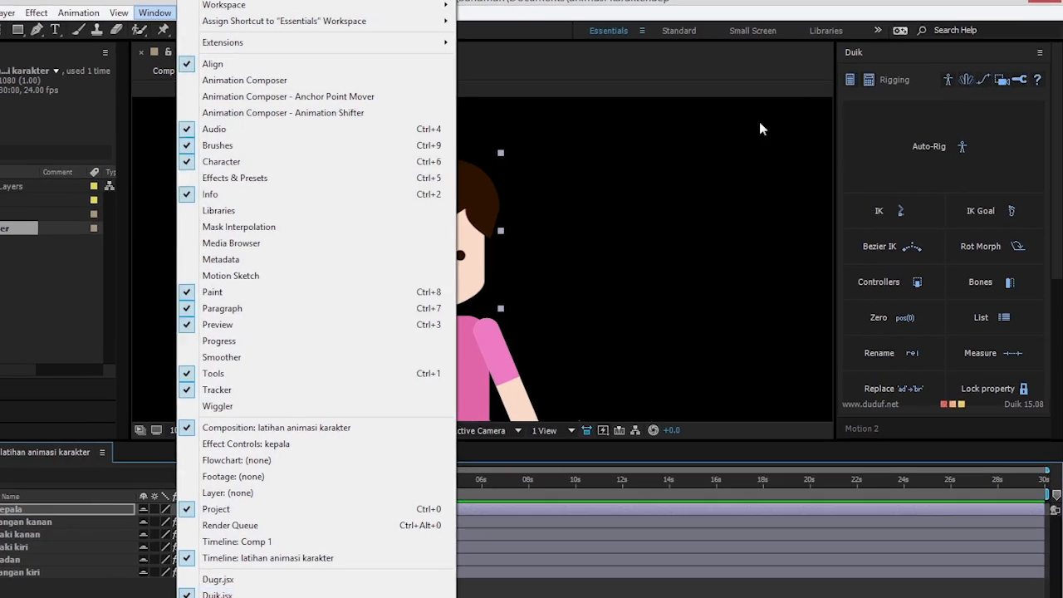
{"action": "left_click", "coordinate": [791, 126]}
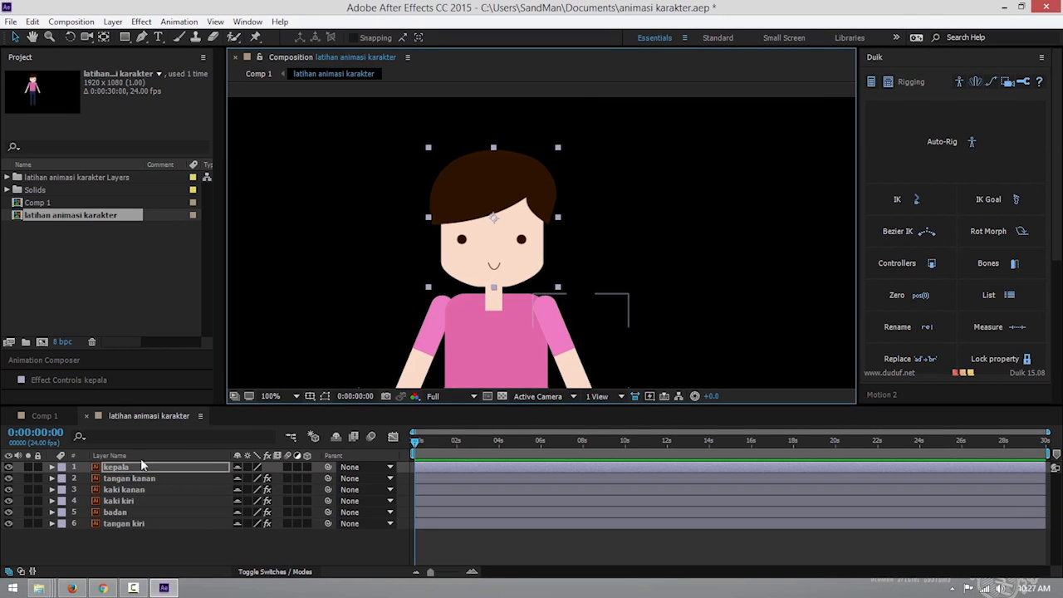
{"action": "scroll", "coordinate": [497, 295], "scroll_direction": "down", "scroll_amount": 4}
{"action": "scroll", "coordinate": [590, 316], "scroll_direction": "up", "scroll_amount": 5}
{"action": "scroll", "coordinate": [413, 332], "scroll_direction": "down", "scroll_amount": 4}
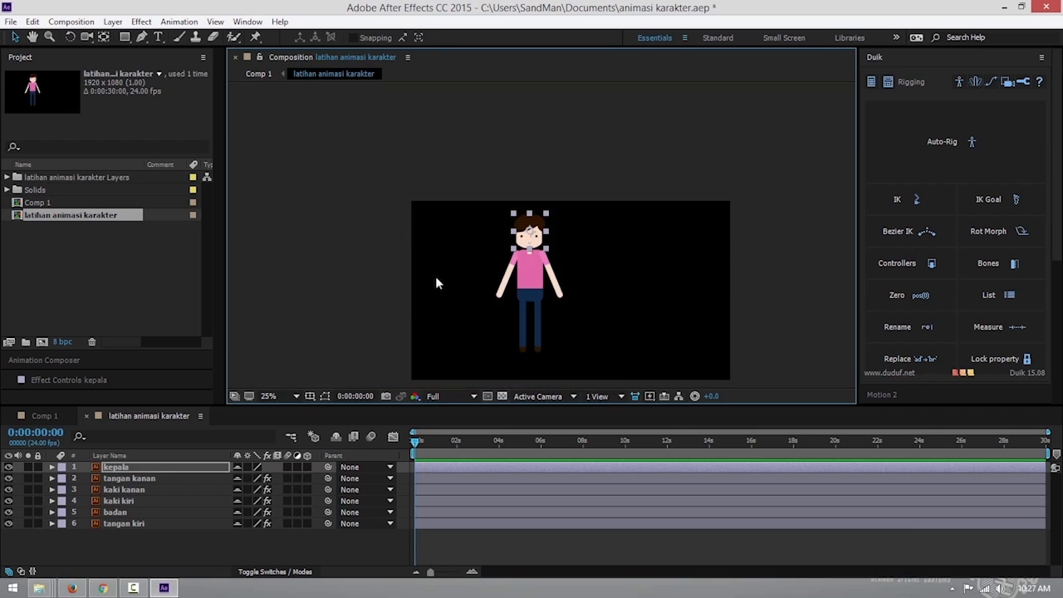
{"action": "scroll", "coordinate": [470, 266], "scroll_direction": "up", "scroll_amount": 4}
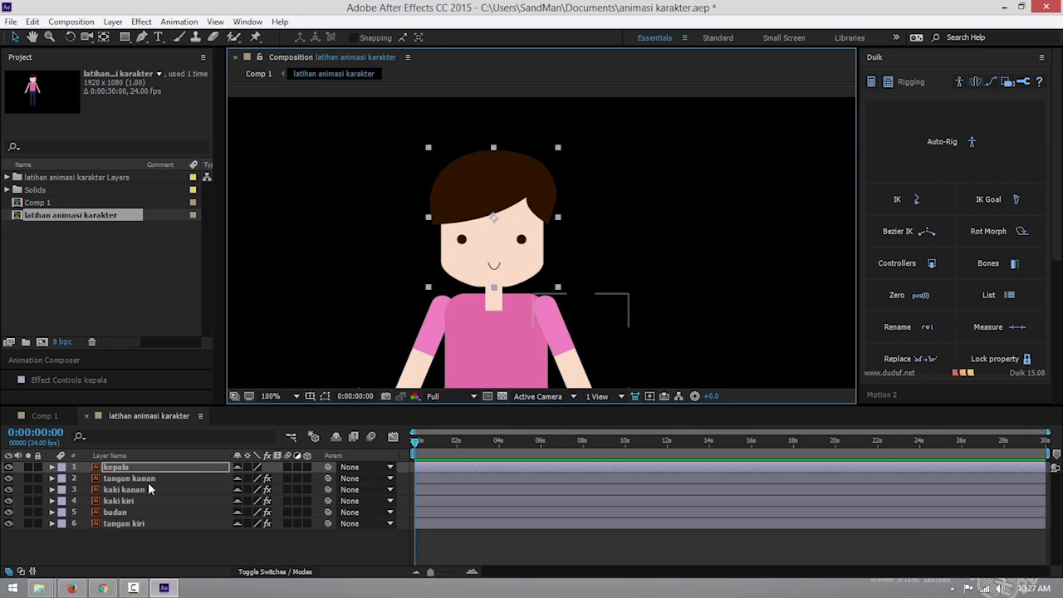
Select each body-part layer in turn to review the character's parts, ending with the "kepala" layer.
{"action": "left_click", "coordinate": [143, 478]}
{"action": "left_click", "coordinate": [133, 522]}
{"action": "left_click", "coordinate": [133, 511]}
{"action": "left_click", "coordinate": [134, 500]}
{"action": "left_click", "coordinate": [134, 489]}
{"action": "left_click", "coordinate": [135, 478]}
{"action": "left_click", "coordinate": [137, 467]}
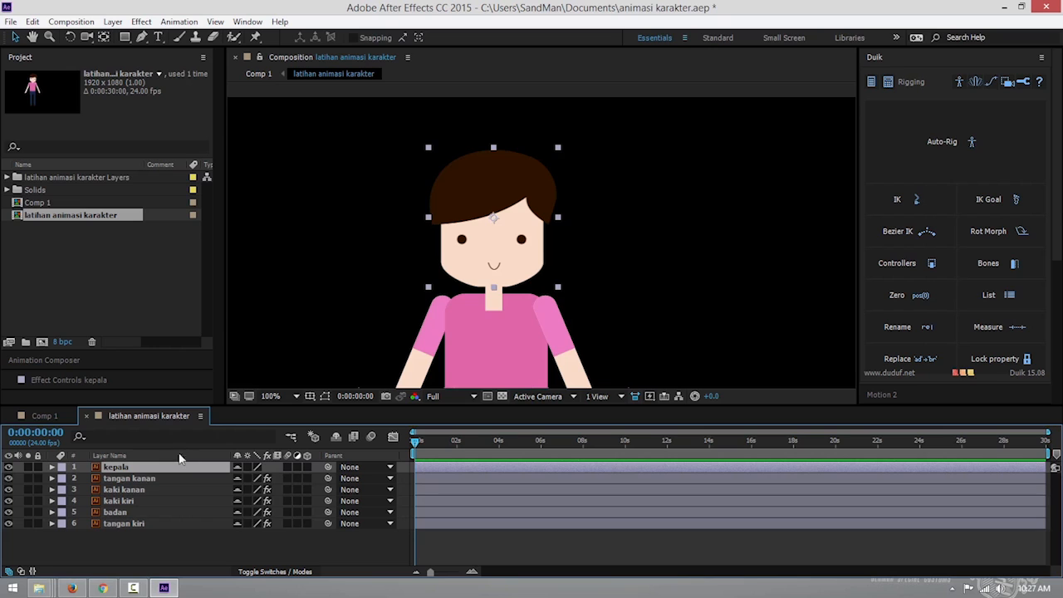
{"action": "key", "text": "comma"}
{"action": "key", "text": "comma"}
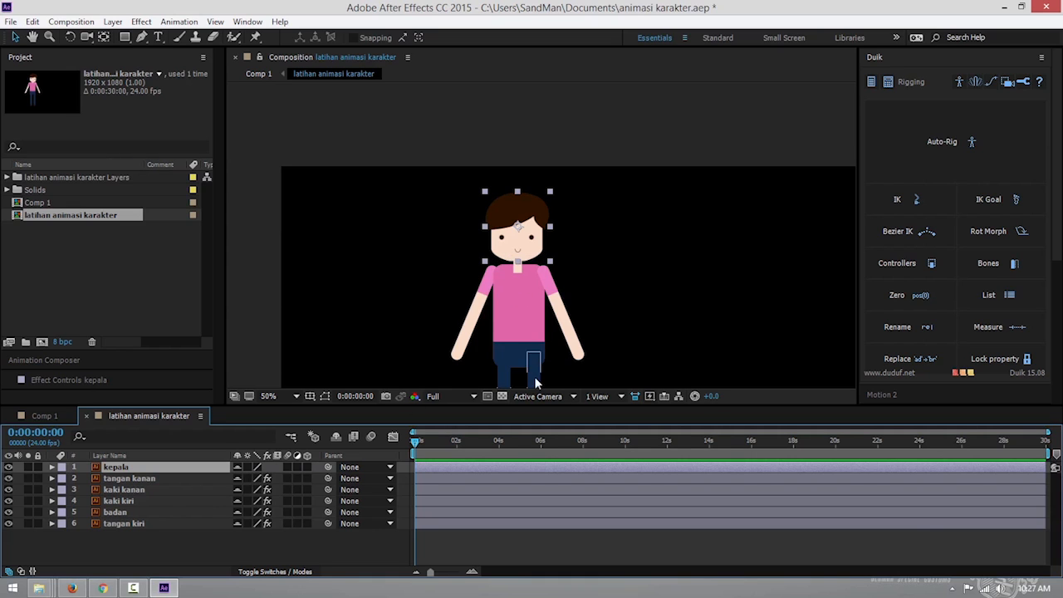
{"action": "key", "text": "period"}
{"action": "key", "text": "period"}
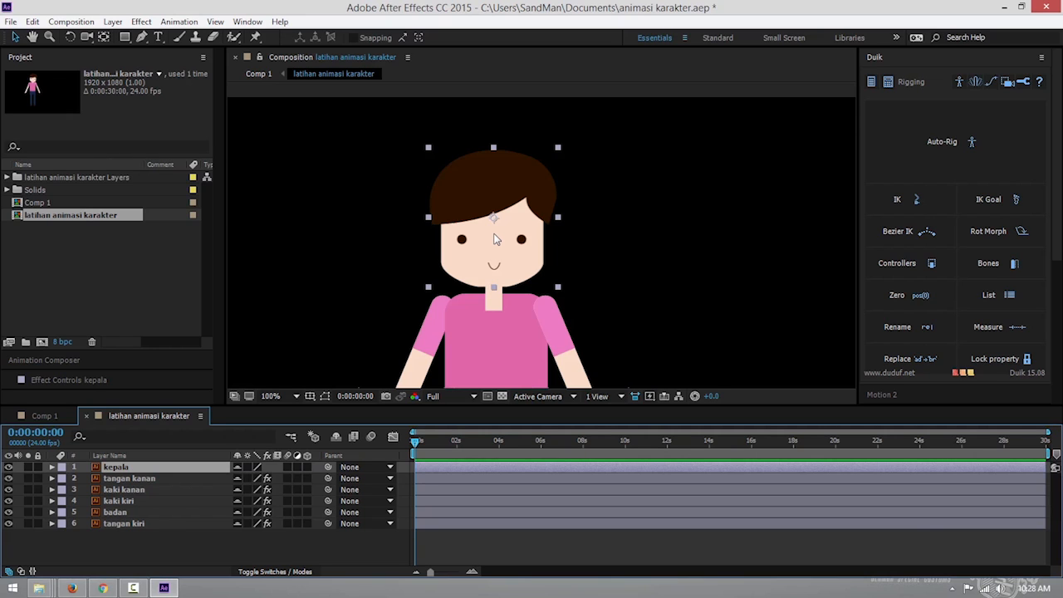
{"action": "key", "text": "comma"}
{"action": "key", "text": "comma"}
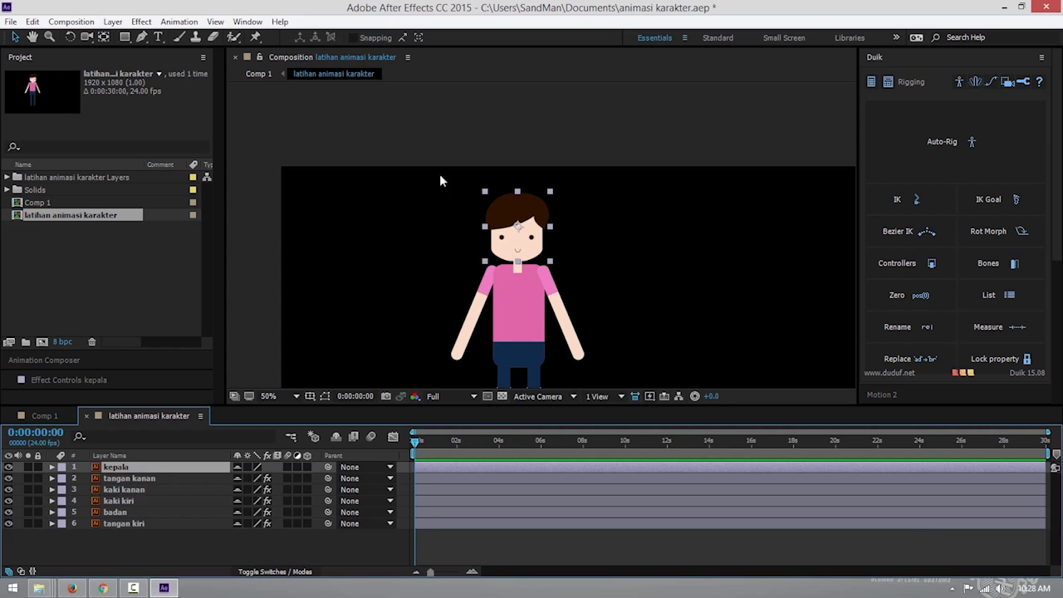
{"action": "key", "text": "period"}
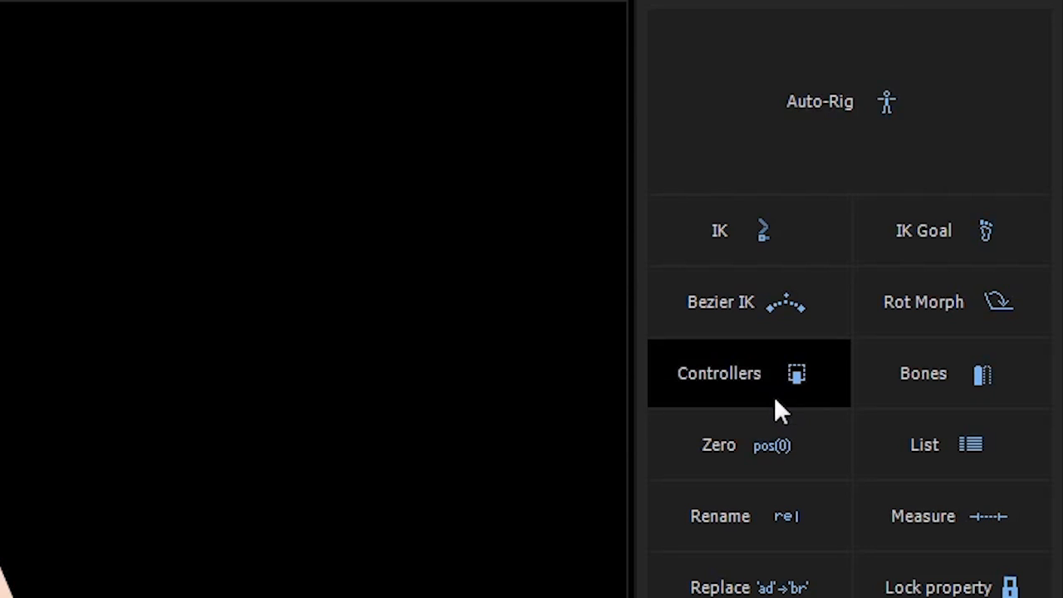
Create a Duik controller for the "kepala" layer with Medium size, Yellow color, and rotation, horizontal and vertical movement enabled.
{"action": "left_click", "coordinate": [776, 400]}
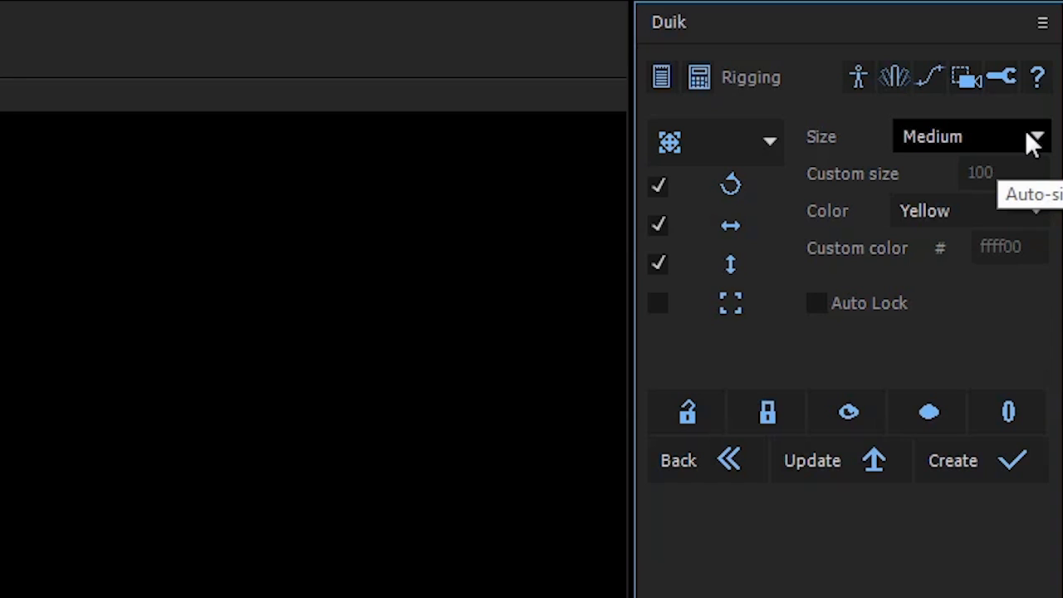
{"action": "left_click", "coordinate": [1034, 211]}
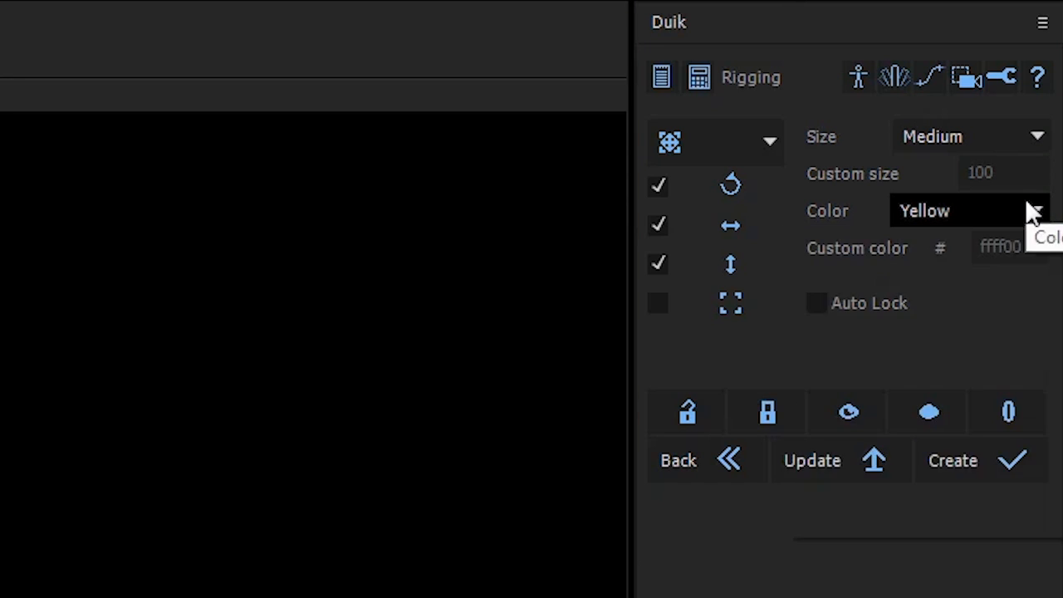
{"action": "left_click", "coordinate": [1006, 138]}
{"action": "left_click", "coordinate": [1006, 140]}
{"action": "left_click", "coordinate": [1006, 139]}
{"action": "left_click", "coordinate": [735, 505]}
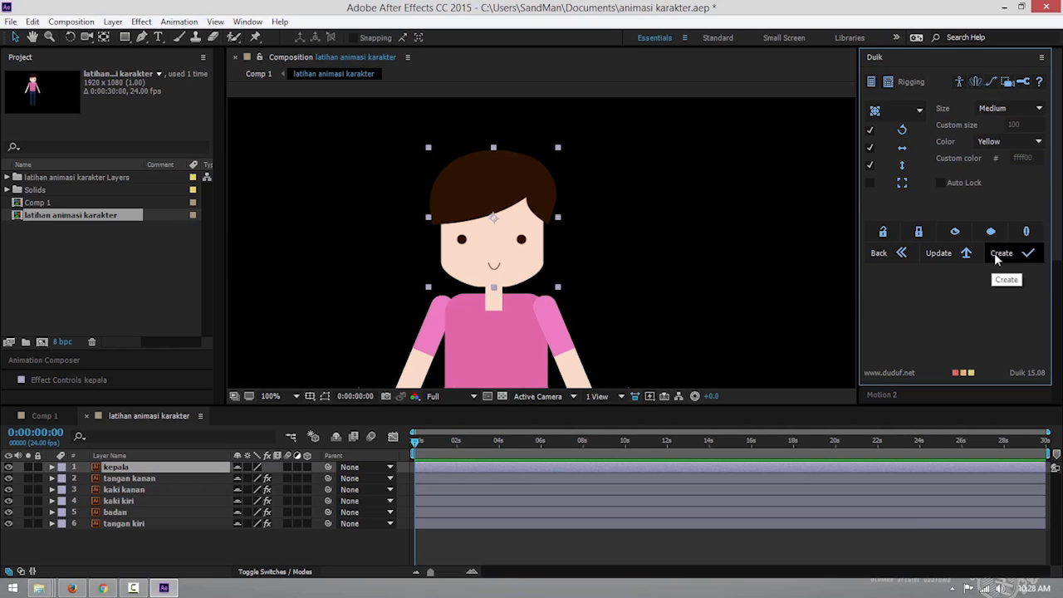
{"action": "left_click", "coordinate": [1000, 255]}
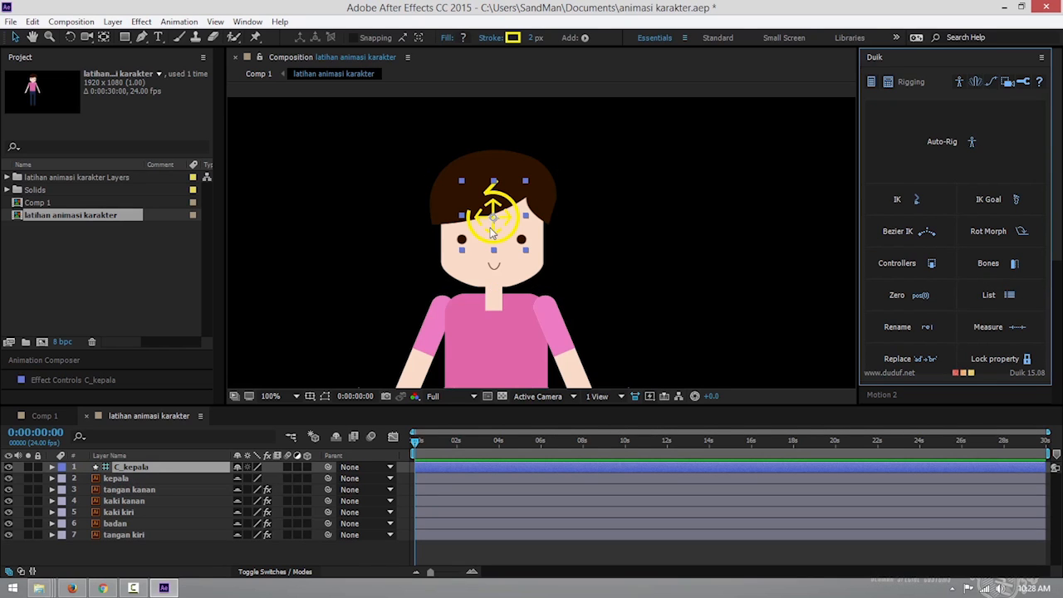
Compare the "kepala" layer with its "C_kepala" controller, and set the controller's rotation to about 14°.
{"action": "left_click", "coordinate": [127, 479]}
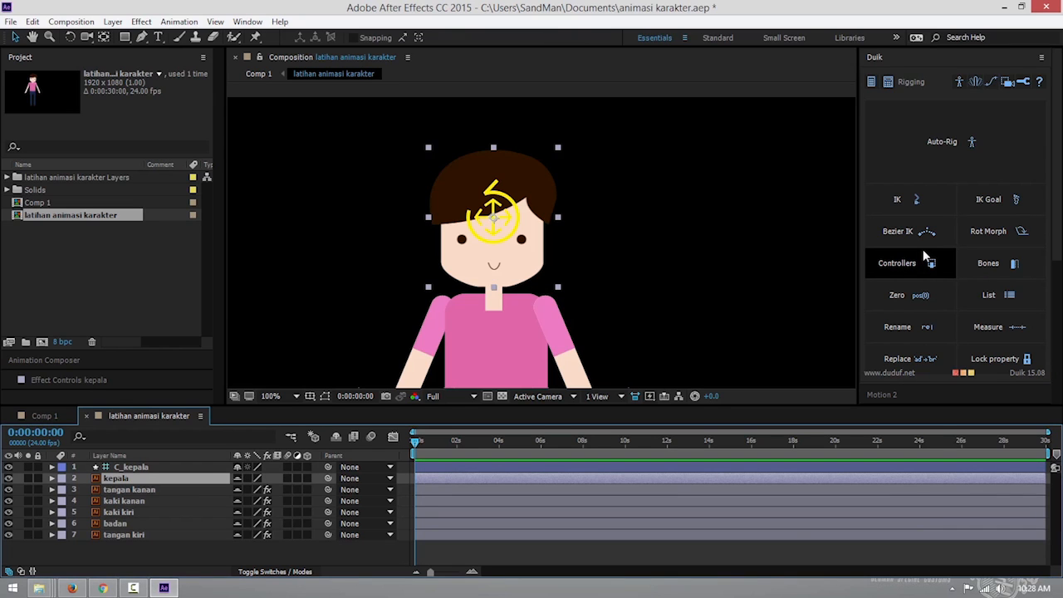
{"action": "left_click", "coordinate": [144, 468]}
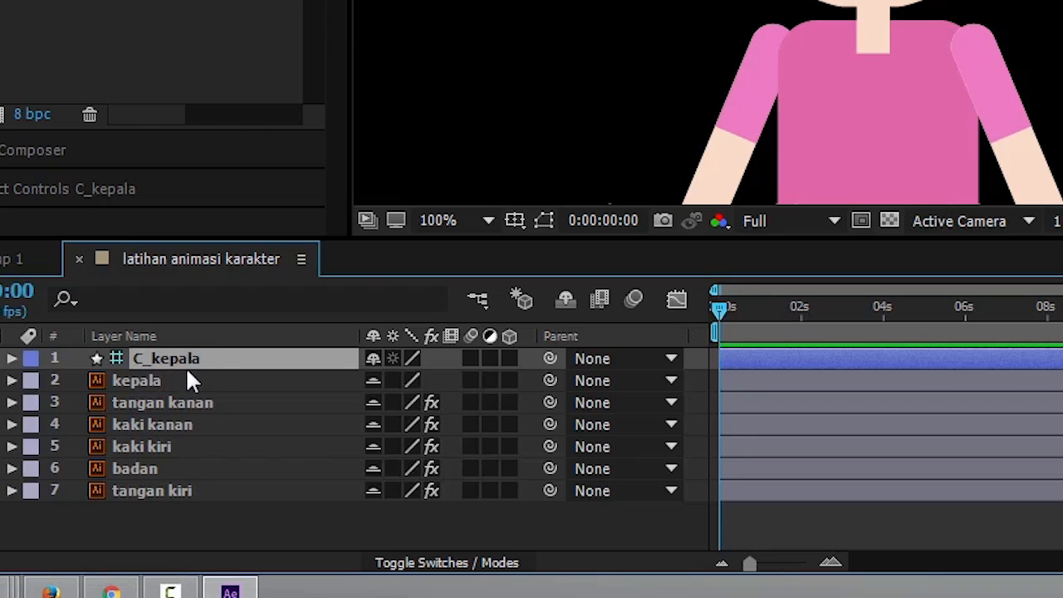
{"action": "left_click", "coordinate": [202, 378]}
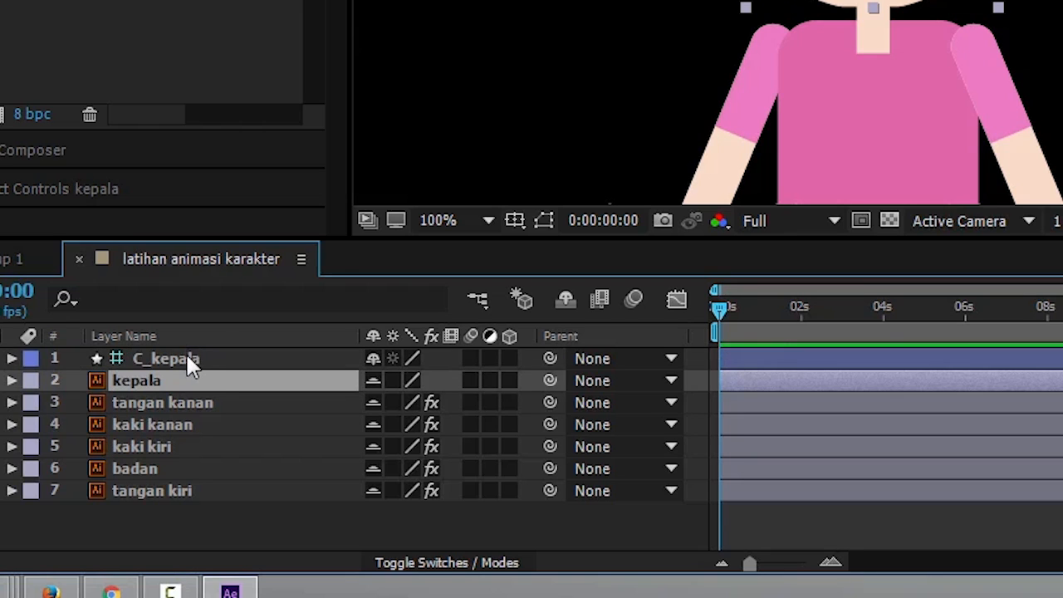
{"action": "left_click", "coordinate": [185, 352]}
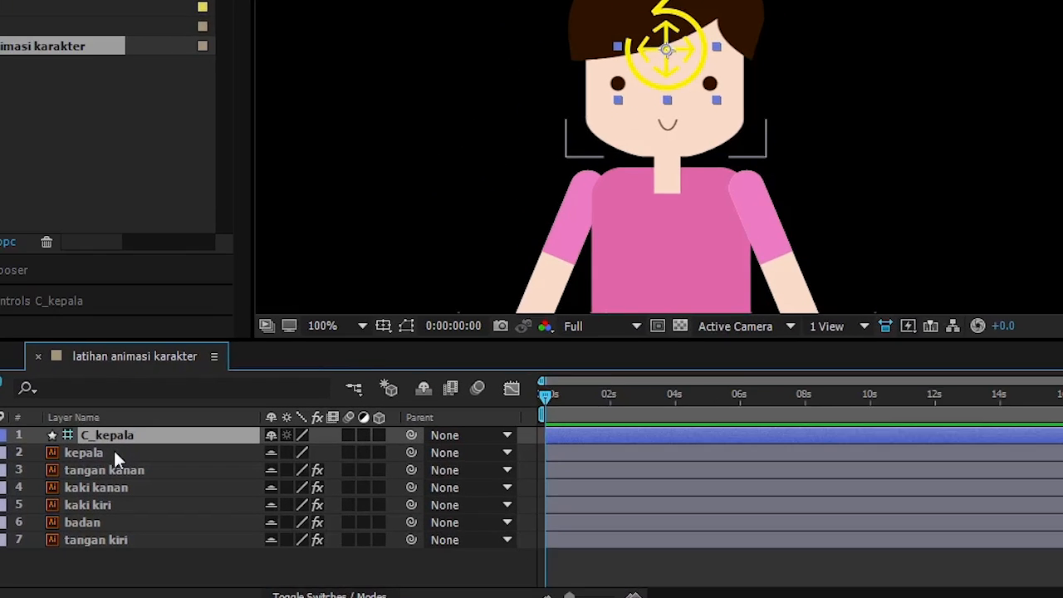
{"action": "key", "text": "r"}
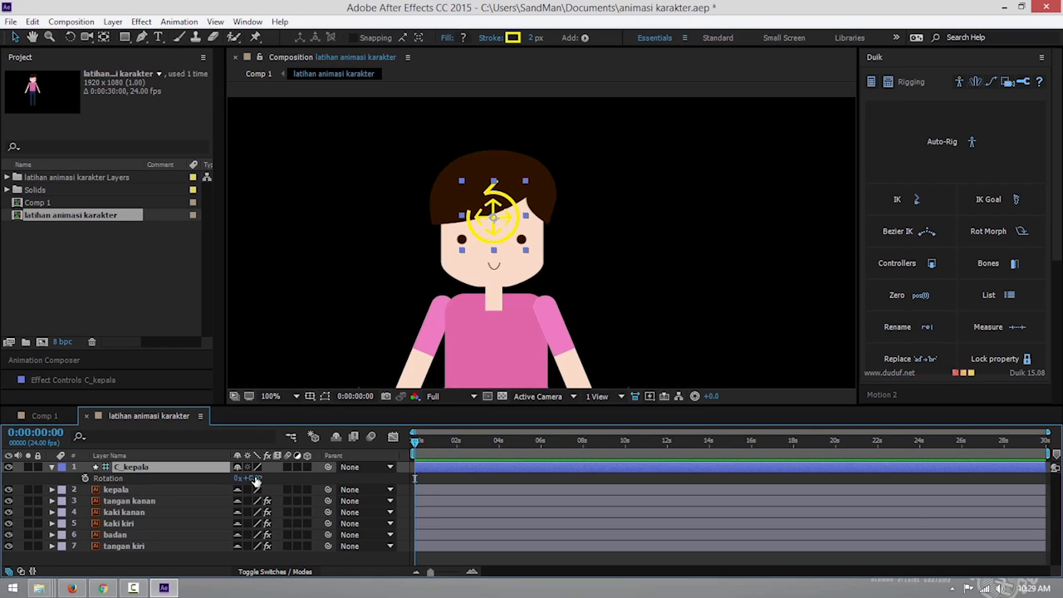
{"action": "mouse_move", "coordinate": [252, 479]}
{"action": "left_mouse_down"}
{"action": "mouse_move", "coordinate": [200, 483]}
{"action": "mouse_move", "coordinate": [299, 485]}
{"action": "mouse_move", "coordinate": [214, 473]}
{"action": "mouse_move", "coordinate": [264, 479]}
{"action": "left_mouse_up"}
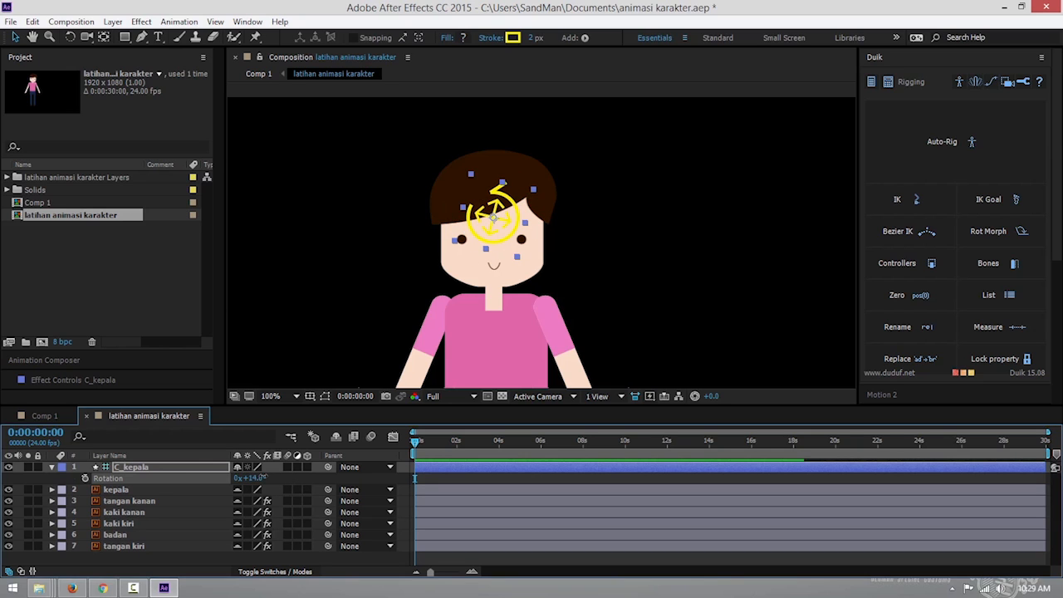
Undo the last rotation of the "C_kepala" controller and collapse its layer properties.
{"action": "key", "text": "ctrl+z"}
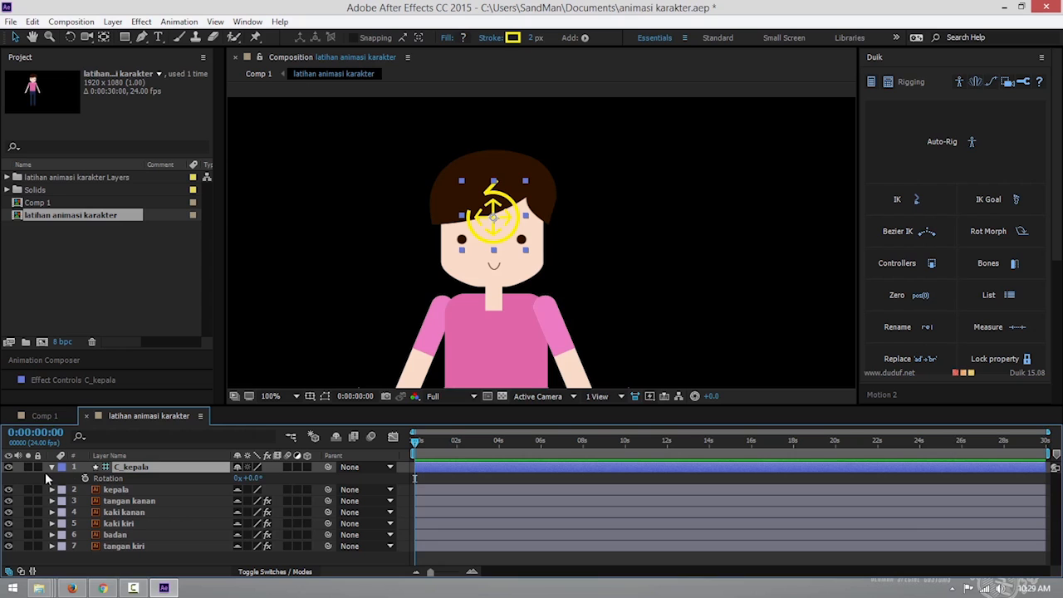
{"action": "left_click", "coordinate": [52, 468]}
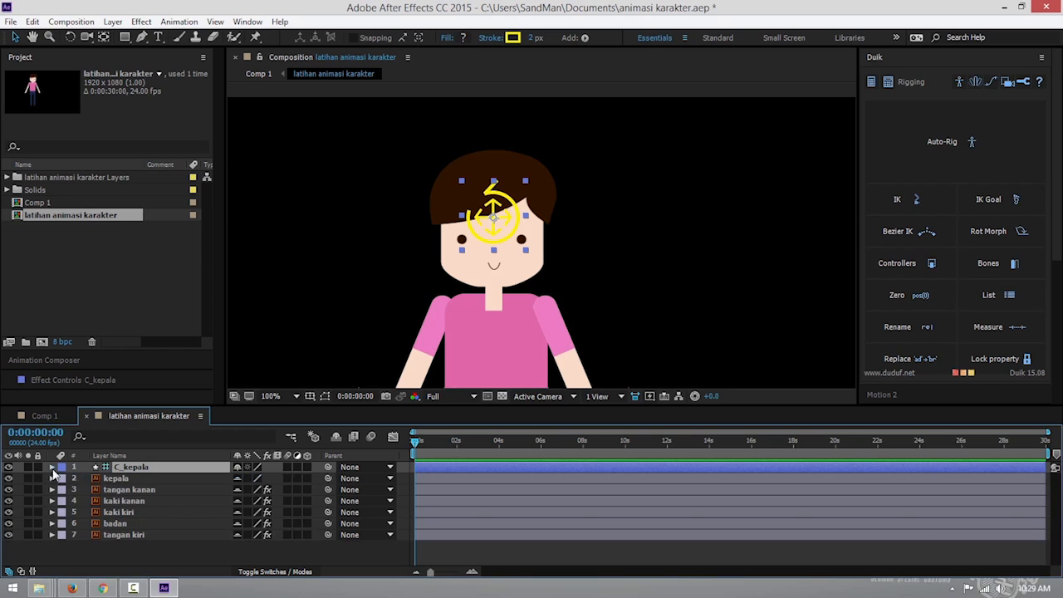
{"action": "left_click", "coordinate": [136, 479]}
{"action": "left_click", "coordinate": [145, 468]}
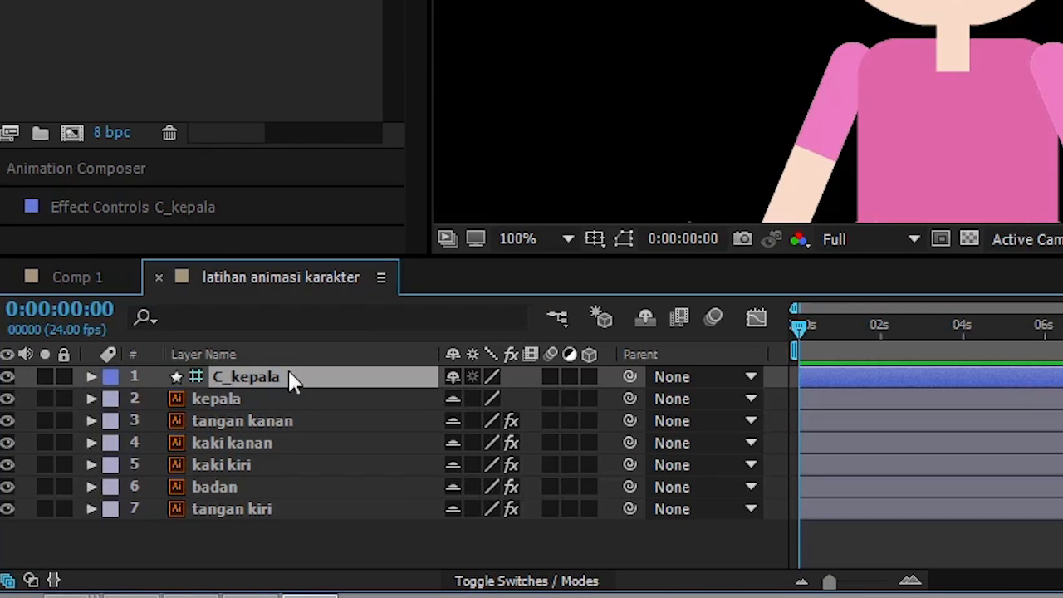
Try parenting the "kepala" layer to "C_kepala" by choosing it by name, and reset the parent to None.
{"action": "left_click", "coordinate": [245, 399]}
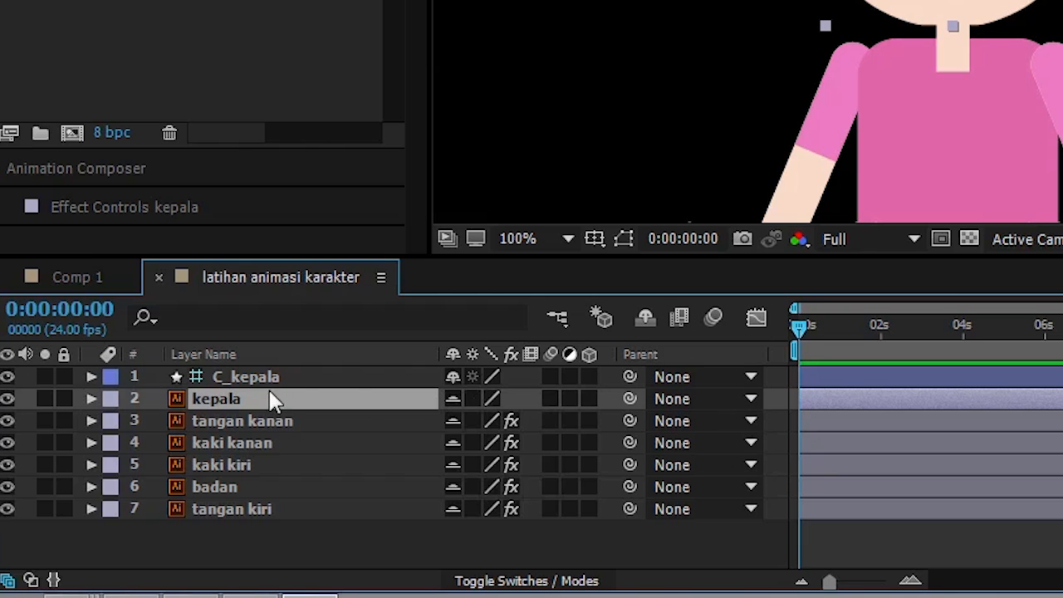
{"action": "left_click", "coordinate": [736, 400]}
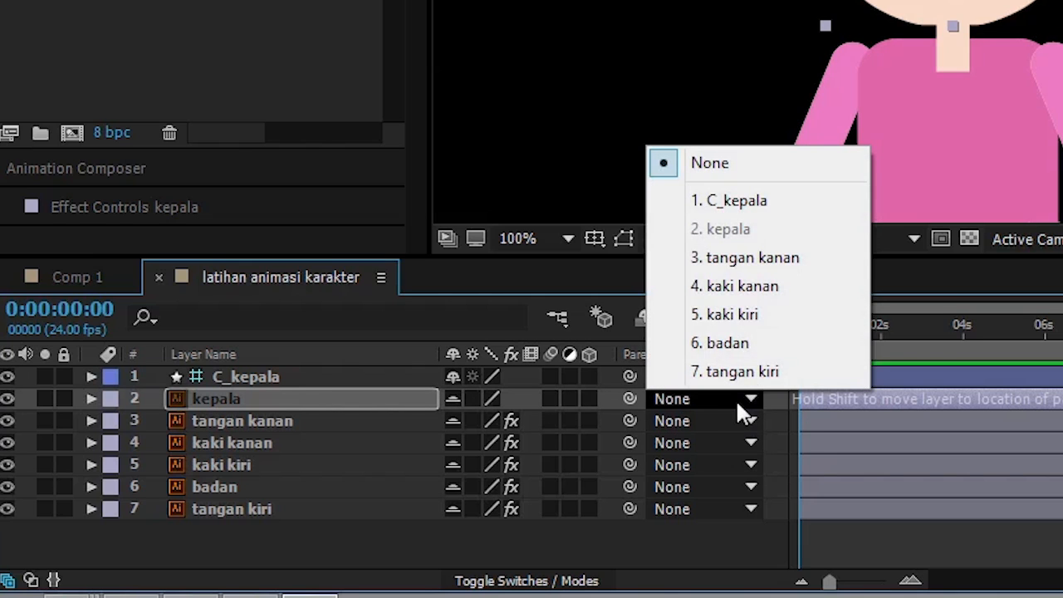
{"action": "left_click", "coordinate": [769, 206]}
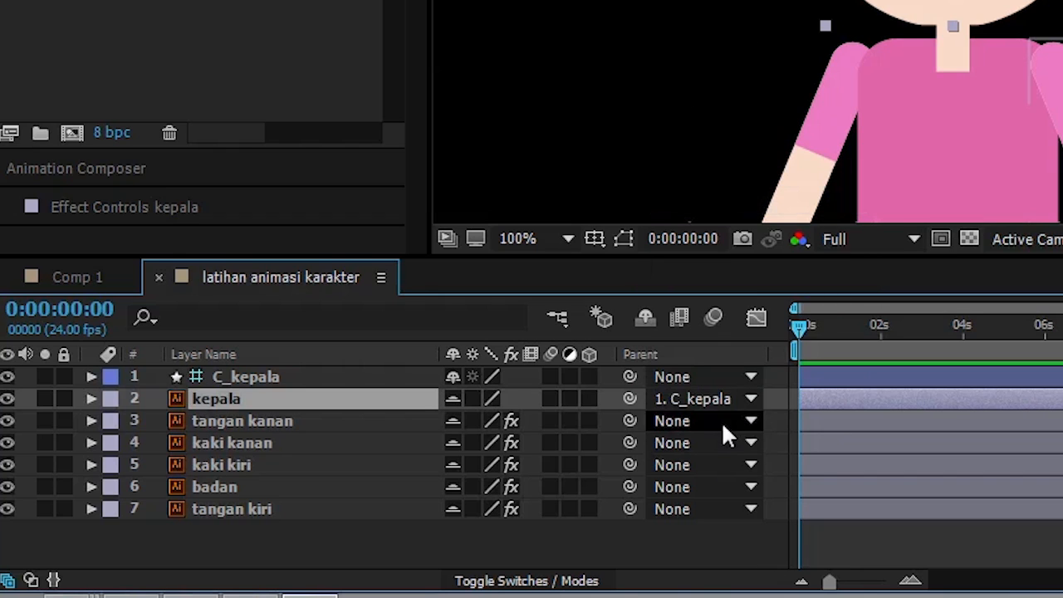
{"action": "left_click", "coordinate": [727, 399]}
{"action": "left_click", "coordinate": [744, 164]}
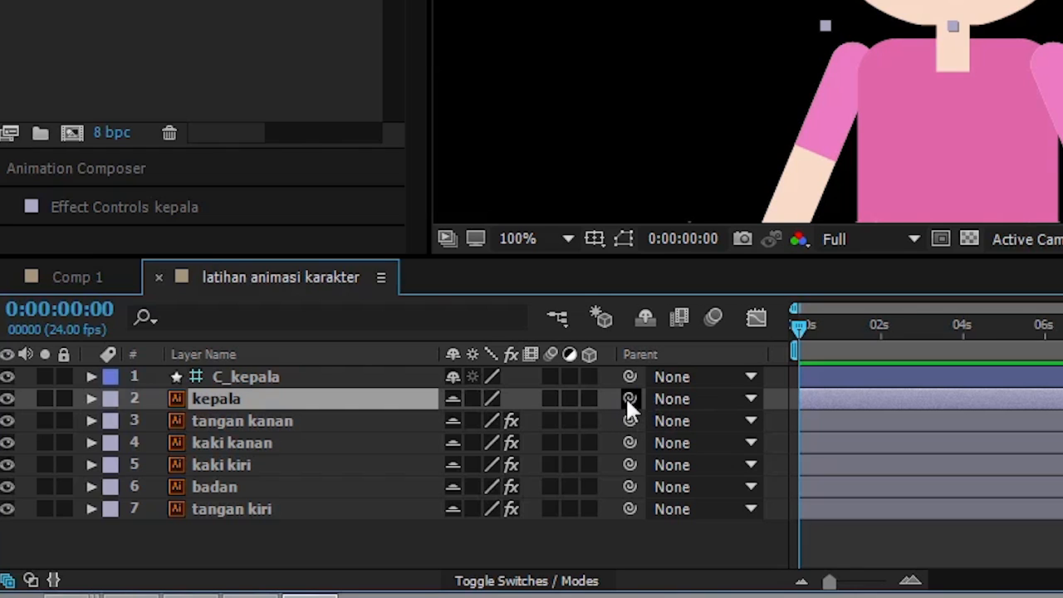
Parent the "kepala" layer to the "C_kepala" controller by linking it directly to that layer.
{"action": "left_click_drag", "start_coordinate": [626, 398], "coordinate": [245, 371]}
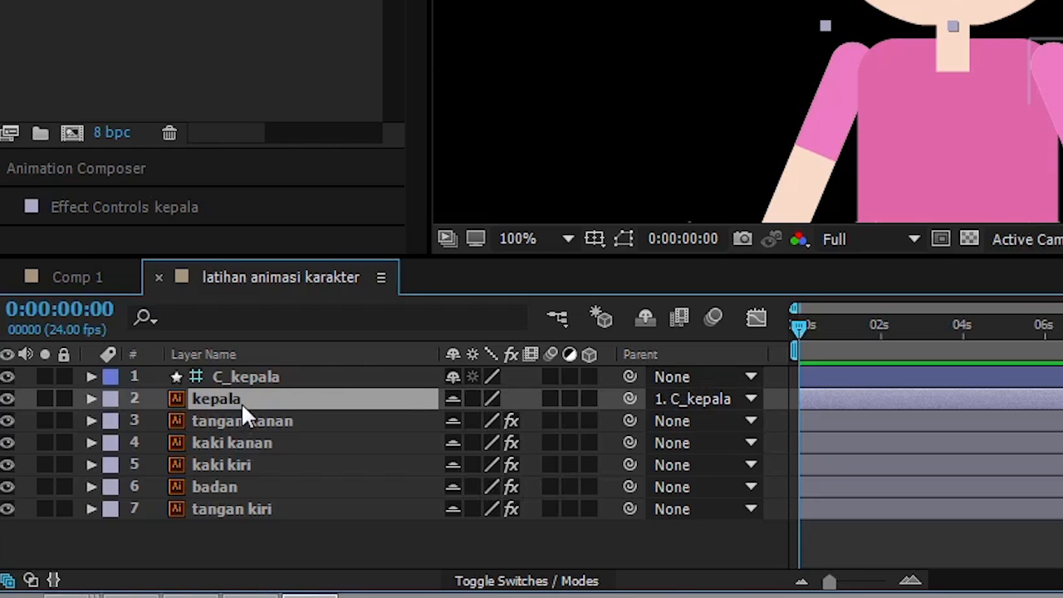
{"action": "left_click", "coordinate": [259, 376]}
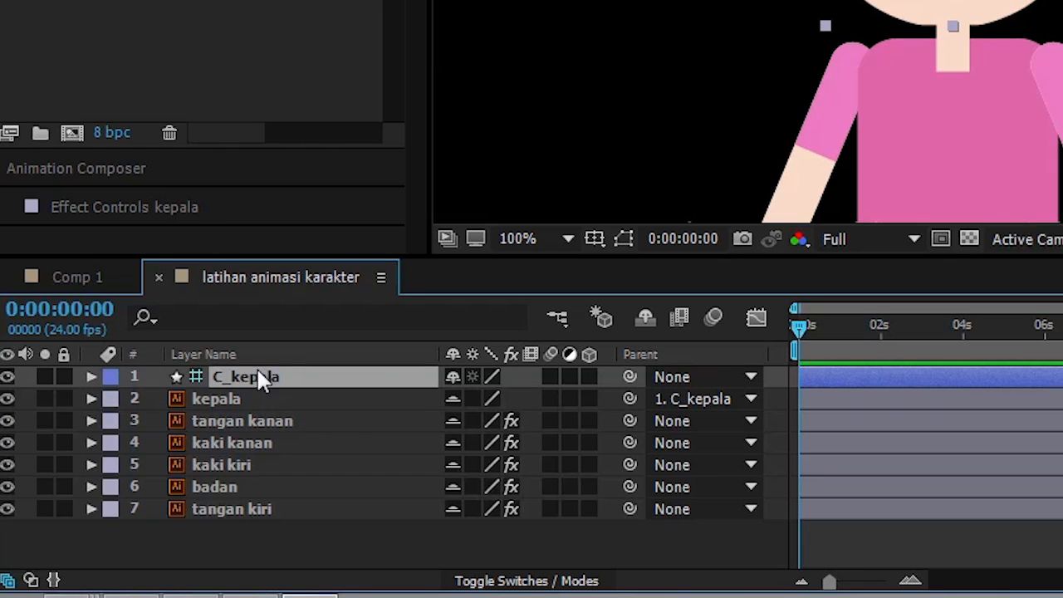
{"action": "left_click", "coordinate": [216, 398]}
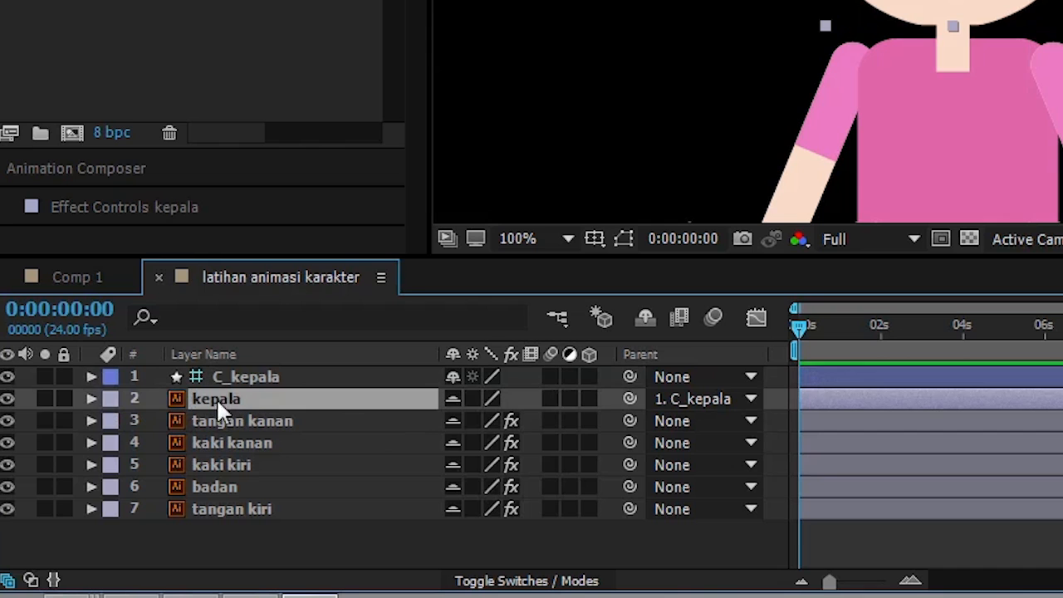
Test the head rig by rotating the "C_kepala" controller to about 19°, and undo the rotation.
{"action": "left_click", "coordinate": [304, 378]}
{"action": "key", "text": "r"}
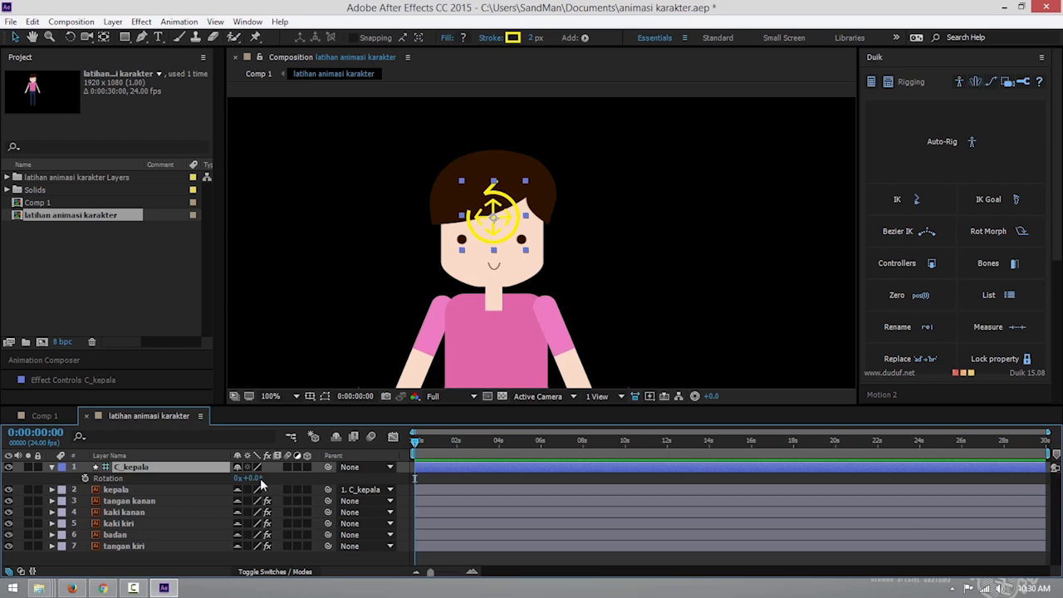
{"action": "left_click_drag", "start_coordinate": [259, 479], "coordinate": [317, 528]}
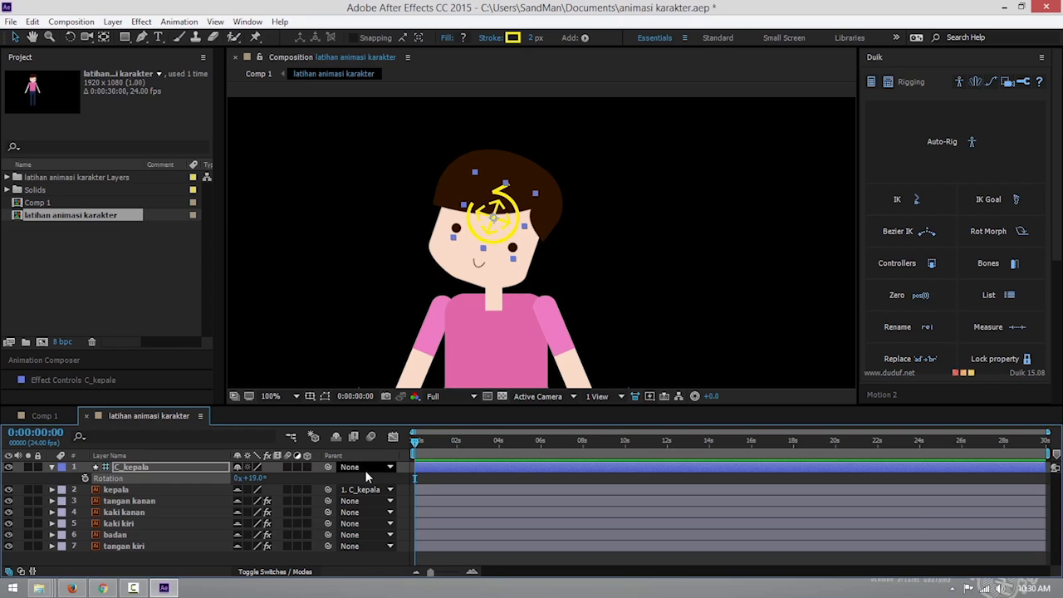
{"action": "key", "text": "ctrl+z"}
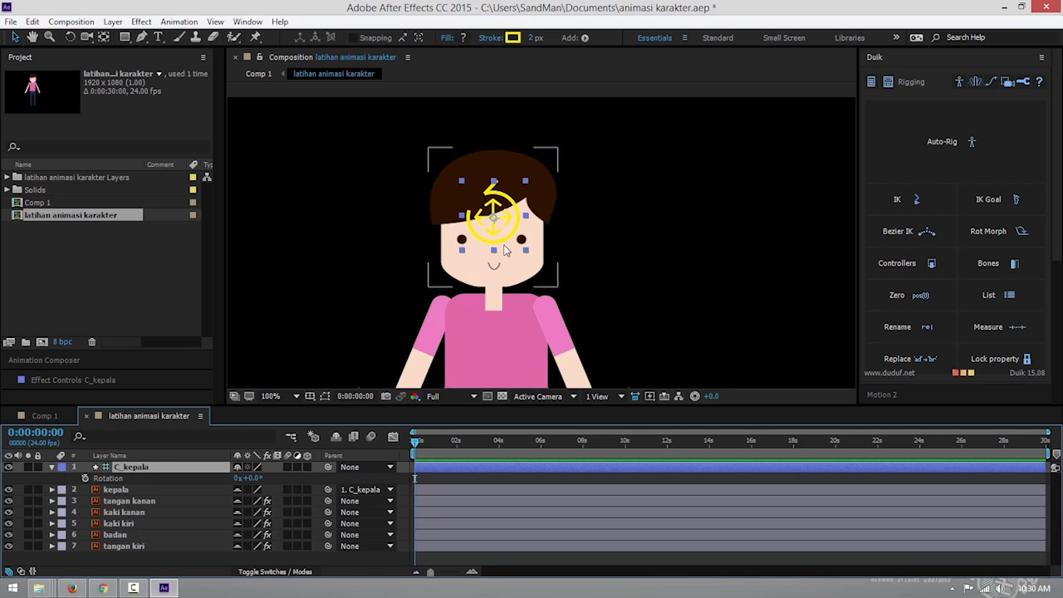
Move the "C_kepala" controller's anchor point down to where the head meets the neck, and test its rotation.
{"action": "left_click", "coordinate": [104, 37]}
{"action": "left_click", "coordinate": [492, 216]}
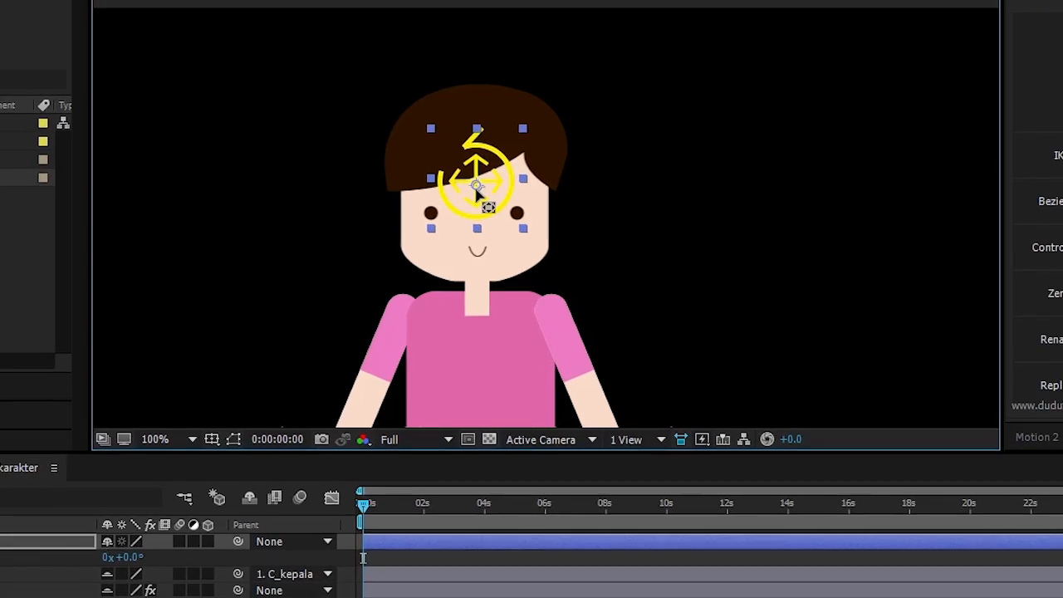
{"action": "left_click_drag", "start_coordinate": [494, 218], "coordinate": [470, 281]}
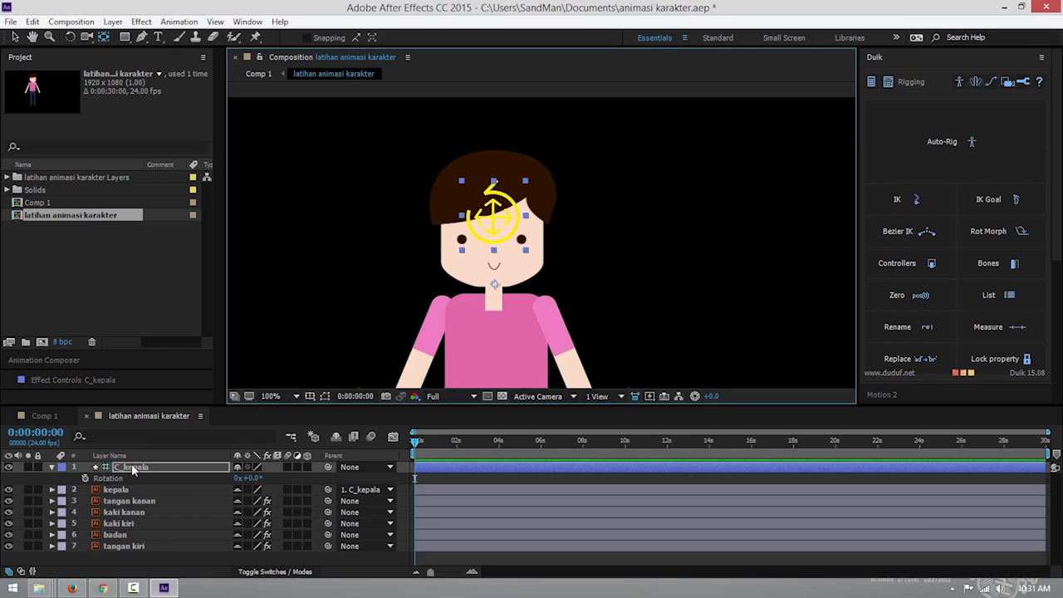
{"action": "left_click_drag", "start_coordinate": [247, 479], "coordinate": [271, 476]}
Expand the "tangan kanan" layer's puppet mesh and examine its bawah, tengah and atas deform pins one by one.
{"action": "scroll", "coordinate": [621, 304], "scroll_direction": "down", "scroll_amount": 1}
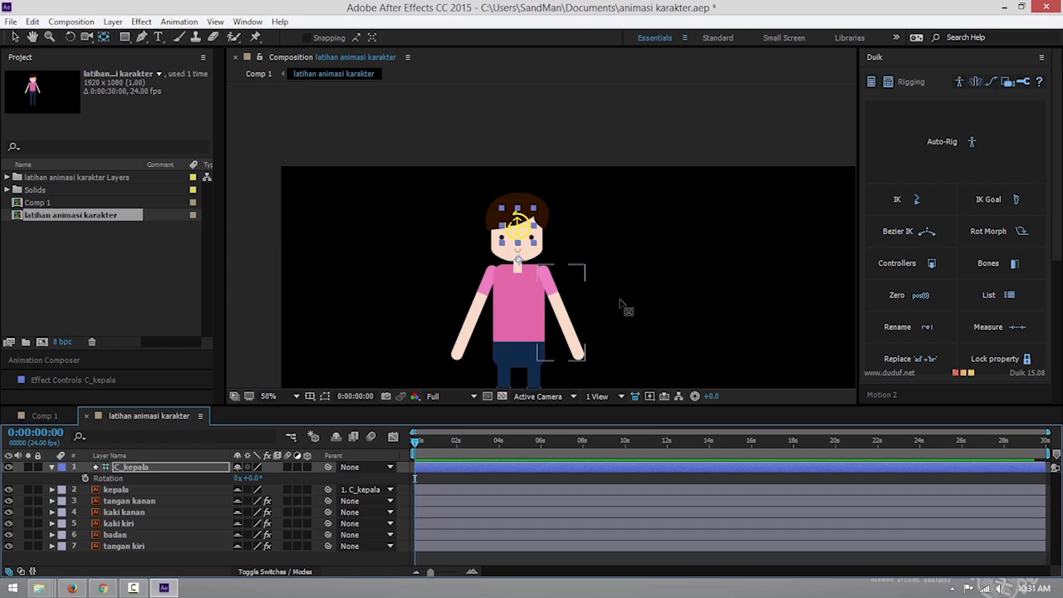
{"action": "left_click_drag", "start_coordinate": [607, 332], "coordinate": [604, 246]}
{"action": "scroll", "coordinate": [605, 246], "scroll_direction": "up", "scroll_amount": 1}
{"action": "left_click_drag", "start_coordinate": [659, 209], "coordinate": [621, 237]}
{"action": "mouse_move", "coordinate": [642, 329]}
{"action": "left_mouse_down"}
{"action": "mouse_move", "coordinate": [640, 308]}
{"action": "mouse_move", "coordinate": [628, 306]}
{"action": "mouse_move", "coordinate": [630, 321]}
{"action": "left_mouse_up"}
{"action": "left_click", "coordinate": [51, 467]}
{"action": "left_click", "coordinate": [135, 479]}
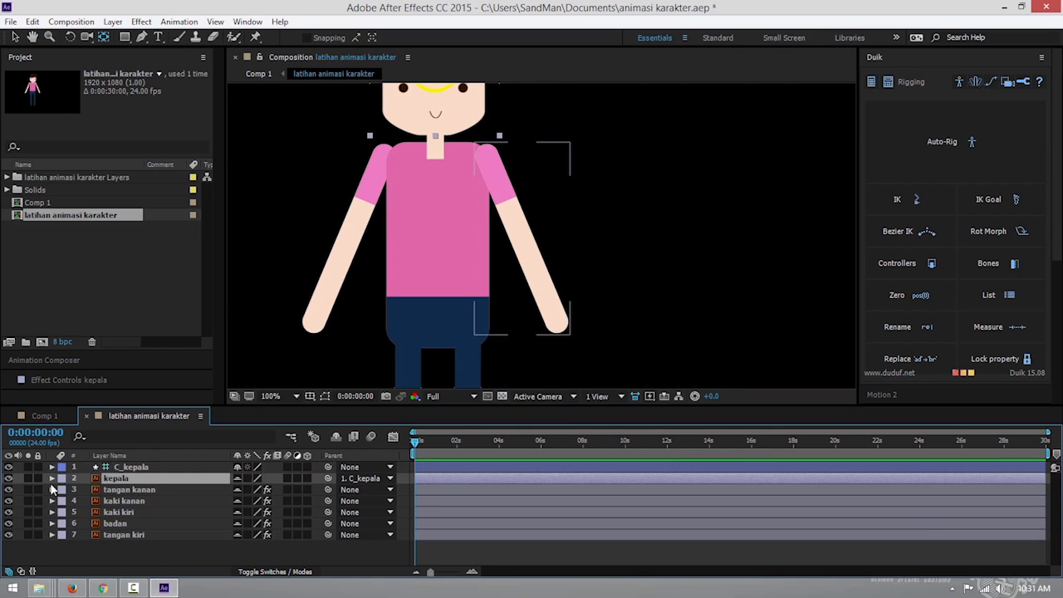
{"action": "left_click", "coordinate": [126, 491]}
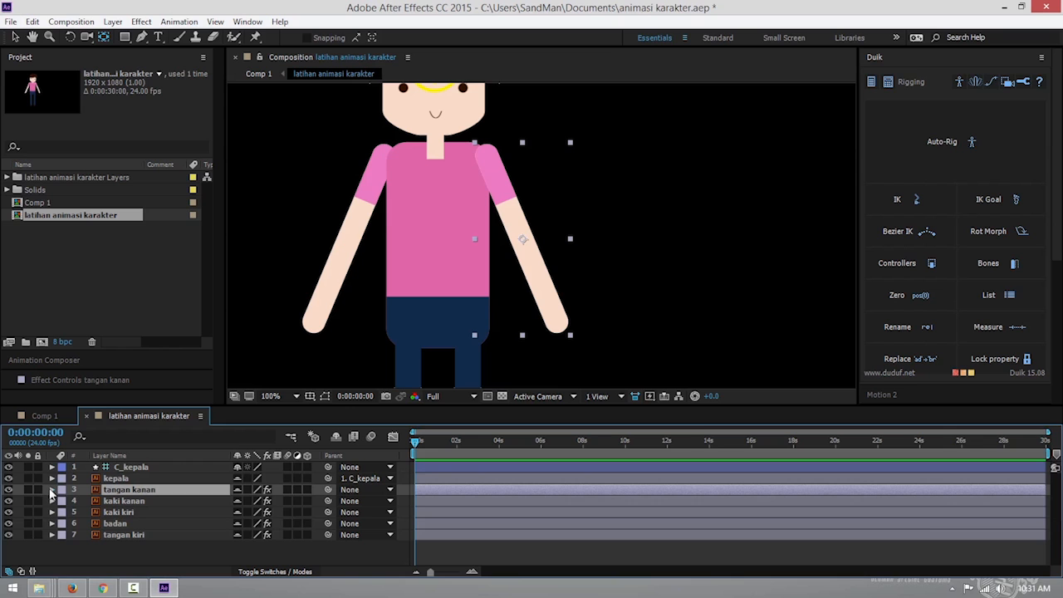
{"action": "left_click", "coordinate": [52, 490], "text": "ctrl"}
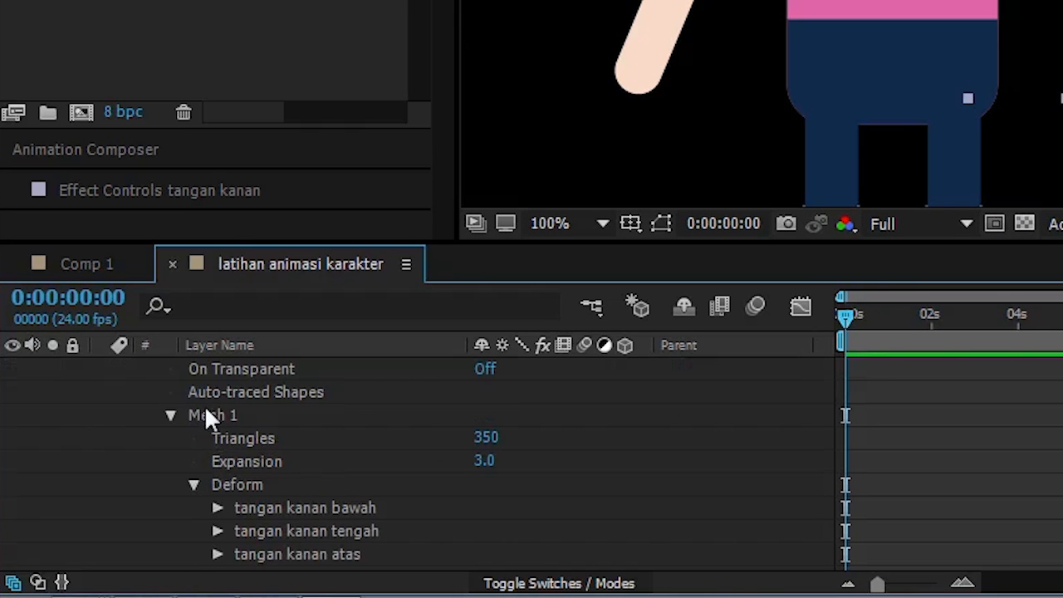
{"action": "scroll", "coordinate": [255, 514], "scroll_direction": "down", "scroll_amount": 2}
{"action": "left_click", "coordinate": [307, 437]}
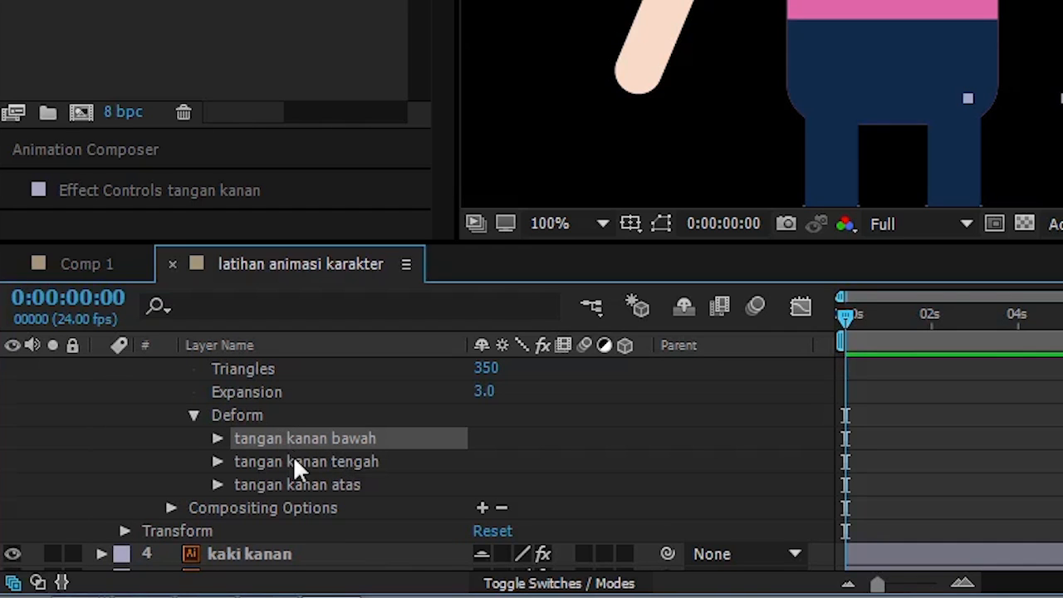
{"action": "left_click", "coordinate": [293, 457]}
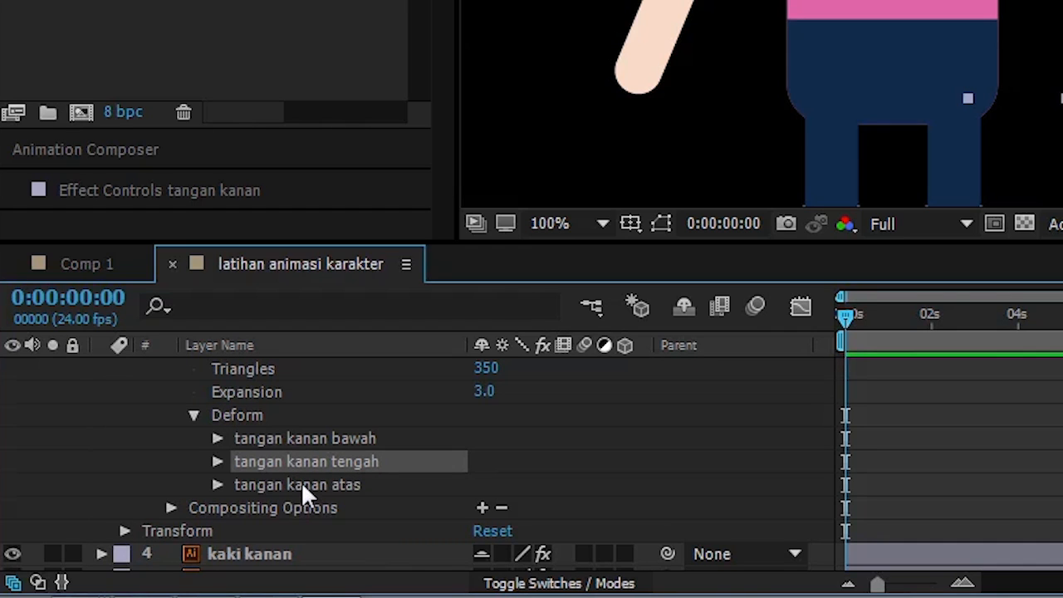
{"action": "left_click", "coordinate": [301, 486]}
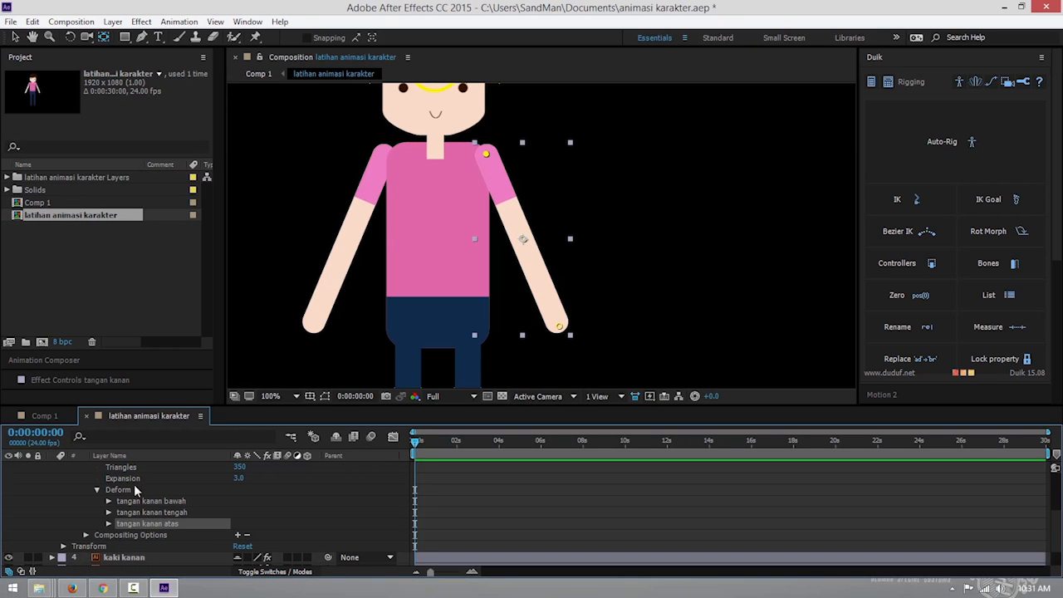
Go through the "tangan kanan" puppet pins again to check their places on the arm, and collapse the layer.
{"action": "left_click", "coordinate": [255, 37]}
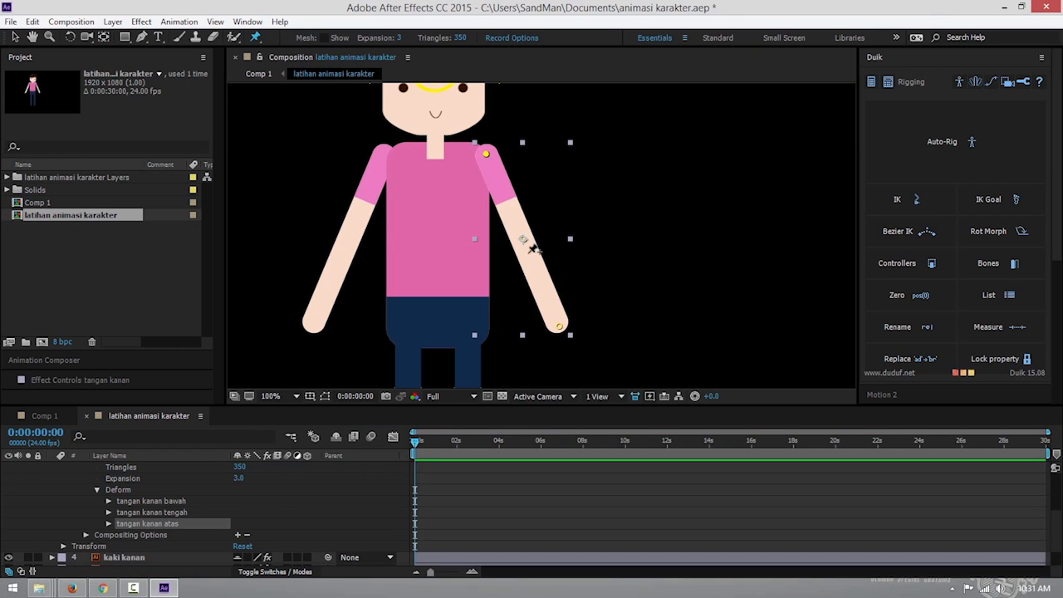
{"action": "left_click", "coordinate": [15, 37]}
{"action": "left_click", "coordinate": [164, 502]}
{"action": "left_click", "coordinate": [166, 512]}
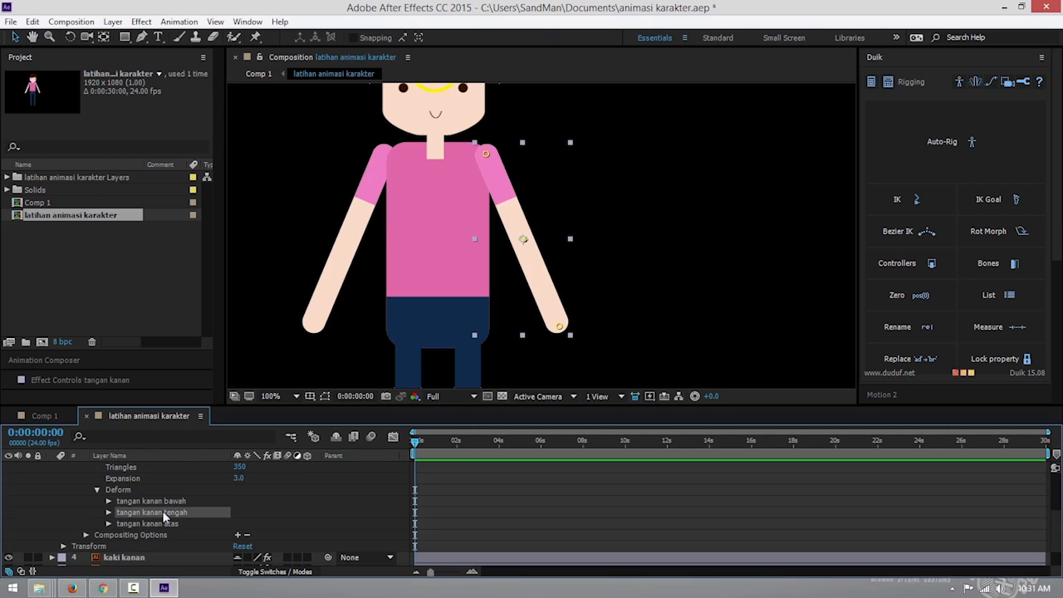
{"action": "left_click", "coordinate": [167, 523]}
{"action": "left_click", "coordinate": [166, 501]}
{"action": "left_click", "coordinate": [167, 513]}
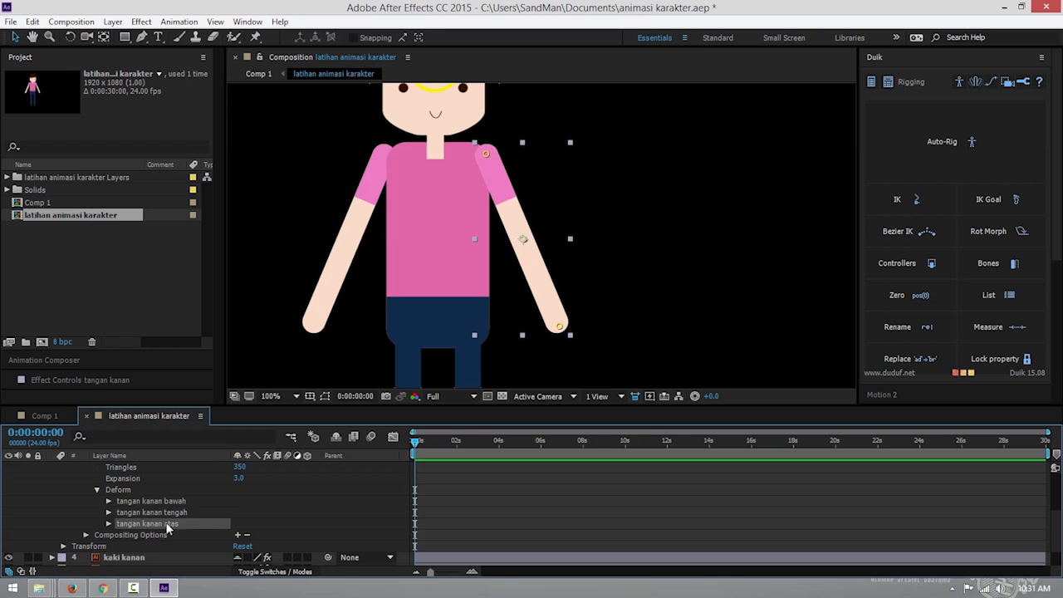
{"action": "left_click", "coordinate": [167, 523]}
{"action": "scroll", "coordinate": [167, 522], "scroll_direction": "up", "scroll_amount": 3}
{"action": "left_click", "coordinate": [52, 490]}
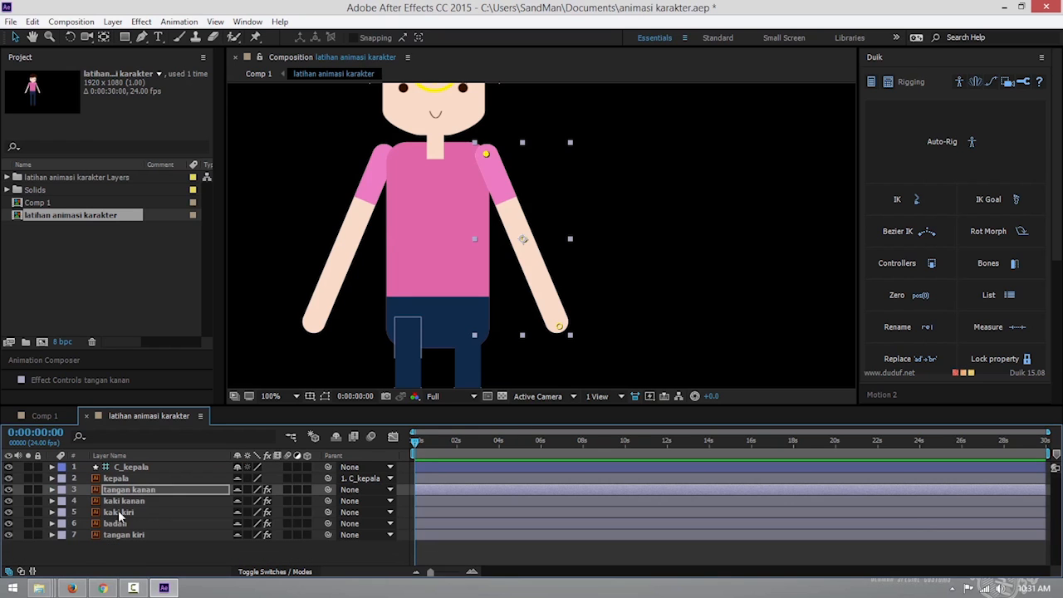
Expand the "badan" layer's puppet mesh, examine the badan atas, badan tengah and badan bawah pins, and collapse the layer.
{"action": "left_click", "coordinate": [51, 523]}
{"action": "scroll", "coordinate": [177, 527], "scroll_direction": "down", "scroll_amount": 2}
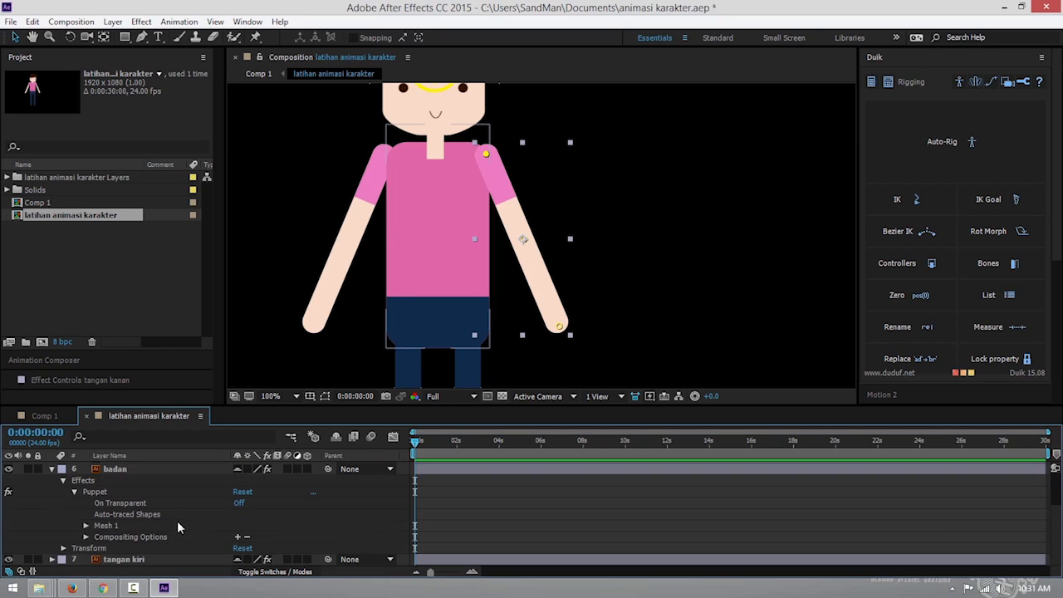
{"action": "left_click", "coordinate": [86, 526]}
{"action": "left_click", "coordinate": [140, 503]}
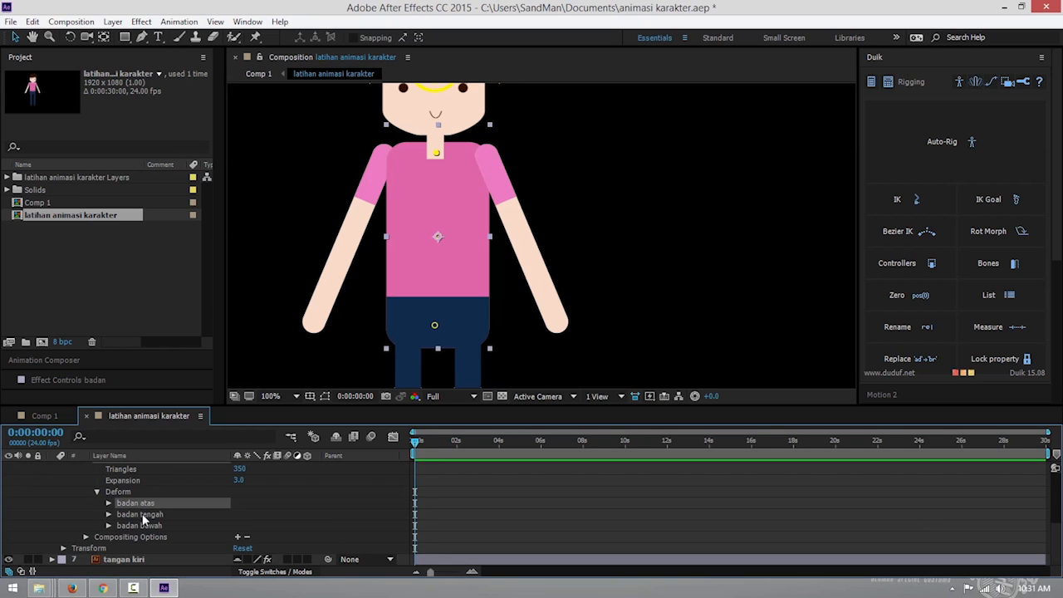
{"action": "left_click", "coordinate": [143, 514]}
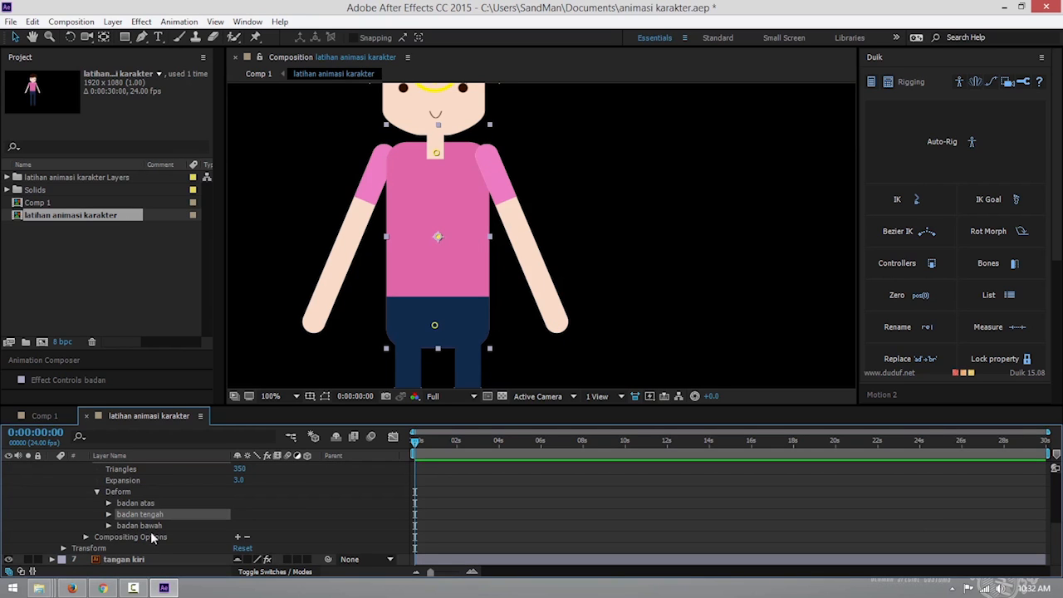
{"action": "left_click", "coordinate": [153, 526]}
{"action": "scroll", "coordinate": [66, 521], "scroll_direction": "up", "scroll_amount": 4}
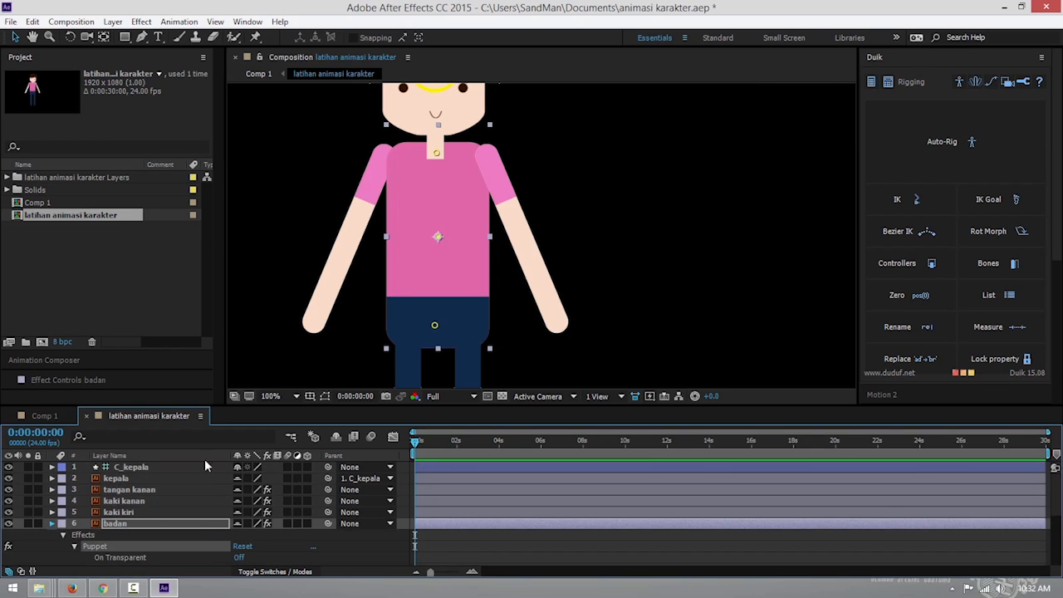
{"action": "left_click", "coordinate": [51, 523]}
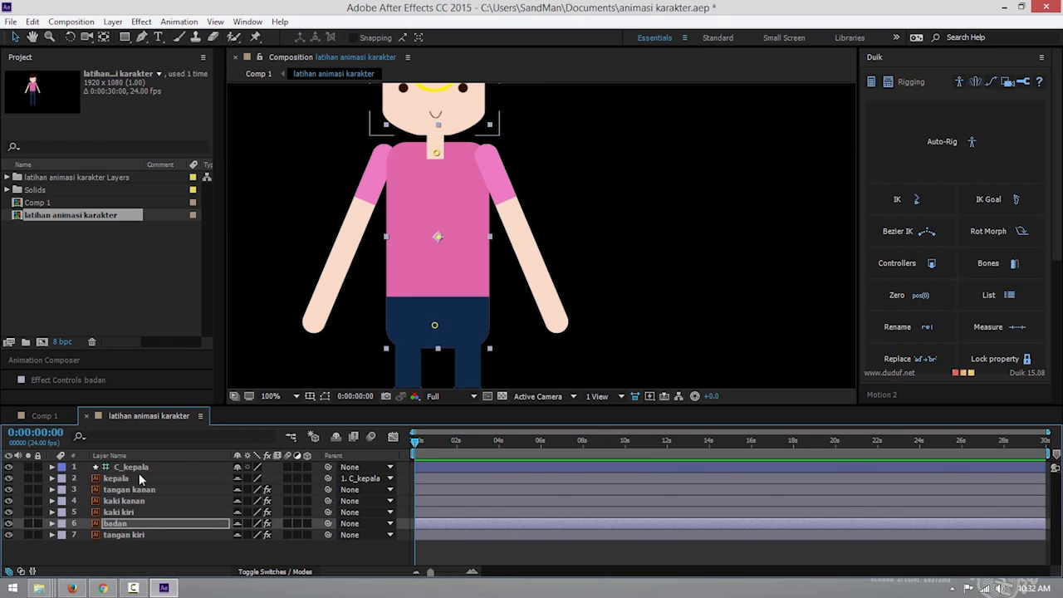
Create Duik bones for the puppet pins of the "tangan kanan" layer.
{"action": "left_click", "coordinate": [133, 489]}
{"action": "left_click_drag", "start_coordinate": [628, 244], "coordinate": [640, 242]}
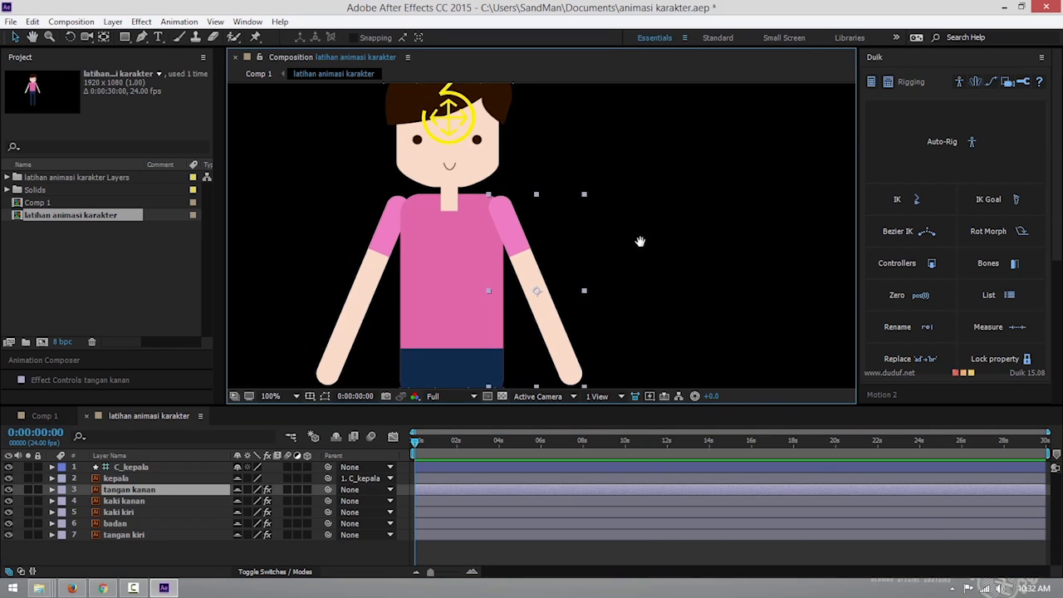
{"action": "scroll", "coordinate": [636, 240], "scroll_direction": "down", "scroll_amount": 1}
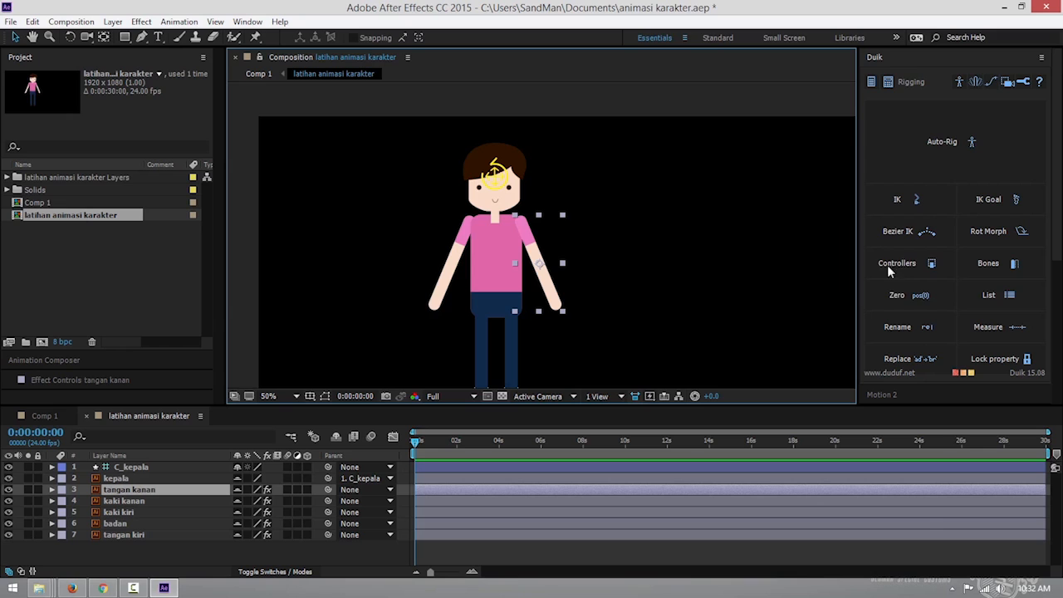
{"action": "scroll", "coordinate": [536, 309], "scroll_direction": "up", "scroll_amount": 2}
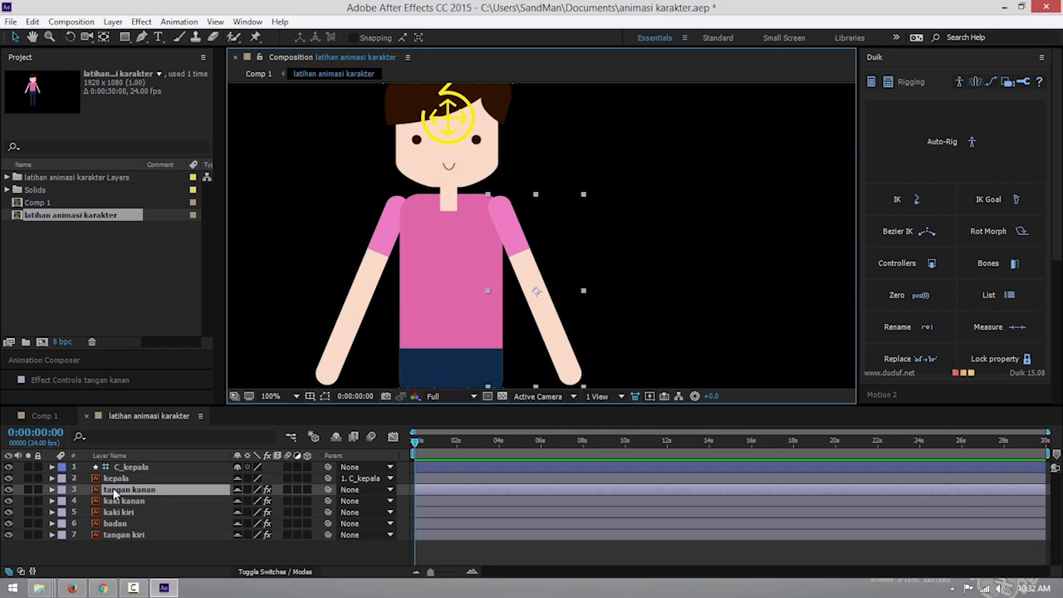
{"action": "left_click", "coordinate": [1014, 263]}
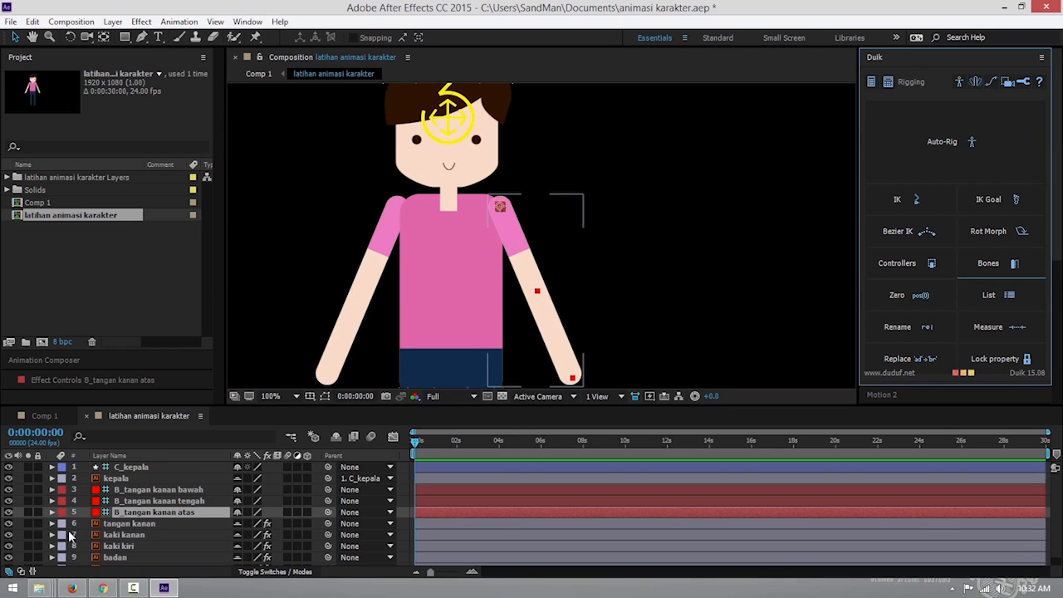
Examine where the "tangan kanan" layer and its atas, tengah and bawah bones sit on the arm.
{"action": "left_click", "coordinate": [125, 524]}
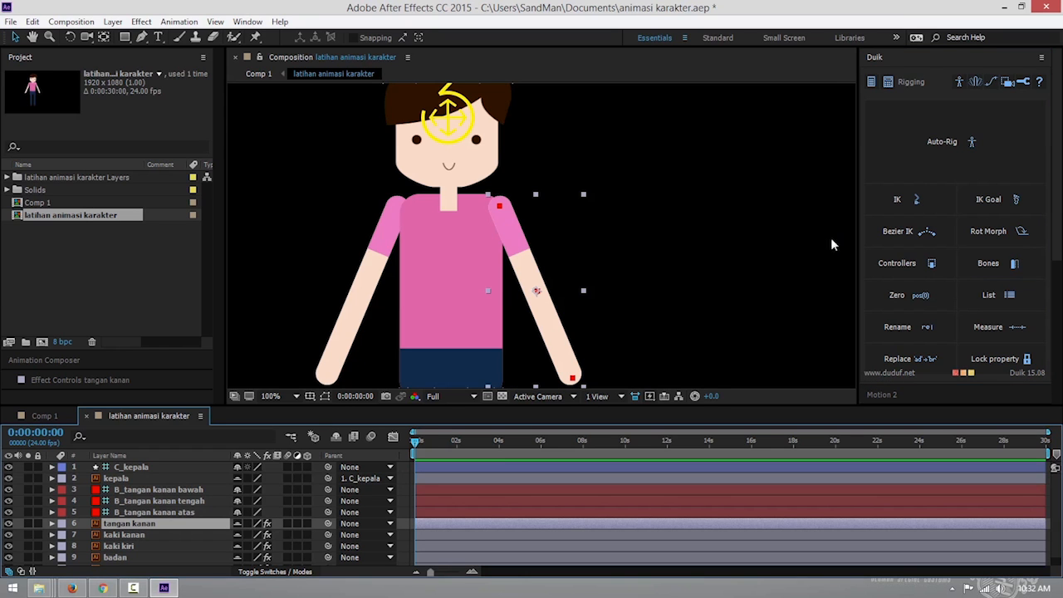
{"action": "left_click", "coordinate": [140, 513]}
{"action": "left_click", "coordinate": [187, 477]}
{"action": "left_click", "coordinate": [189, 491]}
{"action": "left_click", "coordinate": [187, 505]}
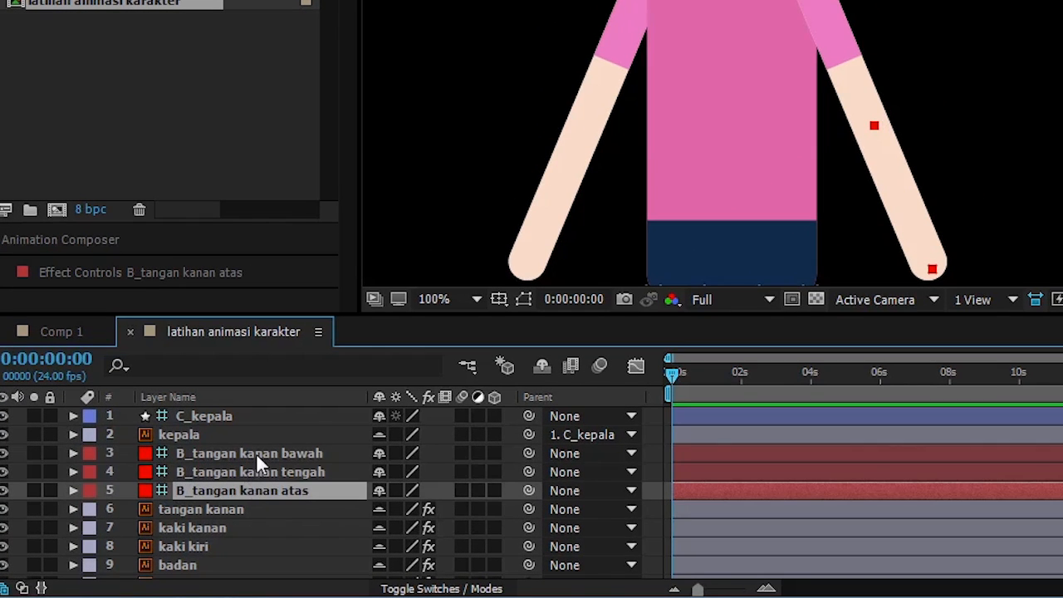
{"action": "left_click", "coordinate": [260, 451]}
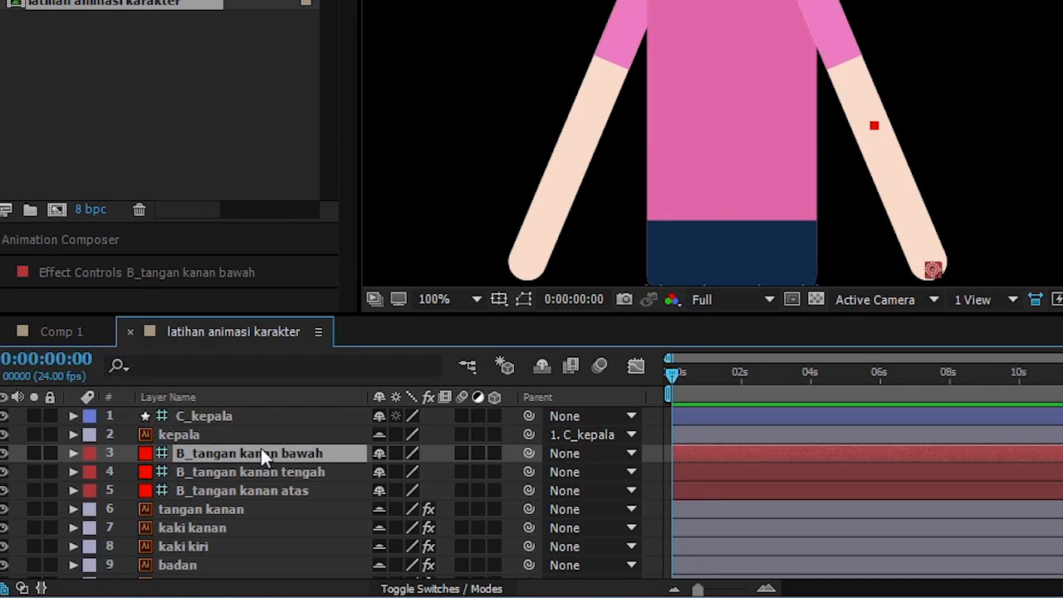
Expand the "tangan kanan" layer's puppet mesh, go through its bawah, tengah and atas pins for comparison with the bones, and collapse the layer.
{"action": "left_click", "coordinate": [72, 509]}
{"action": "scroll", "coordinate": [180, 508], "scroll_direction": "down", "scroll_amount": 3}
{"action": "scroll", "coordinate": [182, 509], "scroll_direction": "down", "scroll_amount": 1}
{"action": "left_click", "coordinate": [263, 473]}
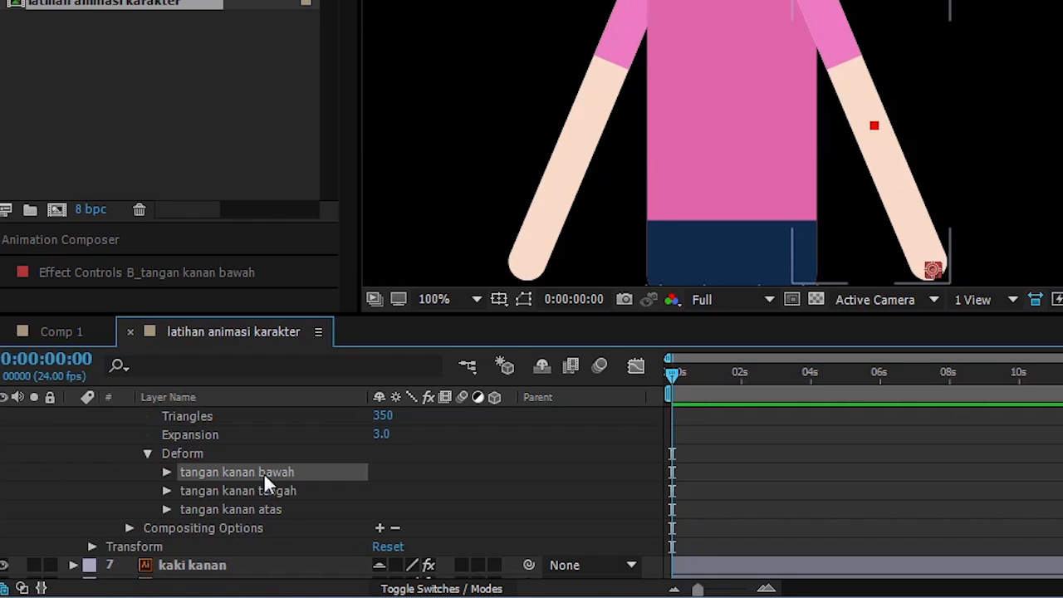
{"action": "left_click", "coordinate": [258, 489]}
{"action": "left_click", "coordinate": [260, 507]}
{"action": "left_click", "coordinate": [261, 493]}
{"action": "left_click", "coordinate": [273, 471]}
{"action": "left_click", "coordinate": [270, 497]}
{"action": "left_click", "coordinate": [269, 508]}
{"action": "left_click", "coordinate": [273, 490]}
{"action": "left_click", "coordinate": [279, 473]}
{"action": "scroll", "coordinate": [250, 483], "scroll_direction": "up", "scroll_amount": 4}
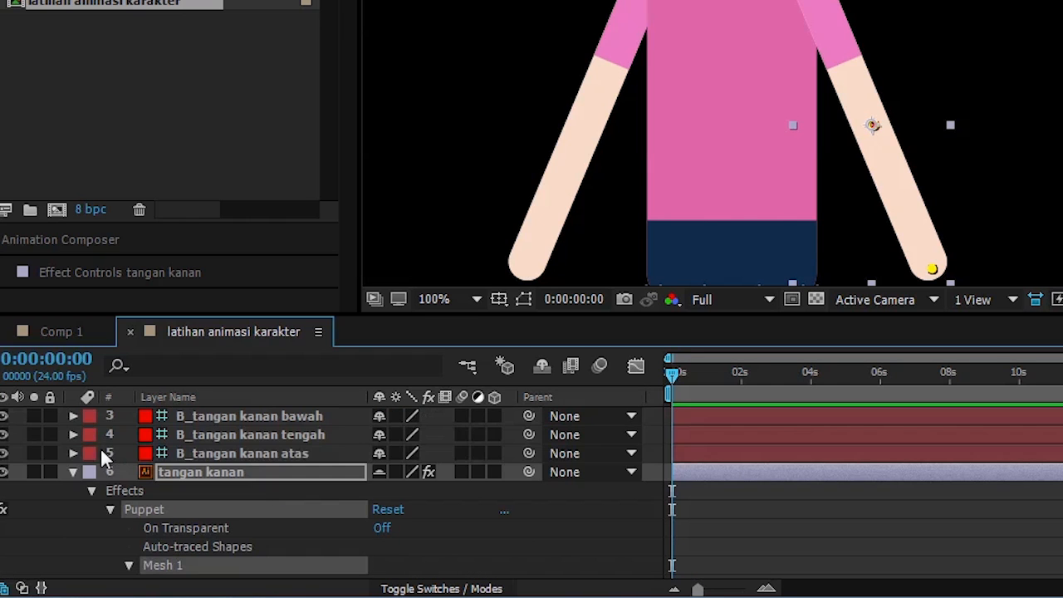
{"action": "left_click", "coordinate": [72, 472]}
Go through the three "B_tangan kanan" bone layers again to check which arm pin each one controls.
{"action": "left_click", "coordinate": [229, 436]}
{"action": "left_click", "coordinate": [218, 475]}
{"action": "left_click", "coordinate": [226, 457]}
{"action": "left_click", "coordinate": [239, 438]}
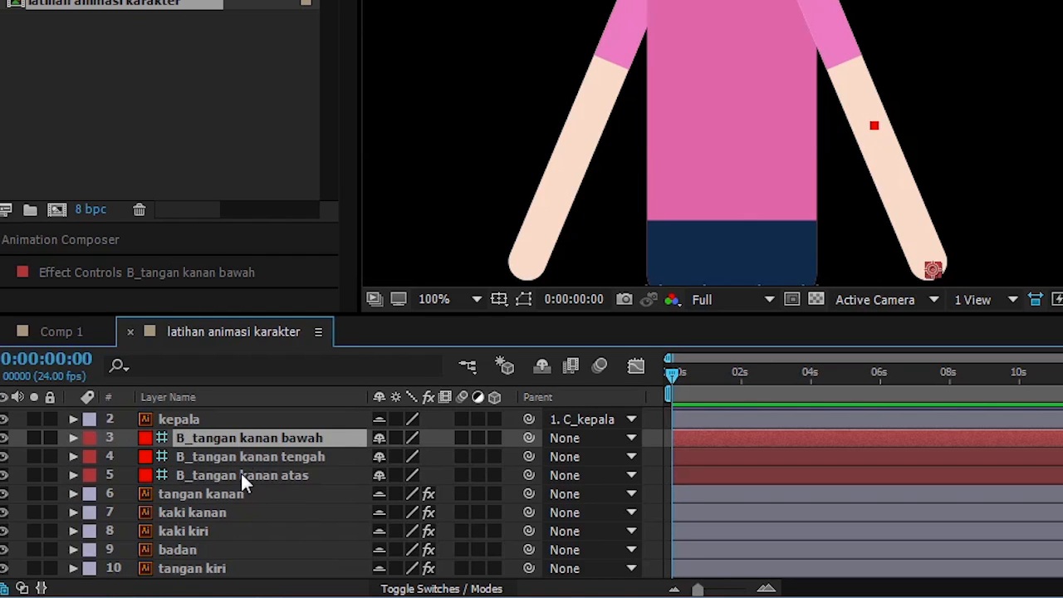
{"action": "left_click", "coordinate": [243, 473]}
{"action": "left_click", "coordinate": [113, 492]}
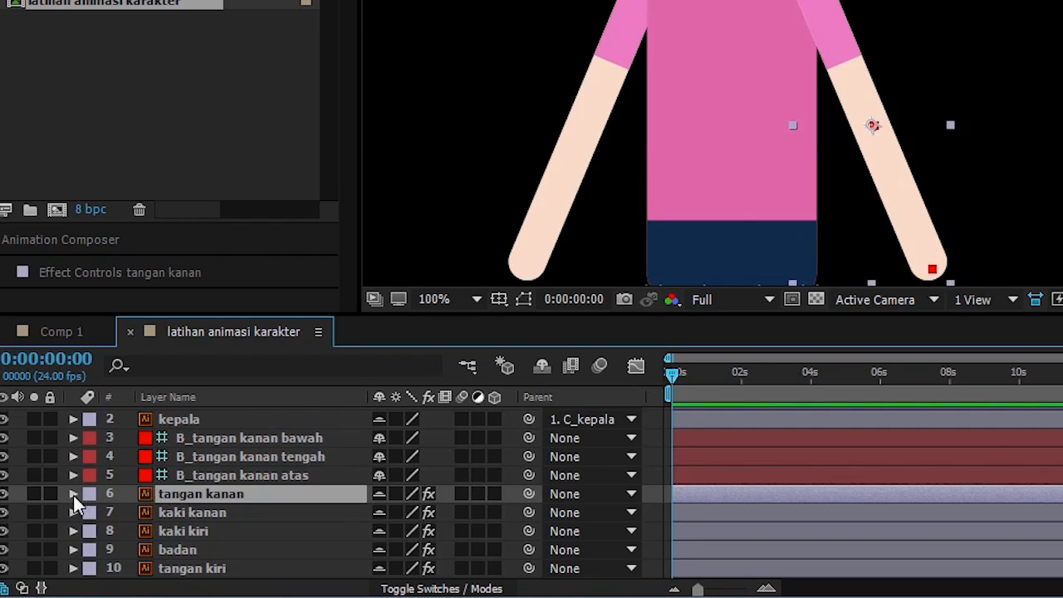
{"action": "left_click", "coordinate": [215, 436]}
{"action": "left_click", "coordinate": [217, 458]}
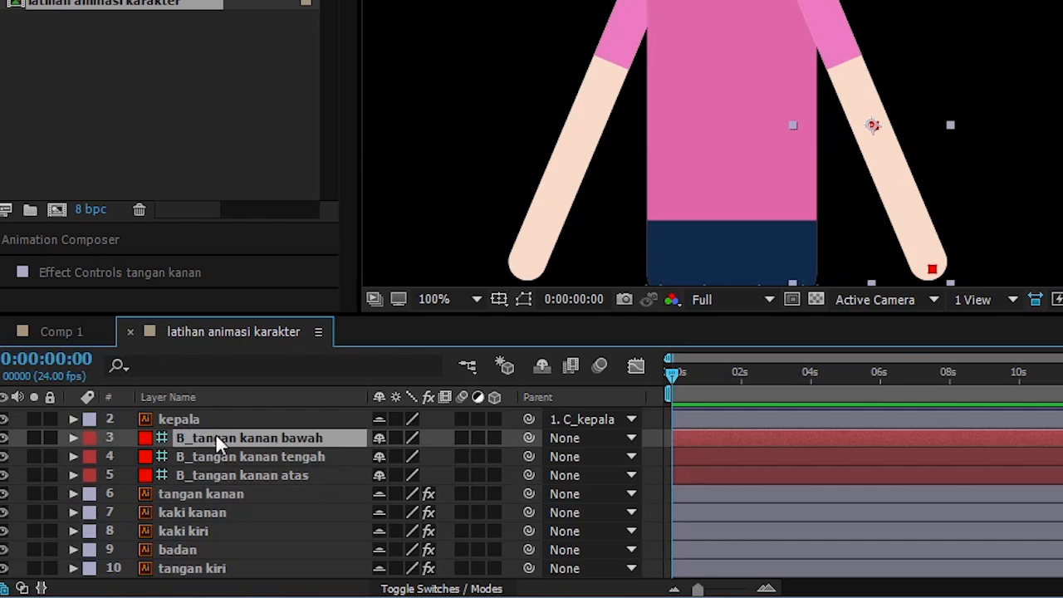
{"action": "left_click", "coordinate": [224, 477]}
{"action": "left_click", "coordinate": [249, 439]}
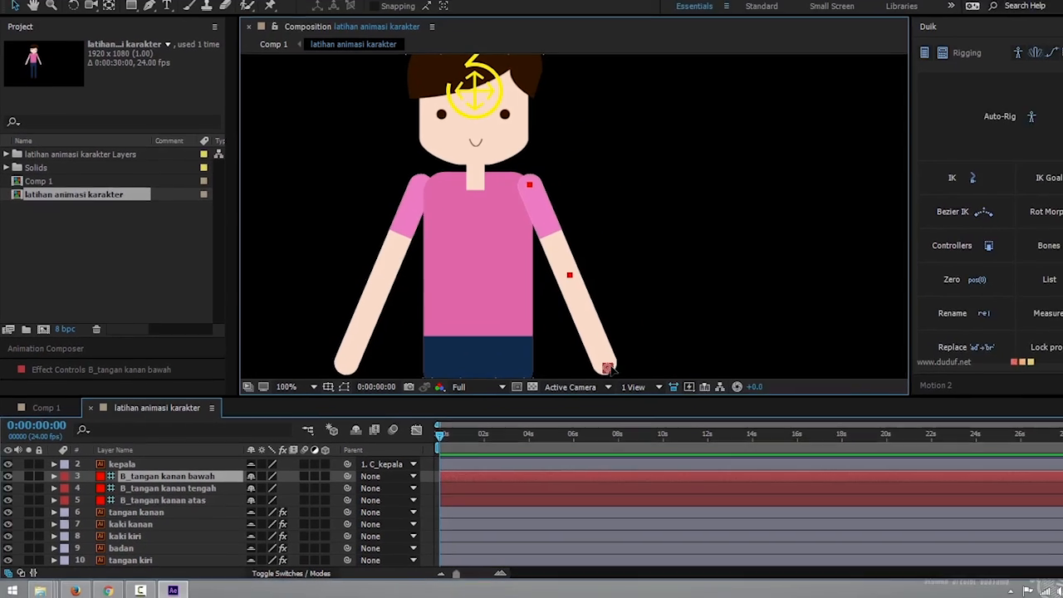
Try bending the arm by moving the hand bone up beside the shoulder and then the elbow bone outward, undoing each move.
{"action": "left_click_drag", "start_coordinate": [900, 279], "coordinate": [942, 43]}
{"action": "left_click_drag", "start_coordinate": [601, 235], "coordinate": [567, 210]}
{"action": "key", "text": "ctrl+z"}
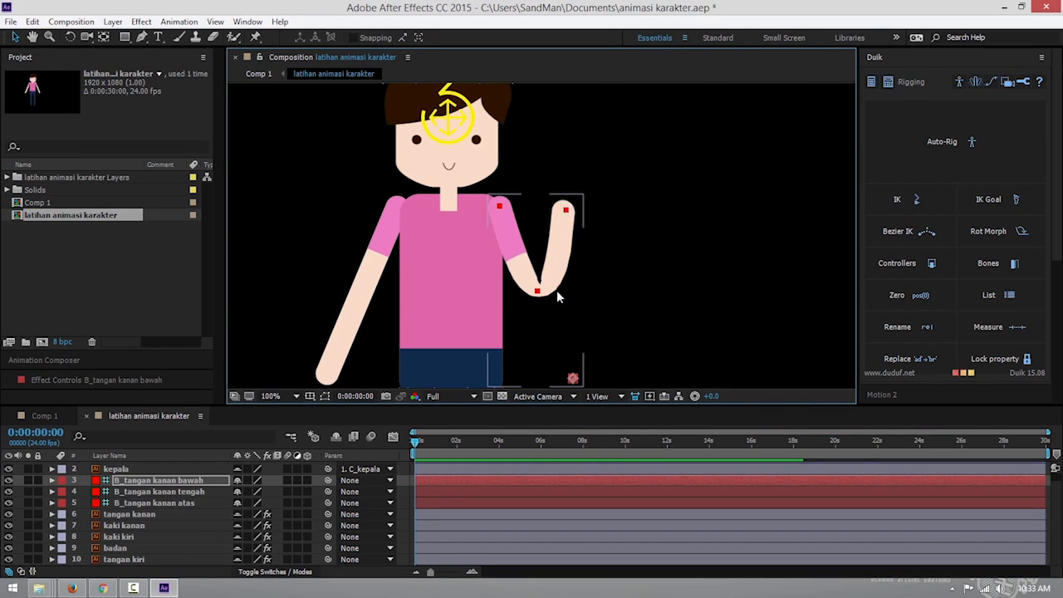
{"action": "left_click_drag", "start_coordinate": [536, 293], "coordinate": [611, 252]}
{"action": "key", "text": "ctrl+z"}
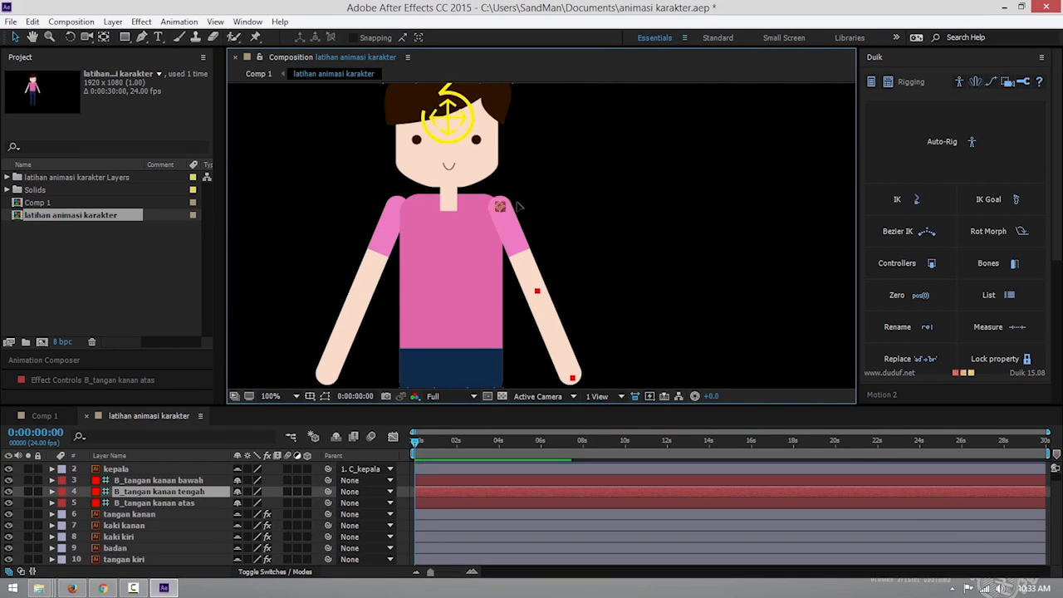
Try moving the shoulder, elbow and hand bones of the "tangan kanan" arm outward one at a time, undoing each move.
{"action": "left_click_drag", "start_coordinate": [499, 208], "coordinate": [665, 217]}
{"action": "key", "text": "ctrl+z"}
{"action": "left_click_drag", "start_coordinate": [538, 292], "coordinate": [622, 297]}
{"action": "key", "text": "ctrl+z"}
{"action": "left_click_drag", "start_coordinate": [576, 380], "coordinate": [645, 244]}
{"action": "key", "text": "ctrl+z"}
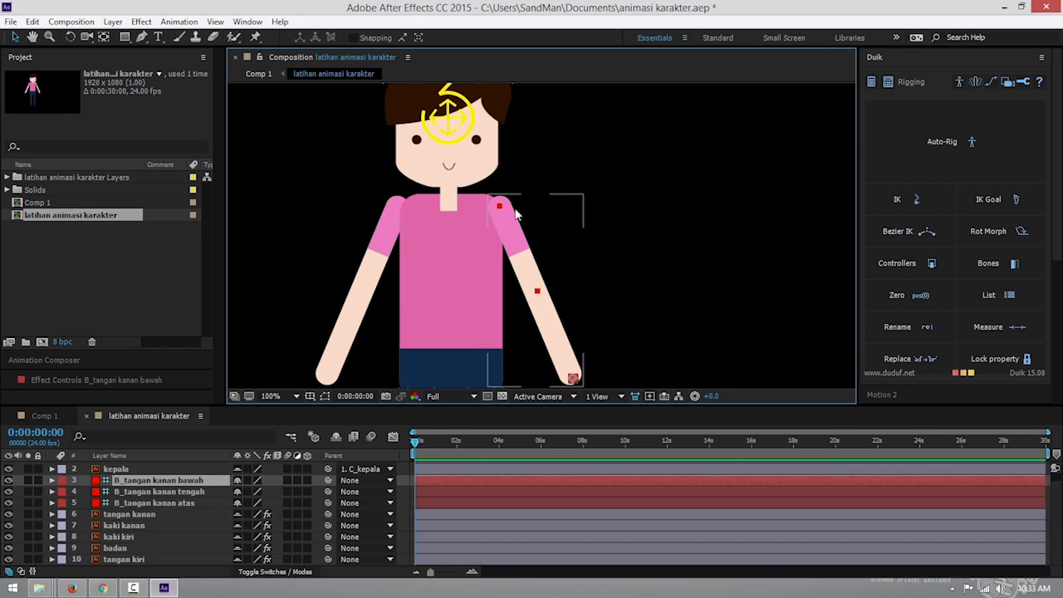
Test the unlinked elbow and hand bones by pulling each far out to the side, undoing every move.
{"action": "left_click_drag", "start_coordinate": [537, 294], "coordinate": [697, 312]}
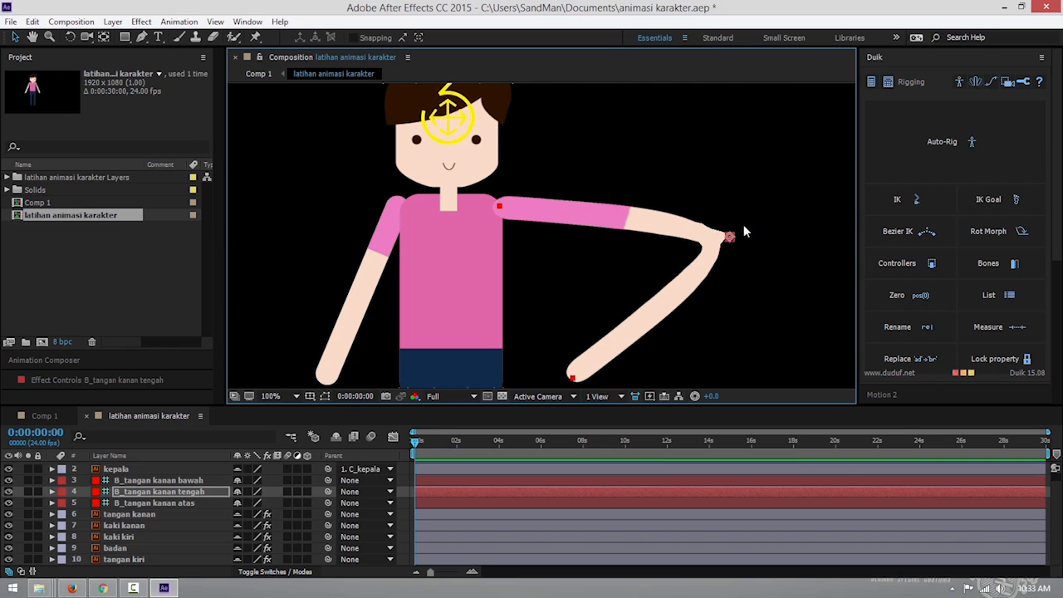
{"action": "key", "text": "ctrl+z"}
{"action": "left_click_drag", "start_coordinate": [573, 378], "coordinate": [706, 232]}
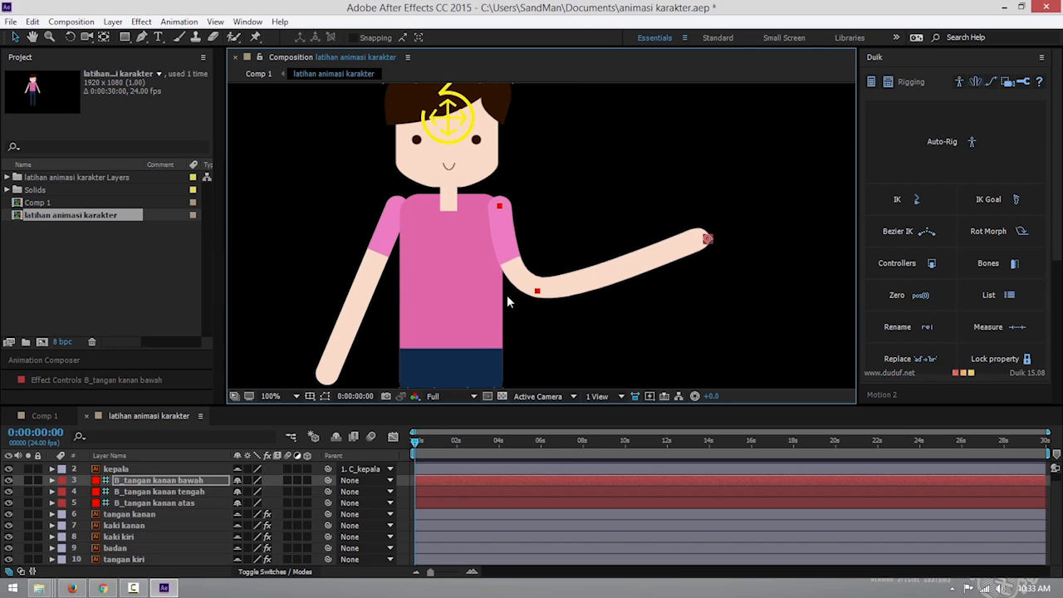
{"action": "key", "text": "ctrl+z"}
{"action": "left_click_drag", "start_coordinate": [538, 290], "coordinate": [617, 254]}
{"action": "key", "text": "ctrl+z"}
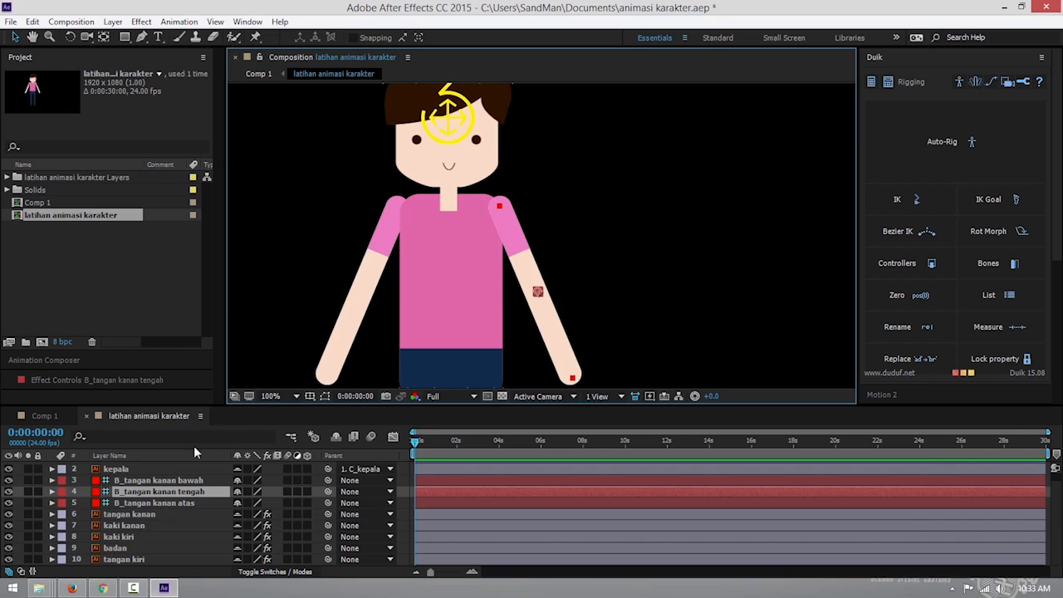
Parent "B_tangan kanan bawah" to "B_tangan kanan tengah", and "B_tangan kanan tengah" to "B_tangan kanan atas".
{"action": "left_click", "coordinate": [164, 481]}
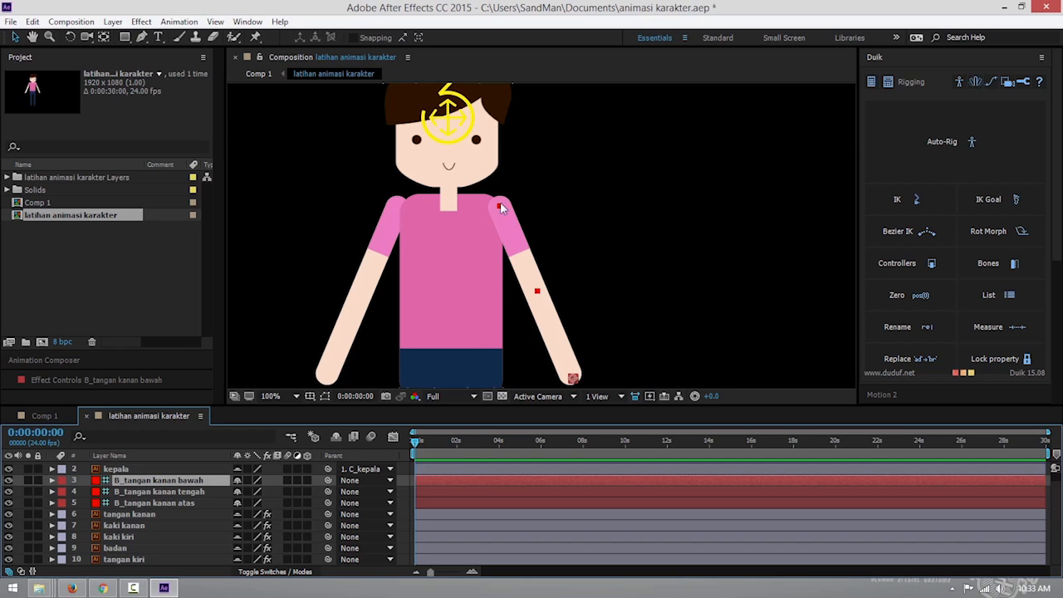
{"action": "left_click_drag", "start_coordinate": [332, 483], "coordinate": [193, 489]}
{"action": "left_click_drag", "start_coordinate": [328, 491], "coordinate": [185, 499]}
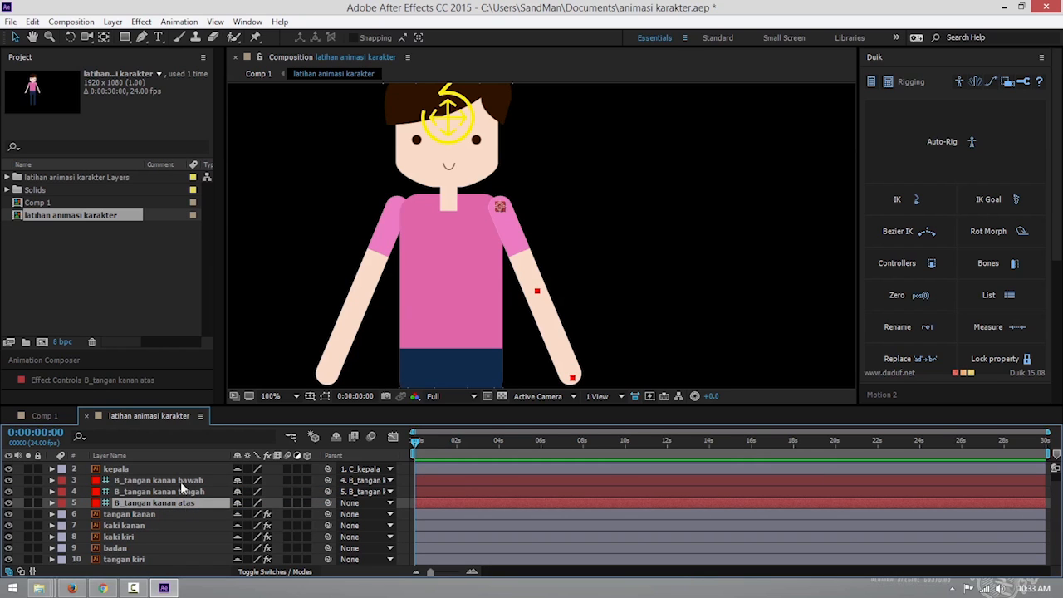
Try moving the parented "B_tangan kanan bawah" bone up and outward, and undo the move.
{"action": "left_click", "coordinate": [180, 480]}
{"action": "left_click_drag", "start_coordinate": [585, 386], "coordinate": [651, 292]}
{"action": "key", "text": "ctrl+z"}
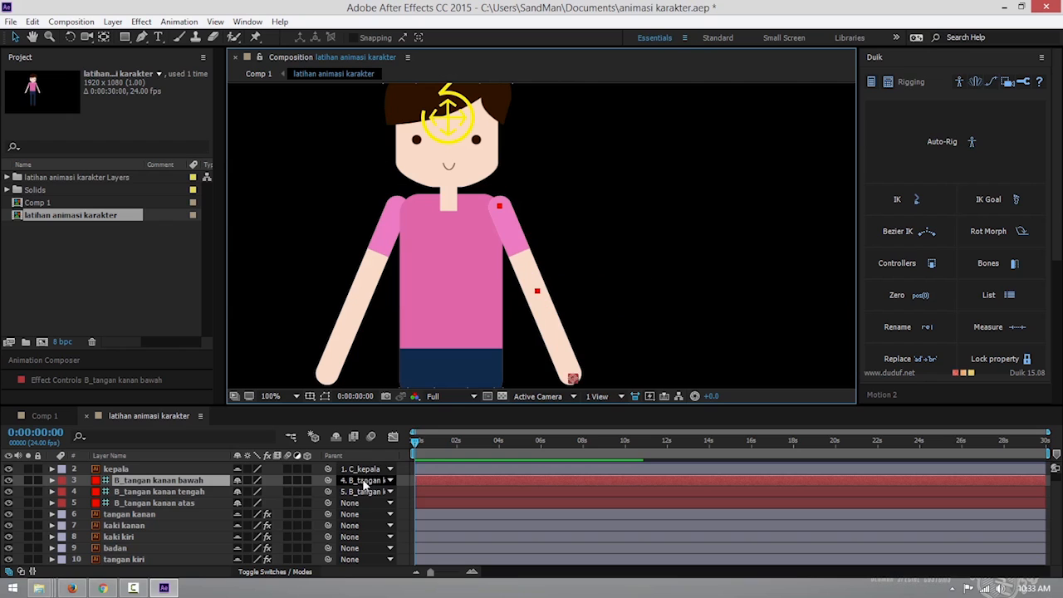
Review the order of the parented arm bones by selecting the tengah, atas and bawah bones in turn.
{"action": "left_click", "coordinate": [201, 493]}
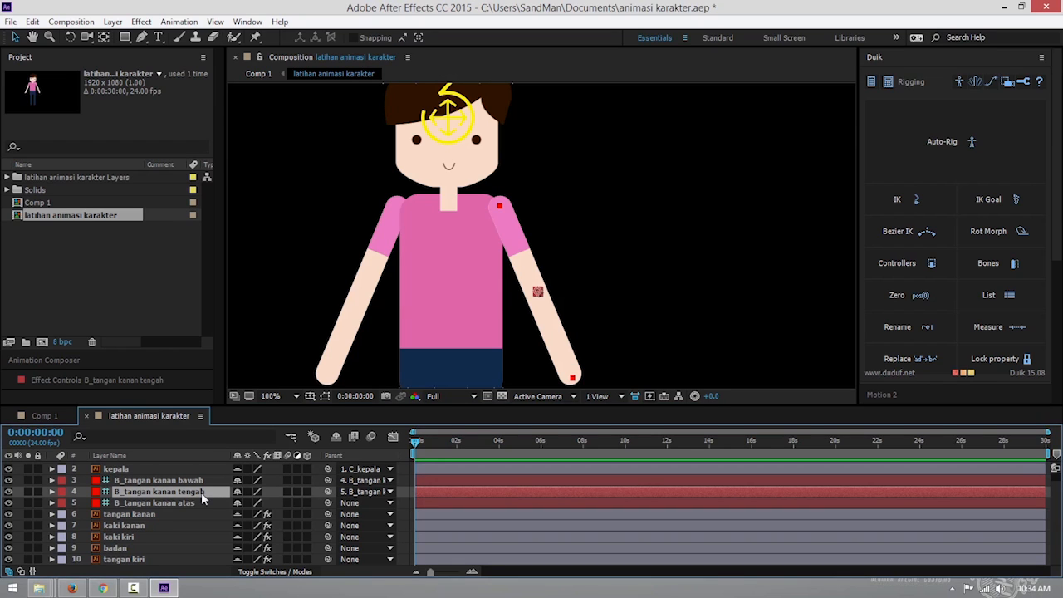
{"action": "left_click", "coordinate": [198, 502]}
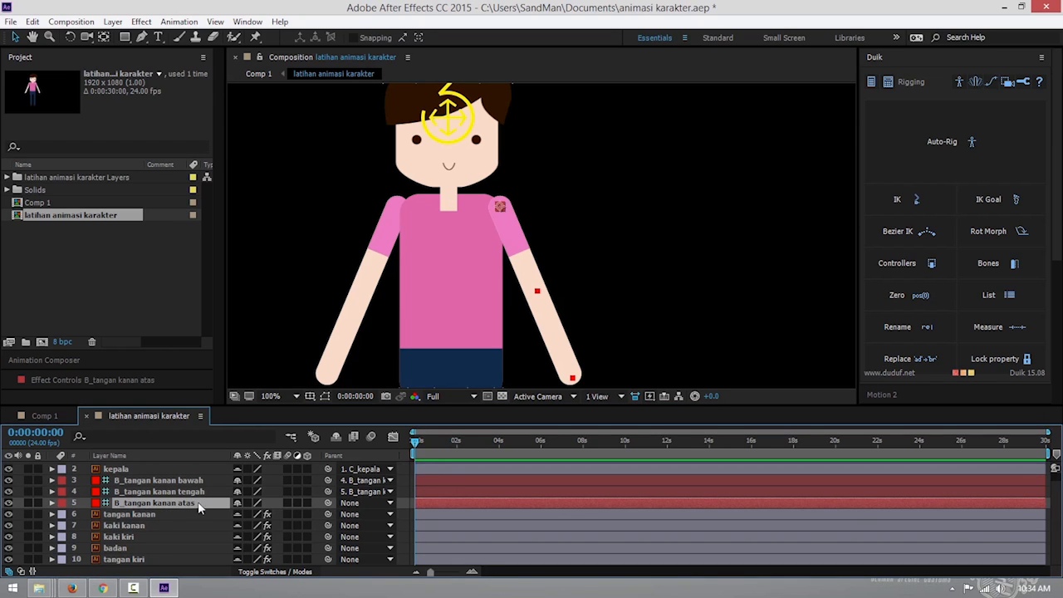
{"action": "left_click", "coordinate": [197, 481]}
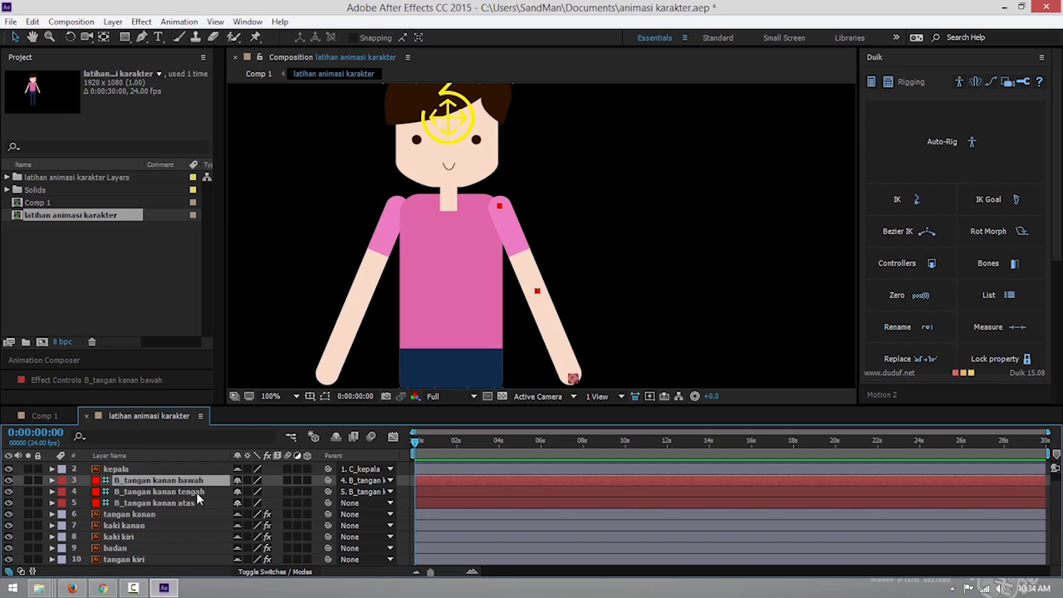
{"action": "left_click", "coordinate": [197, 492]}
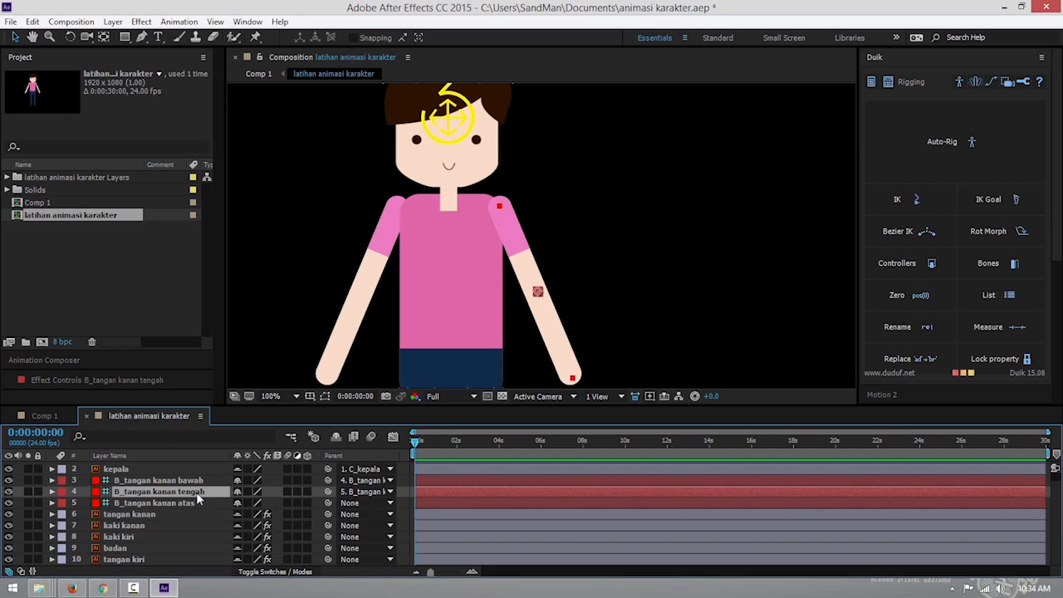
{"action": "left_click", "coordinate": [196, 502]}
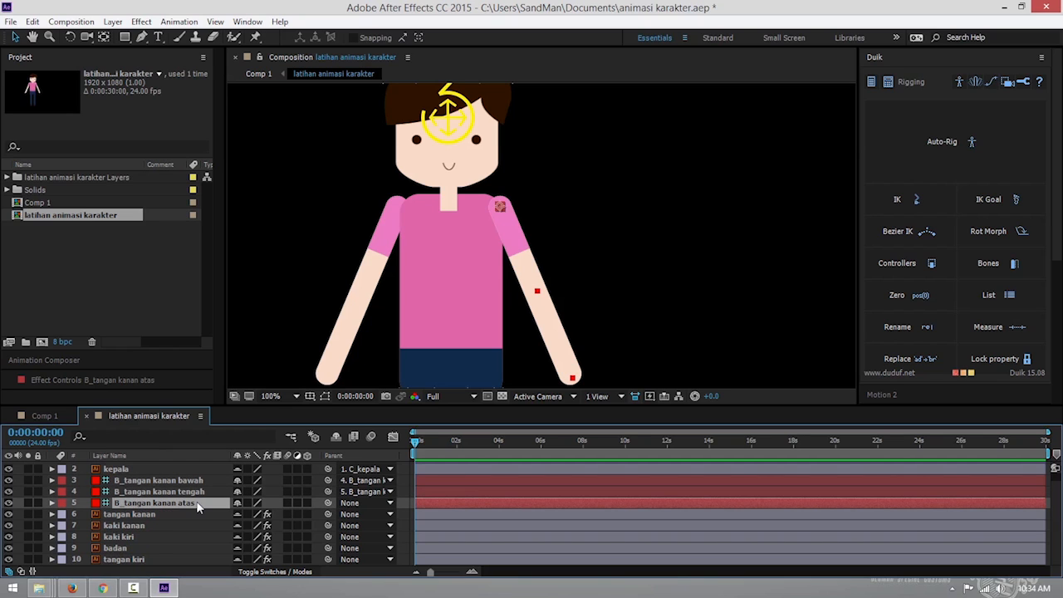
Create a medium yellow Duik controller with rotation and horizontal and vertical position for the "B_tangan kanan bawah" bone.
{"action": "left_click", "coordinate": [197, 481]}
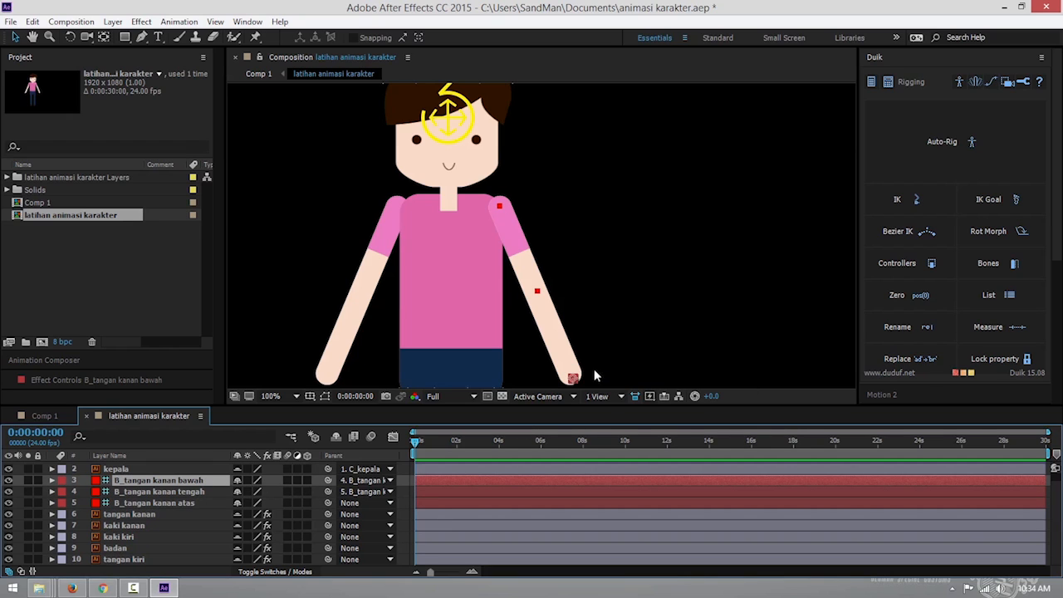
{"action": "left_click", "coordinate": [931, 264]}
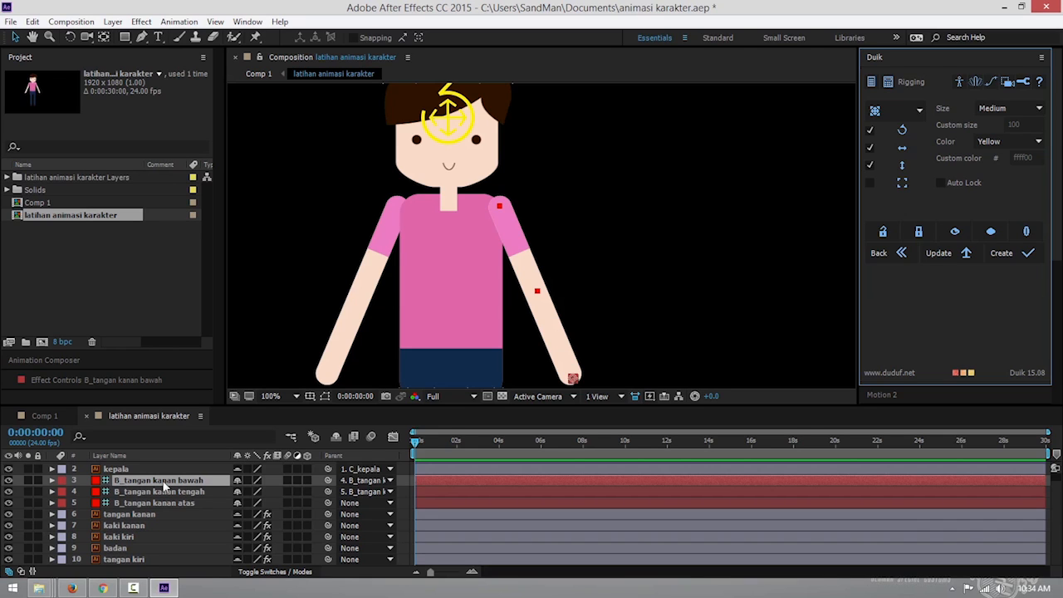
{"action": "left_click", "coordinate": [1027, 253]}
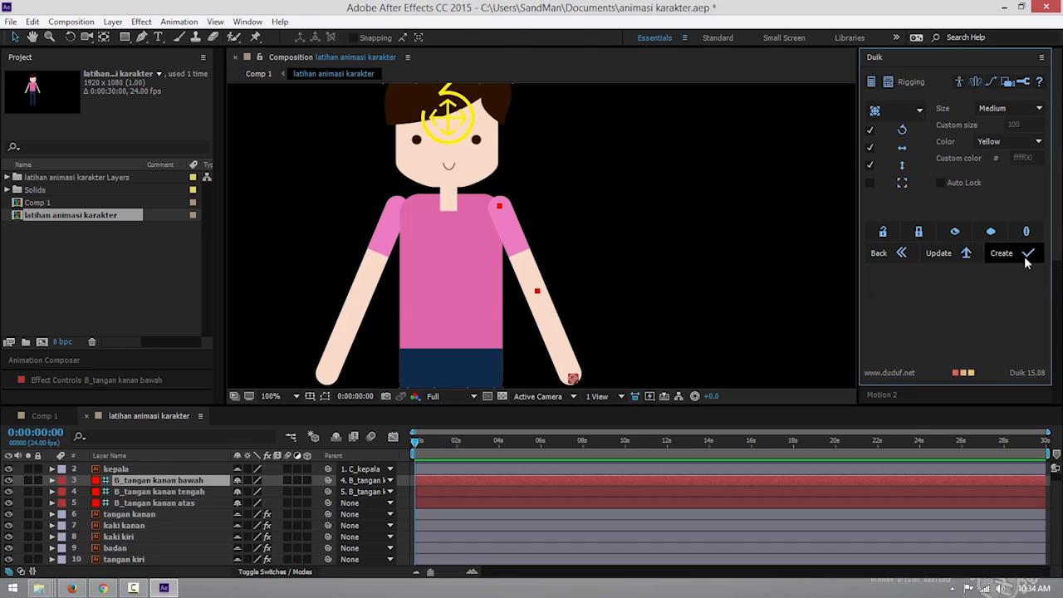
{"action": "scroll", "coordinate": [187, 536], "scroll_direction": "up", "scroll_amount": 1}
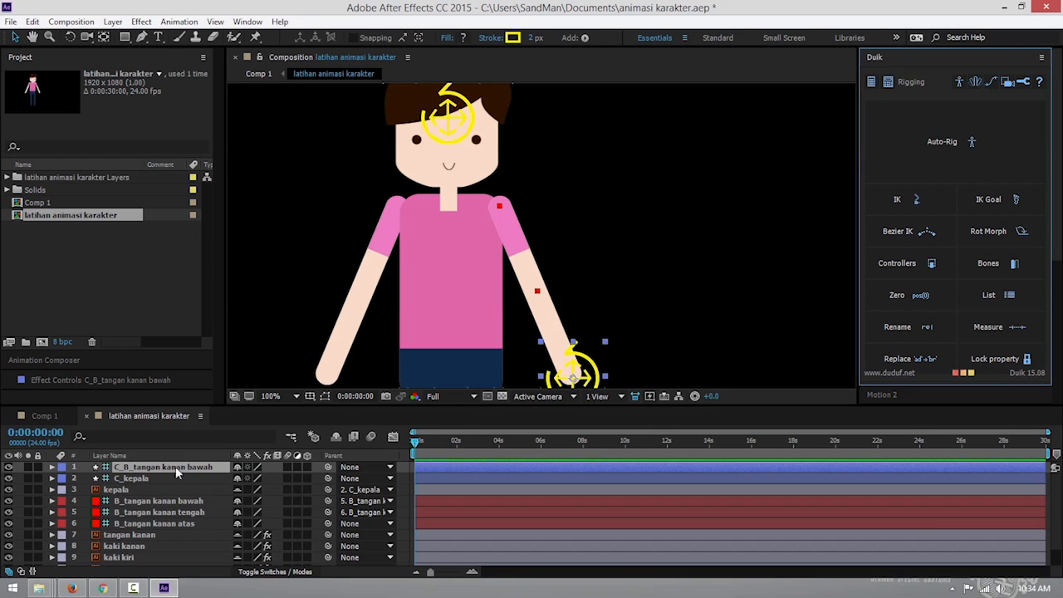
{"action": "left_click_drag", "start_coordinate": [142, 469], "coordinate": [171, 476]}
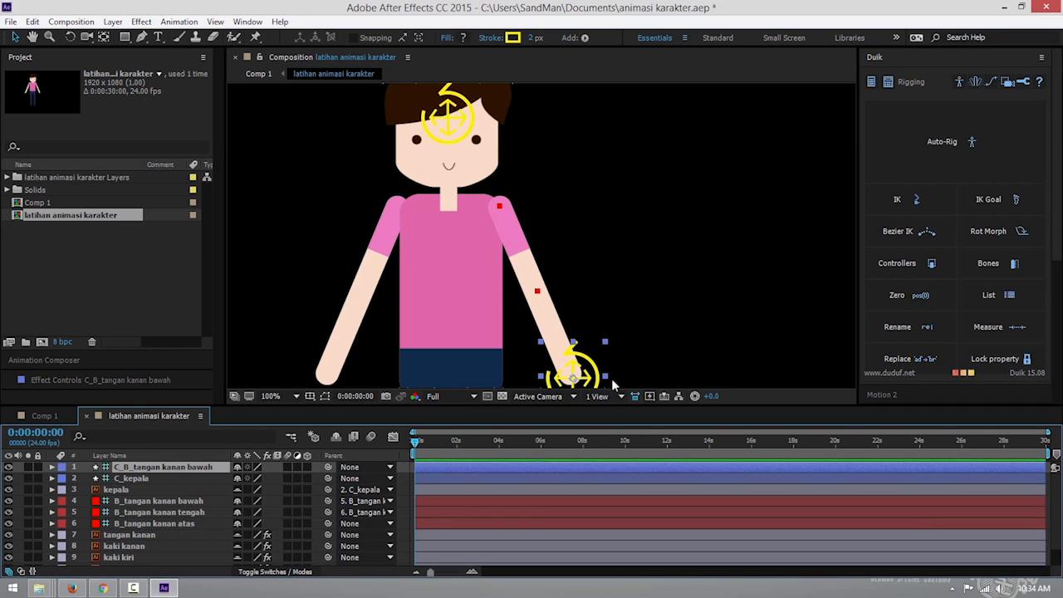
Try moving the "C_B_tangan kanan bawah" controller away from the hand, and undo the move.
{"action": "scroll", "coordinate": [689, 340], "scroll_direction": "down", "scroll_amount": 1}
{"action": "scroll", "coordinate": [688, 339], "scroll_direction": "up", "scroll_amount": 1}
{"action": "left_click", "coordinate": [130, 502]}
{"action": "left_click", "coordinate": [156, 468]}
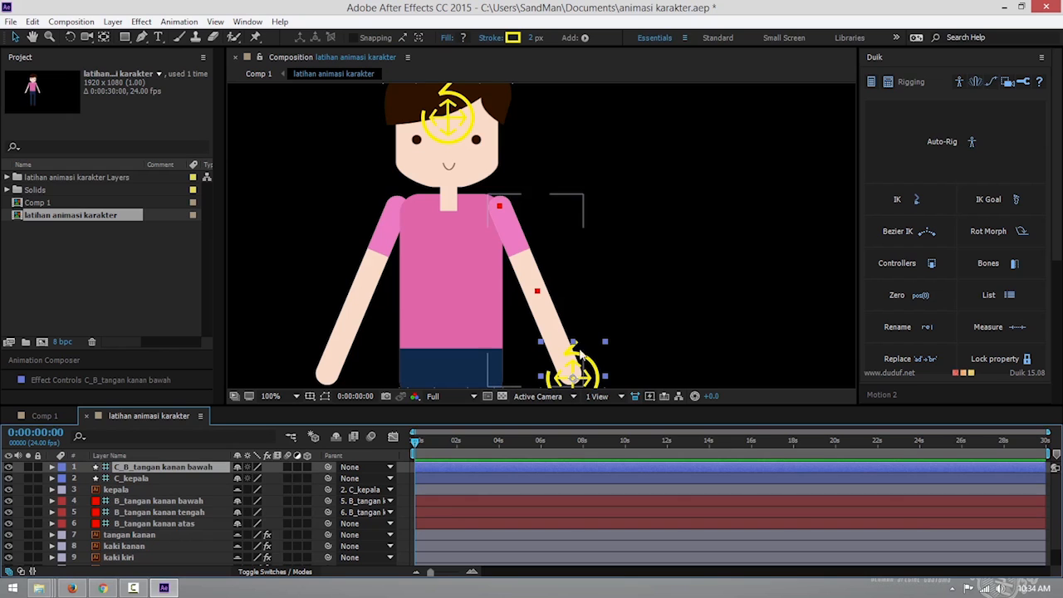
{"action": "key", "text": "comma"}
{"action": "left_click_drag", "start_coordinate": [557, 308], "coordinate": [711, 315]}
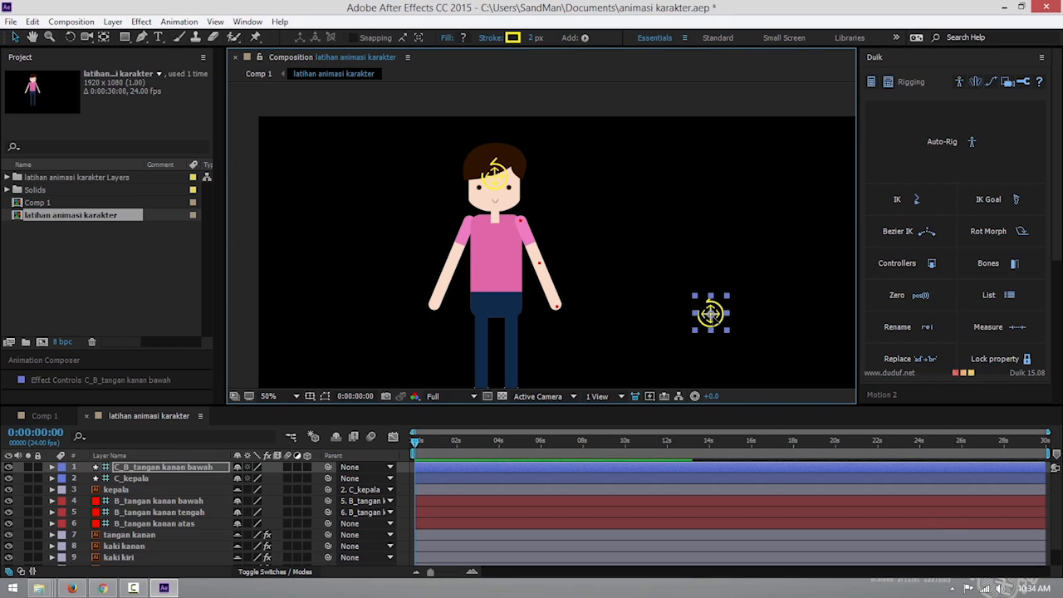
{"action": "key", "text": "ctrl+z"}
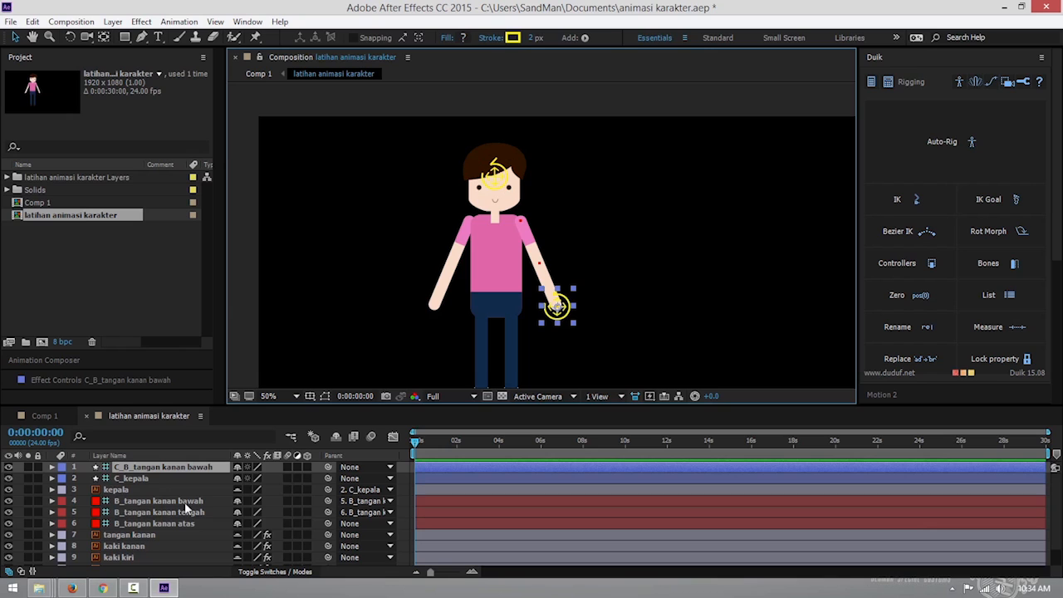
Check the parents of the bawah and tengah arm bones, and reselect the "C_B_tangan kanan bawah" controller at the hand.
{"action": "left_click", "coordinate": [157, 501]}
{"action": "left_click", "coordinate": [190, 512]}
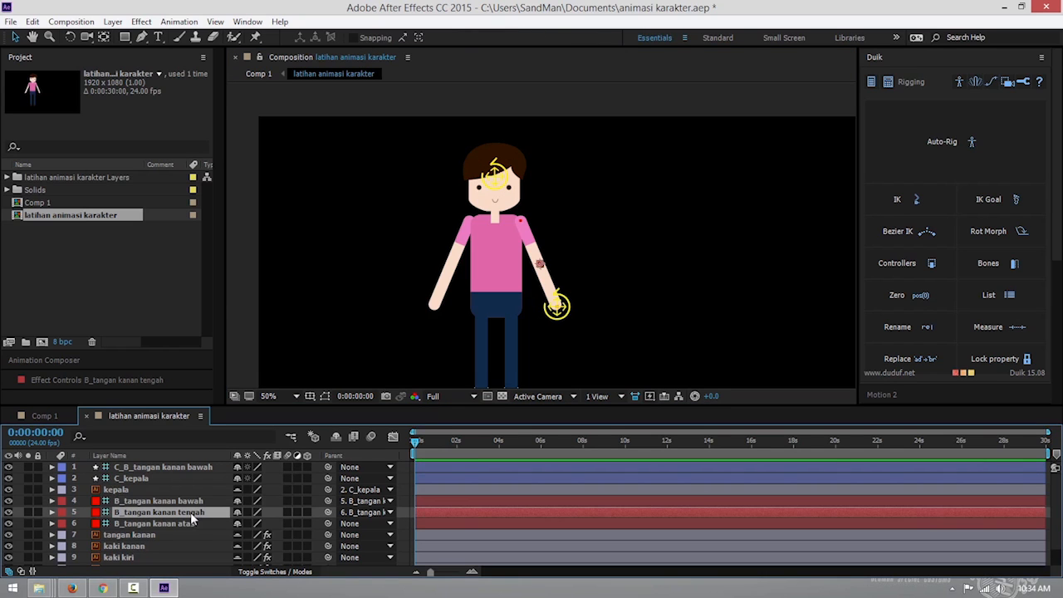
{"action": "left_click", "coordinate": [196, 502]}
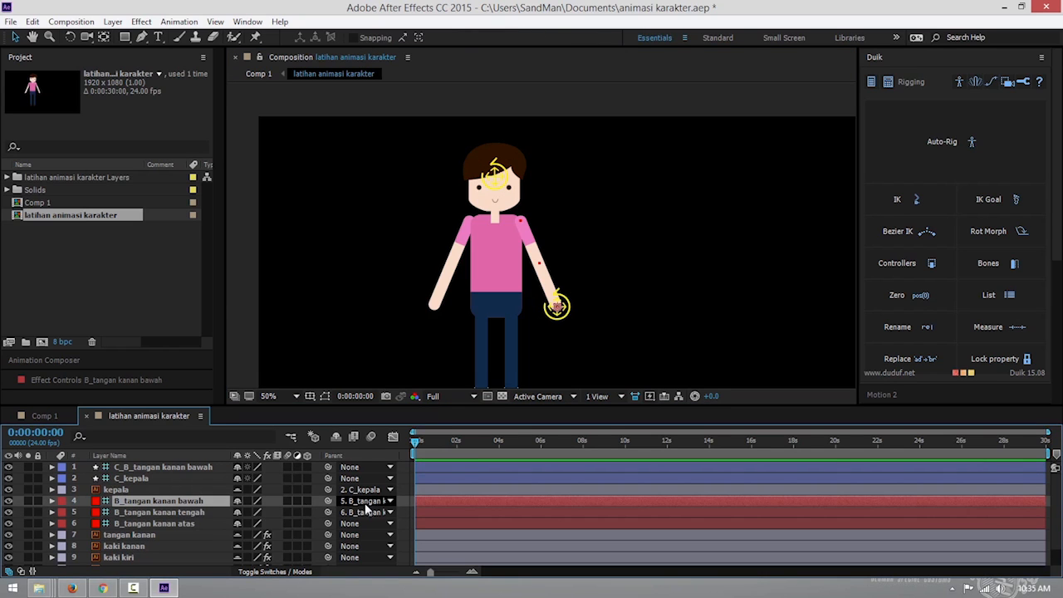
{"action": "left_click", "coordinate": [210, 466]}
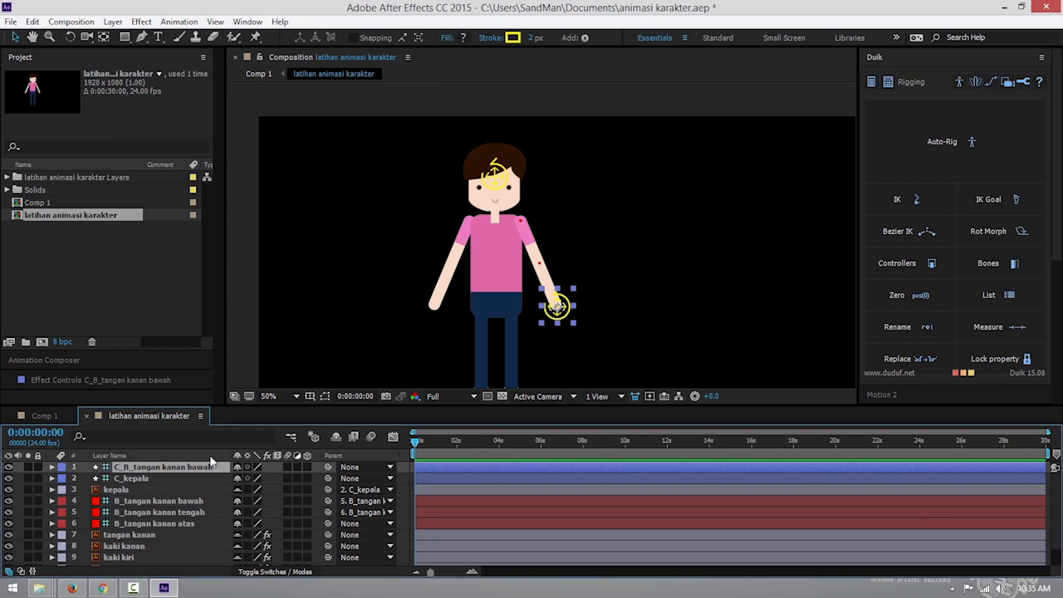
{"action": "scroll", "coordinate": [580, 314], "scroll_direction": "up", "scroll_amount": 1}
{"action": "scroll", "coordinate": [581, 318], "scroll_direction": "down", "scroll_amount": 1}
{"action": "scroll", "coordinate": [606, 332], "scroll_direction": "up", "scroll_amount": 1}
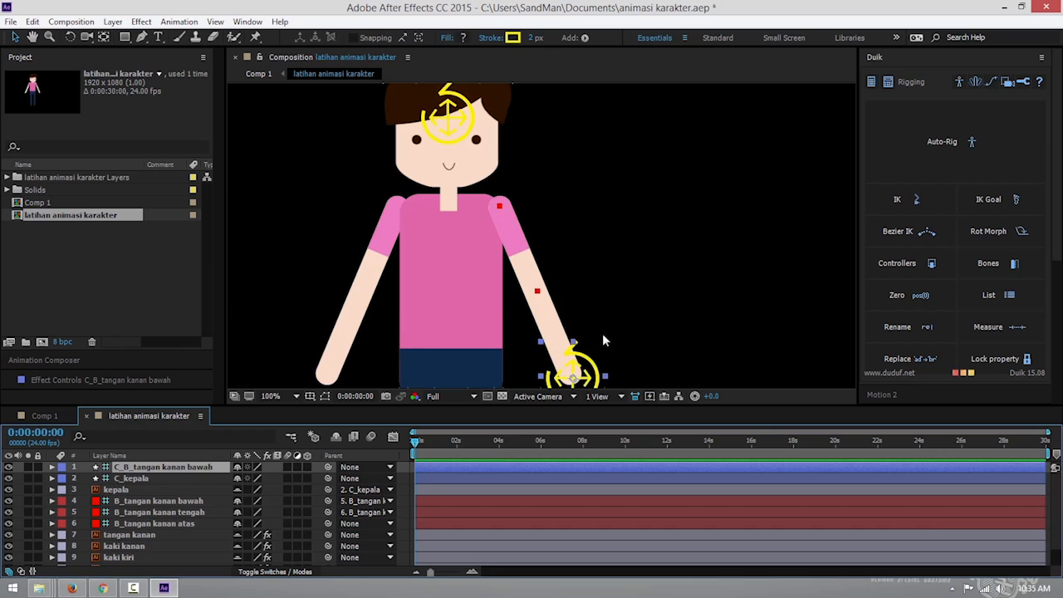
Create a 2-Layer IK & Goal from the "C_B_tangan kanan bawah" controller and the three tangan kanan bones bawah, tengah and atas.
{"action": "left_click_drag", "start_coordinate": [685, 353], "coordinate": [684, 285]}
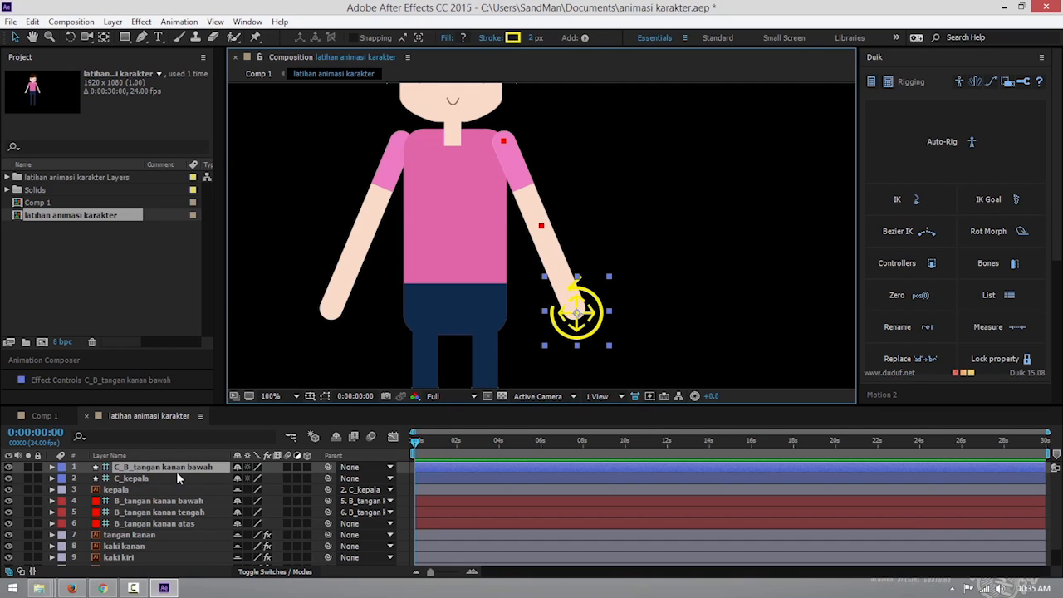
{"action": "left_click", "coordinate": [176, 500], "text": "ctrl"}
{"action": "left_click", "coordinate": [176, 512], "text": "ctrl"}
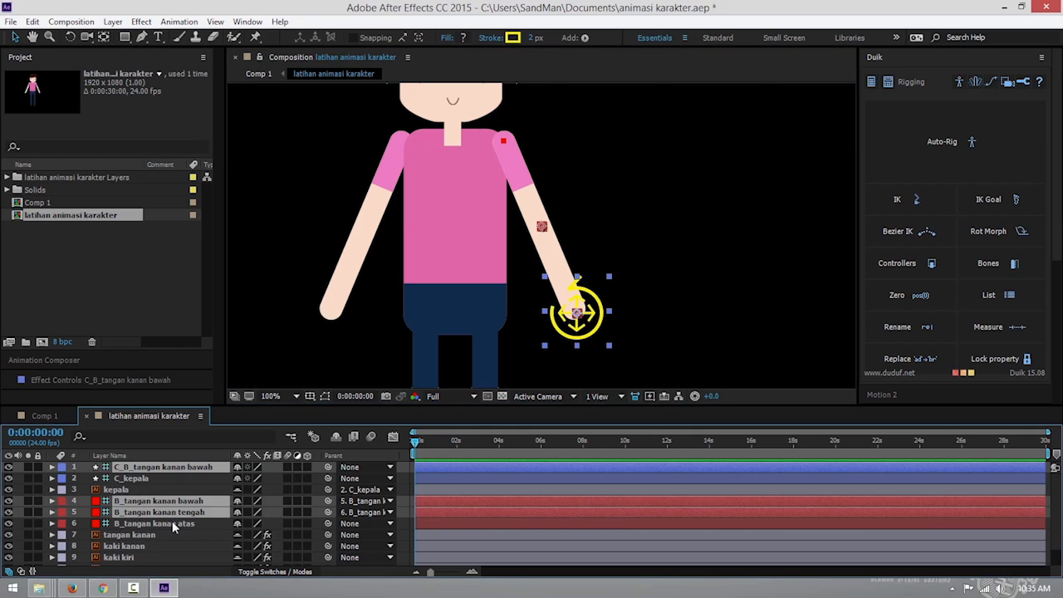
{"action": "left_click", "coordinate": [175, 523], "text": "ctrl"}
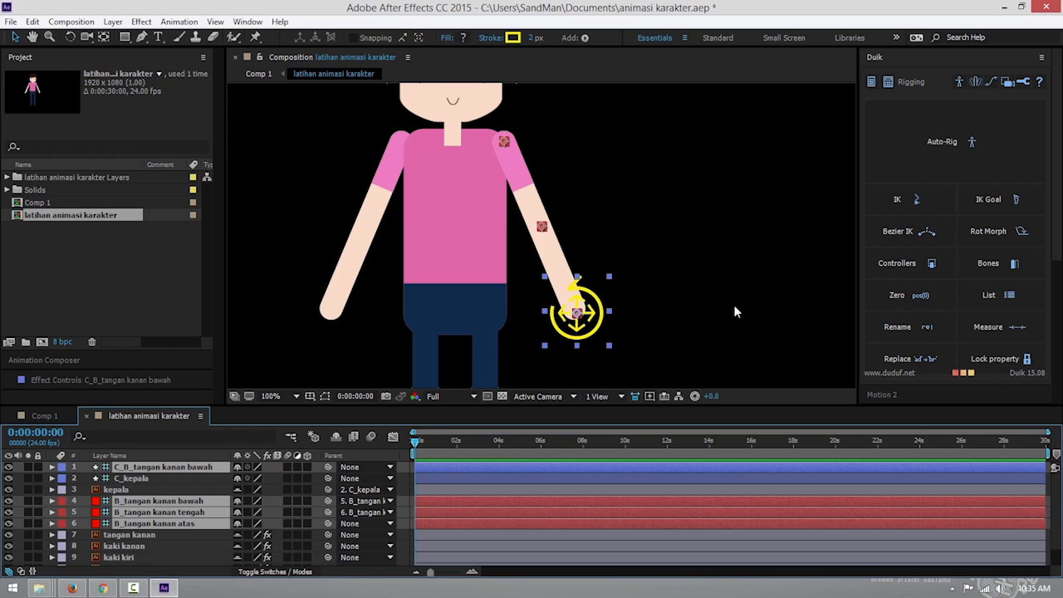
{"action": "left_click", "coordinate": [928, 209]}
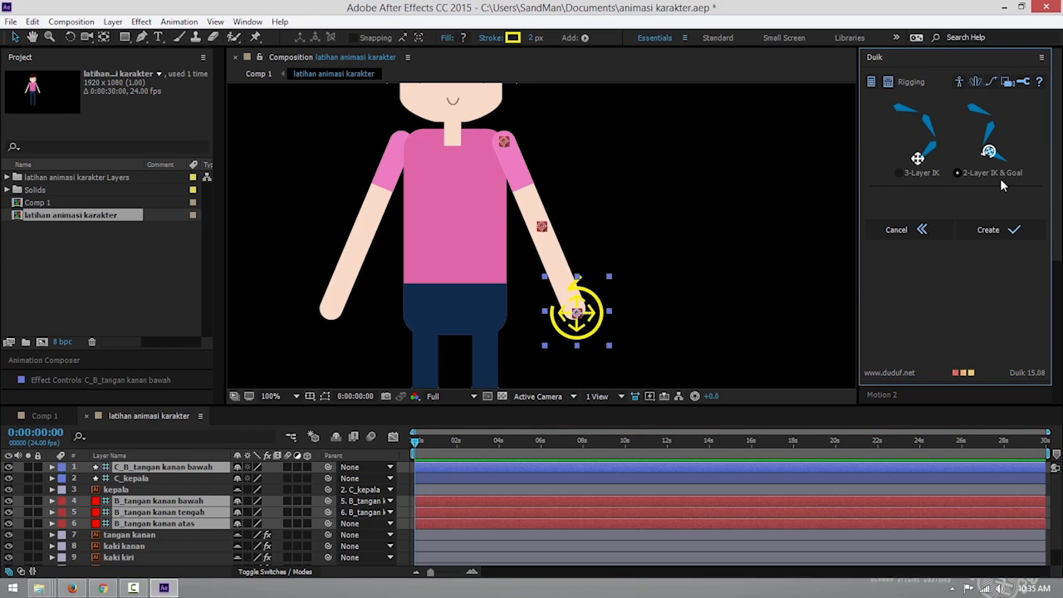
{"action": "left_click", "coordinate": [988, 230]}
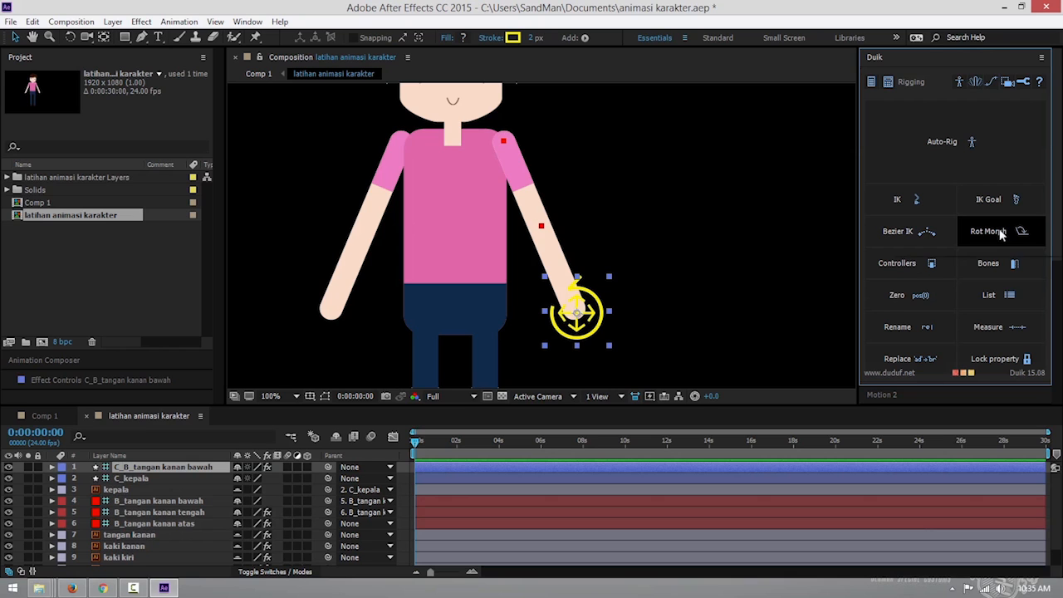
Test the arm's IK by moving the "C_B_tangan kanan bawah" controller slightly up so the elbow bends.
{"action": "key", "text": "comma"}
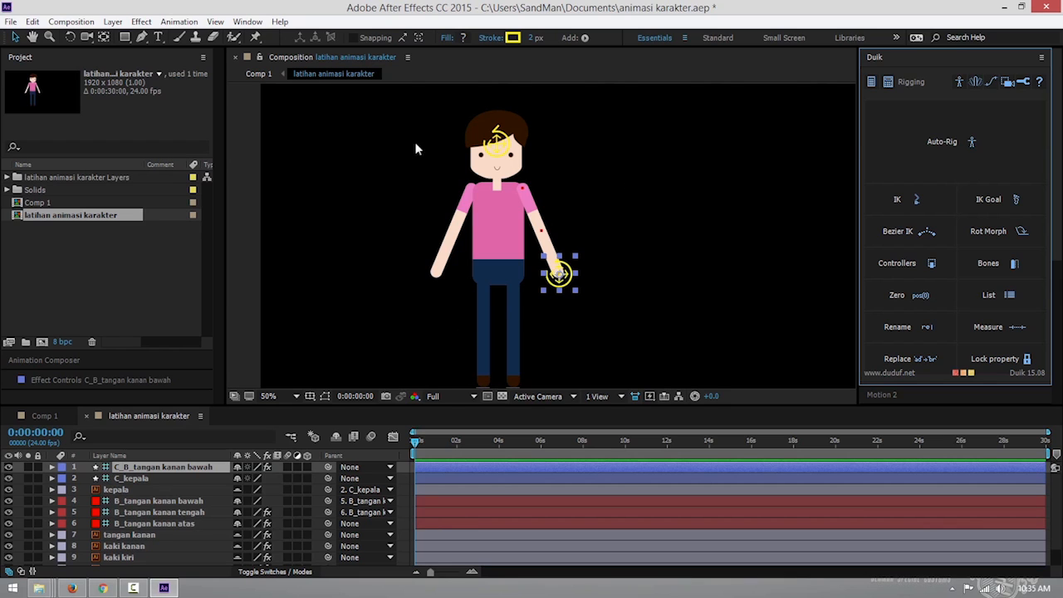
{"action": "scroll", "coordinate": [572, 283], "scroll_direction": "up", "scroll_amount": 1}
{"action": "scroll", "coordinate": [572, 284], "scroll_direction": "down", "scroll_amount": 1}
{"action": "left_click_drag", "start_coordinate": [563, 284], "coordinate": [591, 252]}
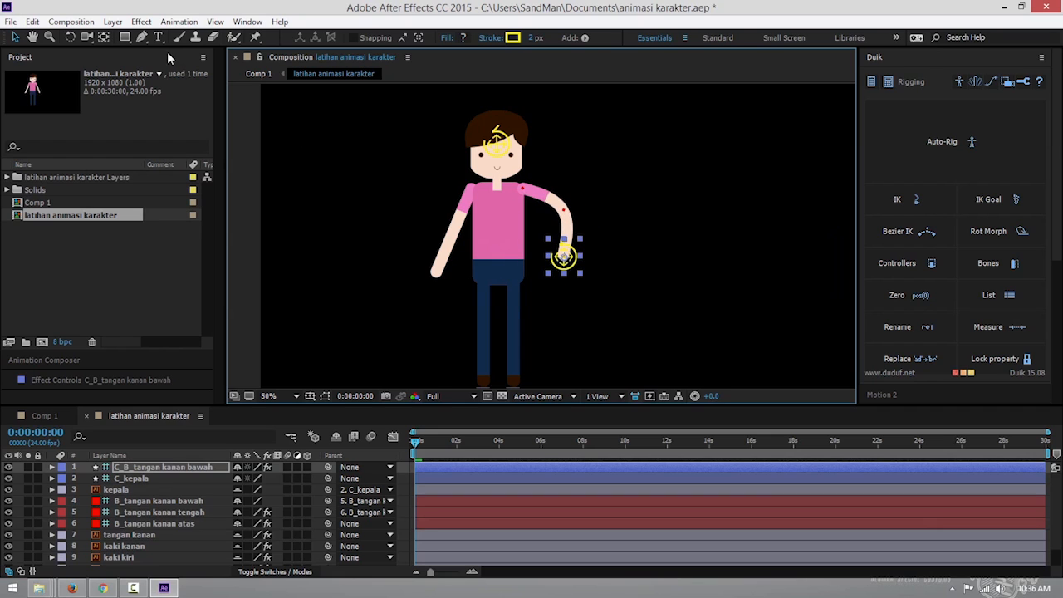
Try the Clockwise option of the arm's IK effect with the hand controller raised and lowered, leaving the option enabled.
{"action": "left_click", "coordinate": [66, 380]}
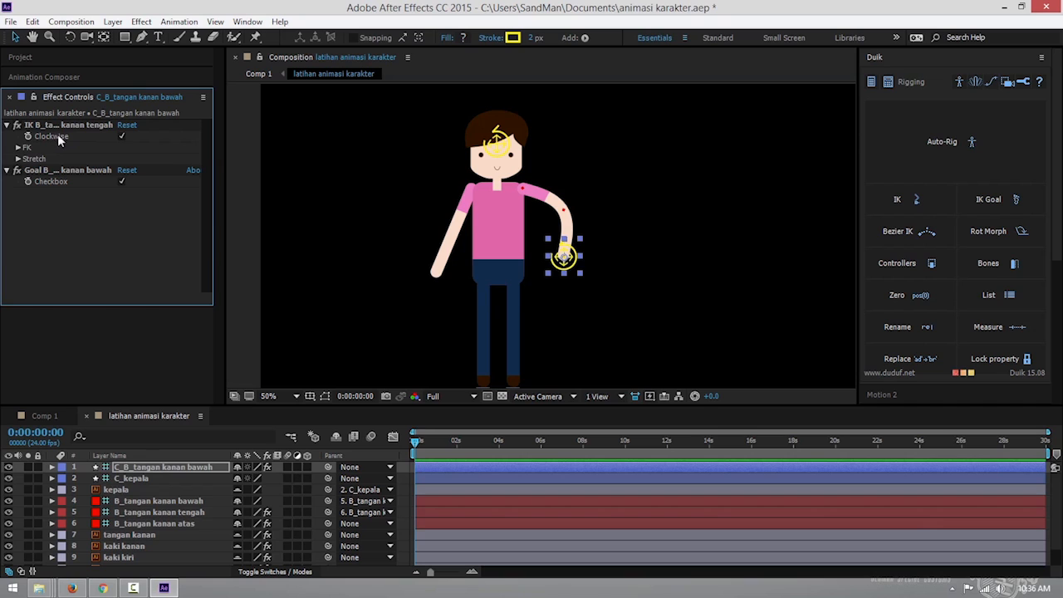
{"action": "left_click", "coordinate": [121, 135]}
{"action": "left_click_drag", "start_coordinate": [564, 256], "coordinate": [587, 179]}
{"action": "left_click", "coordinate": [122, 136]}
{"action": "left_click", "coordinate": [122, 136]}
{"action": "left_click_drag", "start_coordinate": [588, 178], "coordinate": [550, 269]}
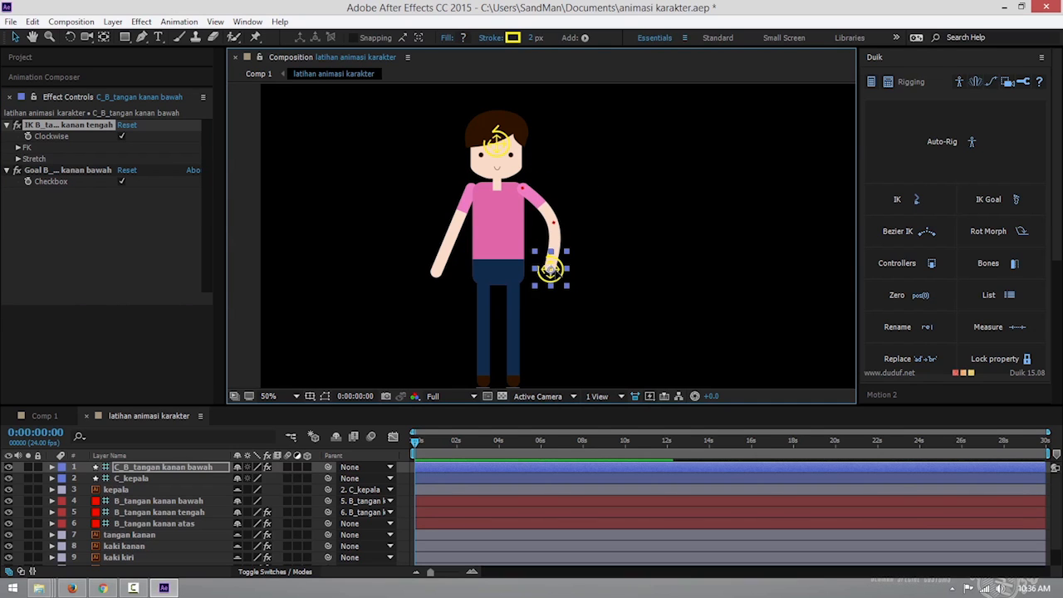
Examine the FK and Stretch settings of the arm's IK effect.
{"action": "left_click", "coordinate": [19, 153]}
{"action": "left_click", "coordinate": [18, 148]}
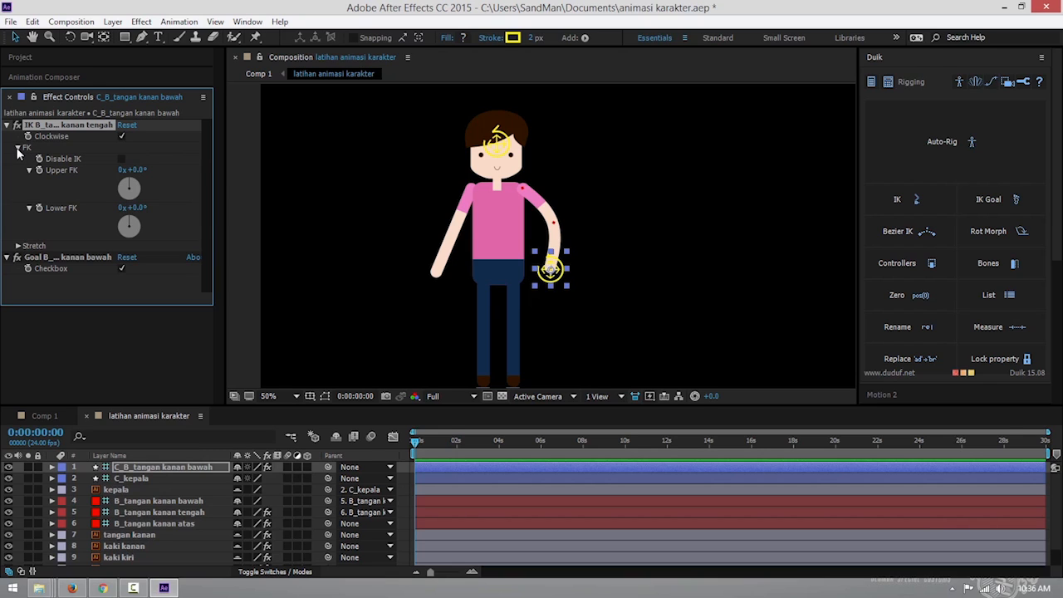
{"action": "left_click", "coordinate": [18, 148]}
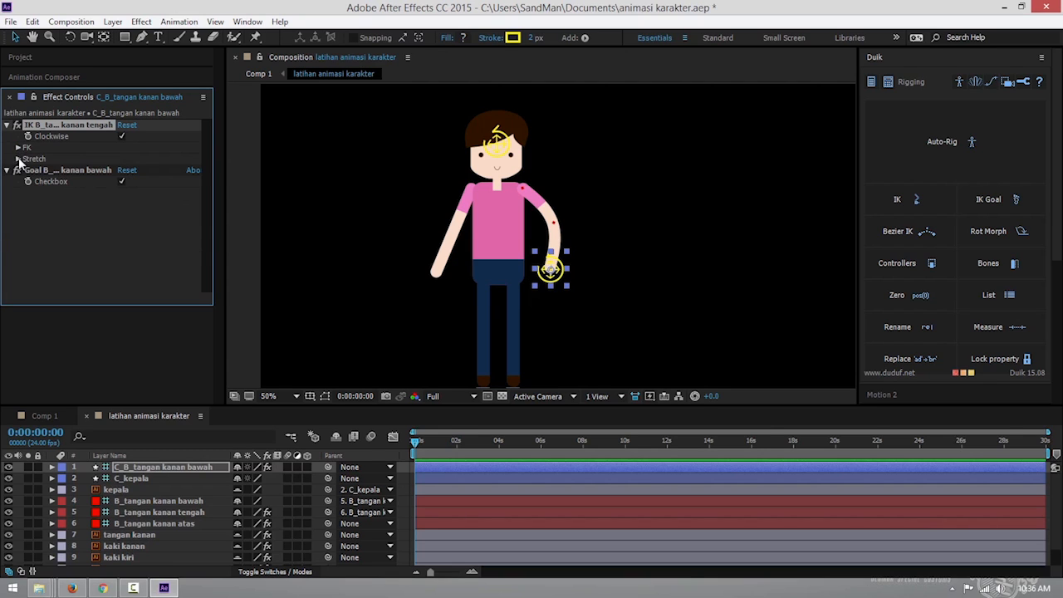
{"action": "left_click", "coordinate": [18, 159]}
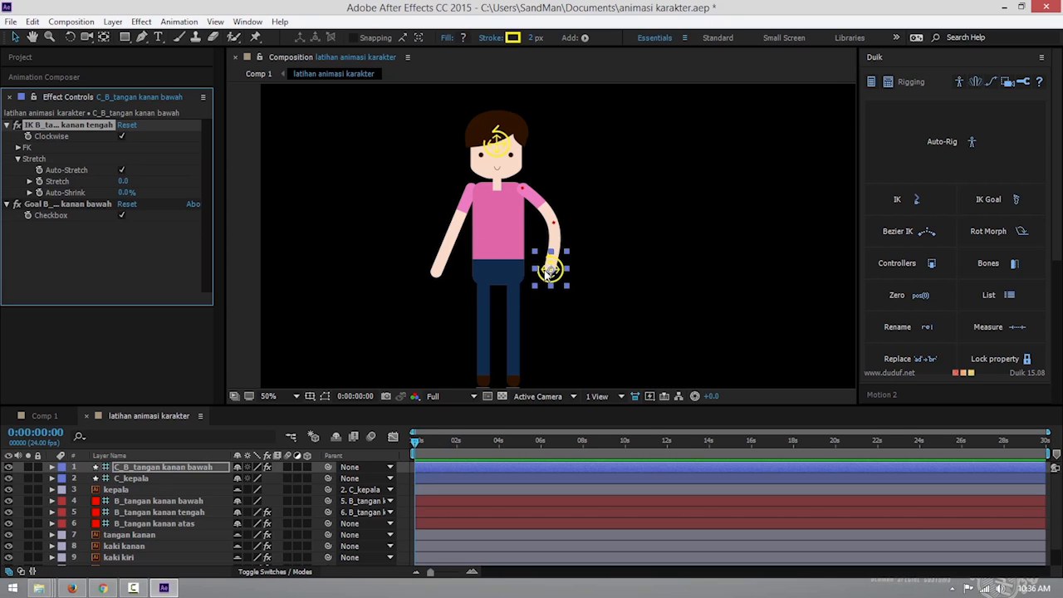
Test the arm with Auto-Stretch off by moving the hand controller far away and back near the hip, and re-enable Auto-Stretch.
{"action": "mouse_move", "coordinate": [546, 274]}
{"action": "left_mouse_down"}
{"action": "mouse_move", "coordinate": [790, 352]}
{"action": "mouse_move", "coordinate": [594, 242]}
{"action": "mouse_move", "coordinate": [537, 285]}
{"action": "mouse_move", "coordinate": [541, 244]}
{"action": "mouse_move", "coordinate": [528, 267]}
{"action": "left_mouse_up"}
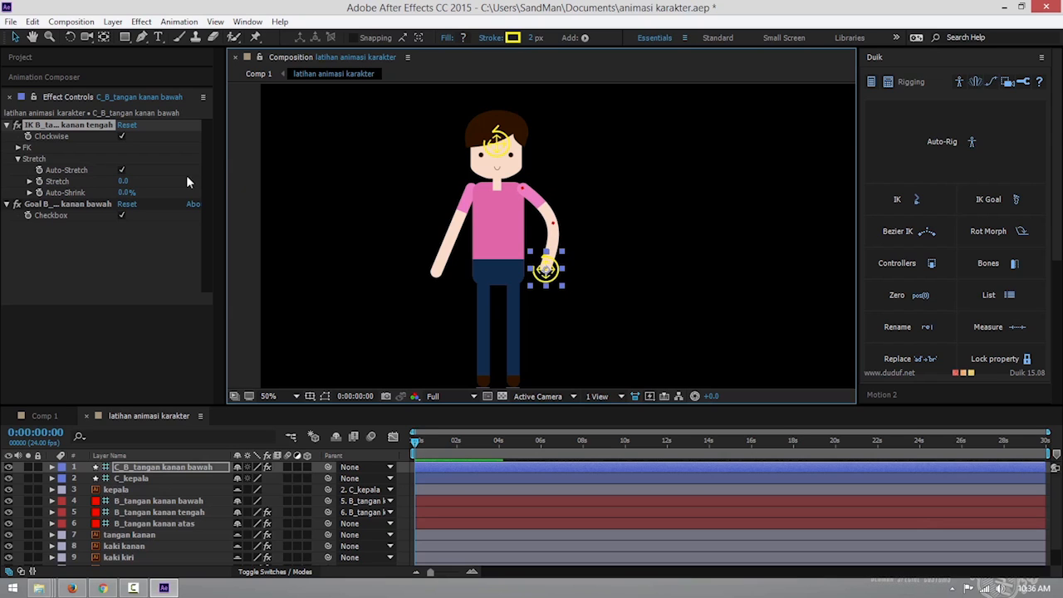
{"action": "left_click", "coordinate": [121, 171]}
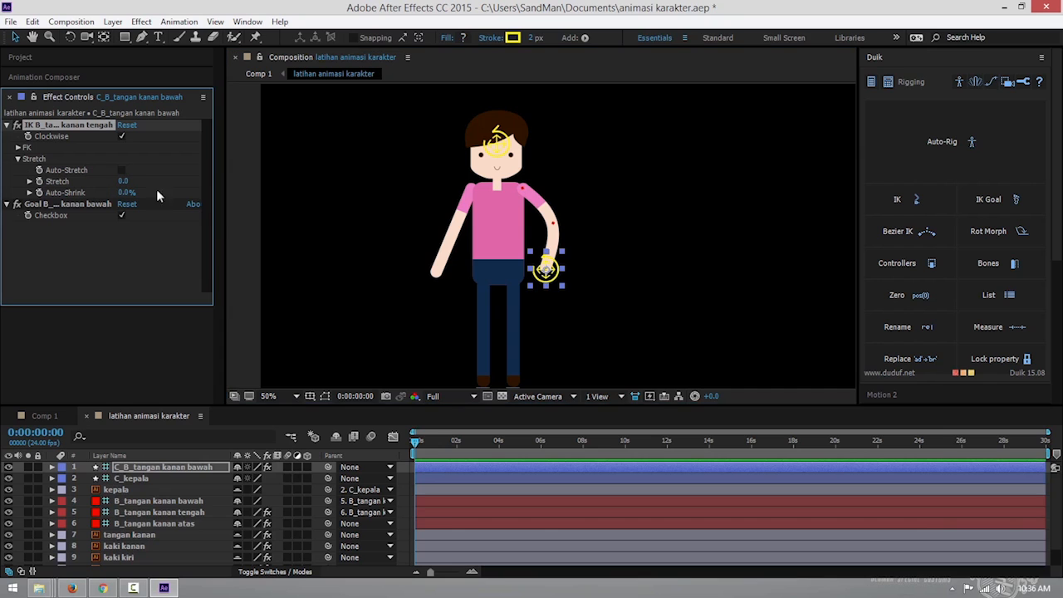
{"action": "left_click_drag", "start_coordinate": [558, 282], "coordinate": [798, 287]}
{"action": "left_click_drag", "start_coordinate": [746, 346], "coordinate": [542, 254]}
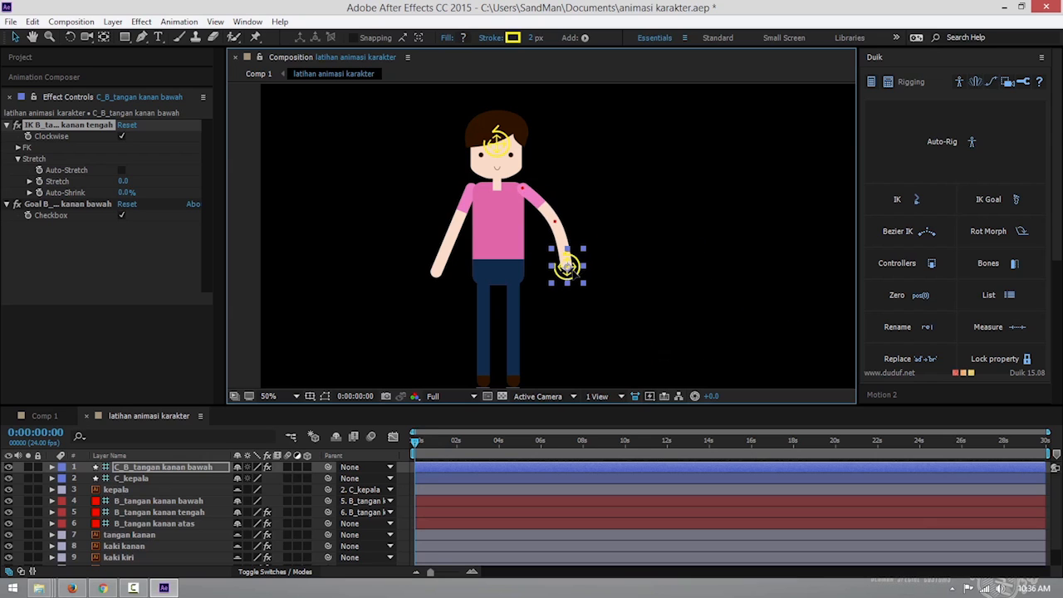
{"action": "left_click", "coordinate": [122, 169]}
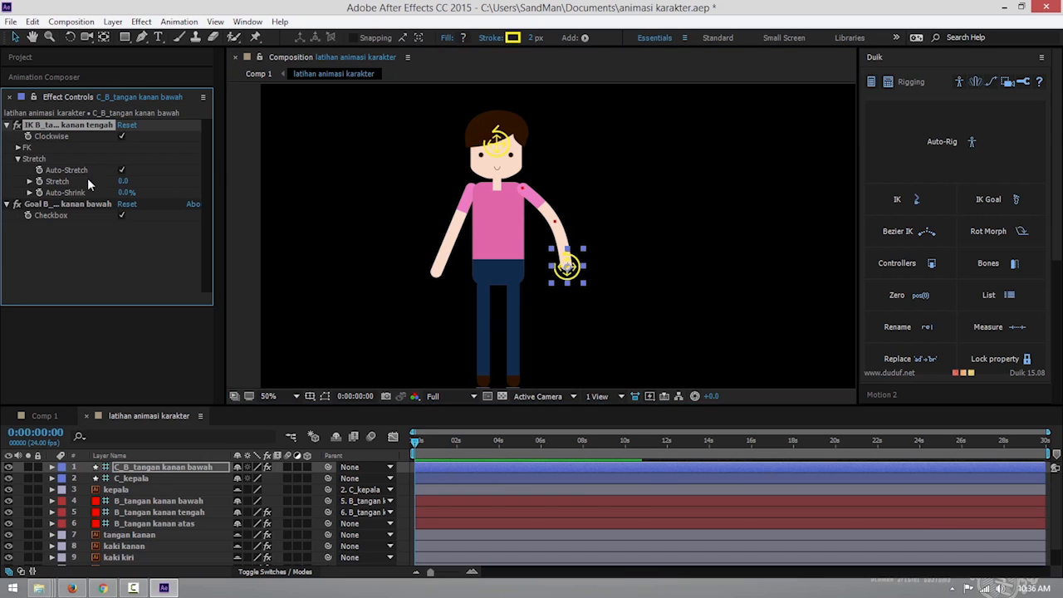
{"action": "left_click", "coordinate": [29, 181]}
{"action": "left_click", "coordinate": [29, 182]}
{"action": "left_click", "coordinate": [7, 125]}
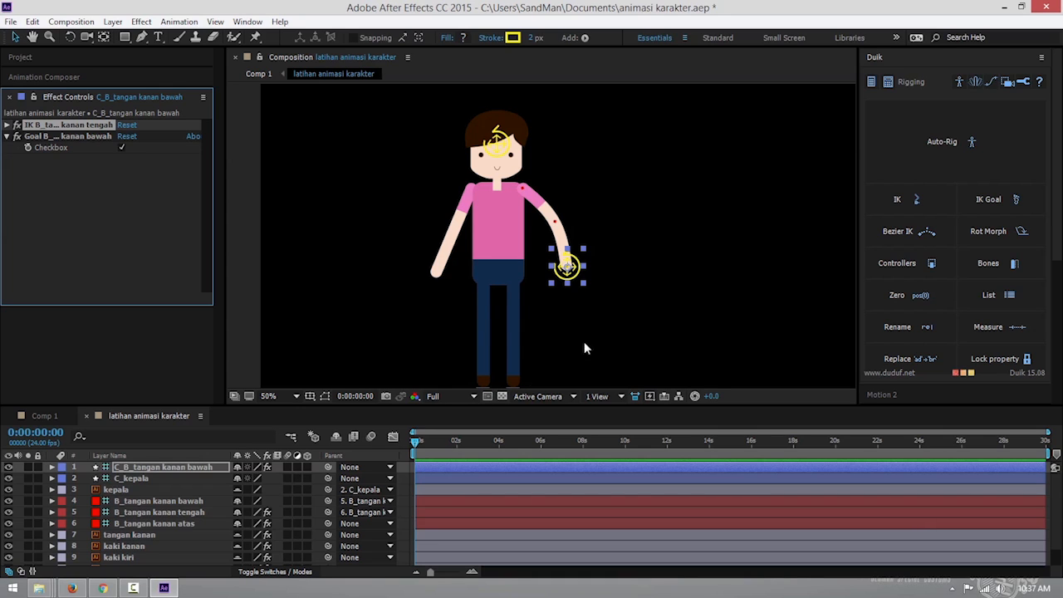
Create Duik bones on the tangan kiri layer, parent them bawah to tengah to atas, and test the hand controller's movement.
{"action": "left_click", "coordinate": [137, 490]}
{"action": "left_click", "coordinate": [125, 536]}
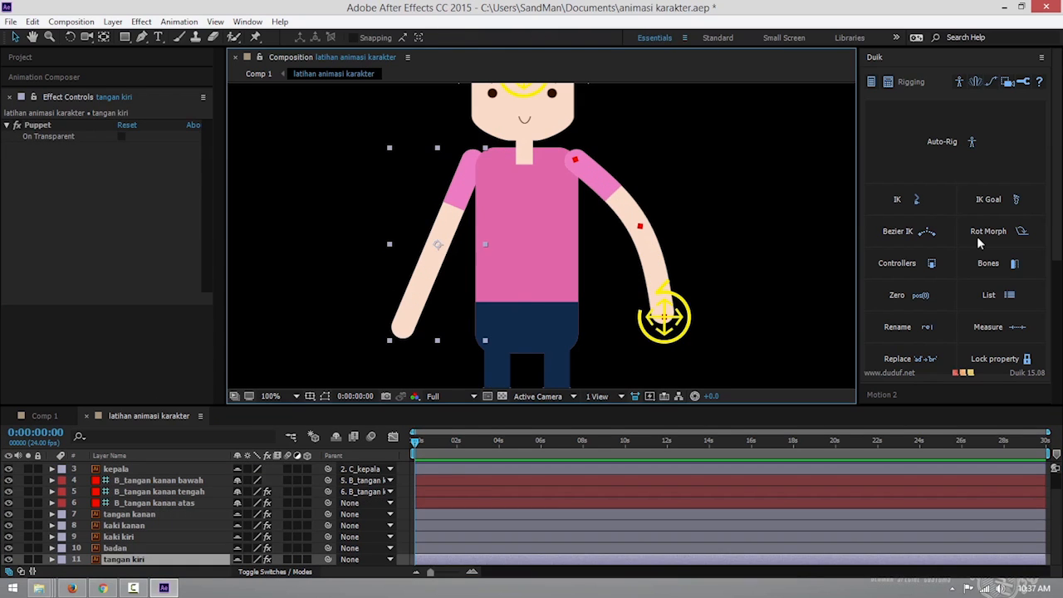
{"action": "left_click", "coordinate": [989, 262]}
{"action": "scroll", "coordinate": [277, 490], "scroll_direction": "down", "scroll_amount": 3}
{"action": "left_click_drag", "start_coordinate": [328, 526], "coordinate": [203, 537]}
{"action": "left_click_drag", "start_coordinate": [328, 536], "coordinate": [265, 551]}
{"action": "left_click_drag", "start_coordinate": [264, 551], "coordinate": [265, 551]}
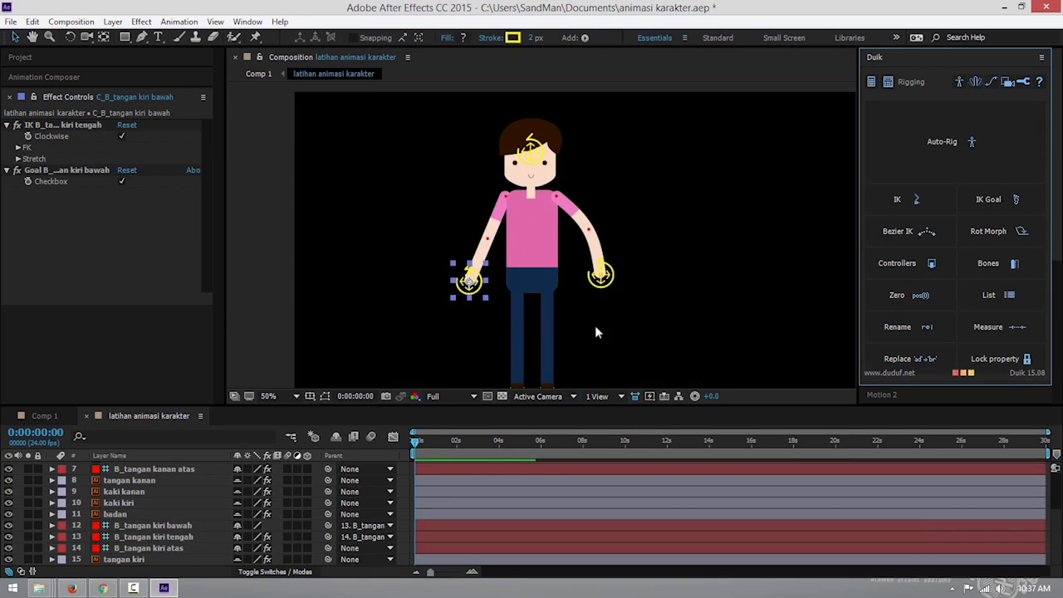
{"action": "left_click_drag", "start_coordinate": [471, 279], "coordinate": [432, 133]}
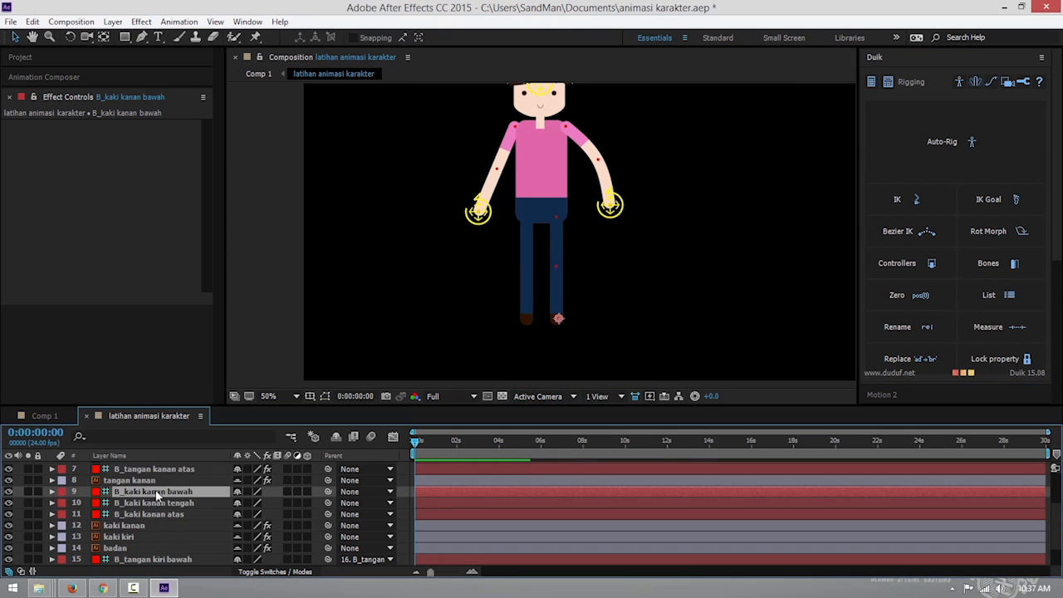
Parent "B_kaki kanan bawah" to "B_kaki kanan tengah", and "B_kaki kanan tengah" to "B_kaki kanan atas".
{"action": "left_click_drag", "start_coordinate": [328, 491], "coordinate": [170, 503]}
{"action": "left_click_drag", "start_coordinate": [328, 502], "coordinate": [172, 514]}
{"action": "left_click", "coordinate": [171, 514]}
Create a medium yellow Duik controller with rotation and horizontal and vertical position for the "B_kaki kanan bawah" bone.
{"action": "left_click", "coordinate": [169, 492]}
{"action": "left_click", "coordinate": [930, 263]}
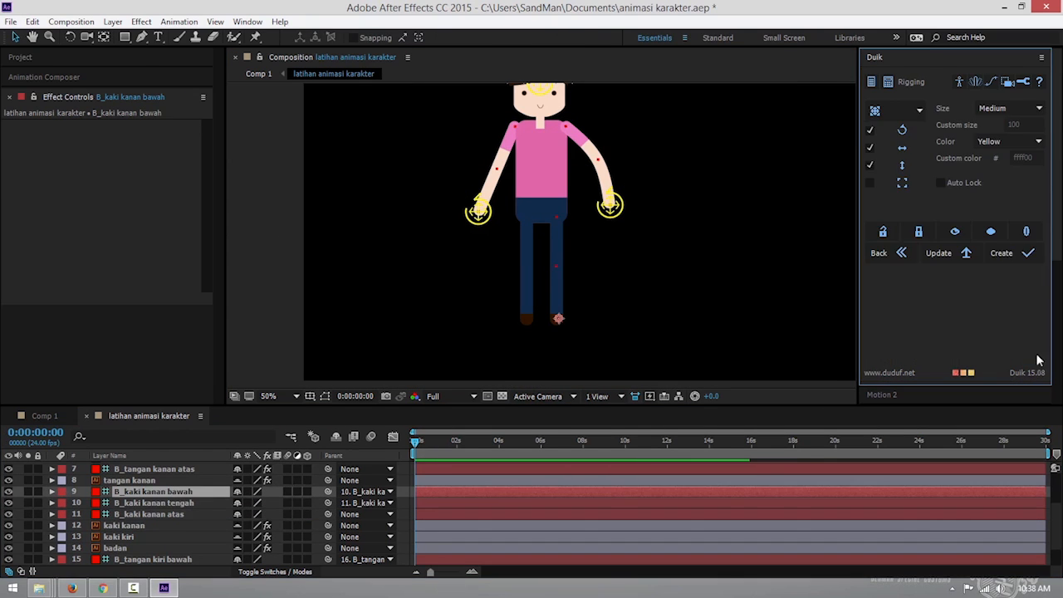
{"action": "left_click", "coordinate": [1027, 253]}
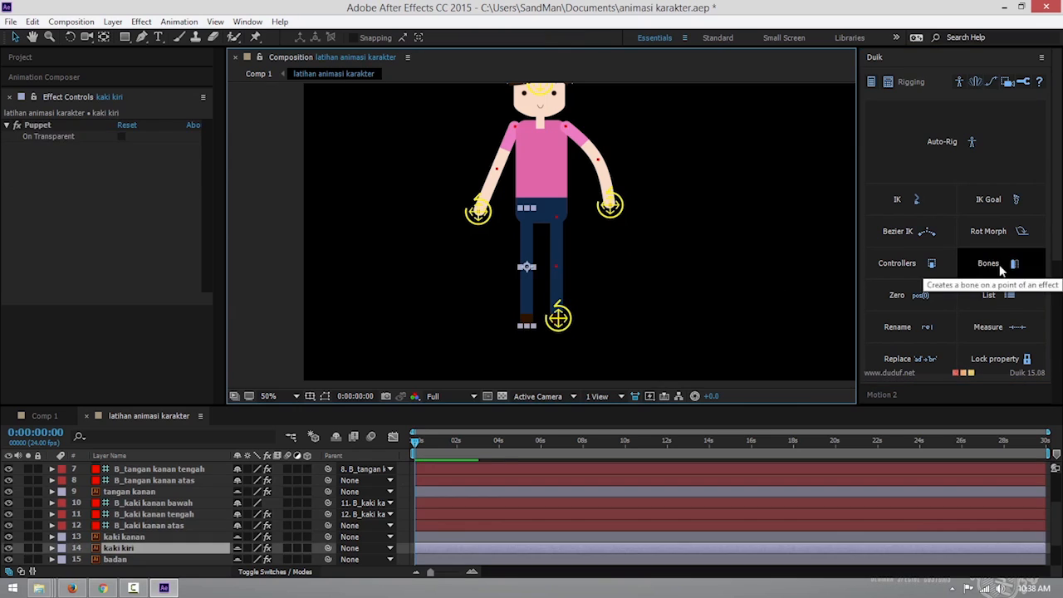
Create Duik bones on the kaki kiri layer and a medium yellow controller for its "B_kaki kiri bawah" bone.
{"action": "left_click", "coordinate": [1000, 268]}
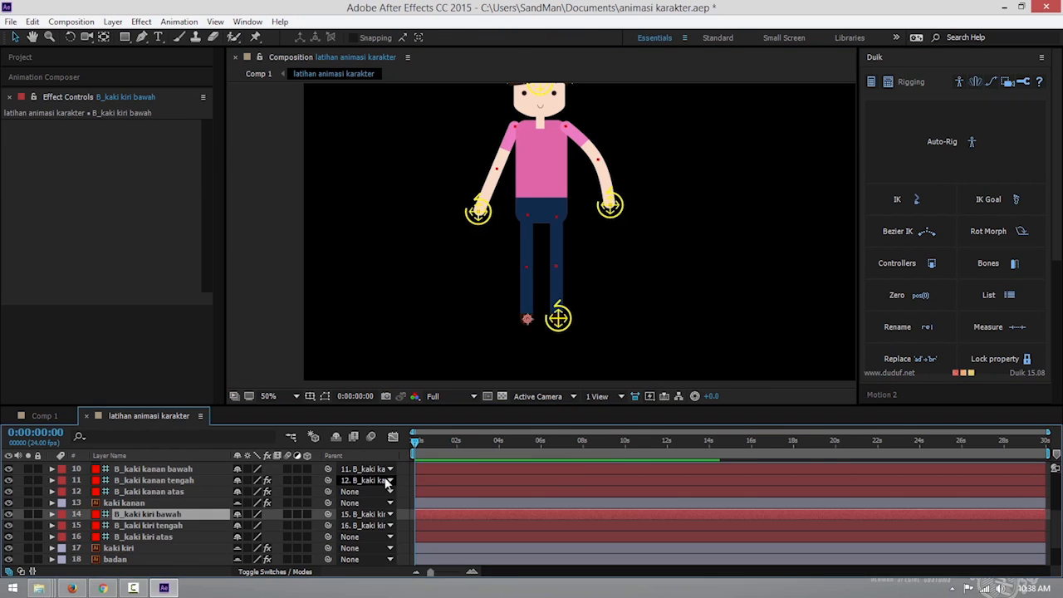
{"action": "left_click", "coordinate": [931, 263]}
{"action": "left_click", "coordinate": [1024, 251]}
Create a Duik IK with goal from the "C_B_kaki kiri bawah" controller and the three kaki kiri bones.
{"action": "left_click", "coordinate": [153, 526]}
{"action": "left_click", "coordinate": [153, 548], "text": "shift"}
{"action": "left_click", "coordinate": [193, 470]}
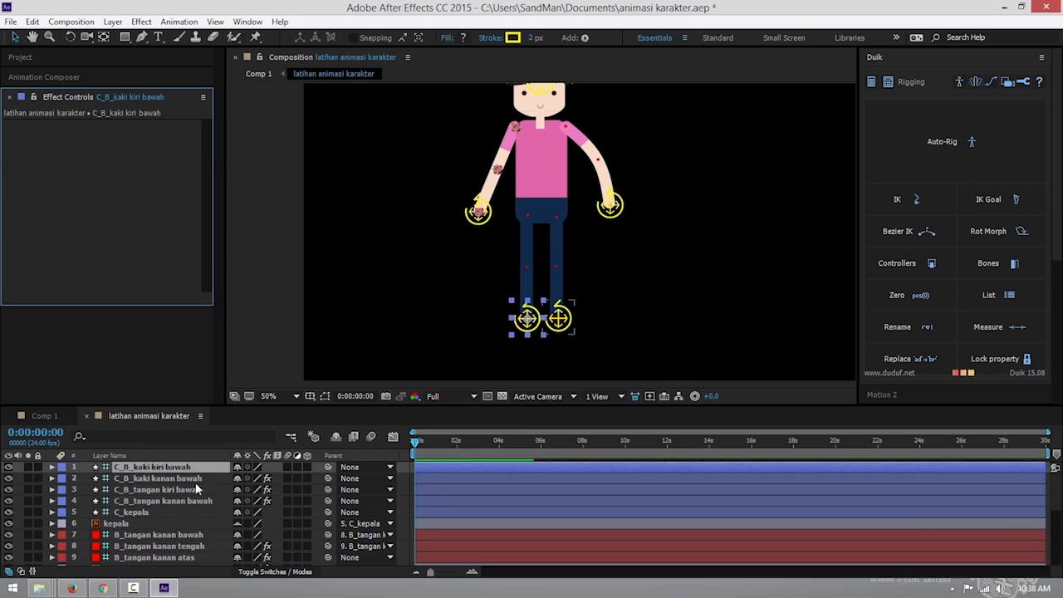
{"action": "scroll", "coordinate": [164, 524], "scroll_direction": "down", "scroll_amount": 5}
{"action": "scroll", "coordinate": [166, 523], "scroll_direction": "up", "scroll_amount": 1}
{"action": "left_click", "coordinate": [170, 503], "text": "ctrl"}
{"action": "left_click", "coordinate": [169, 514], "text": "ctrl"}
{"action": "left_click", "coordinate": [166, 525], "text": "ctrl"}
{"action": "left_click", "coordinate": [912, 200]}
{"action": "left_click", "coordinate": [1005, 232]}
Try moving both foot controllers and the tangan kiri hand controller to test the limbs, and undo the three moves.
{"action": "left_click_drag", "start_coordinate": [527, 318], "coordinate": [564, 242]}
{"action": "left_click_drag", "start_coordinate": [558, 319], "coordinate": [627, 229]}
{"action": "left_click_drag", "start_coordinate": [478, 211], "coordinate": [461, 176]}
{"action": "key", "text": "ctrl+z"}
{"action": "key", "text": "ctrl+z"}
{"action": "key", "text": "ctrl+z"}
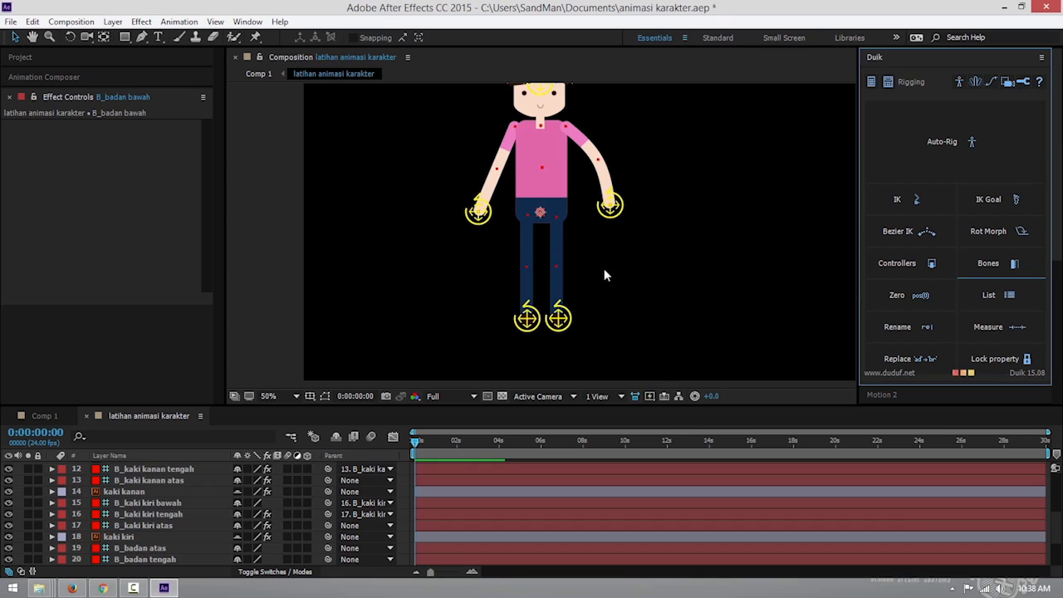
Review the order of the torso bones by selecting the badan atas, tengah and bawah bones in turn.
{"action": "scroll", "coordinate": [205, 536], "scroll_direction": "down", "scroll_amount": 2}
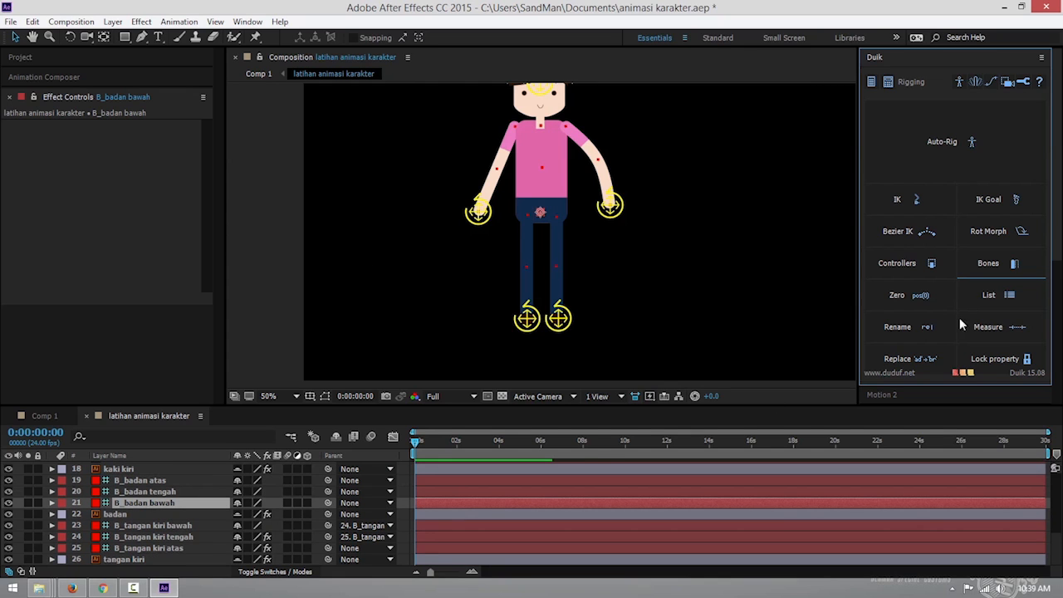
{"action": "left_click", "coordinate": [164, 480]}
{"action": "left_click", "coordinate": [165, 493]}
{"action": "left_click", "coordinate": [162, 503]}
{"action": "left_click", "coordinate": [165, 492]}
{"action": "left_click", "coordinate": [165, 480]}
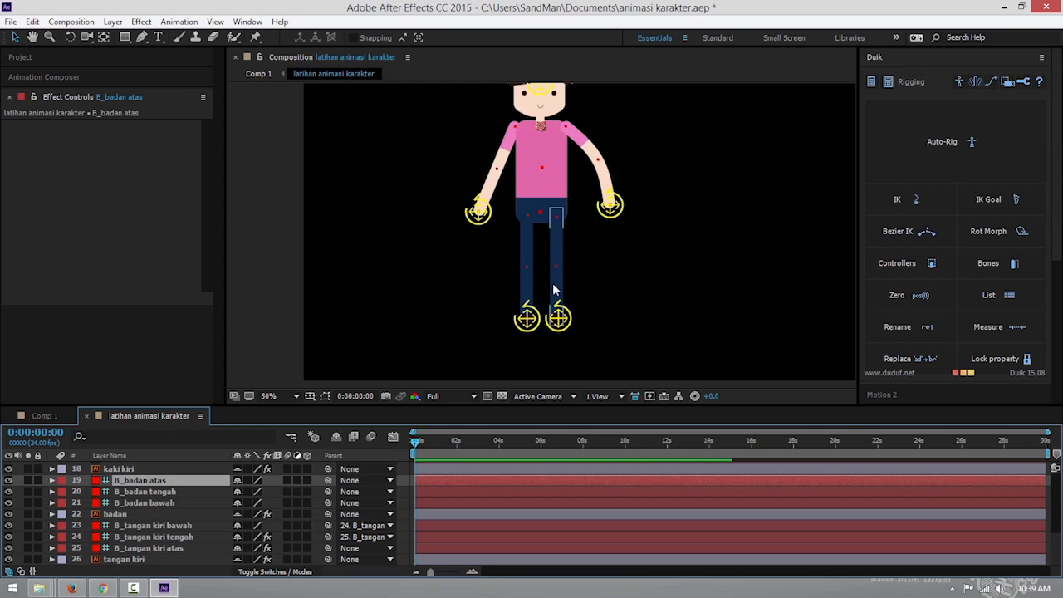
Parent "B_badan atas" to "B_badan tengah", and "B_badan tengah" to "B_badan bawah".
{"action": "scroll", "coordinate": [643, 249], "scroll_direction": "up", "scroll_amount": 2}
{"action": "left_click_drag", "start_coordinate": [649, 320], "coordinate": [644, 240]}
{"action": "key", "text": "v"}
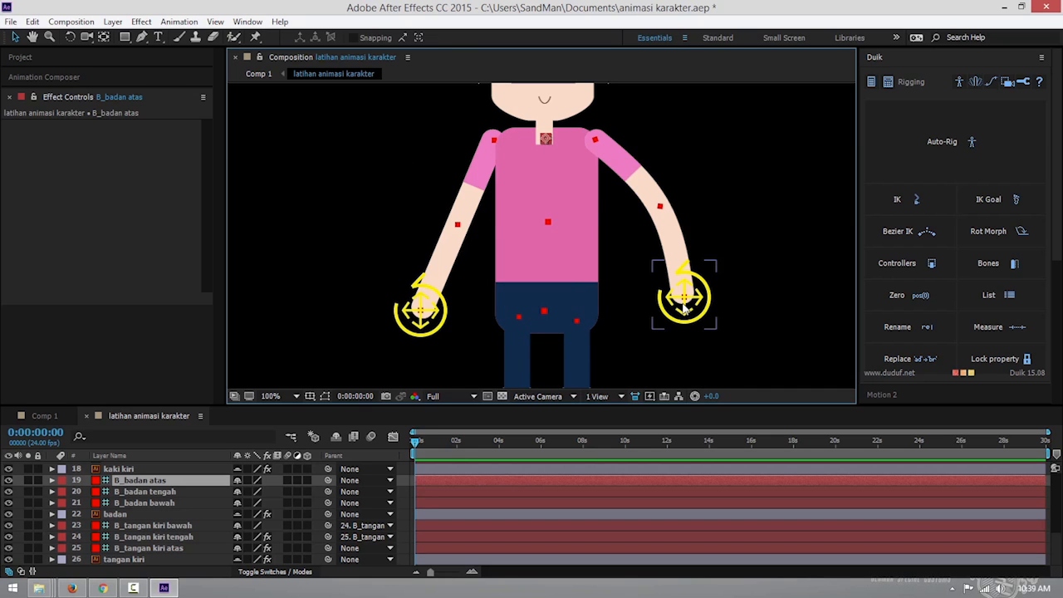
{"action": "key", "text": "comma"}
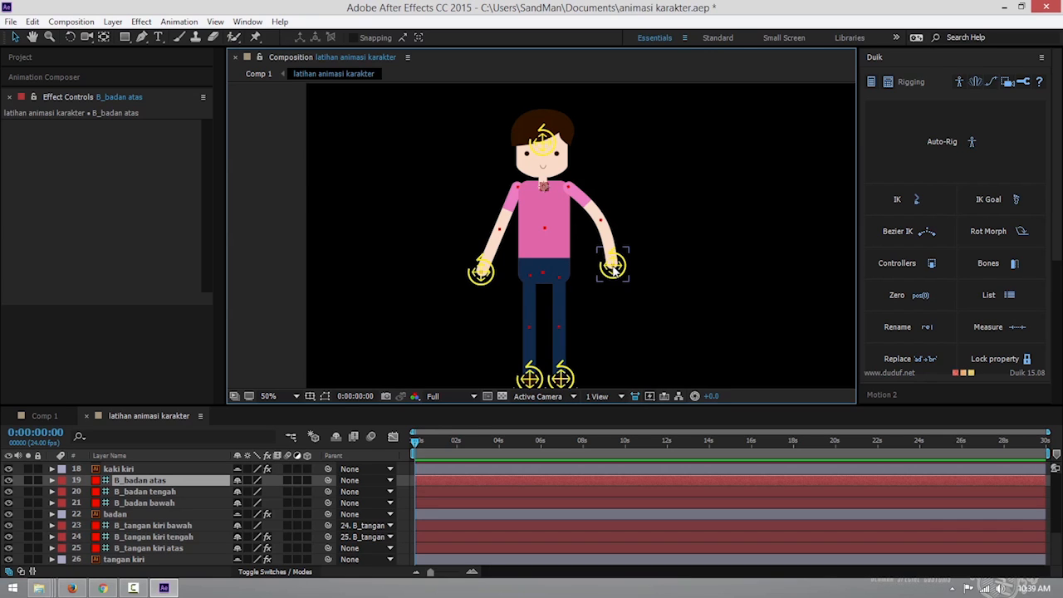
{"action": "scroll", "coordinate": [580, 202], "scroll_direction": "up", "scroll_amount": 2}
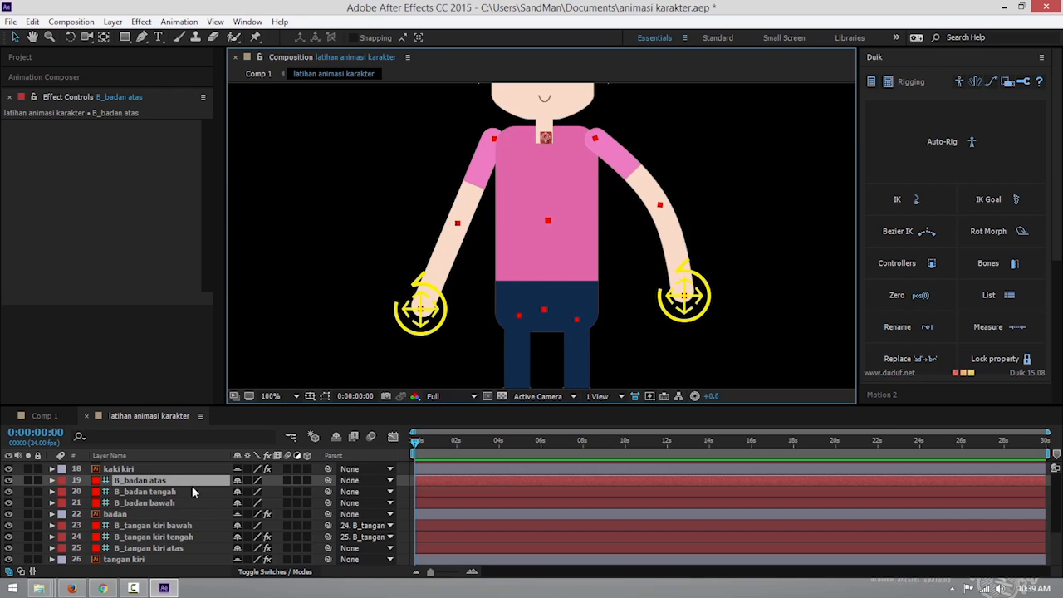
{"action": "left_click_drag", "start_coordinate": [328, 479], "coordinate": [168, 497]}
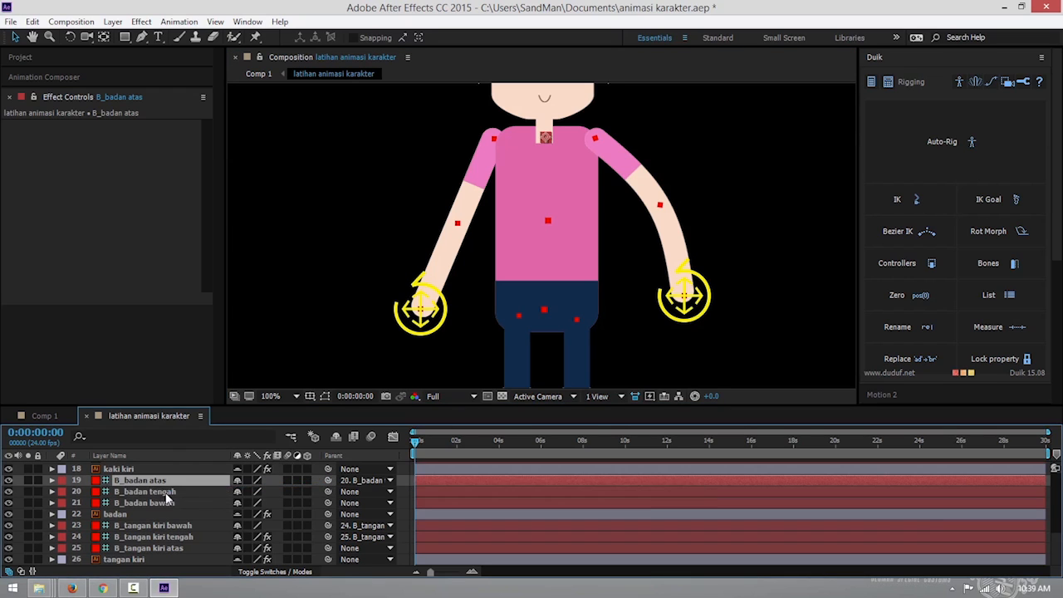
{"action": "left_click", "coordinate": [168, 492]}
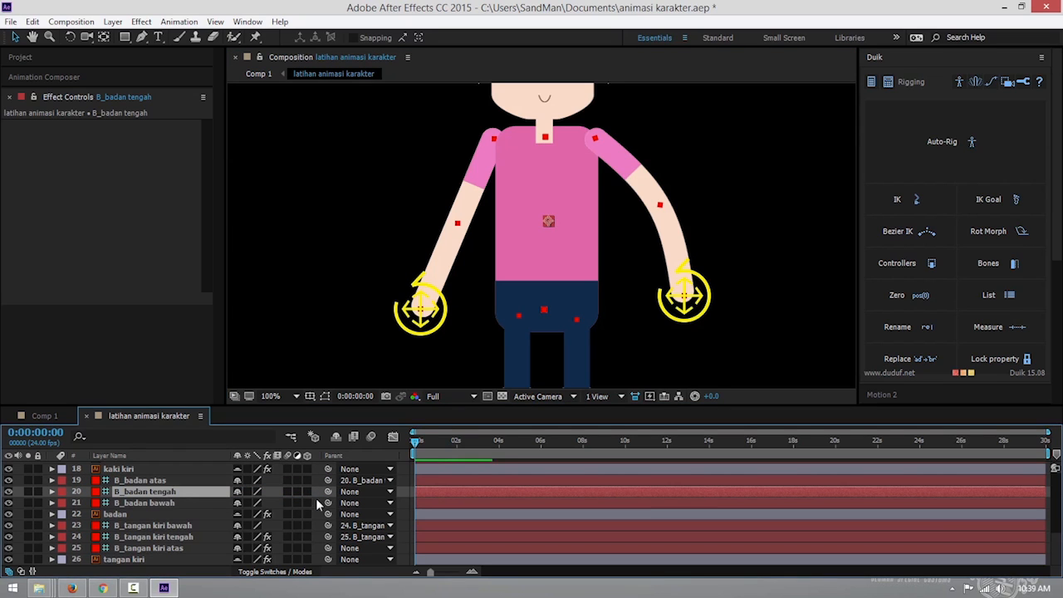
{"action": "left_click_drag", "start_coordinate": [328, 491], "coordinate": [161, 504]}
{"action": "left_click", "coordinate": [152, 503]}
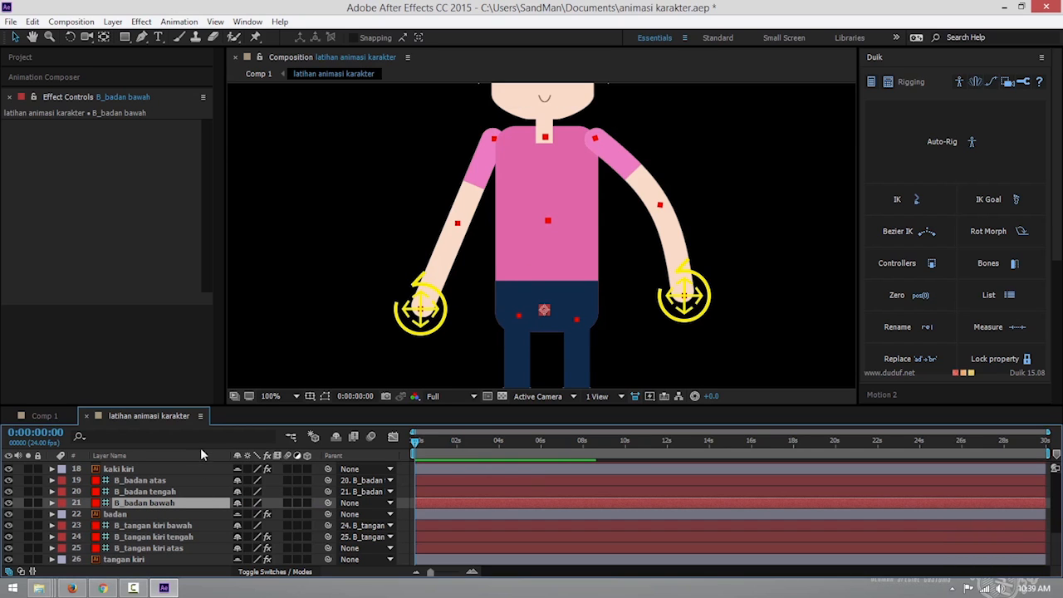
Create a medium yellow Duik controller with rotation and both position axes for the "B_badan atas" bone.
{"action": "left_click", "coordinate": [168, 479]}
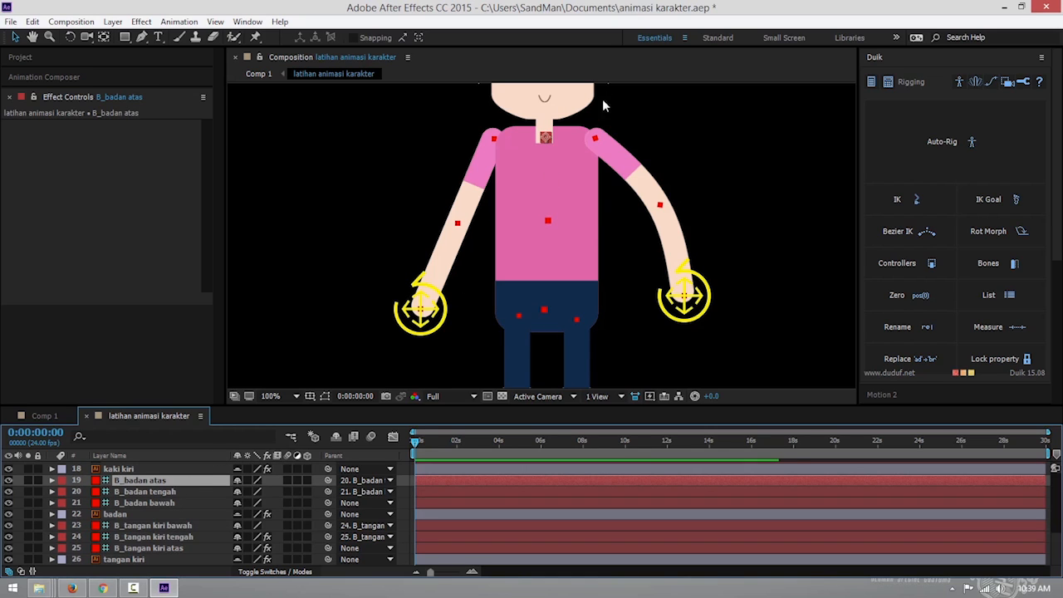
{"action": "left_click", "coordinate": [919, 268]}
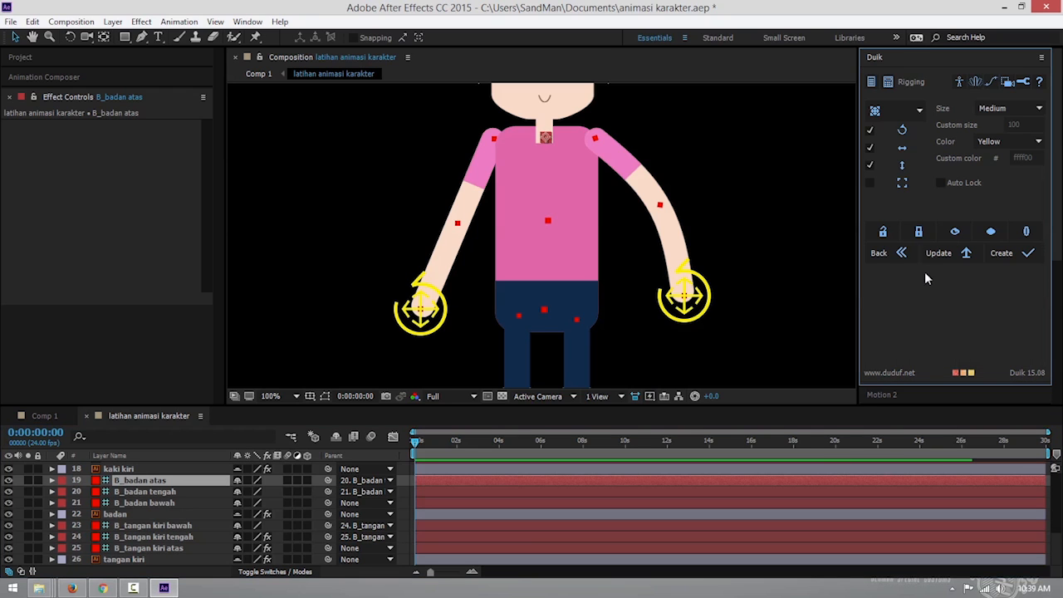
{"action": "left_click", "coordinate": [1027, 252]}
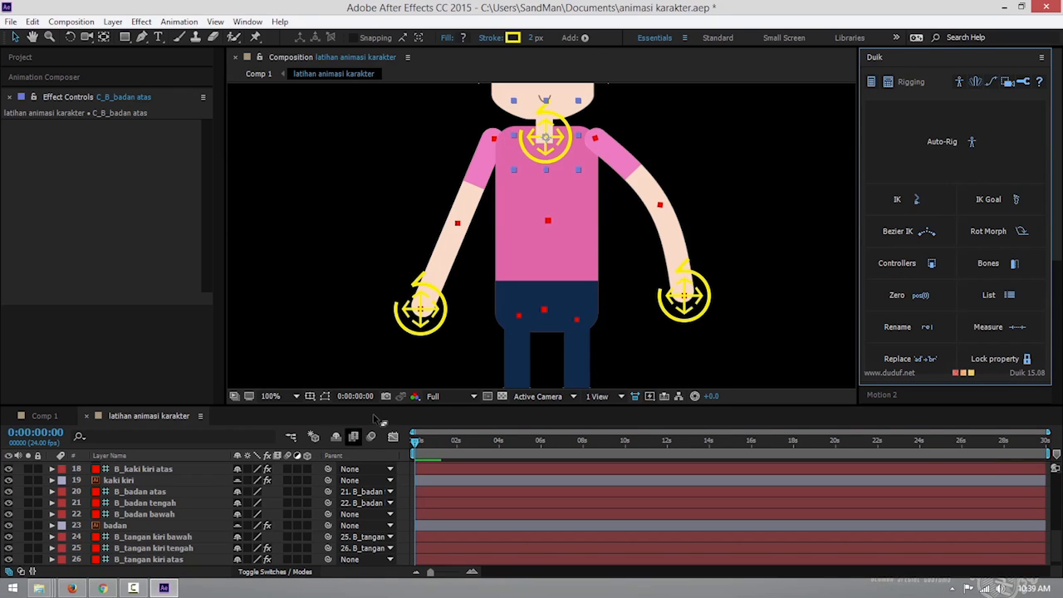
Create a Duik 2-layer IK with goal from the "C_B_badan atas" controller and the badan atas, tengah and bawah bones.
{"action": "scroll", "coordinate": [167, 521], "scroll_direction": "up", "scroll_amount": 5}
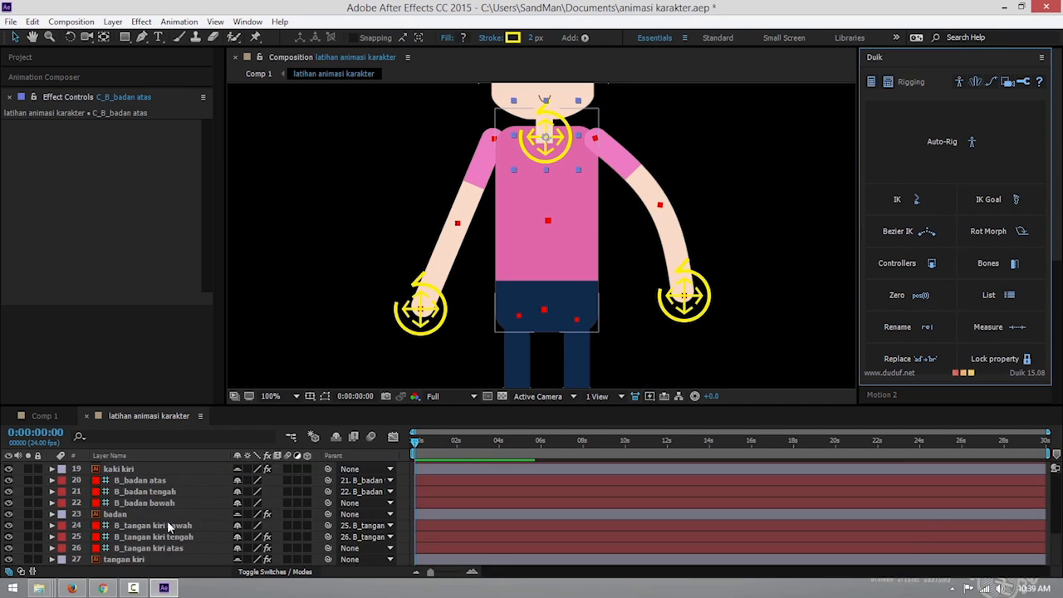
{"action": "scroll", "coordinate": [167, 521], "scroll_direction": "down", "scroll_amount": 5}
{"action": "scroll", "coordinate": [160, 536], "scroll_direction": "up", "scroll_amount": 1}
{"action": "left_click", "coordinate": [162, 515]}
{"action": "left_click", "coordinate": [162, 526], "text": "ctrl"}
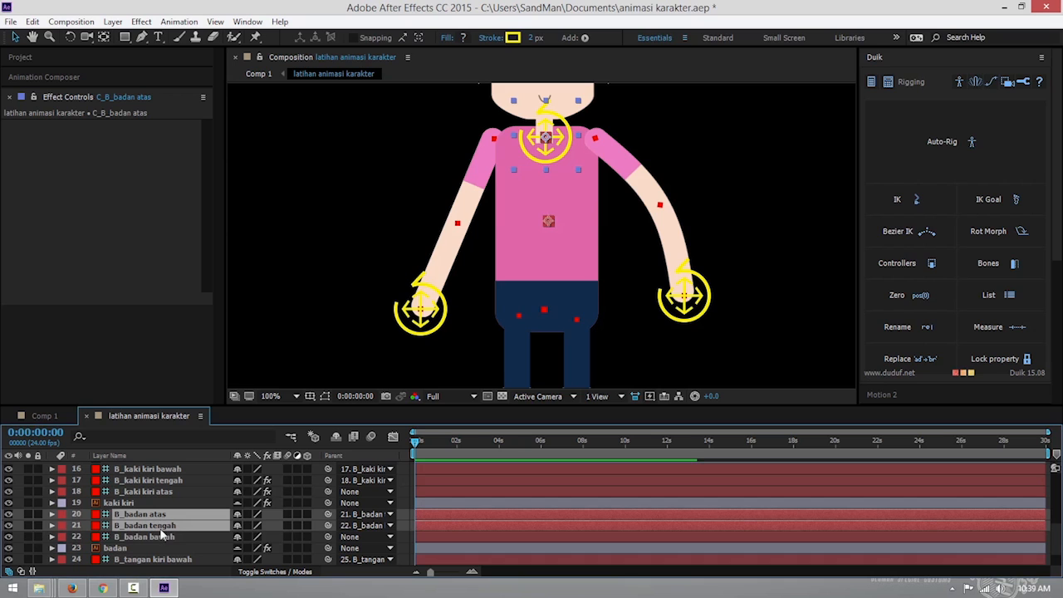
{"action": "left_click", "coordinate": [161, 537], "text": "ctrl"}
{"action": "left_click", "coordinate": [903, 199]}
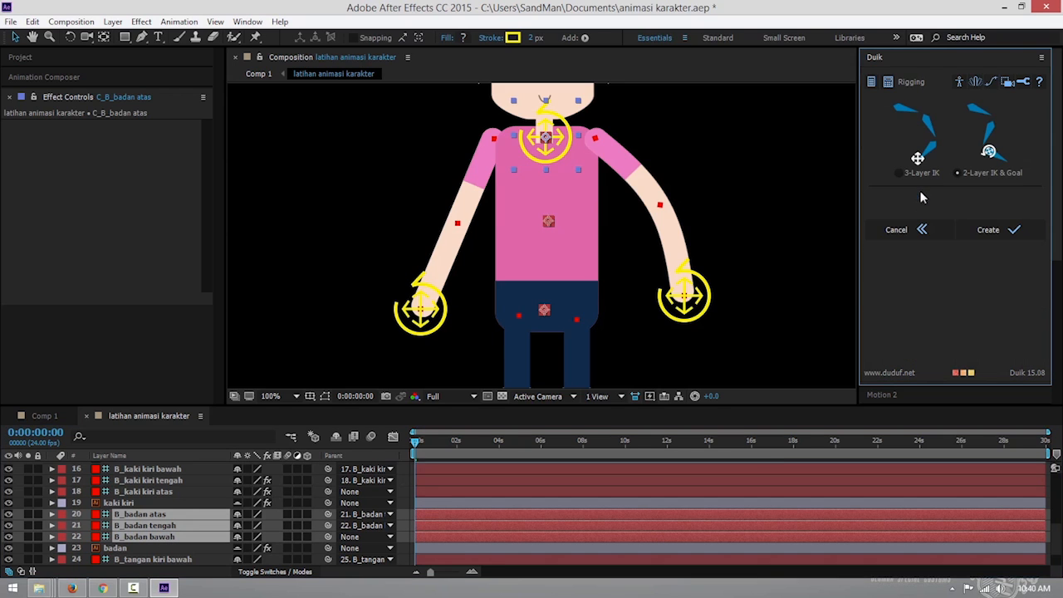
{"action": "left_click", "coordinate": [988, 229]}
Try moving the badan atas controller to both sides to test the torso bend, and undo the moves.
{"action": "left_click_drag", "start_coordinate": [545, 137], "coordinate": [597, 124]}
{"action": "left_click_drag", "start_coordinate": [572, 196], "coordinate": [487, 153]}
{"action": "scroll", "coordinate": [535, 199], "scroll_direction": "down", "scroll_amount": 2}
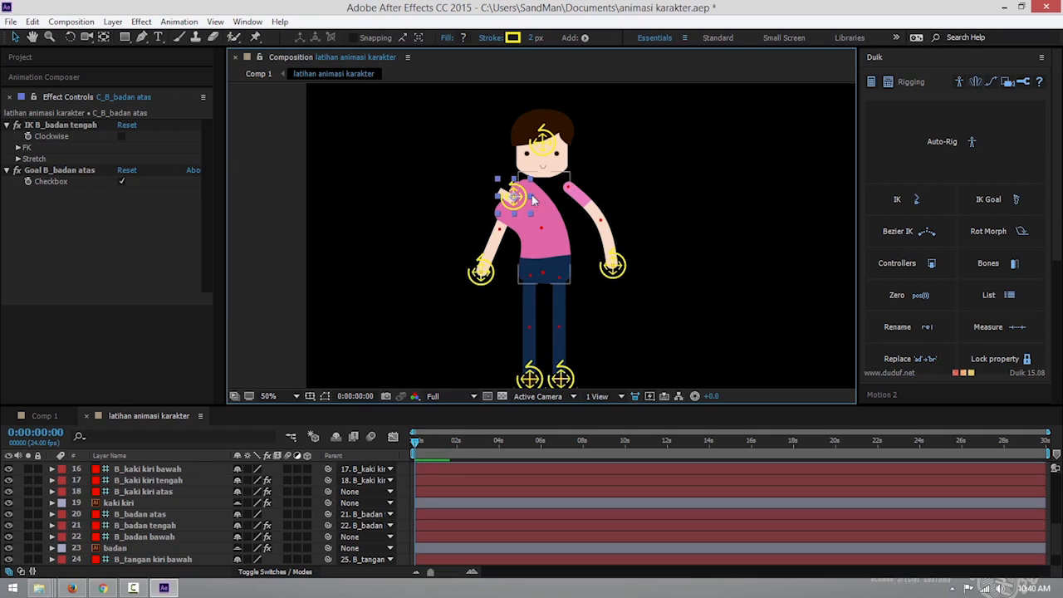
{"action": "left_click_drag", "start_coordinate": [517, 196], "coordinate": [587, 194]}
{"action": "left_click_drag", "start_coordinate": [649, 232], "coordinate": [593, 225]}
{"action": "key", "text": "ctrl+z"}
{"action": "key", "text": "ctrl+z"}
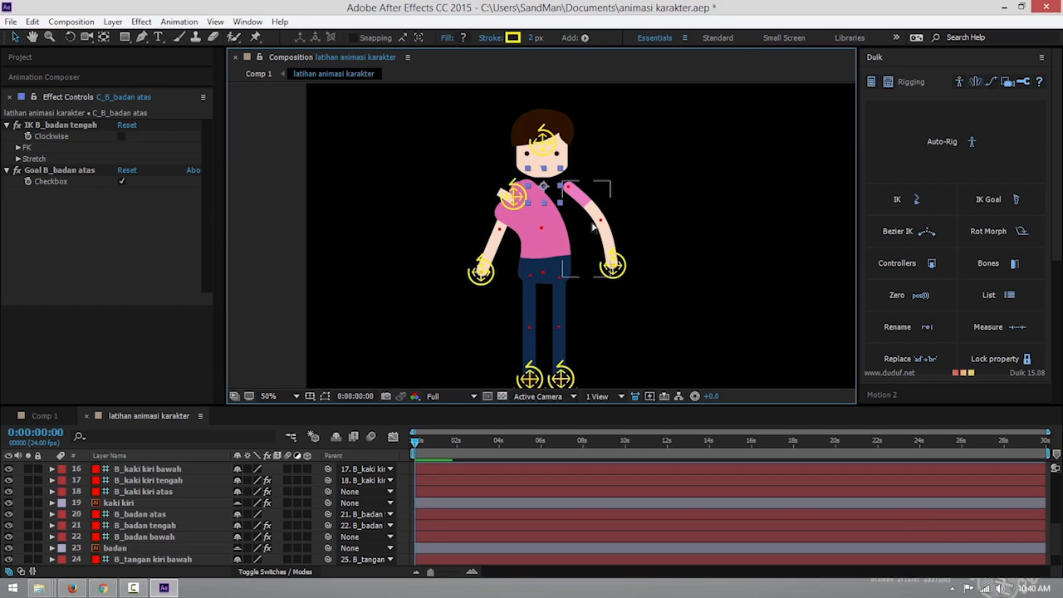
Examine where the head, shoulder and hip bones sit relative to the three torso bones.
{"action": "scroll", "coordinate": [577, 211], "scroll_direction": "up", "scroll_amount": 2}
{"action": "scroll", "coordinate": [575, 209], "scroll_direction": "down", "scroll_amount": 1}
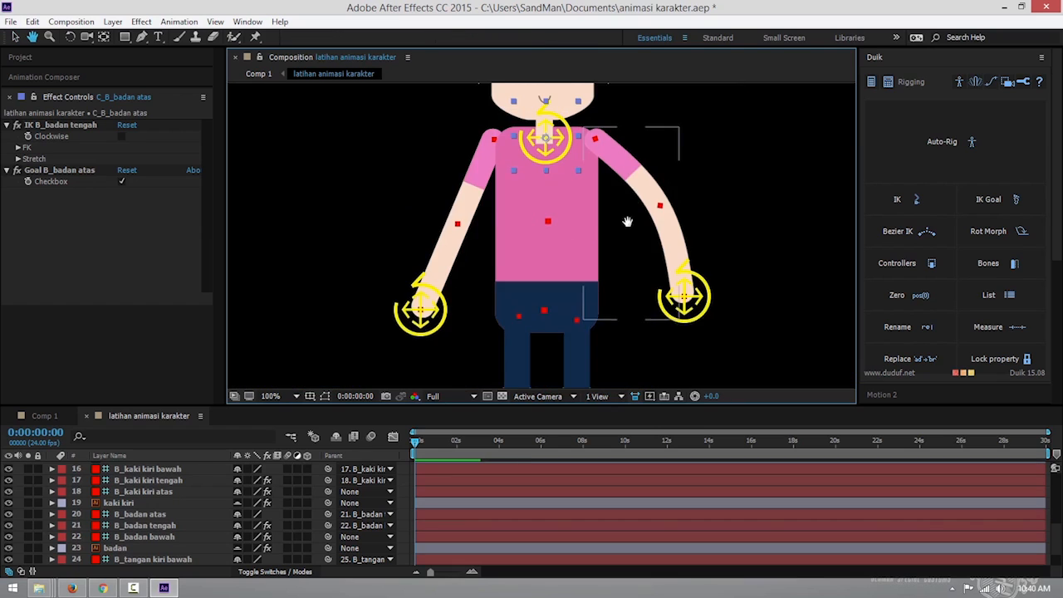
{"action": "left_click_drag", "start_coordinate": [631, 205], "coordinate": [618, 279]}
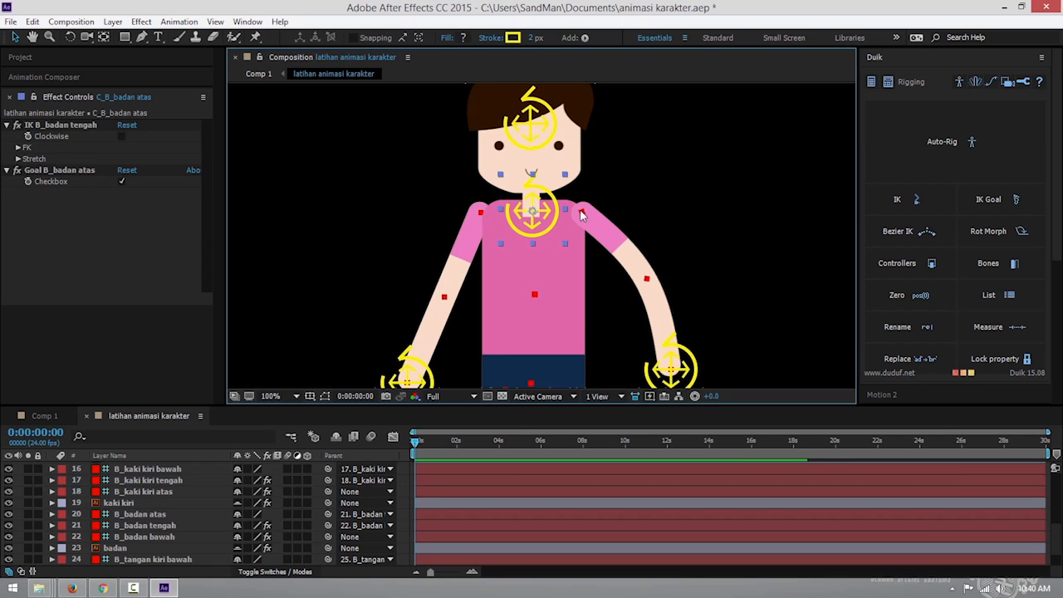
{"action": "key", "text": "comma"}
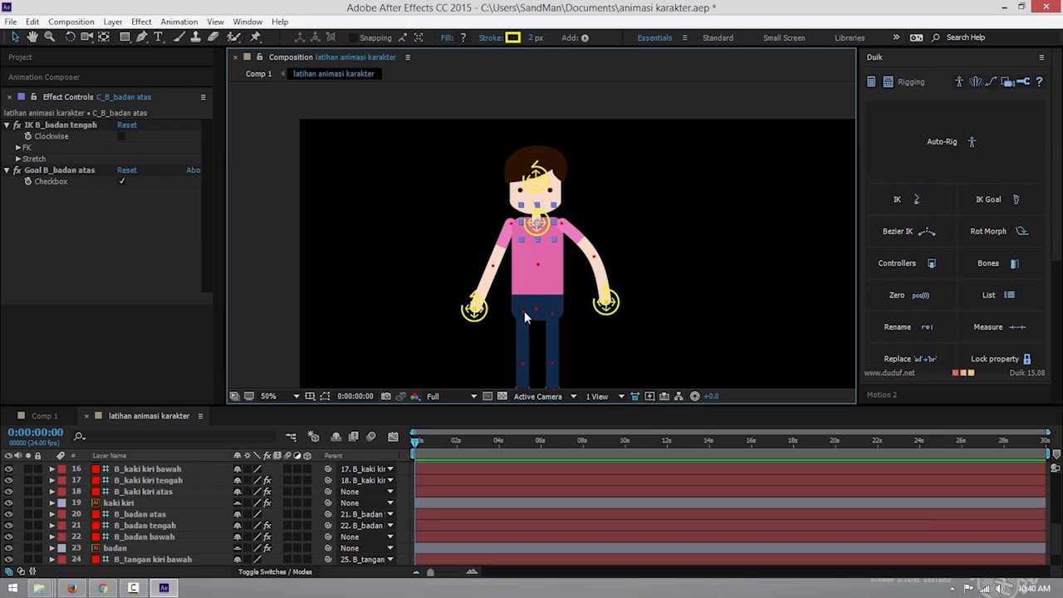
{"action": "key", "text": "period"}
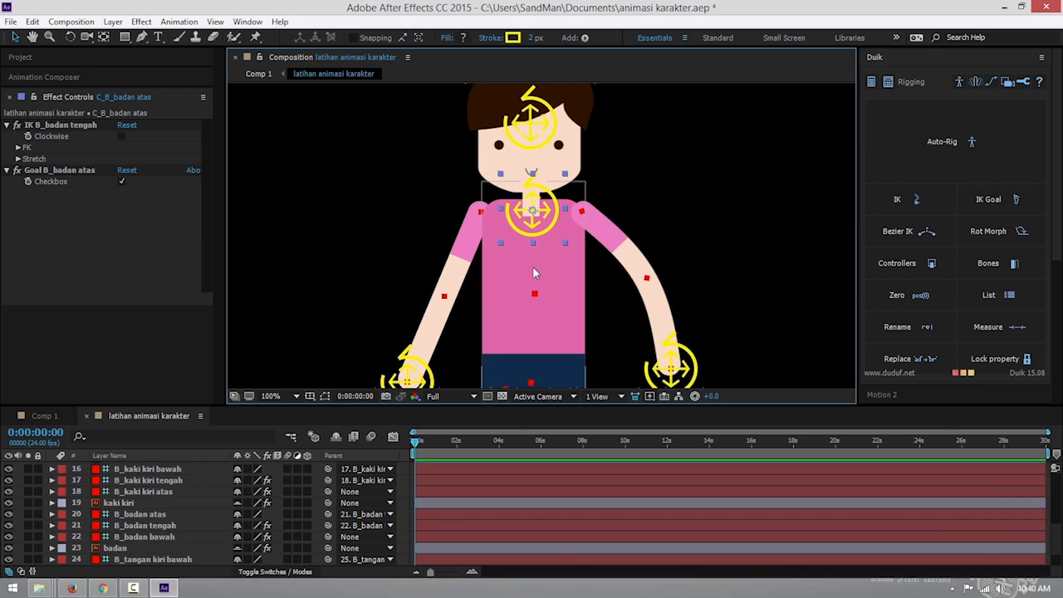
{"action": "left_click_drag", "start_coordinate": [538, 286], "coordinate": [562, 122]}
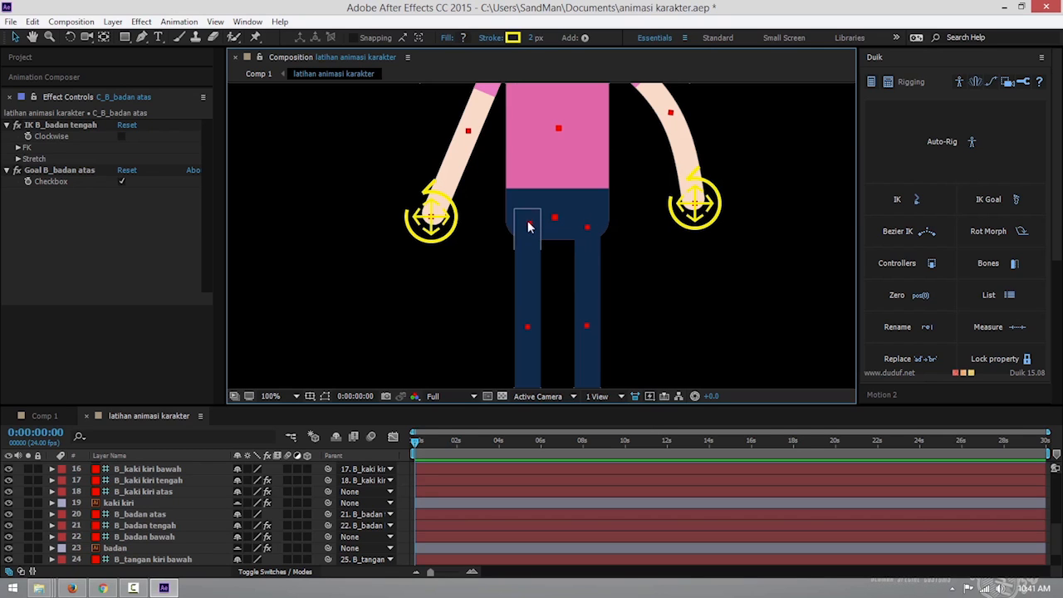
{"action": "key", "text": "h"}
{"action": "left_click_drag", "start_coordinate": [621, 157], "coordinate": [620, 268]}
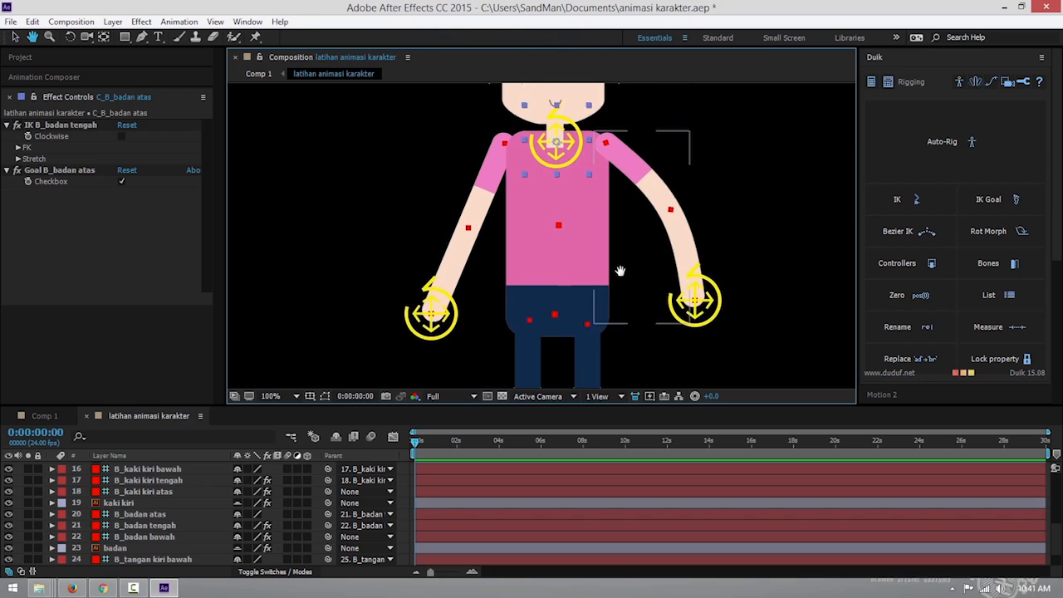
{"action": "key", "text": "v"}
Parent the head controller "C_kepala" to the "B_badan atas" bone.
{"action": "scroll", "coordinate": [177, 491], "scroll_direction": "up", "scroll_amount": 5}
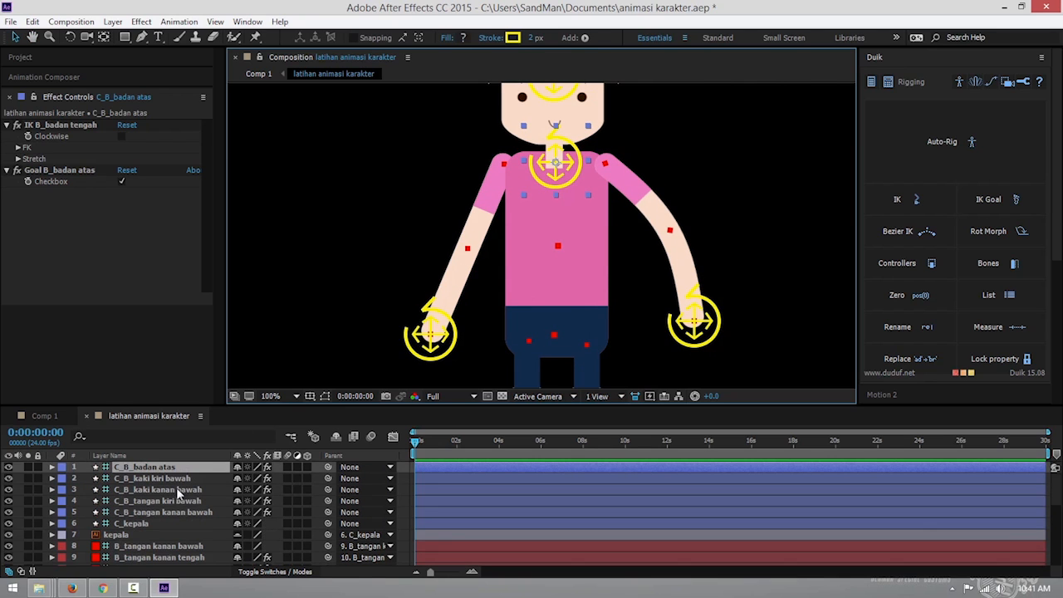
{"action": "left_click", "coordinate": [142, 547]}
{"action": "left_click", "coordinate": [137, 535]}
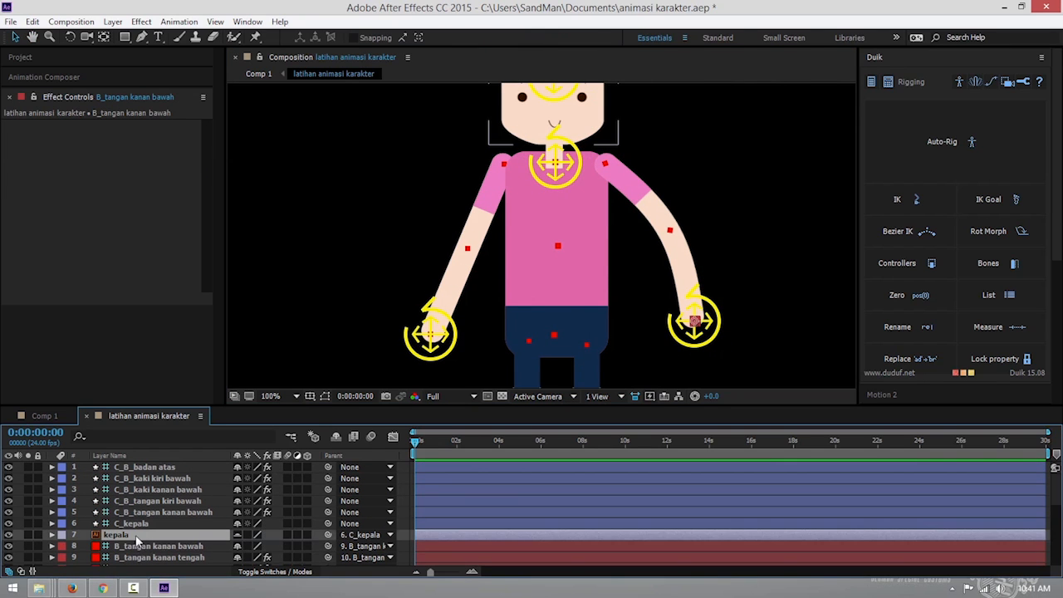
{"action": "key", "text": "space"}
{"action": "left_click_drag", "start_coordinate": [525, 219], "coordinate": [514, 334]}
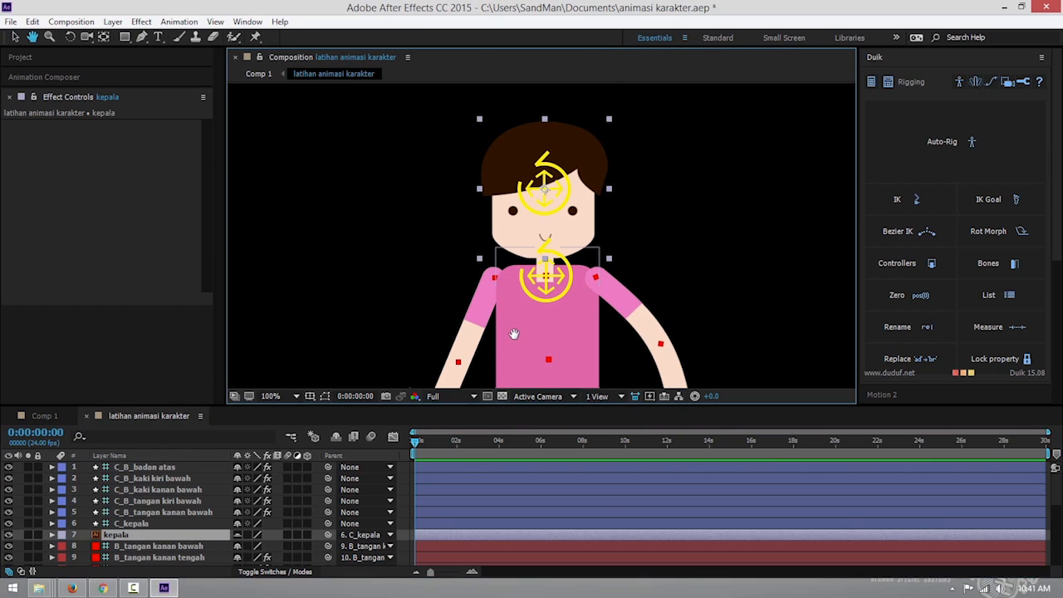
{"action": "scroll", "coordinate": [517, 302], "scroll_direction": "down", "scroll_amount": 3}
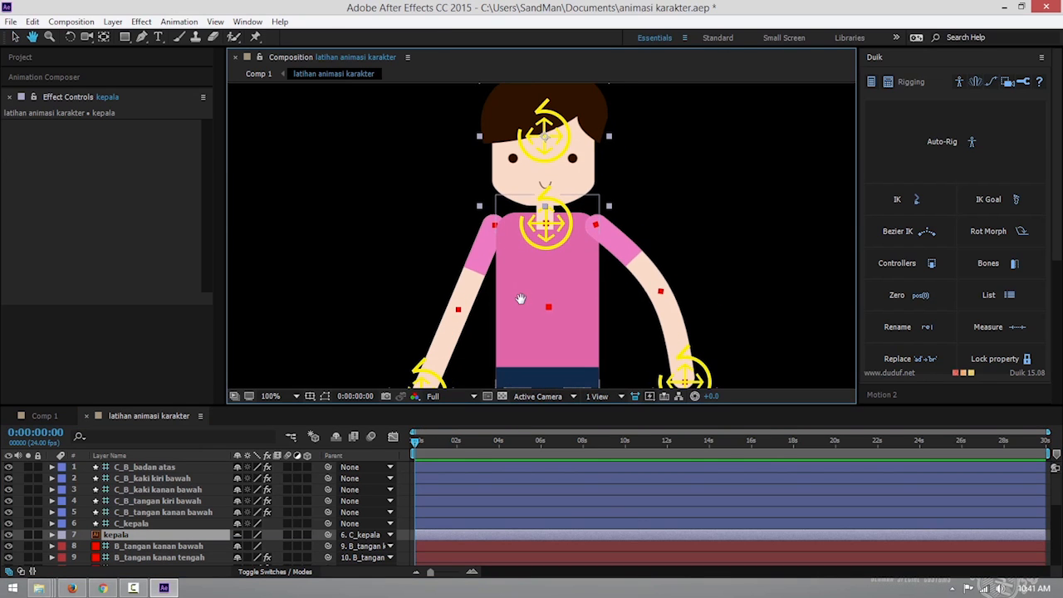
{"action": "left_click", "coordinate": [142, 466]}
{"action": "left_click", "coordinate": [141, 522]}
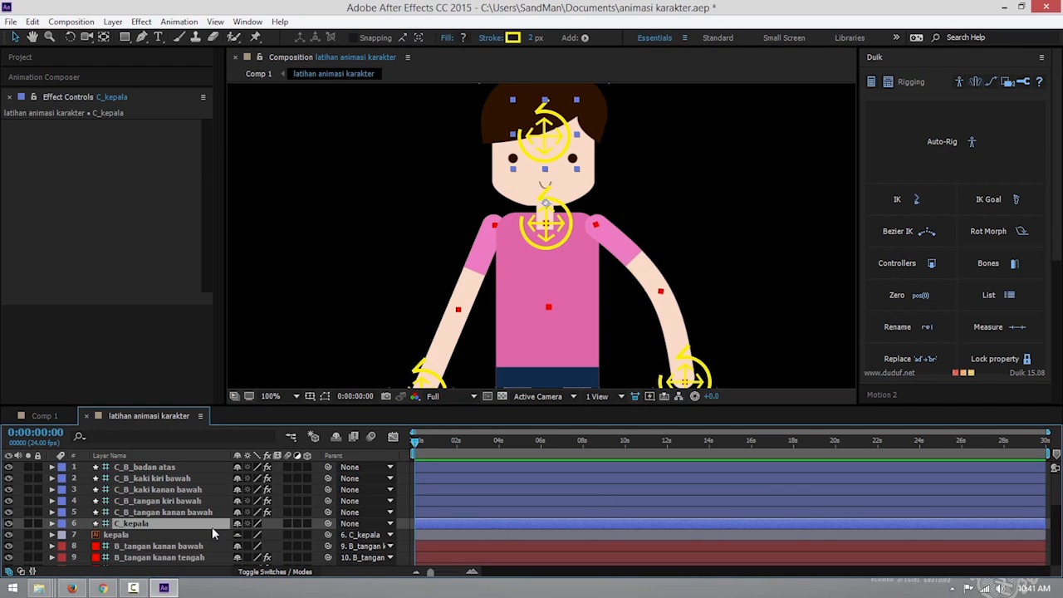
{"action": "left_click", "coordinate": [384, 525]}
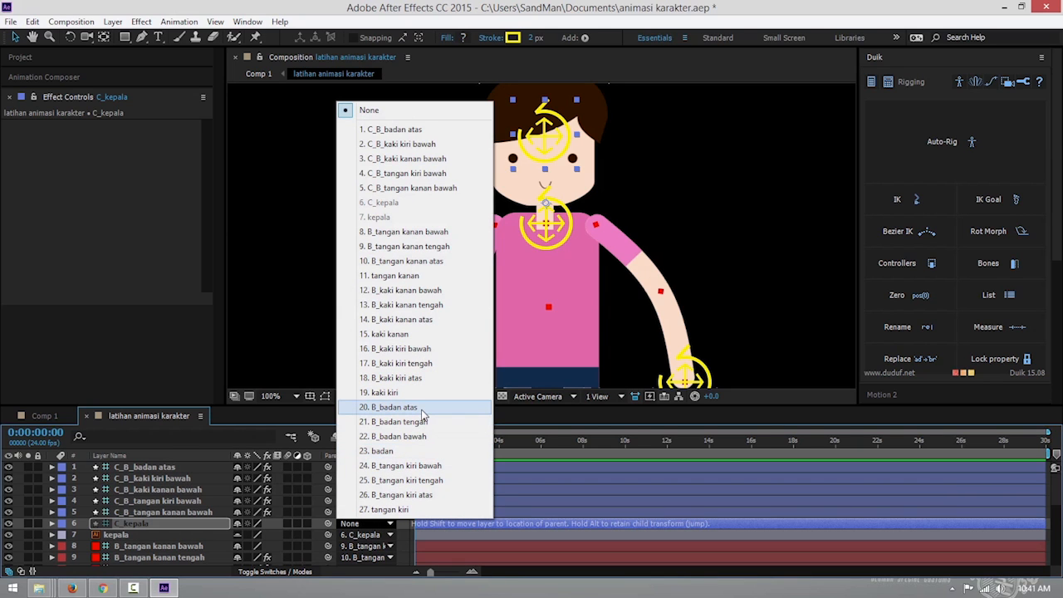
{"action": "left_click", "coordinate": [390, 407]}
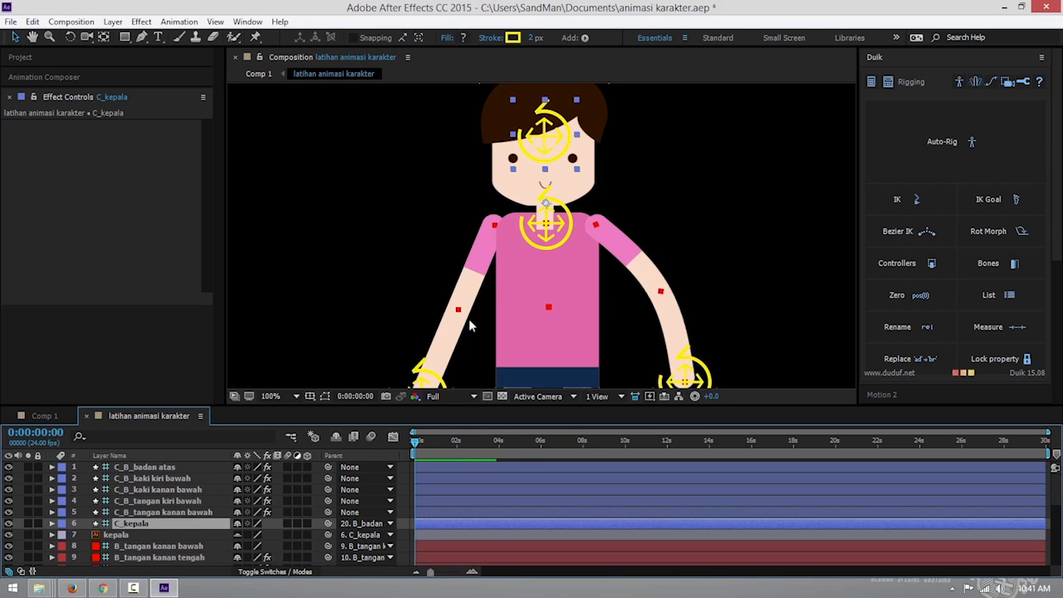
Parent the upper arm bone "B_tangan kanan atas" to "B_badan atas".
{"action": "scroll", "coordinate": [172, 514], "scroll_direction": "down", "scroll_amount": 2}
{"action": "left_click", "coordinate": [170, 479]}
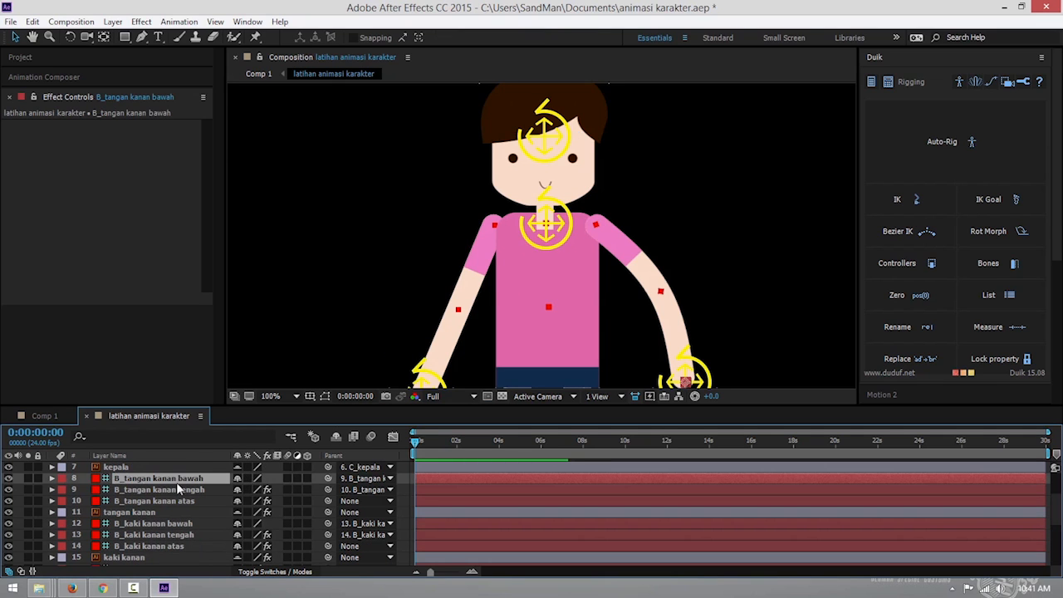
{"action": "left_click", "coordinate": [180, 498]}
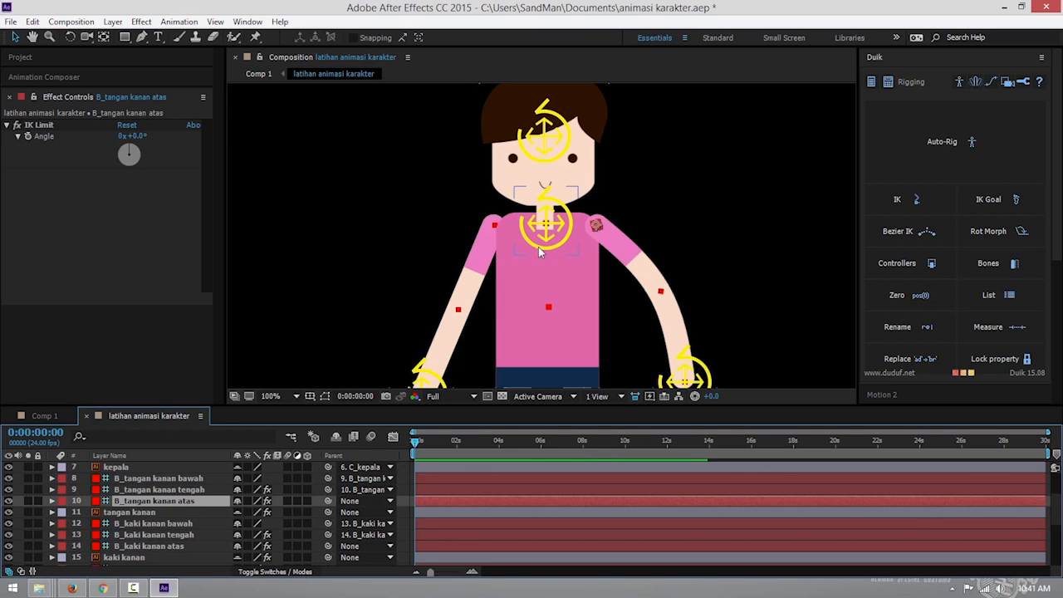
{"action": "left_click", "coordinate": [378, 501]}
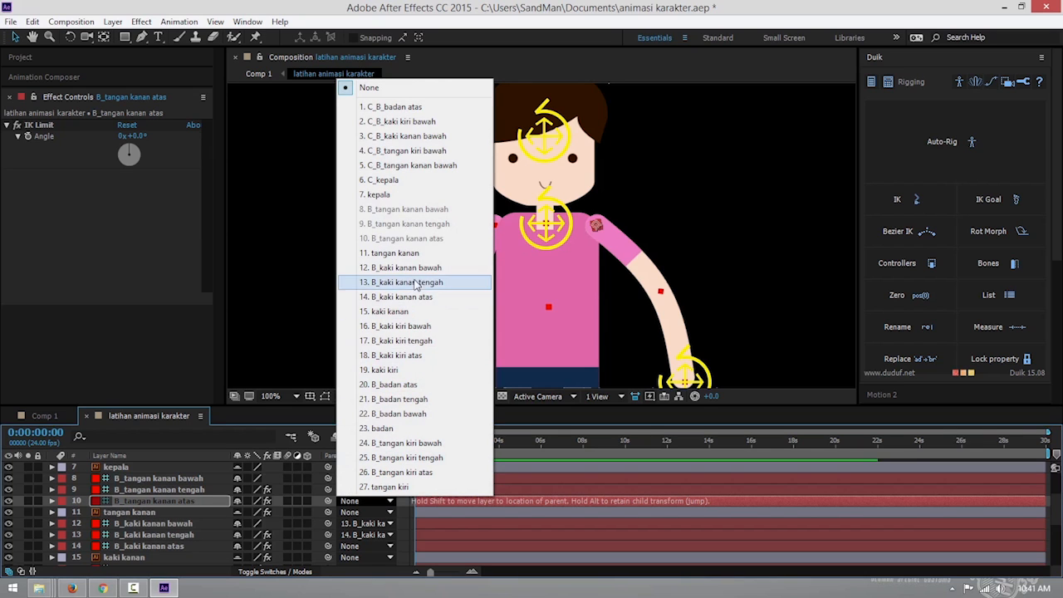
{"action": "left_click", "coordinate": [415, 384]}
Parent the upper leg bone "B_kaki kanan atas" to "B_badan tengah".
{"action": "left_click", "coordinate": [152, 525]}
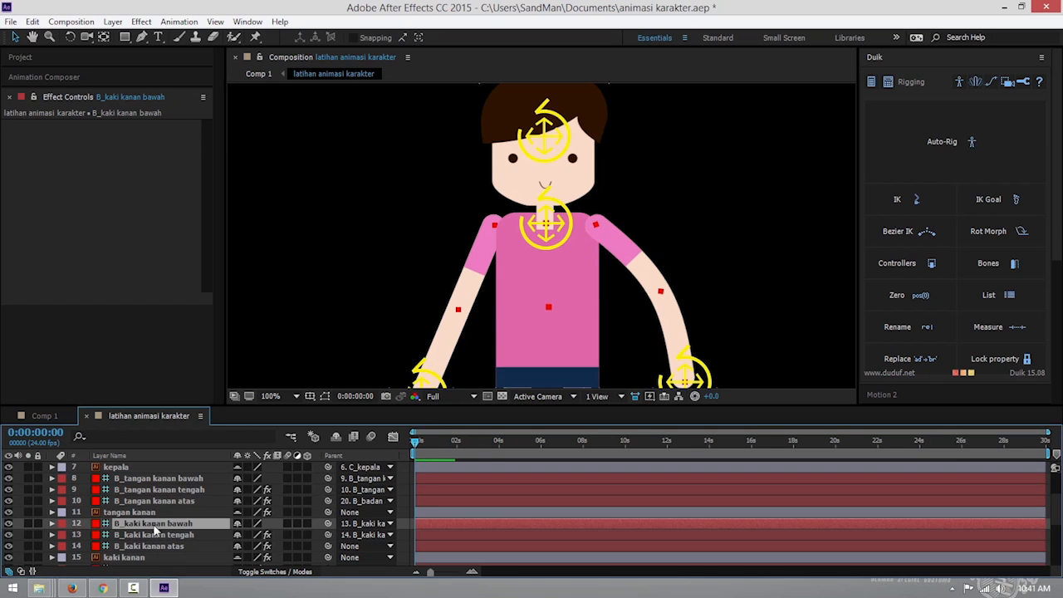
{"action": "scroll", "coordinate": [153, 524], "scroll_direction": "down", "scroll_amount": 2}
{"action": "key", "text": "comma"}
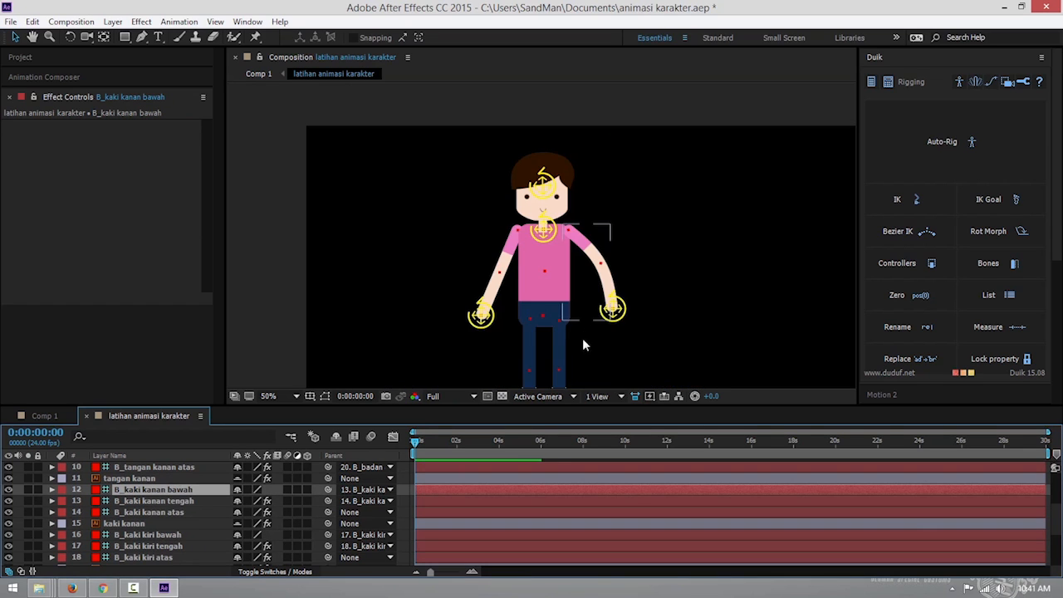
{"action": "key", "text": "comma"}
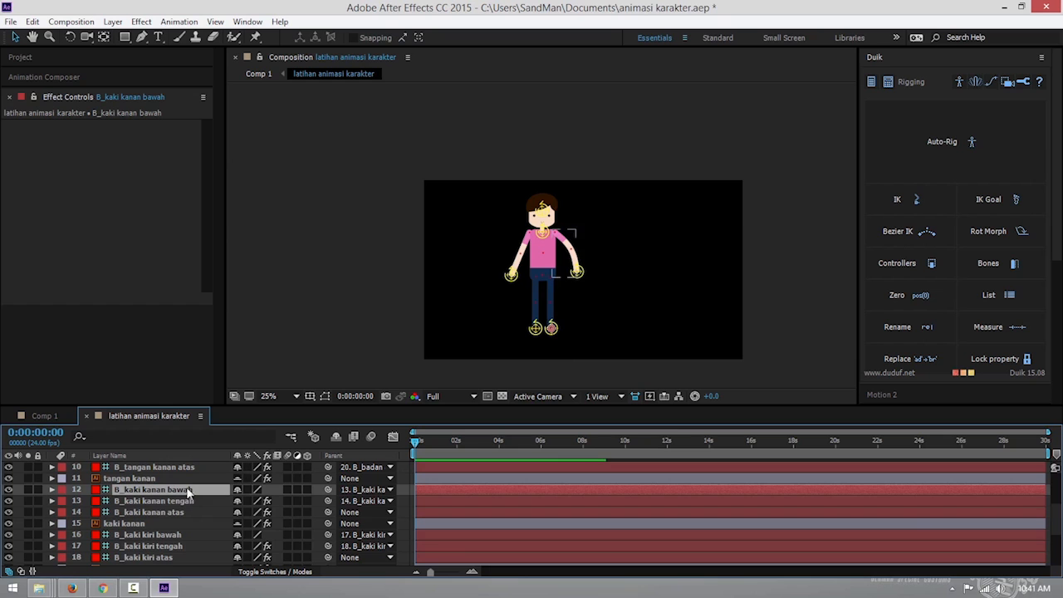
{"action": "left_click", "coordinate": [165, 512]}
{"action": "scroll", "coordinate": [577, 322], "scroll_direction": "up", "scroll_amount": 5}
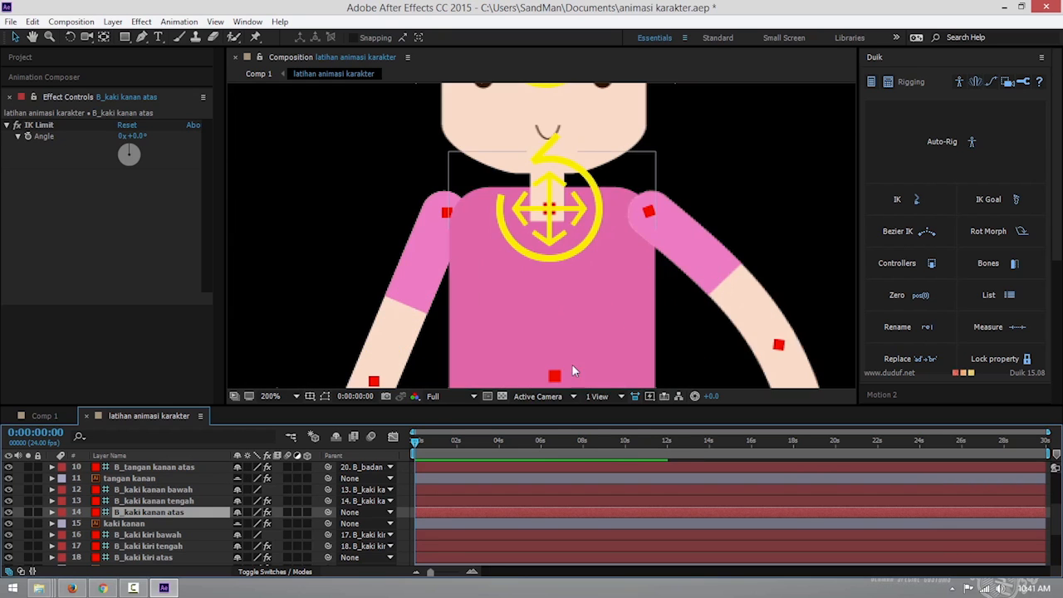
{"action": "scroll", "coordinate": [566, 363], "scroll_direction": "down", "scroll_amount": 2}
{"action": "scroll", "coordinate": [624, 343], "scroll_direction": "down", "scroll_amount": 3}
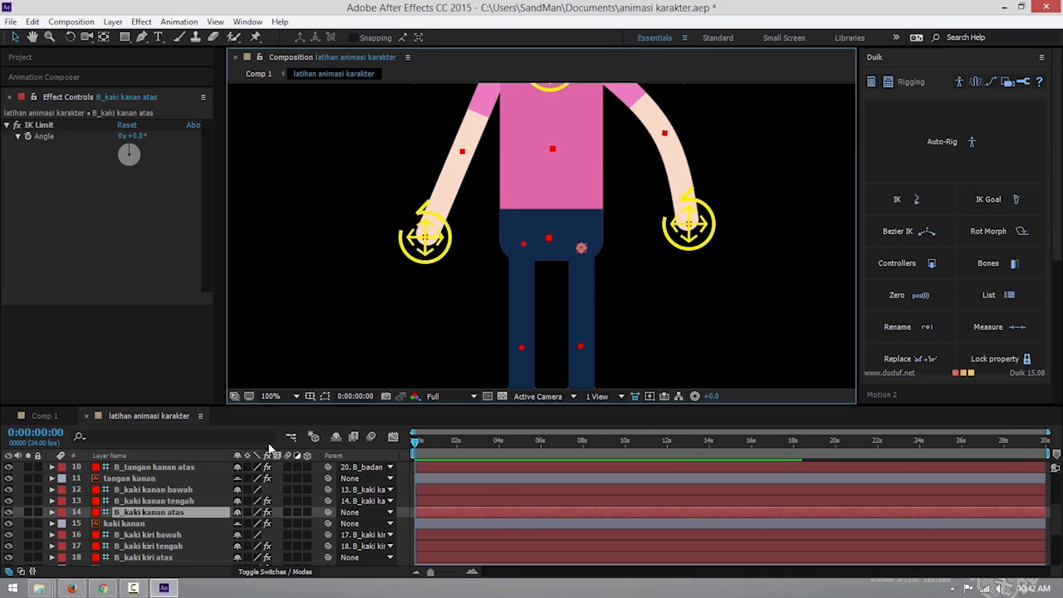
{"action": "left_click", "coordinate": [365, 512]}
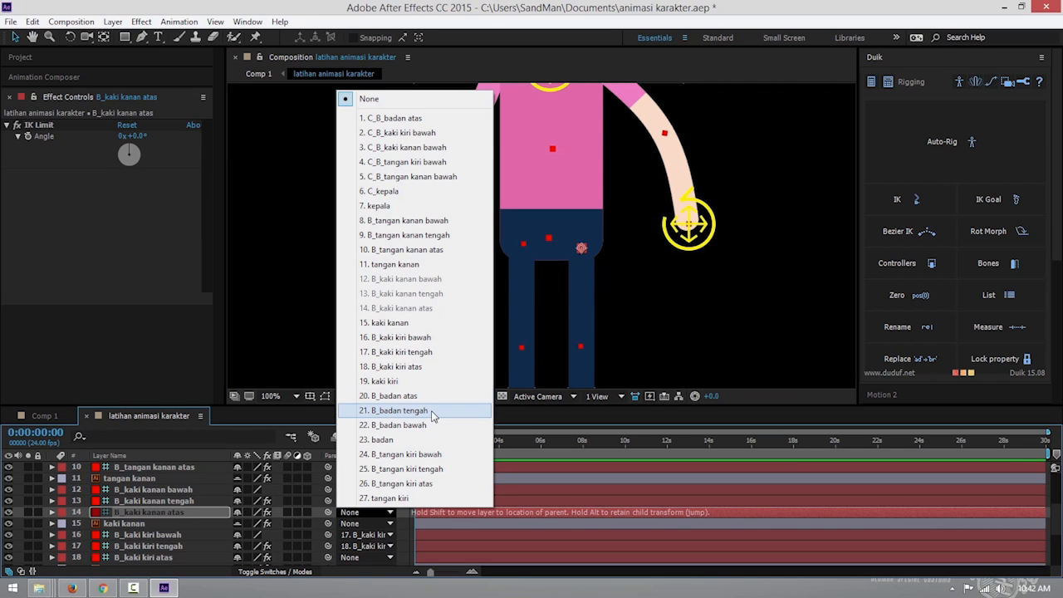
{"action": "left_click", "coordinate": [433, 412]}
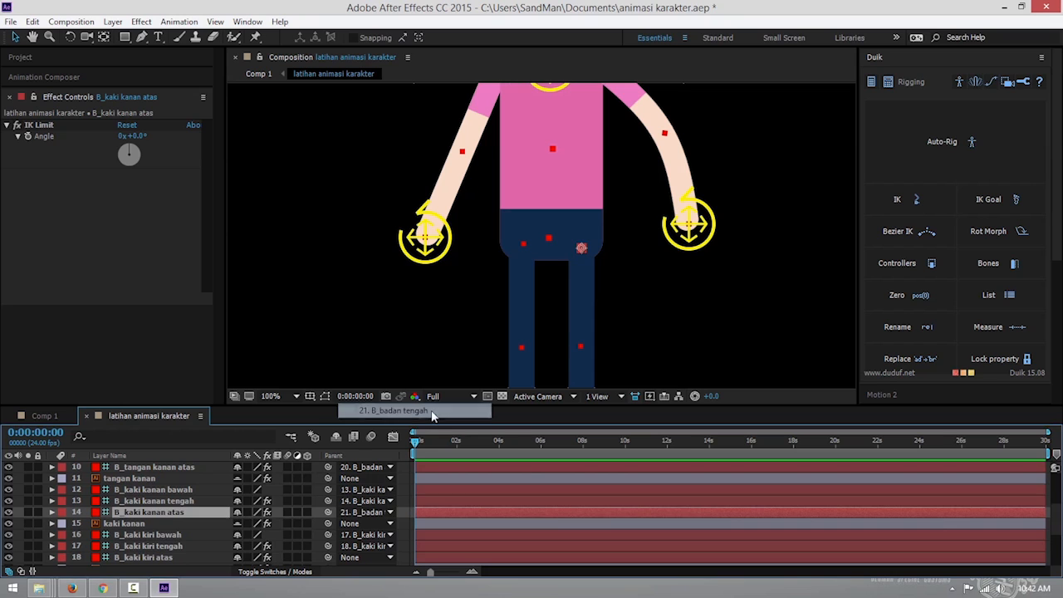
Parent the upper leg bone "B_kaki kiri atas" to "B_badan bawah".
{"action": "left_click", "coordinate": [131, 534]}
{"action": "scroll", "coordinate": [153, 528], "scroll_direction": "down", "scroll_amount": 1}
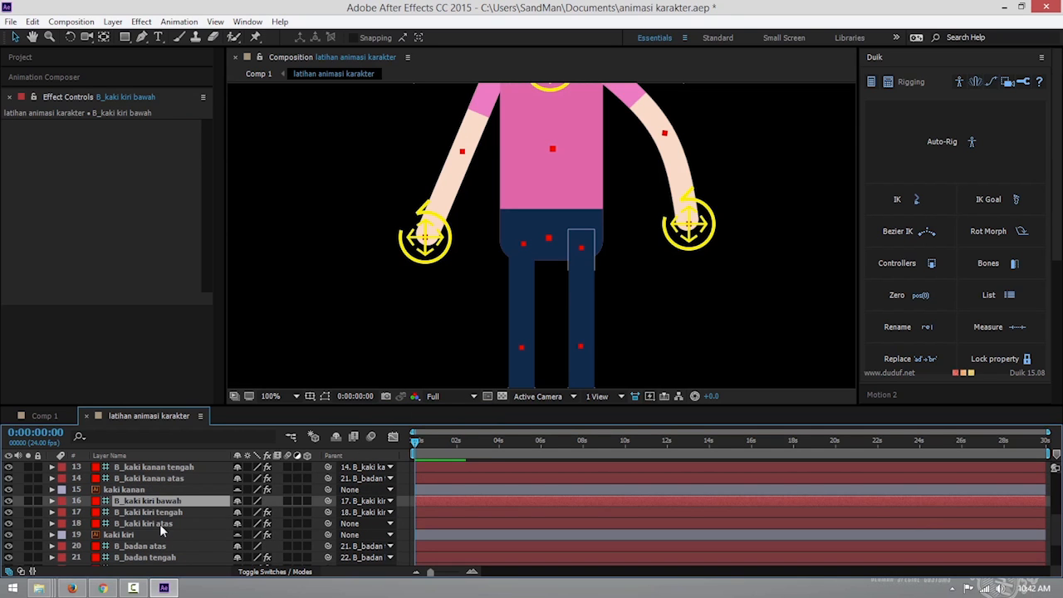
{"action": "left_click", "coordinate": [160, 524]}
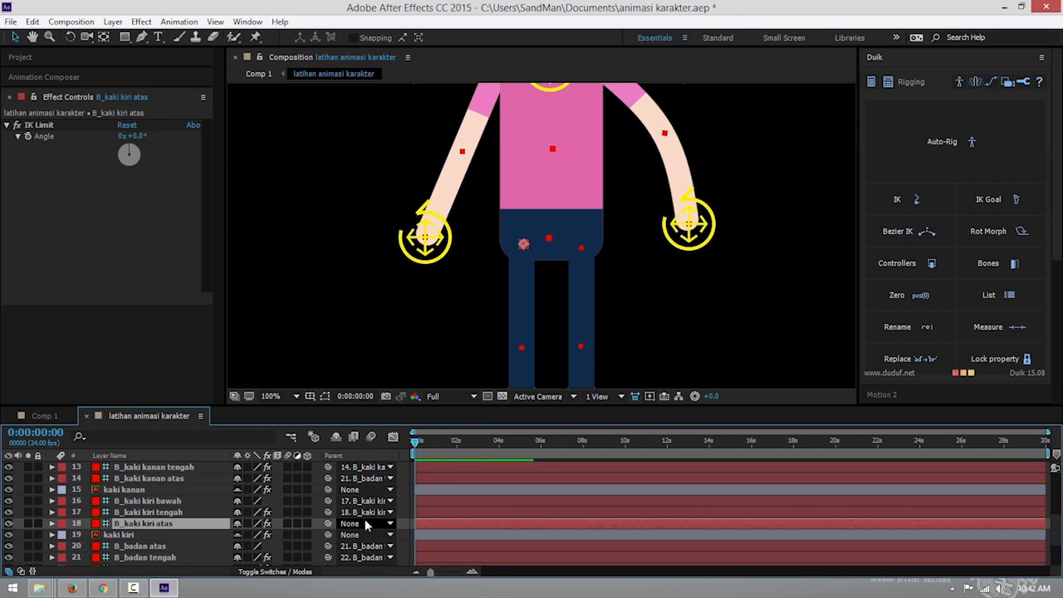
{"action": "left_click", "coordinate": [365, 522]}
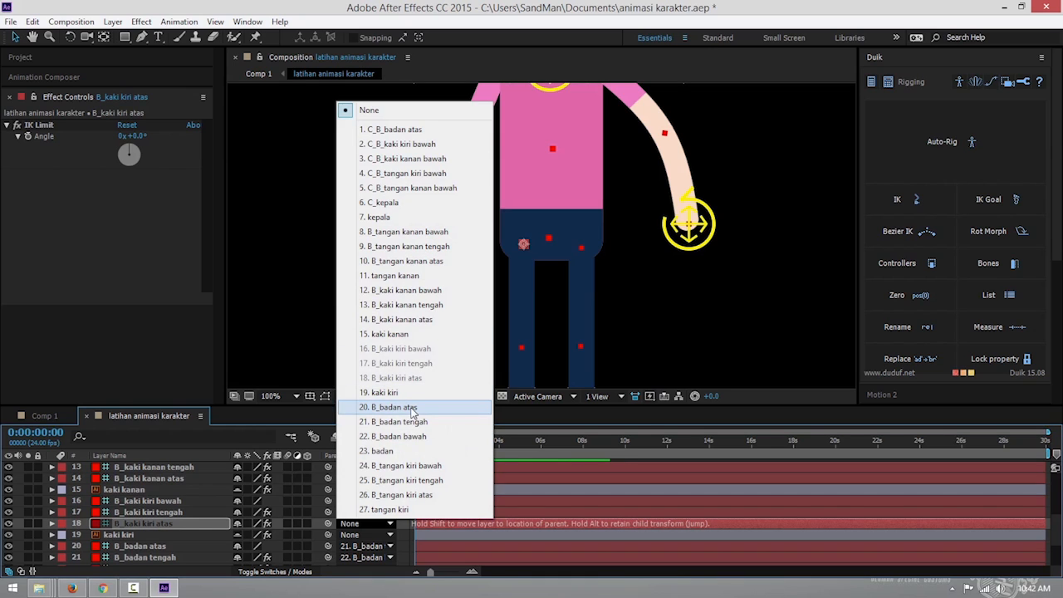
{"action": "left_click", "coordinate": [412, 437]}
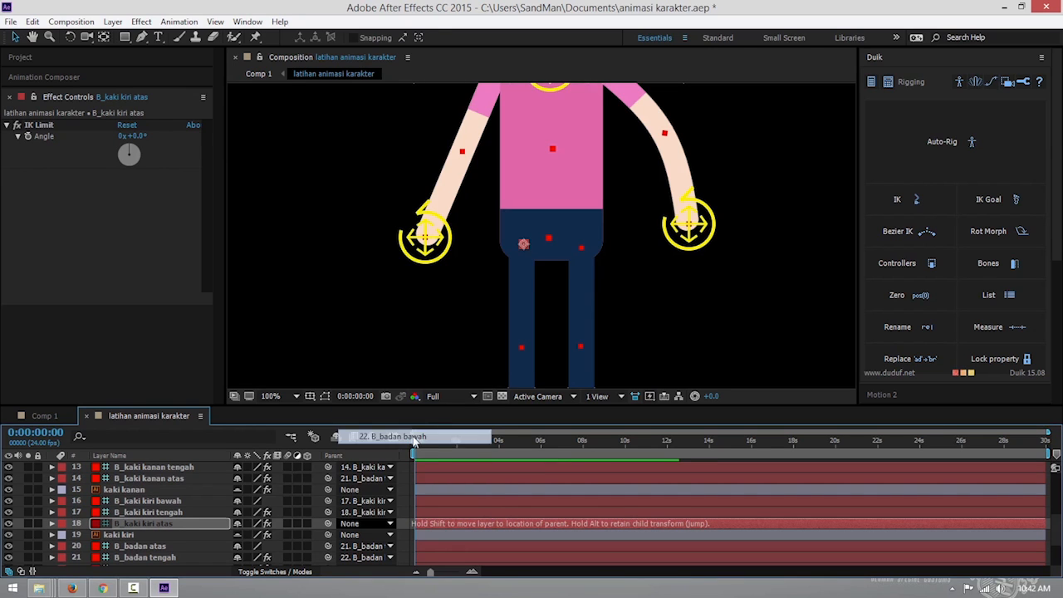
Parent the upper arm bone "B_tangan kiri atas" to "B_badan bawah".
{"action": "scroll", "coordinate": [166, 523], "scroll_direction": "down", "scroll_amount": 4}
{"action": "scroll", "coordinate": [146, 515], "scroll_direction": "down", "scroll_amount": 1}
{"action": "scroll", "coordinate": [142, 497], "scroll_direction": "up", "scroll_amount": 2}
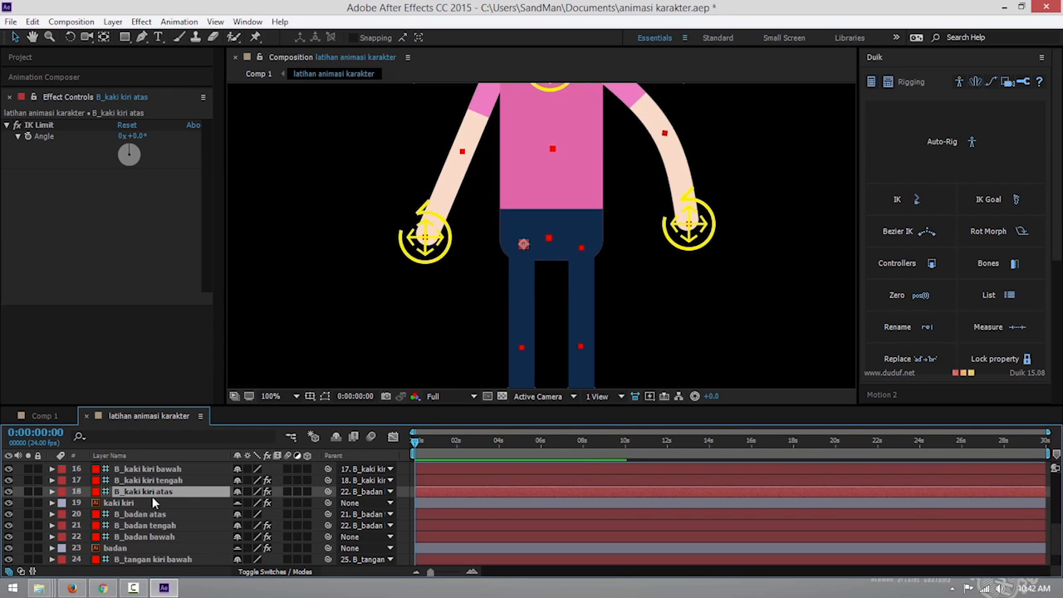
{"action": "scroll", "coordinate": [142, 536], "scroll_direction": "down", "scroll_amount": 2}
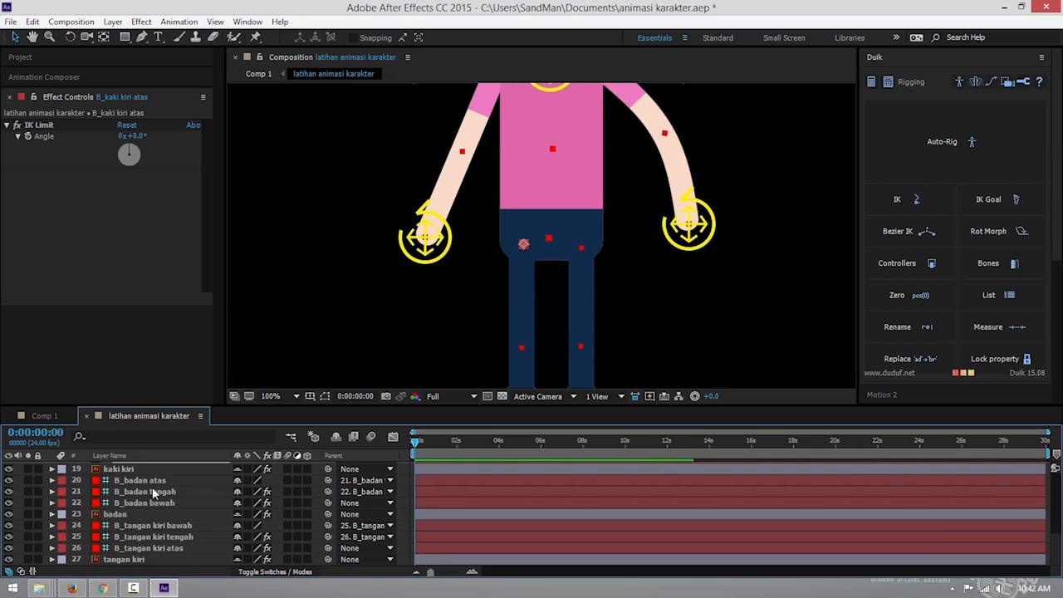
{"action": "left_click", "coordinate": [143, 525]}
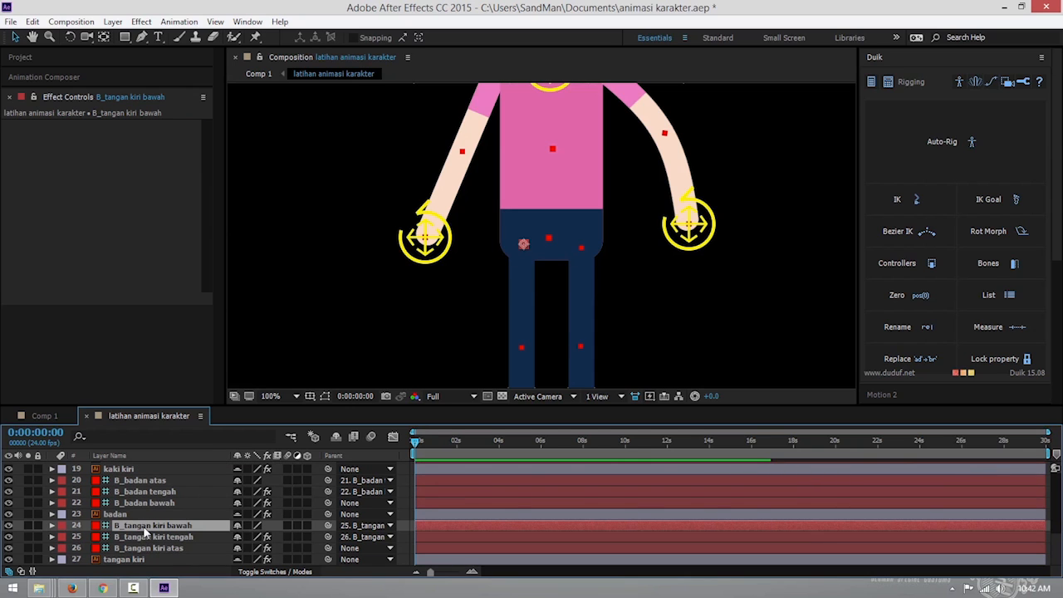
{"action": "left_click_drag", "start_coordinate": [383, 230], "coordinate": [352, 330]}
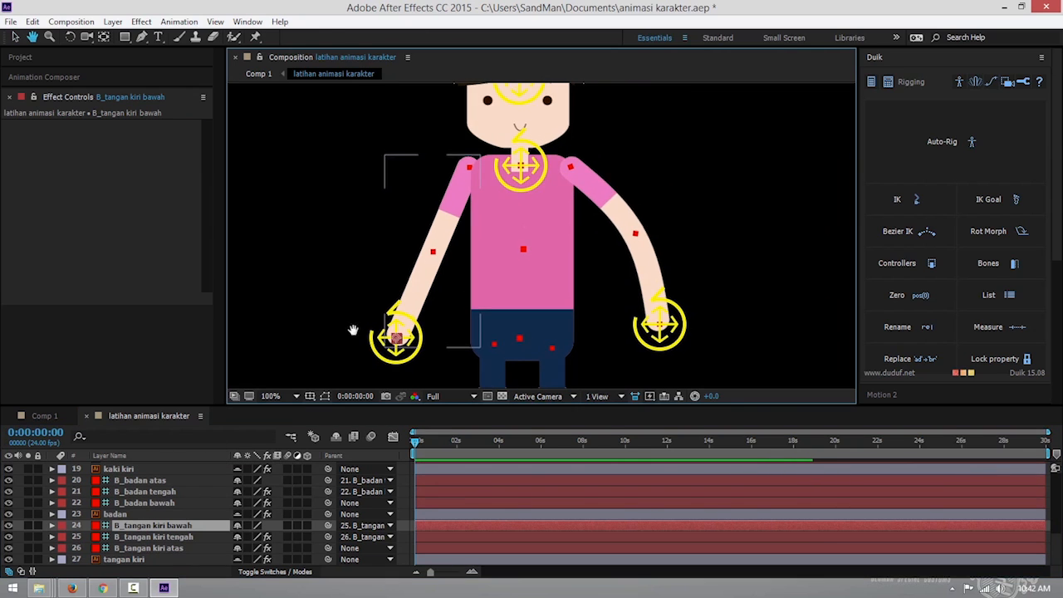
{"action": "left_click", "coordinate": [148, 548]}
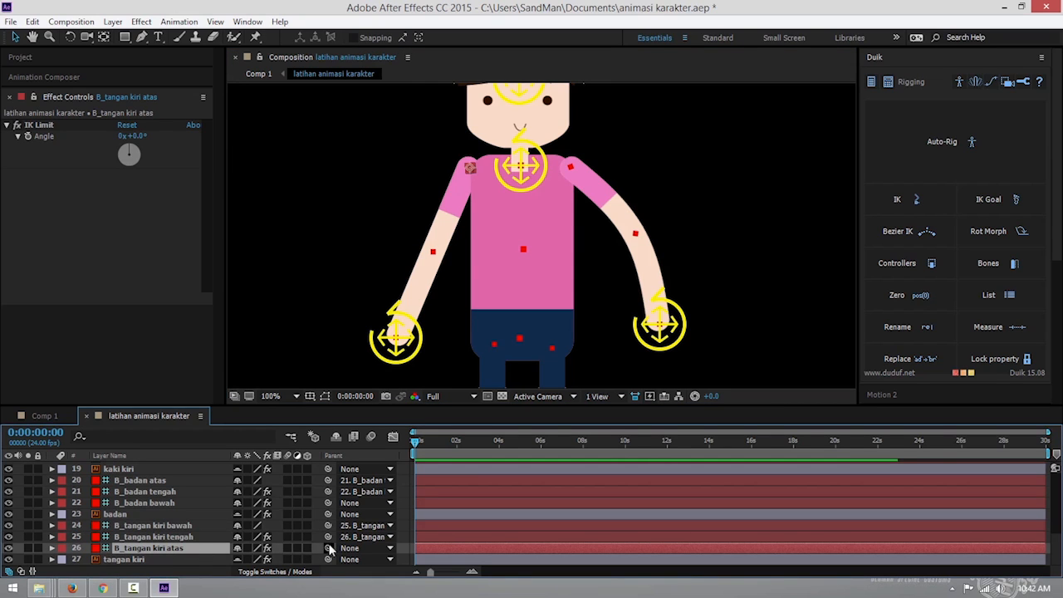
{"action": "left_click_drag", "start_coordinate": [328, 547], "coordinate": [173, 485]}
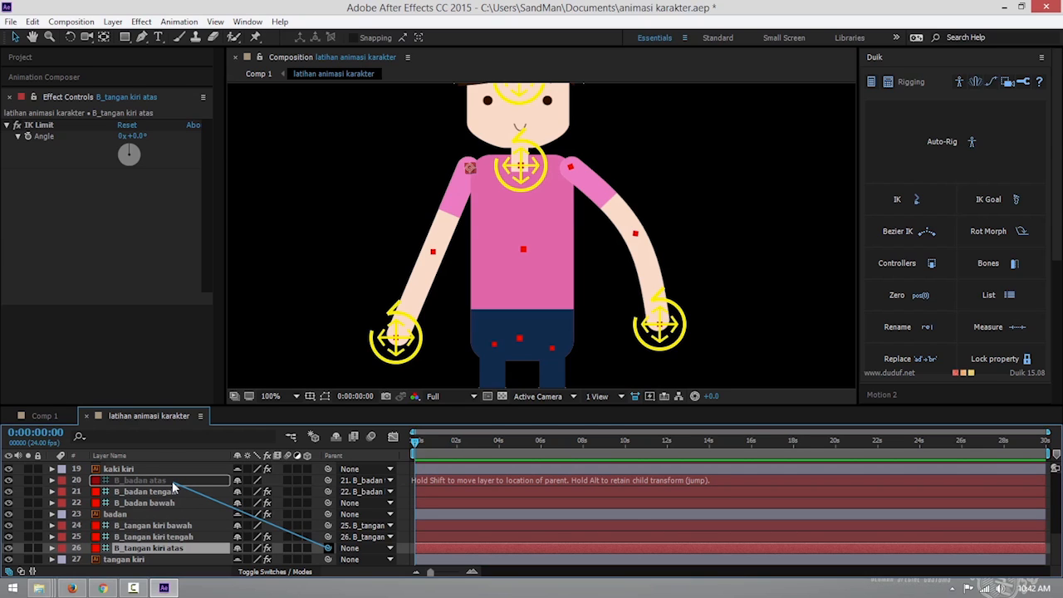
{"action": "left_click_drag", "start_coordinate": [173, 486], "coordinate": [171, 503]}
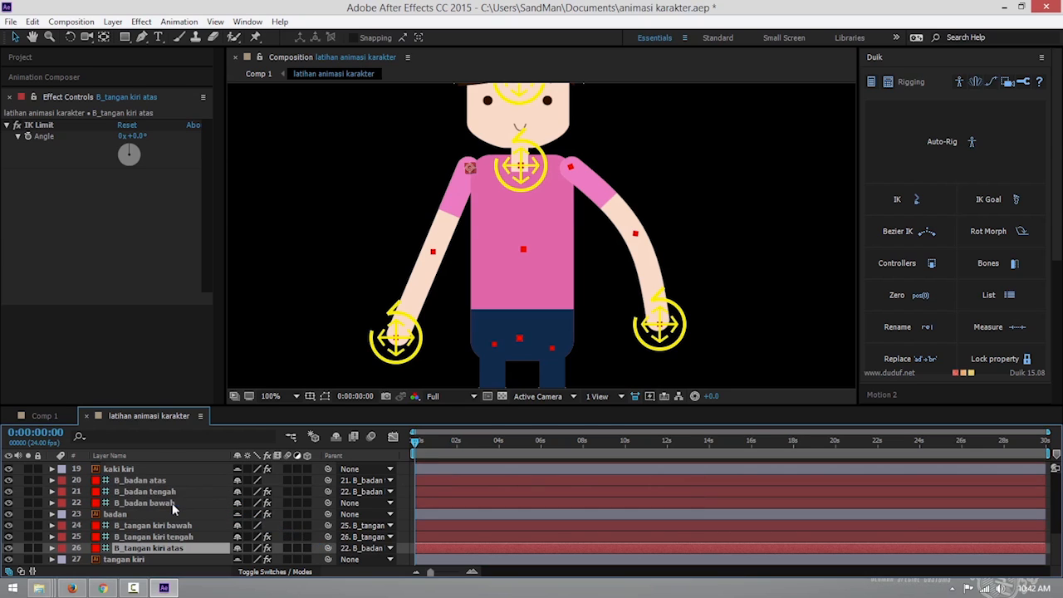
Check which parent is assigned to the upper leg bone "B_kaki kiri atas".
{"action": "left_click", "coordinate": [172, 502]}
{"action": "scroll", "coordinate": [172, 507], "scroll_direction": "up", "scroll_amount": 1}
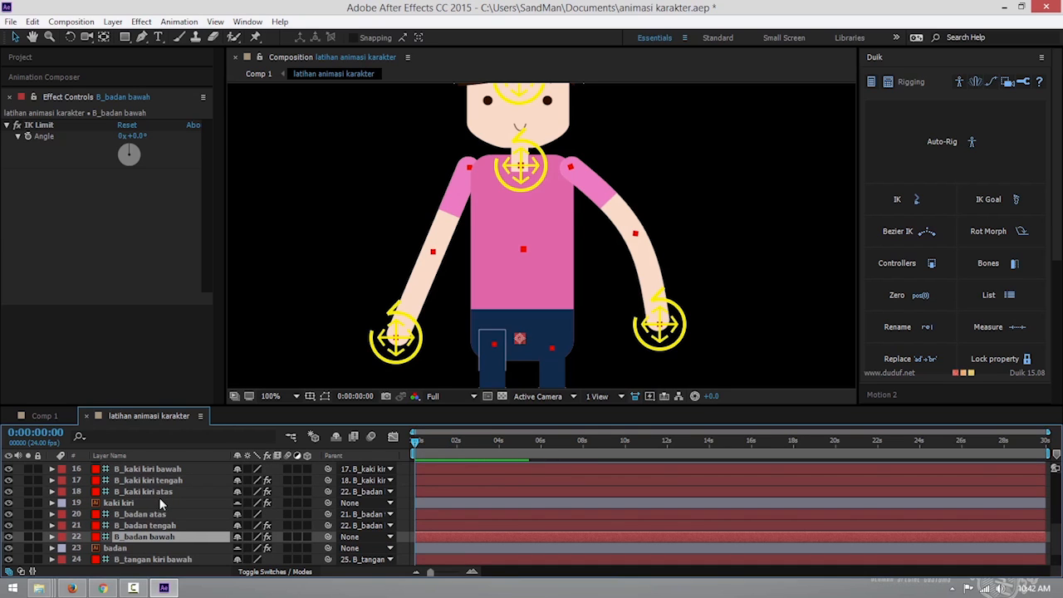
{"action": "left_click", "coordinate": [169, 490]}
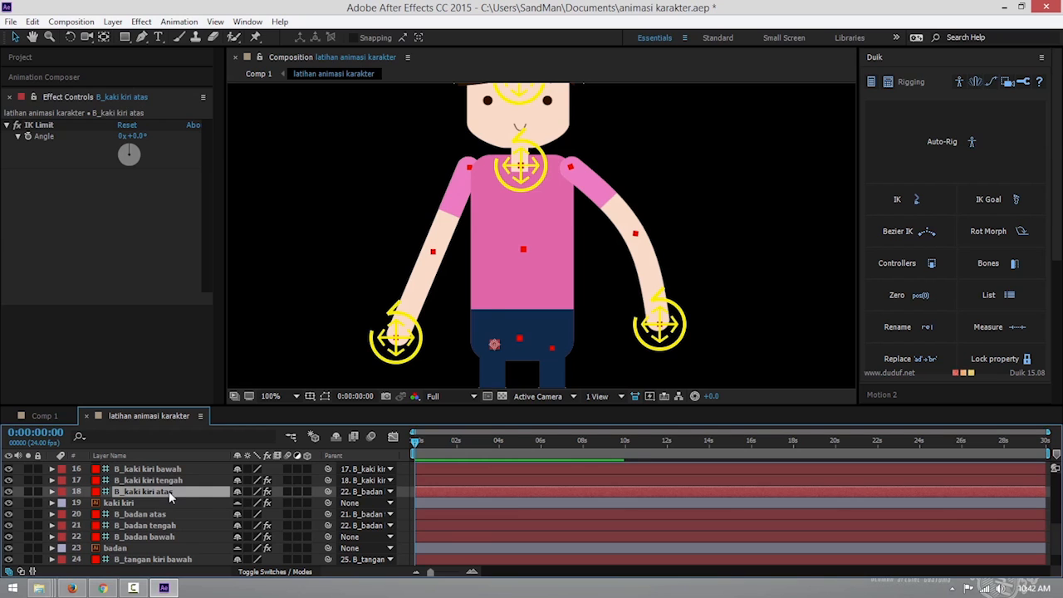
{"action": "left_click", "coordinate": [366, 492]}
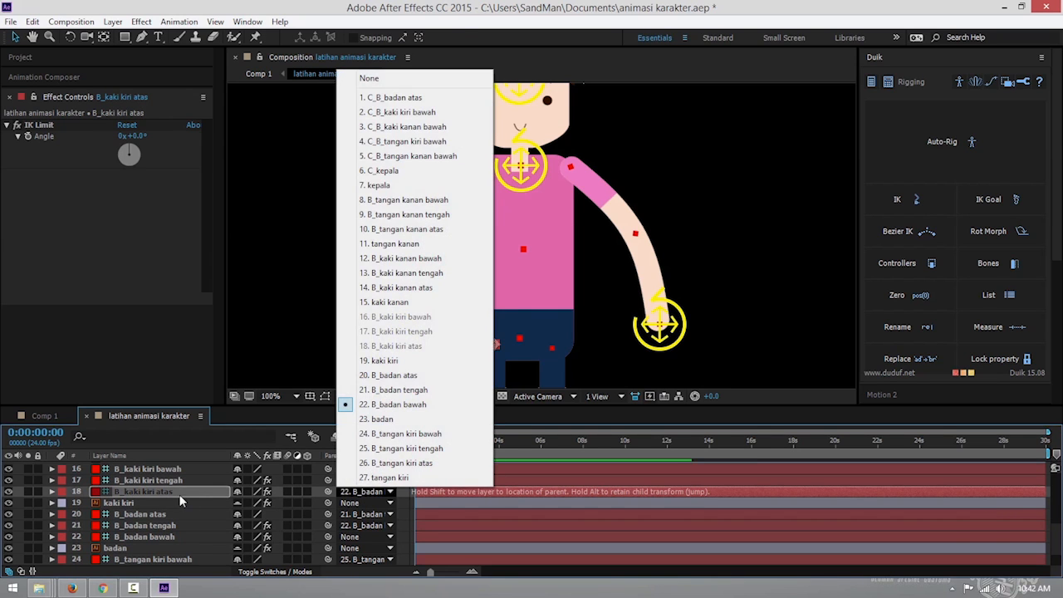
{"action": "left_click", "coordinate": [180, 499]}
Try moving the torso controller "C_B_badan atas" to test the rig, and undo the move.
{"action": "scroll", "coordinate": [554, 284], "scroll_direction": "down", "scroll_amount": 1}
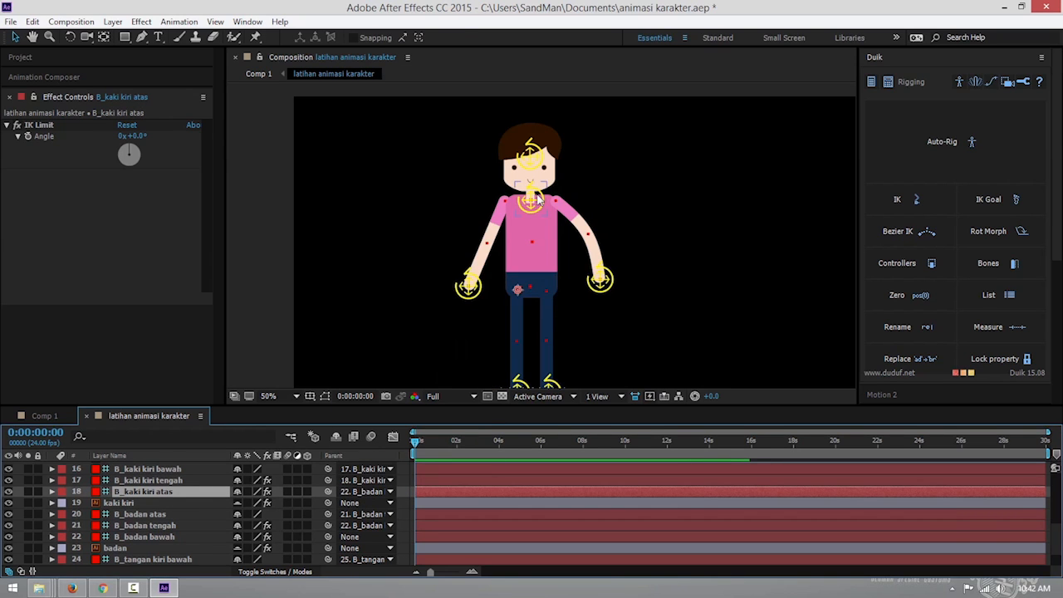
{"action": "mouse_move", "coordinate": [538, 199]}
{"action": "left_mouse_down"}
{"action": "mouse_move", "coordinate": [501, 306]}
{"action": "mouse_move", "coordinate": [523, 264]}
{"action": "mouse_move", "coordinate": [524, 202]}
{"action": "mouse_move", "coordinate": [523, 226]}
{"action": "mouse_move", "coordinate": [551, 207]}
{"action": "mouse_move", "coordinate": [513, 217]}
{"action": "mouse_move", "coordinate": [546, 209]}
{"action": "left_mouse_up"}
{"action": "key", "text": "ctrl+z"}
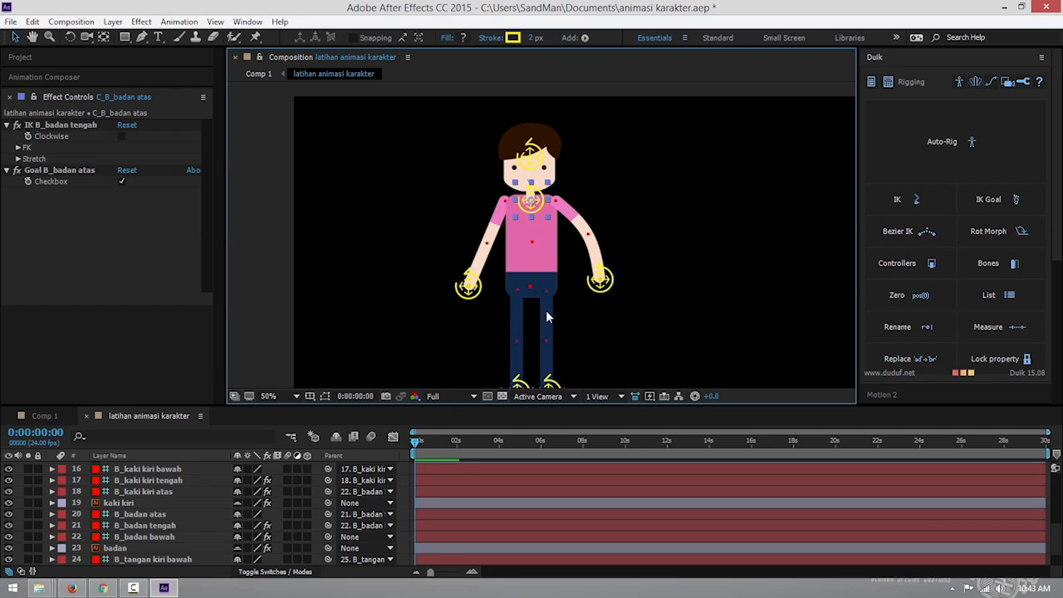
Change the parent of the upper leg bone "B_kaki kanan atas" to "B_badan bawah".
{"action": "left_click", "coordinate": [544, 316]}
{"action": "scroll", "coordinate": [208, 502], "scroll_direction": "up", "scroll_amount": 3}
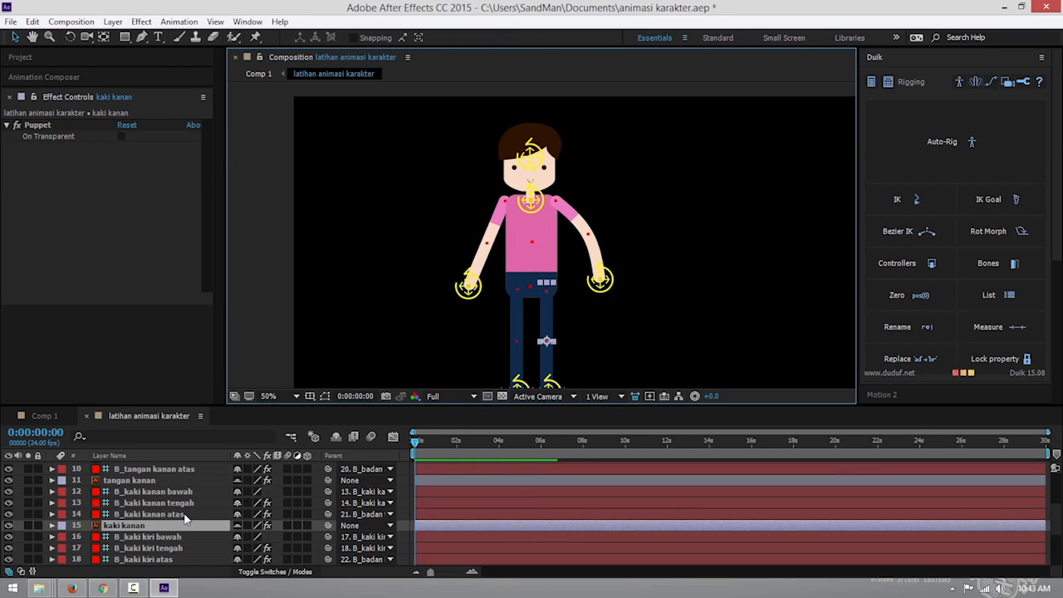
{"action": "left_click", "coordinate": [149, 514]}
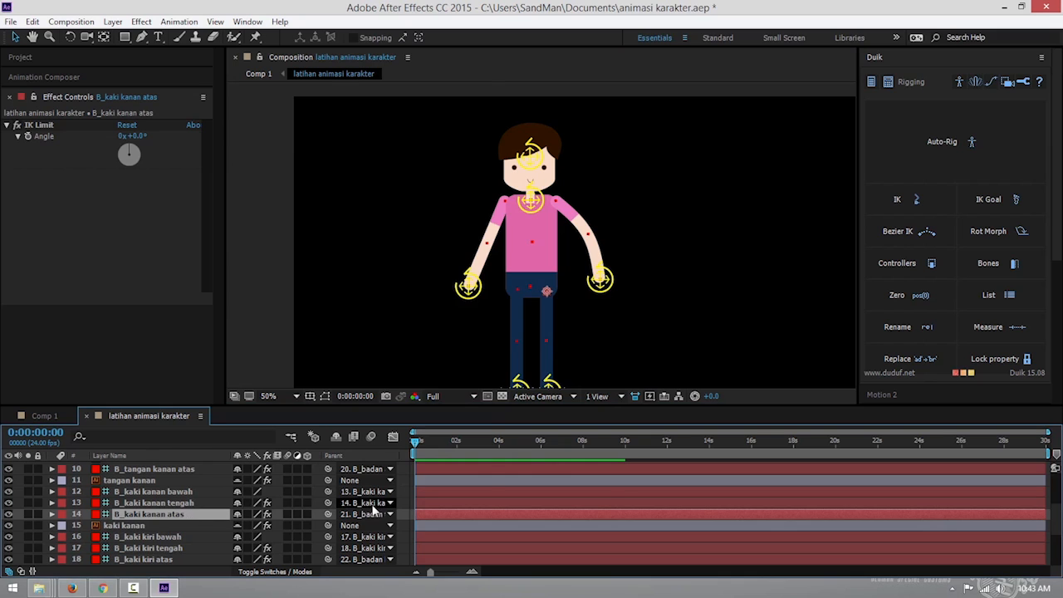
{"action": "left_click", "coordinate": [369, 515]}
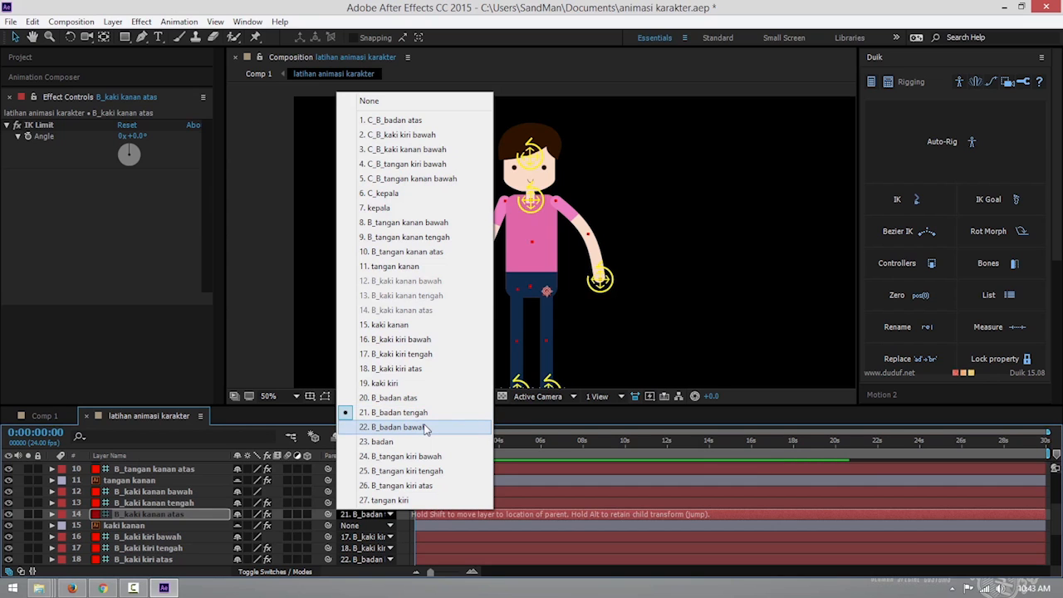
{"action": "left_click", "coordinate": [424, 428]}
Disable the "Goal B_badan atas" checkbox on the torso controller, then test the controller's movement and undo the test move.
{"action": "mouse_move", "coordinate": [533, 200]}
{"action": "left_mouse_down"}
{"action": "mouse_move", "coordinate": [523, 220]}
{"action": "mouse_move", "coordinate": [552, 237]}
{"action": "mouse_move", "coordinate": [548, 212]}
{"action": "mouse_move", "coordinate": [581, 199]}
{"action": "mouse_move", "coordinate": [594, 211]}
{"action": "mouse_move", "coordinate": [498, 179]}
{"action": "mouse_move", "coordinate": [530, 201]}
{"action": "mouse_move", "coordinate": [539, 176]}
{"action": "mouse_move", "coordinate": [627, 170]}
{"action": "mouse_move", "coordinate": [584, 146]}
{"action": "mouse_move", "coordinate": [514, 158]}
{"action": "mouse_move", "coordinate": [490, 179]}
{"action": "mouse_move", "coordinate": [532, 220]}
{"action": "mouse_move", "coordinate": [568, 179]}
{"action": "mouse_move", "coordinate": [571, 208]}
{"action": "mouse_move", "coordinate": [488, 206]}
{"action": "mouse_move", "coordinate": [444, 220]}
{"action": "mouse_move", "coordinate": [532, 196]}
{"action": "left_mouse_up"}
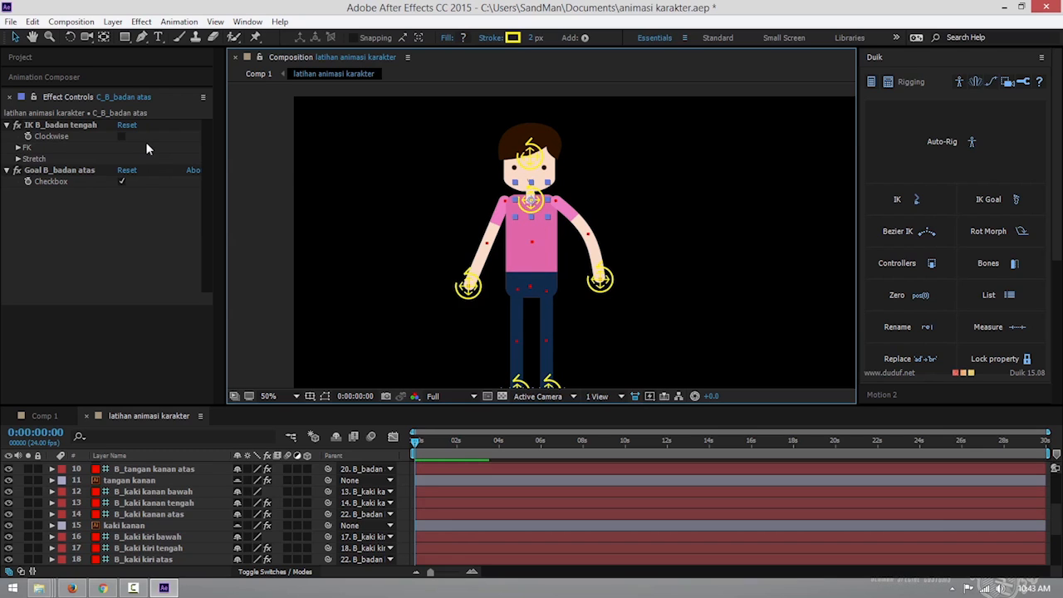
{"action": "left_click", "coordinate": [121, 181]}
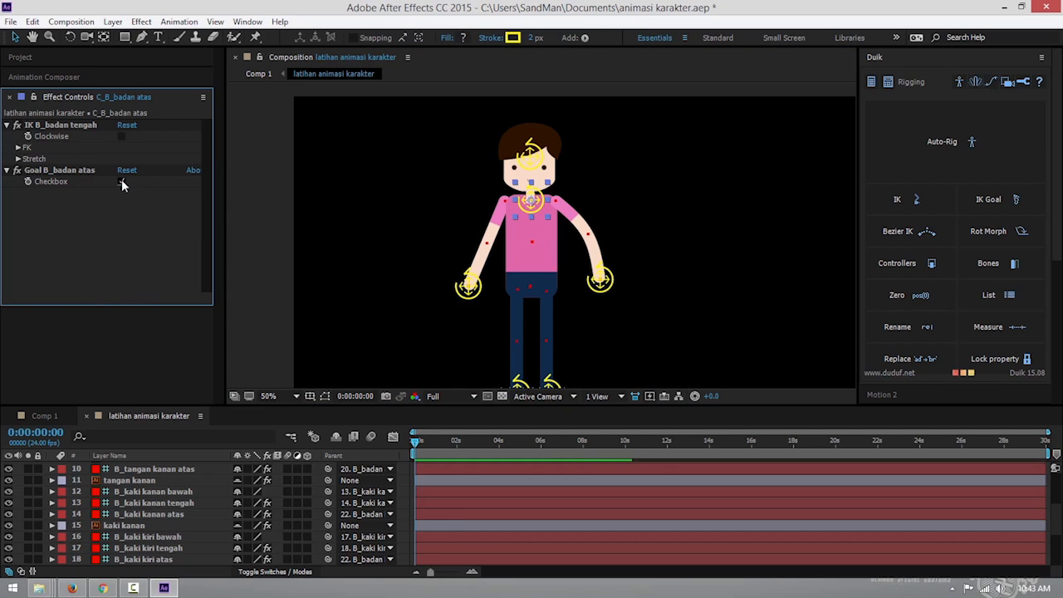
{"action": "left_click_drag", "start_coordinate": [573, 204], "coordinate": [545, 207]}
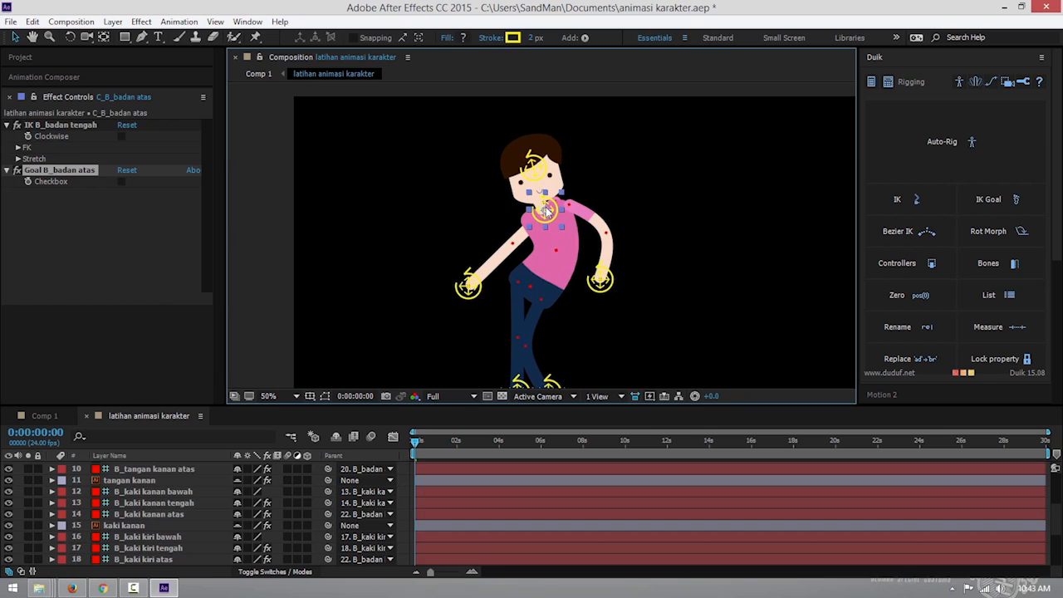
{"action": "key", "text": "ctrl+z"}
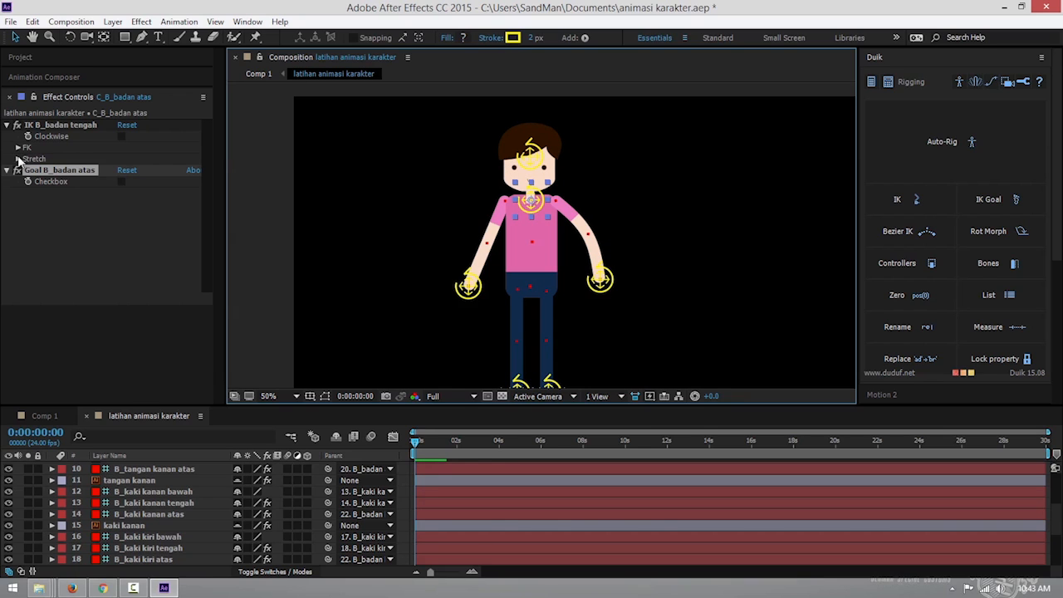
Turn off Auto-Stretch in the torso controller's "IK B_badan tengah" effect, then test the controller's movement and undo the test move.
{"action": "left_click", "coordinate": [19, 159]}
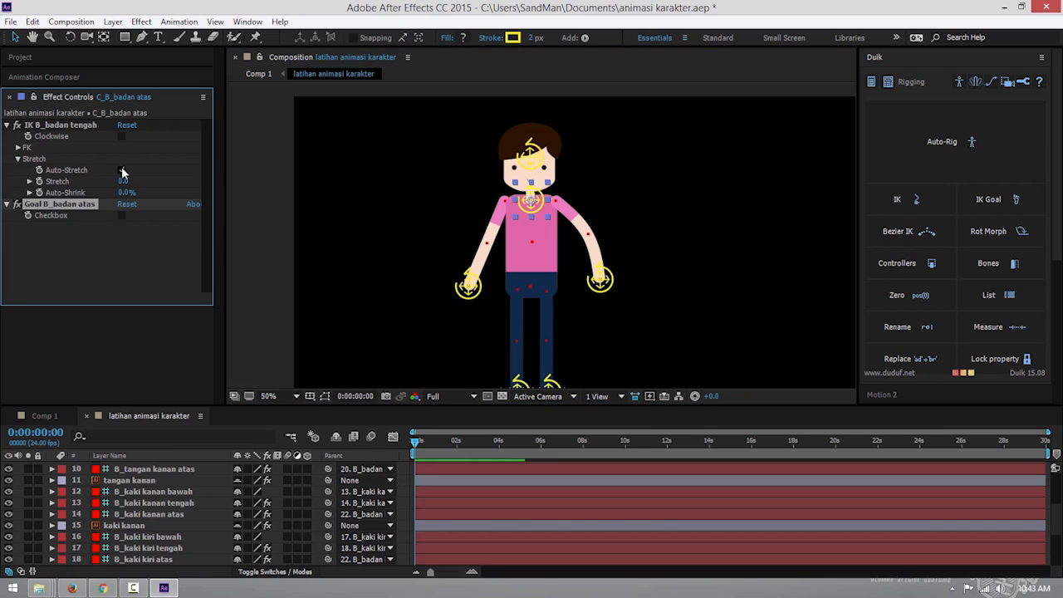
{"action": "left_click", "coordinate": [123, 171]}
{"action": "left_click_drag", "start_coordinate": [530, 202], "coordinate": [566, 197]}
{"action": "key", "text": "ctrl+z"}
{"action": "key", "text": "ctrl+z"}
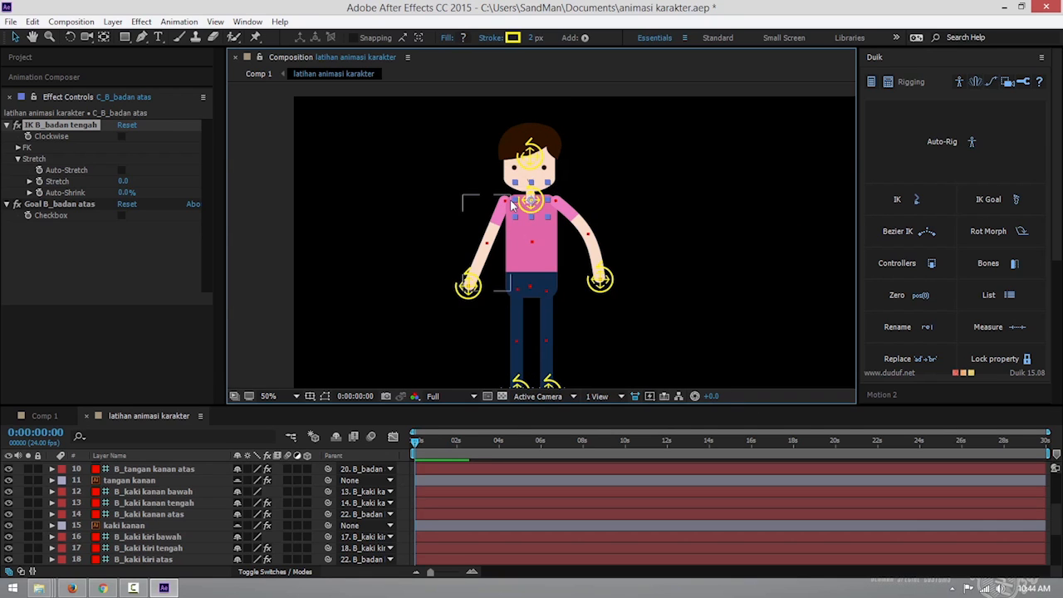
Select the "tangan kiri" artwork with its arm bones and shift the arm slightly inward toward the torso.
{"action": "scroll", "coordinate": [512, 205], "scroll_direction": "up", "scroll_amount": 1}
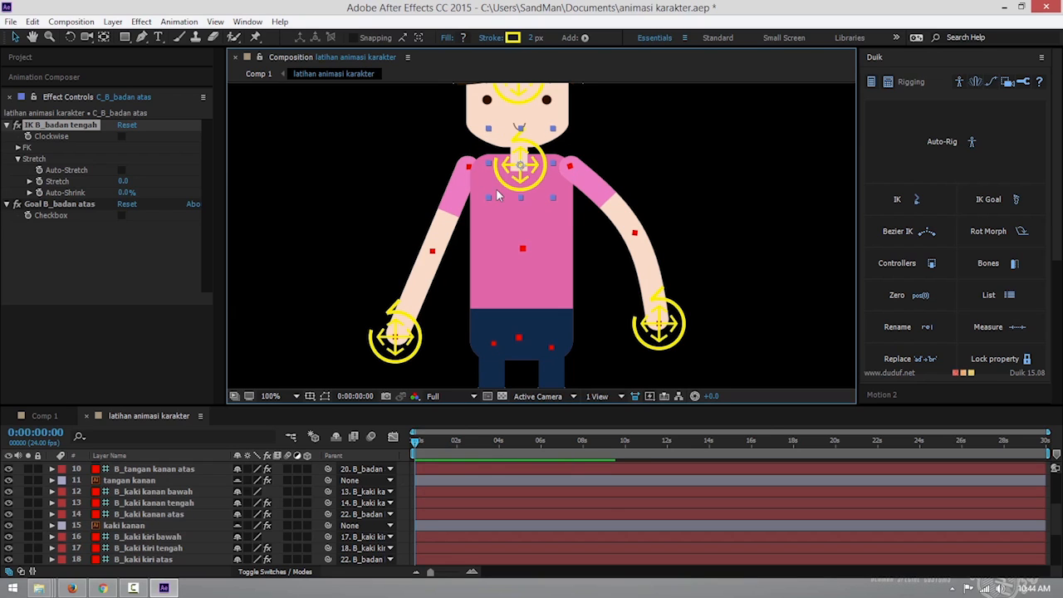
{"action": "left_click", "coordinate": [463, 172]}
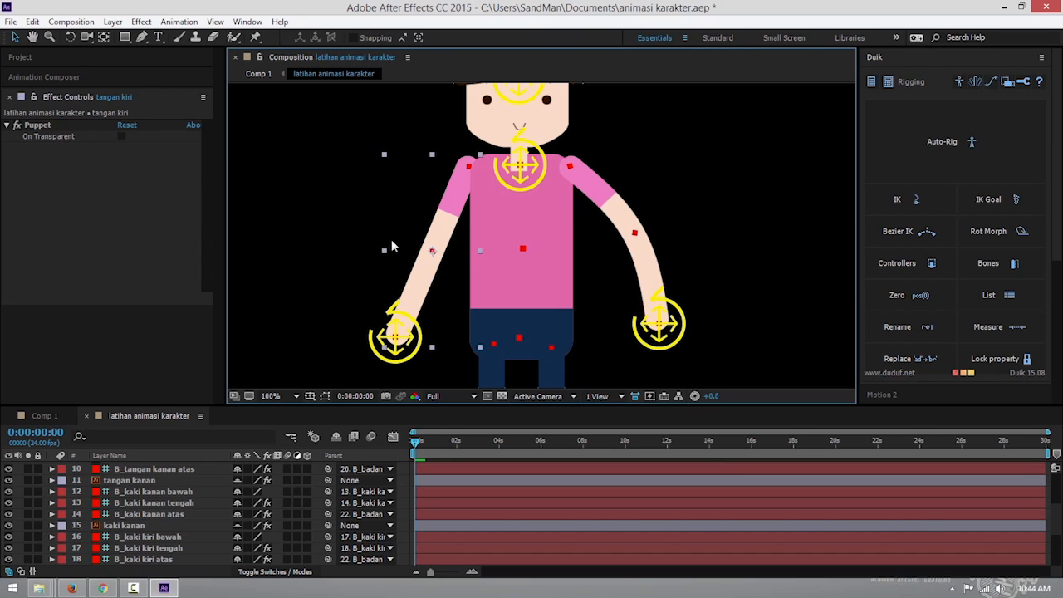
{"action": "scroll", "coordinate": [133, 504], "scroll_direction": "down", "scroll_amount": 3}
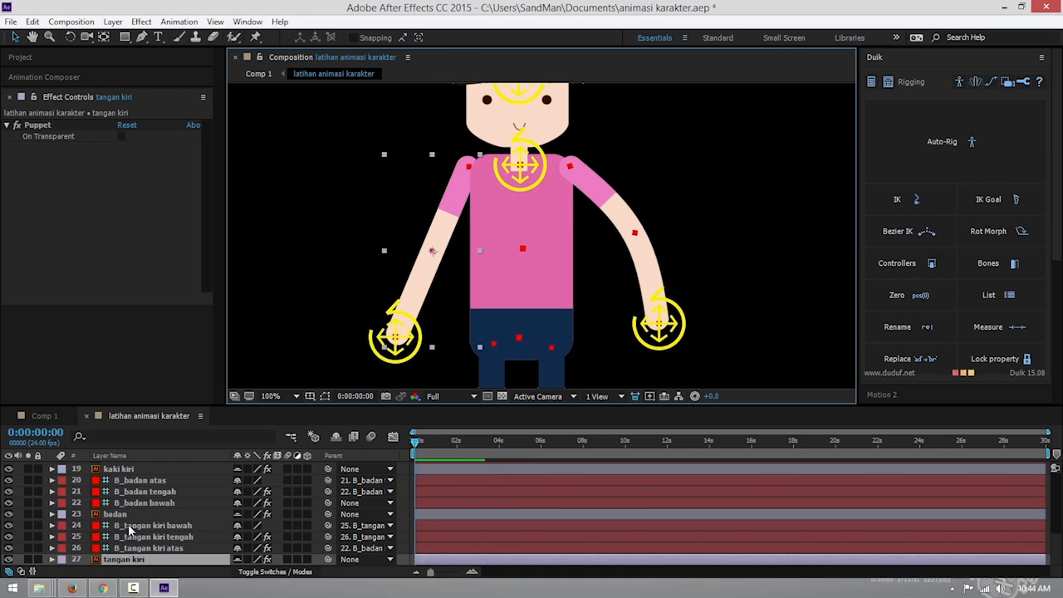
{"action": "left_click", "coordinate": [150, 525]}
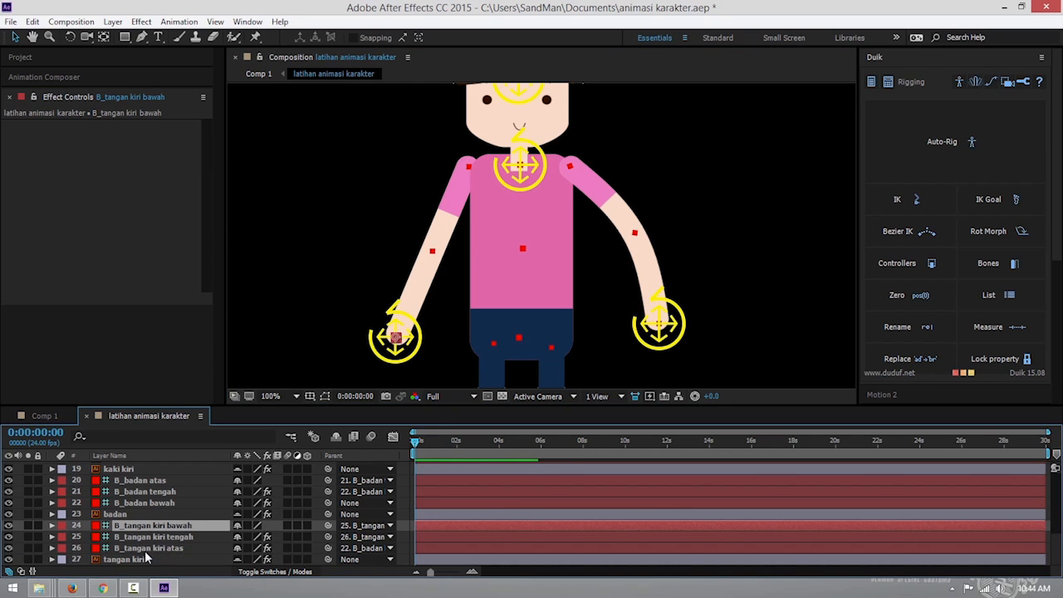
{"action": "left_click", "coordinate": [146, 559], "text": "shift"}
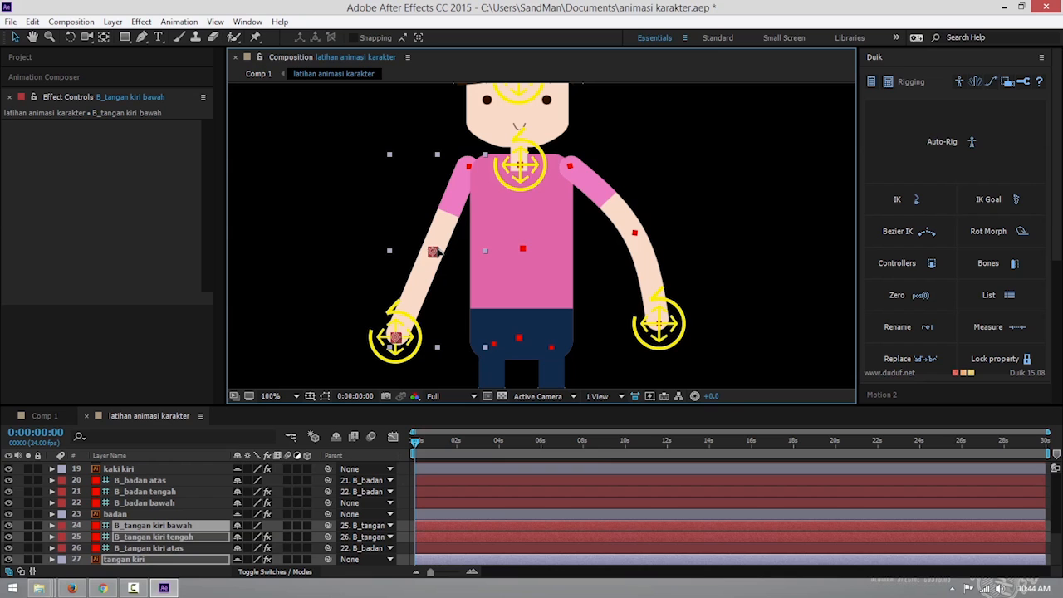
{"action": "left_click", "coordinate": [469, 168], "text": "shift"}
{"action": "left_click_drag", "start_coordinate": [469, 168], "coordinate": [543, 159]}
{"action": "left_click_drag", "start_coordinate": [528, 220], "coordinate": [520, 166]}
Disable the Goal checkbox on both hand controllers, "C_B_tangan kanan bawah" and "C_B_tangan kiri bawah".
{"action": "left_click", "coordinate": [658, 322]}
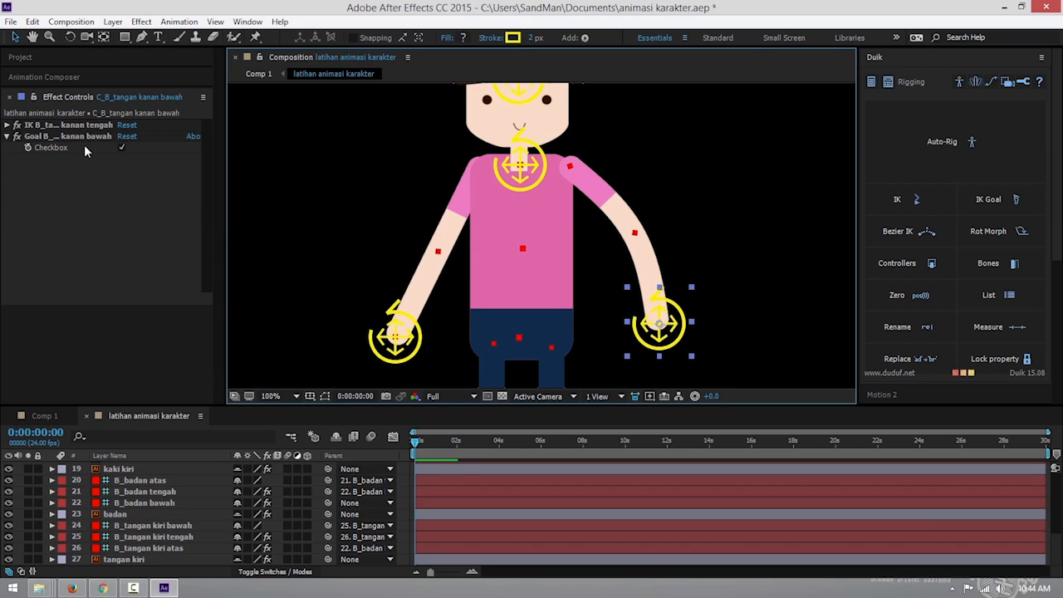
{"action": "left_click", "coordinate": [123, 147]}
{"action": "mouse_move", "coordinate": [521, 173]}
{"action": "left_mouse_down"}
{"action": "mouse_move", "coordinate": [507, 216]}
{"action": "mouse_move", "coordinate": [620, 200]}
{"action": "mouse_move", "coordinate": [644, 166]}
{"action": "mouse_move", "coordinate": [590, 146]}
{"action": "mouse_move", "coordinate": [520, 166]}
{"action": "left_mouse_up"}
{"action": "left_click", "coordinate": [402, 338]}
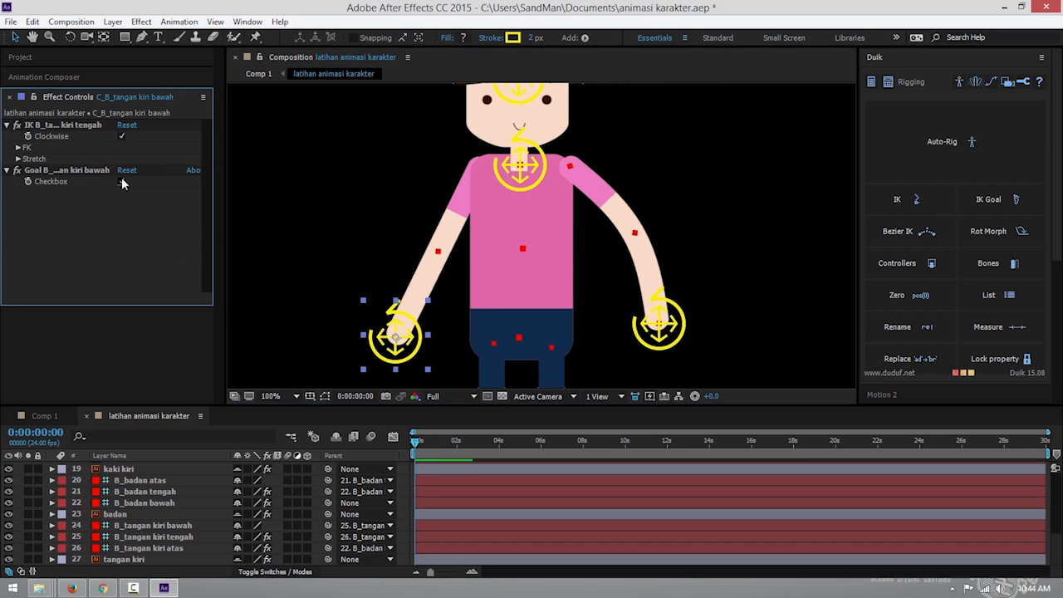
{"action": "left_click", "coordinate": [122, 182]}
Try leaning the torso sideways and moving the "C_B_tangan kanan bawah" hand controller inward, and undo both moves.
{"action": "left_click_drag", "start_coordinate": [521, 168], "coordinate": [448, 167]}
{"action": "left_click_drag", "start_coordinate": [656, 320], "coordinate": [534, 220]}
{"action": "scroll", "coordinate": [593, 241], "scroll_direction": "down", "scroll_amount": 1}
{"action": "key", "text": "ctrl+z"}
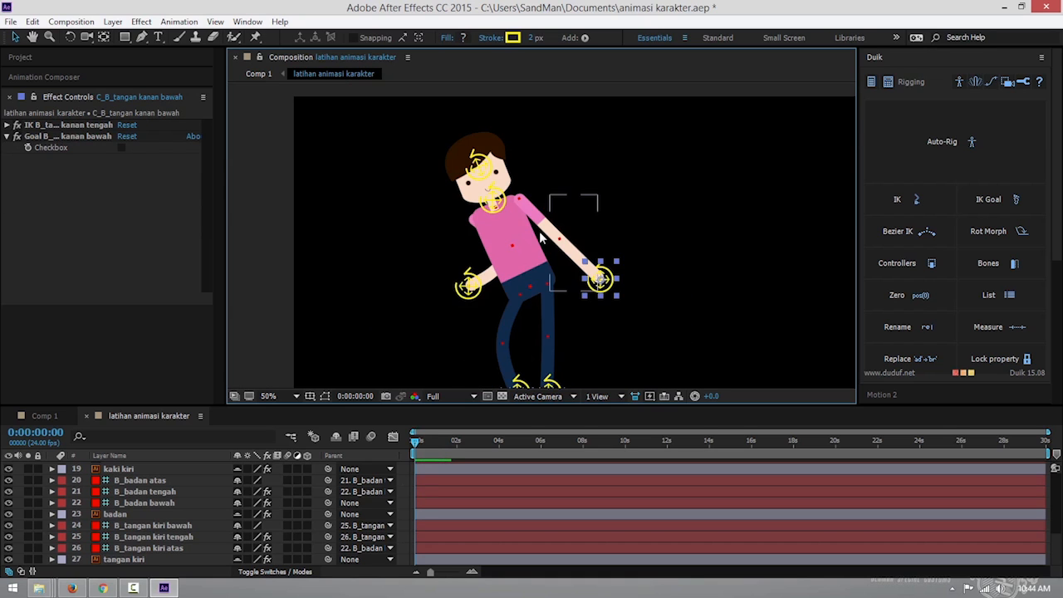
{"action": "key", "text": "ctrl+z"}
Nudge the torso controller slightly up and sideways, then test moving both hand controllers and undo the hand moves.
{"action": "mouse_move", "coordinate": [532, 202]}
{"action": "left_mouse_down"}
{"action": "mouse_move", "coordinate": [558, 204]}
{"action": "mouse_move", "coordinate": [504, 199]}
{"action": "mouse_move", "coordinate": [543, 202]}
{"action": "mouse_move", "coordinate": [525, 195]}
{"action": "left_mouse_up"}
{"action": "left_click", "coordinate": [469, 287]}
{"action": "left_click_drag", "start_coordinate": [469, 287], "coordinate": [467, 181]}
{"action": "left_click_drag", "start_coordinate": [596, 280], "coordinate": [552, 220]}
{"action": "key", "text": "ctrl+z"}
{"action": "key", "text": "ctrl+z"}
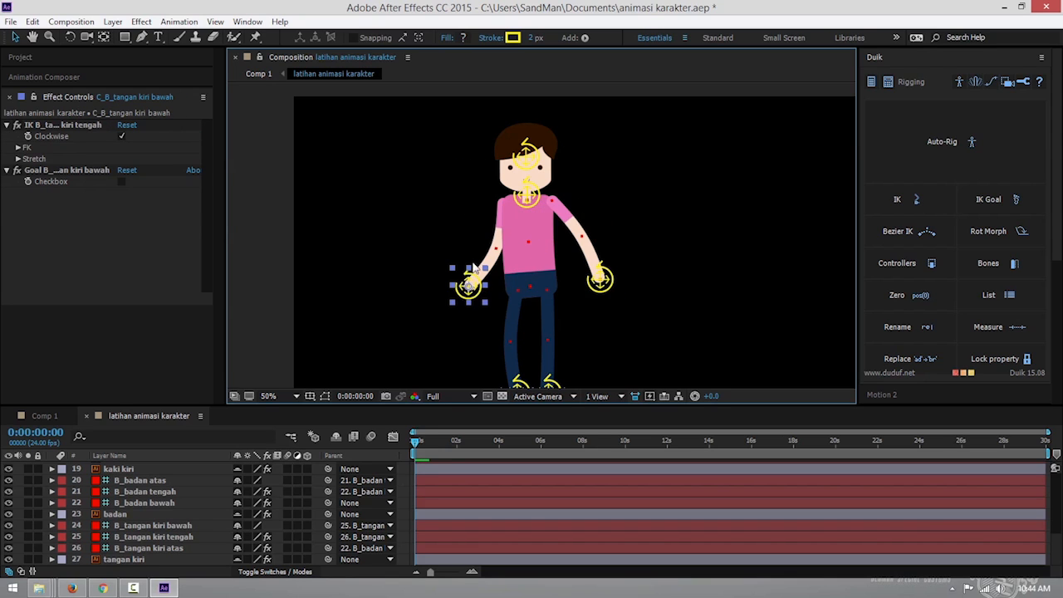
Move the "C_B_tangan kiri bawah" controller slightly outward while testing its IK with Clockwise off, and turn Clockwise back on.
{"action": "left_click", "coordinate": [122, 135]}
{"action": "left_click_drag", "start_coordinate": [469, 287], "coordinate": [446, 284]}
{"action": "left_click", "coordinate": [122, 136]}
Enlarge the timeline area so the whole layer list of "latihan animasi karakter" fits.
{"action": "scroll", "coordinate": [562, 285], "scroll_direction": "down", "scroll_amount": 1}
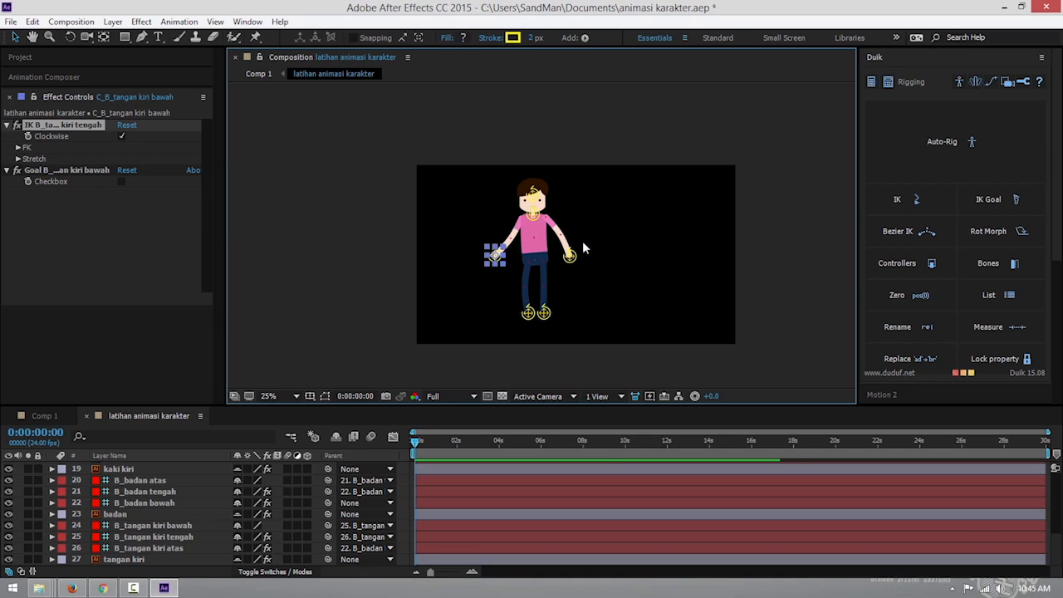
{"action": "scroll", "coordinate": [149, 507], "scroll_direction": "up", "scroll_amount": 4}
{"action": "scroll", "coordinate": [148, 507], "scroll_direction": "up", "scroll_amount": 2}
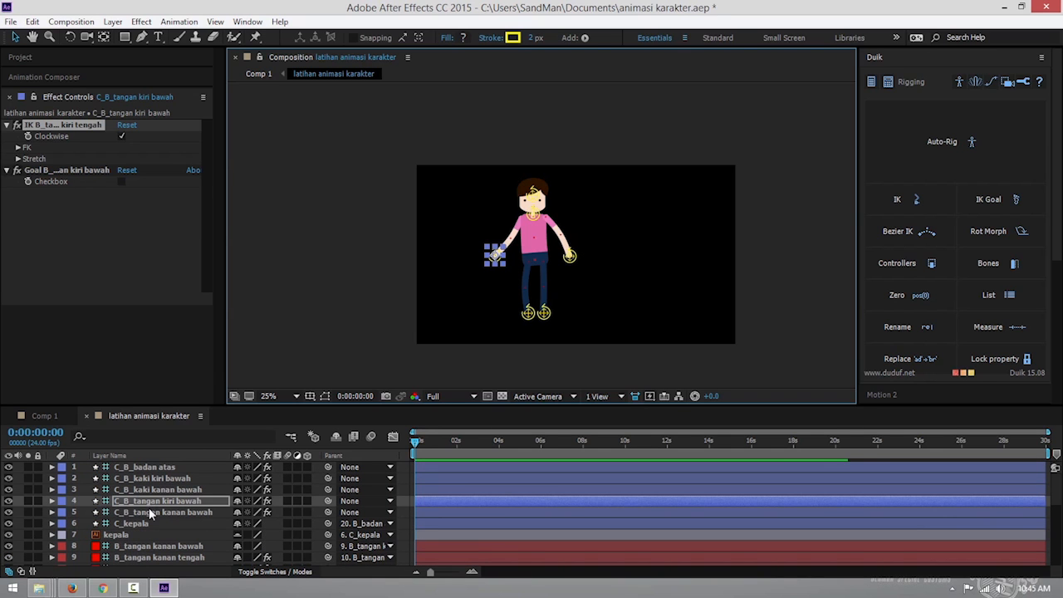
{"action": "left_click_drag", "start_coordinate": [212, 393], "coordinate": [270, 187]}
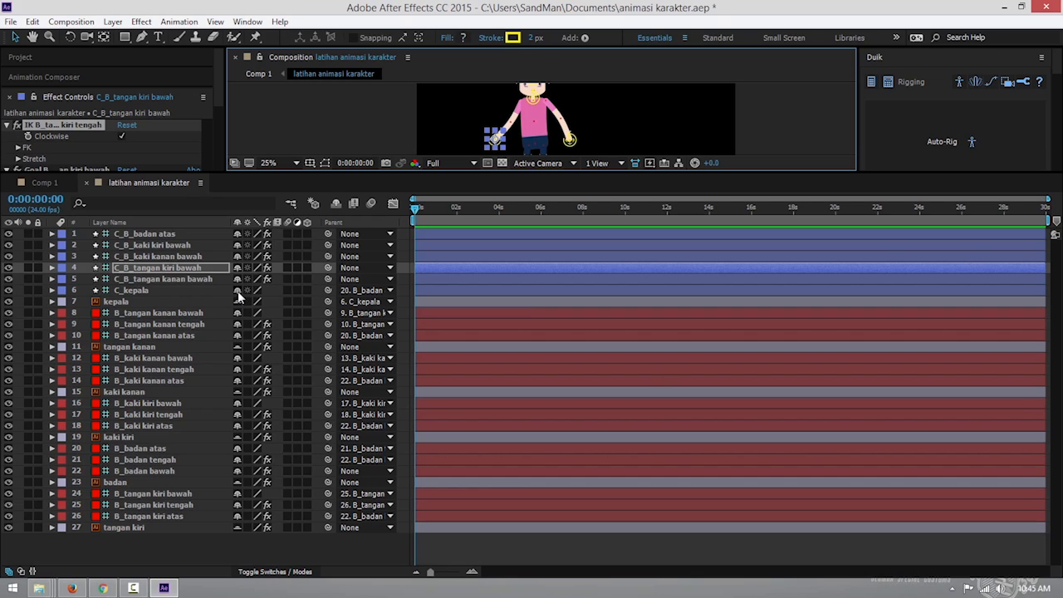
Try hiding the composition's shy layers in the timeline, and show them again.
{"action": "left_click", "coordinate": [336, 203]}
{"action": "left_click", "coordinate": [336, 204]}
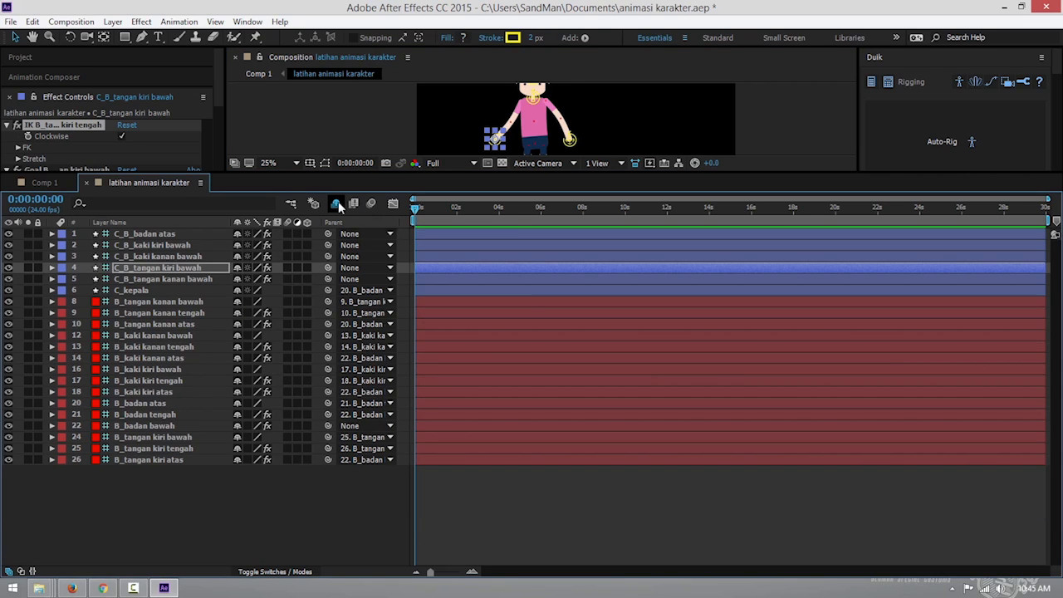
{"action": "left_click", "coordinate": [336, 204]}
{"action": "left_click", "coordinate": [336, 203]}
{"action": "left_click", "coordinate": [336, 204]}
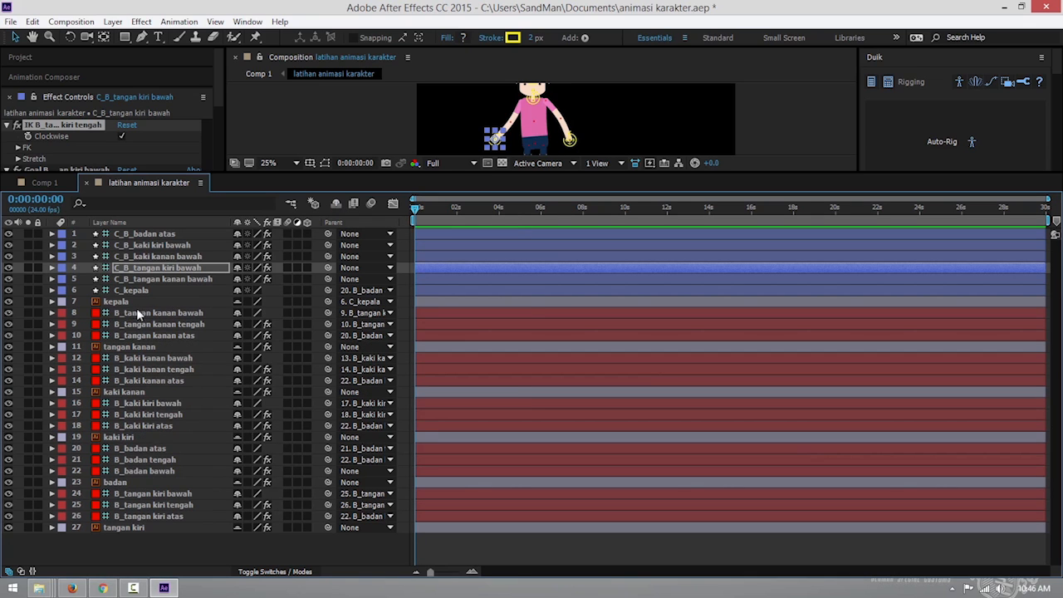
Mark all the red arm, leg and torso bone layers in "latihan animasi karakter" as shy.
{"action": "left_click", "coordinate": [122, 302]}
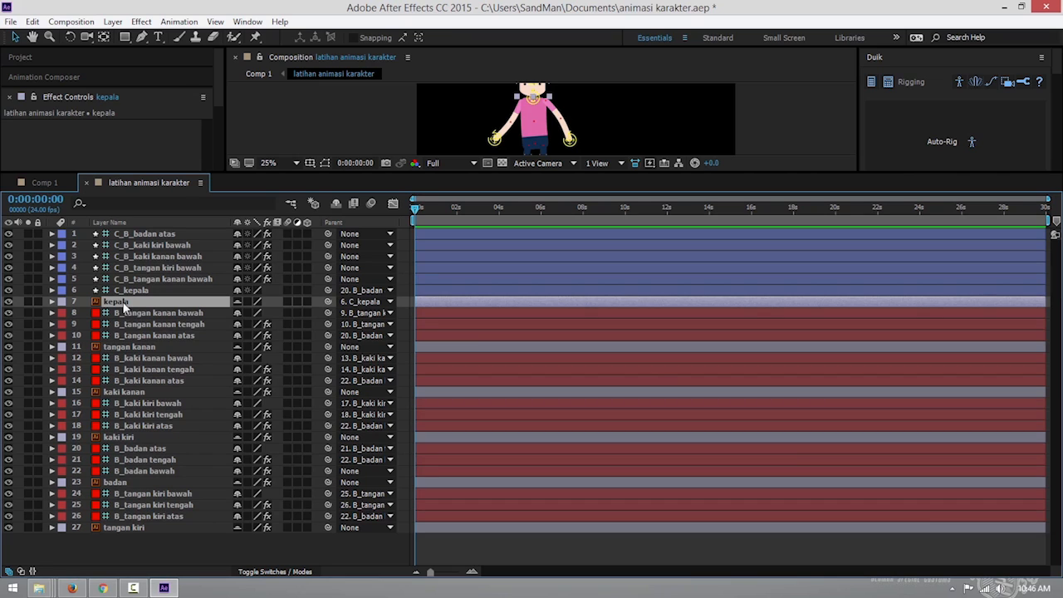
{"action": "left_click", "coordinate": [226, 314]}
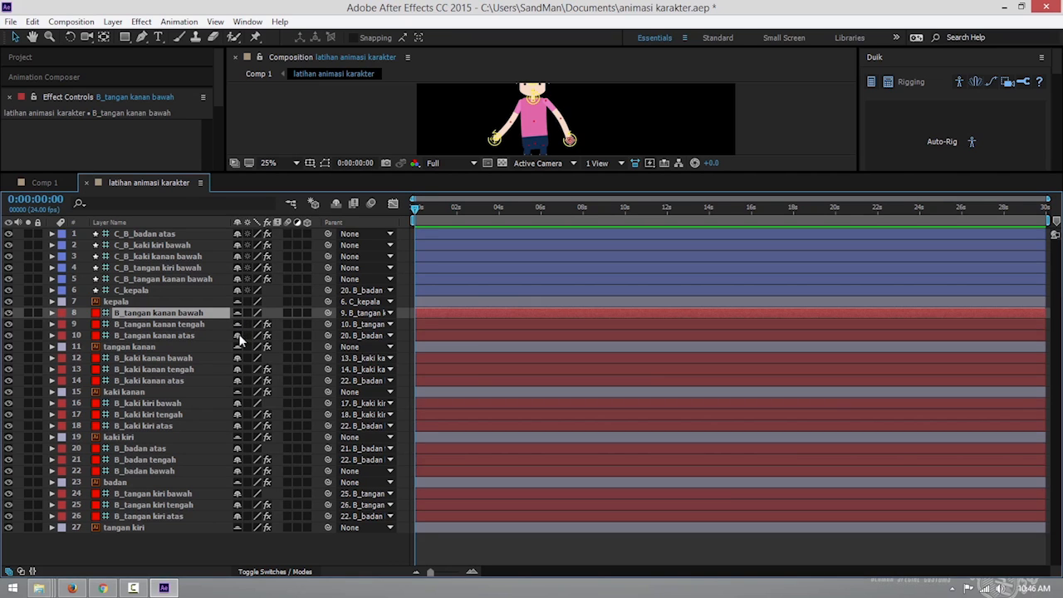
{"action": "left_click", "coordinate": [239, 379]}
{"action": "left_click", "coordinate": [238, 407]}
{"action": "left_click", "coordinate": [238, 404]}
{"action": "left_click", "coordinate": [240, 414]}
{"action": "left_click", "coordinate": [238, 448]}
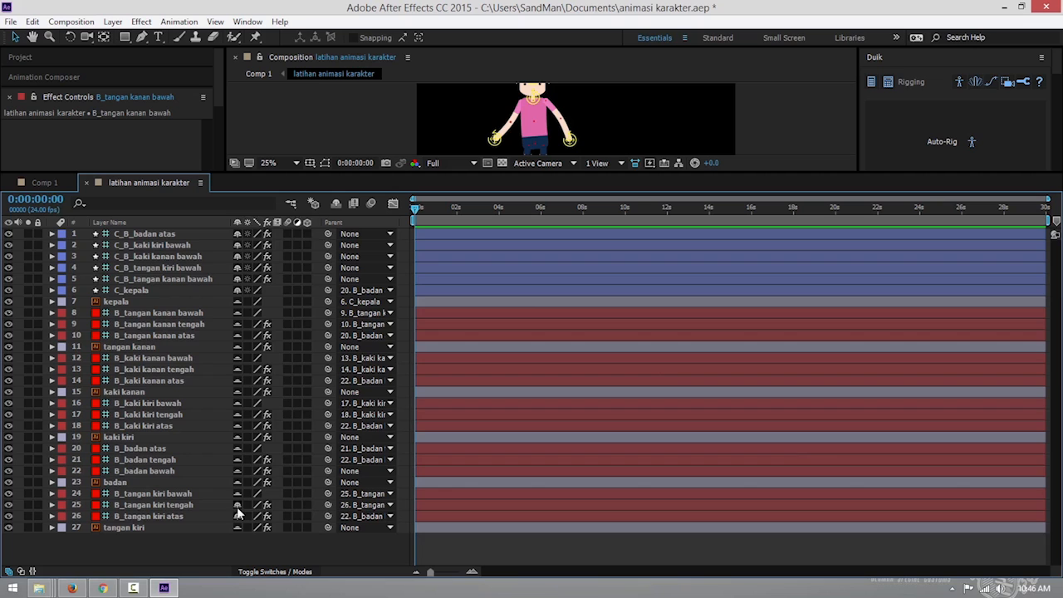
Hide the shy layers so only the six controllers are listed, and shrink the timeline to enlarge the composition view.
{"action": "left_click", "coordinate": [336, 205]}
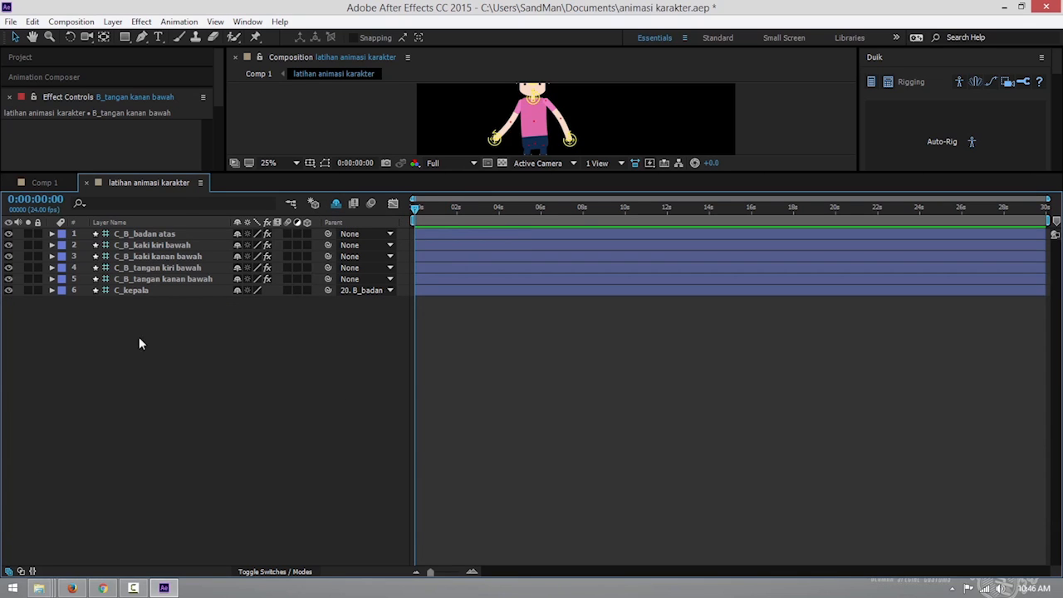
{"action": "left_click", "coordinate": [336, 205]}
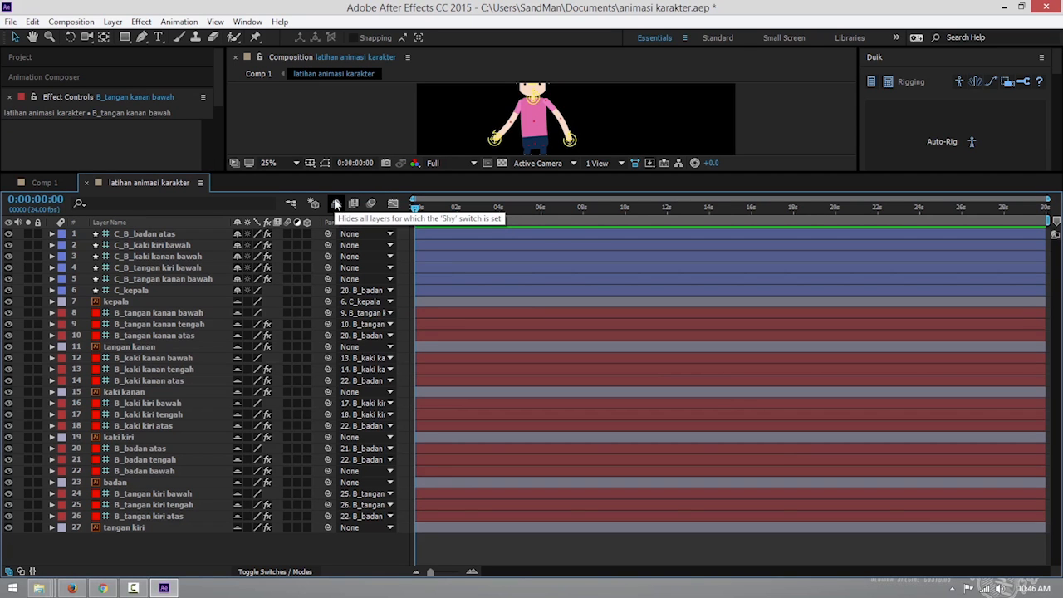
{"action": "left_click", "coordinate": [335, 205]}
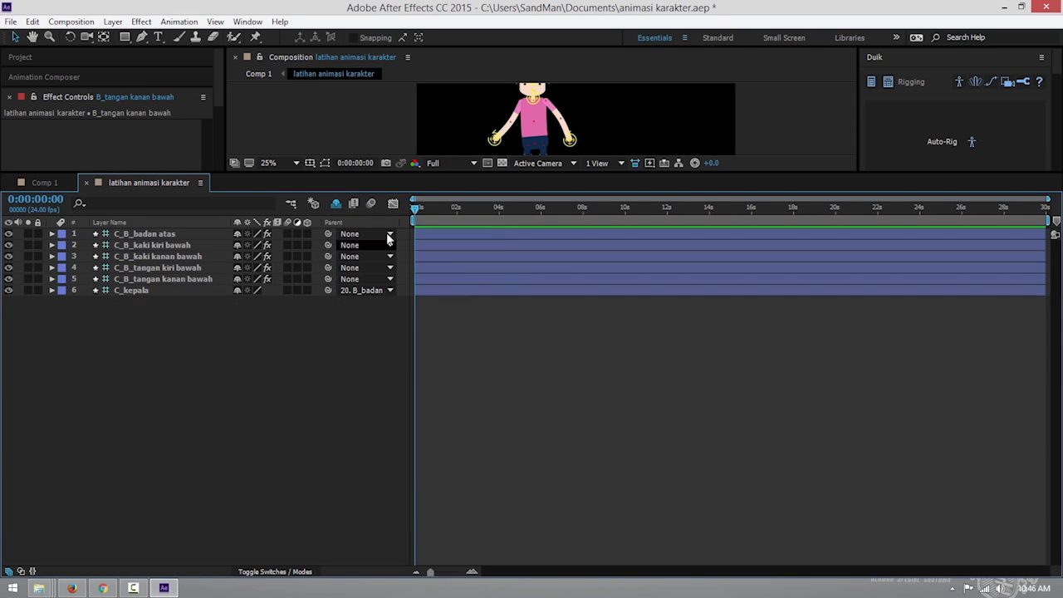
{"action": "left_click_drag", "start_coordinate": [438, 183], "coordinate": [419, 434]}
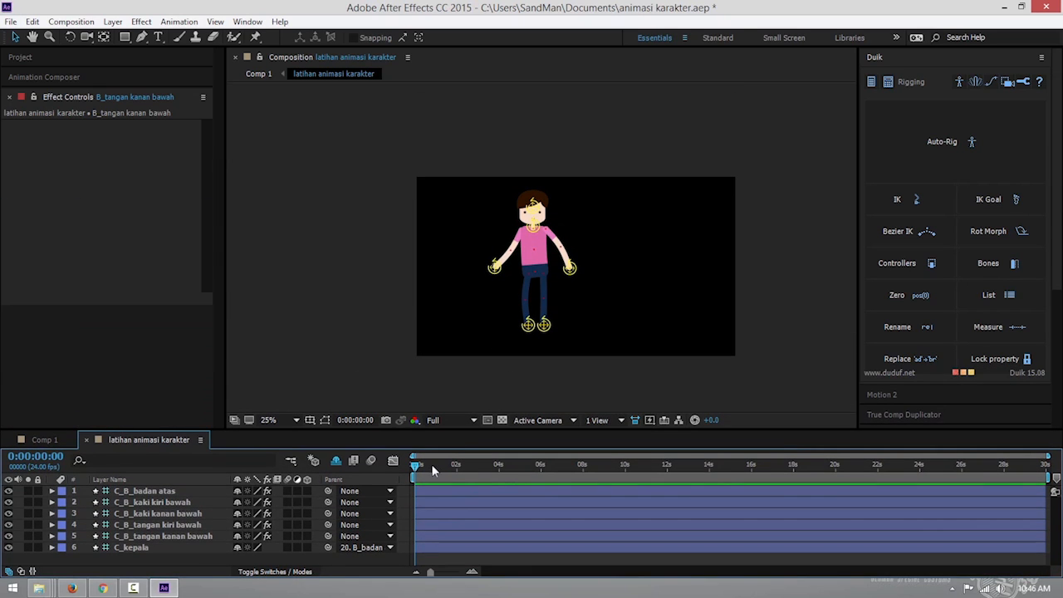
Test moving the "C_kepala" head controller away from the neck, and undo the move.
{"action": "left_click", "coordinate": [137, 547]}
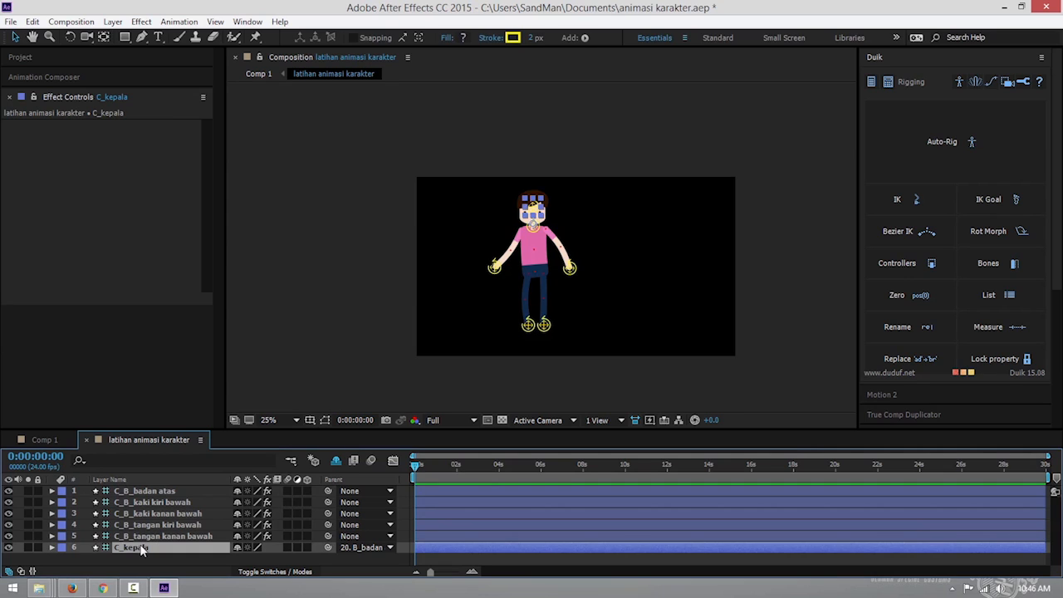
{"action": "scroll", "coordinate": [511, 219], "scroll_direction": "up", "scroll_amount": 3}
{"action": "scroll", "coordinate": [512, 219], "scroll_direction": "down", "scroll_amount": 1}
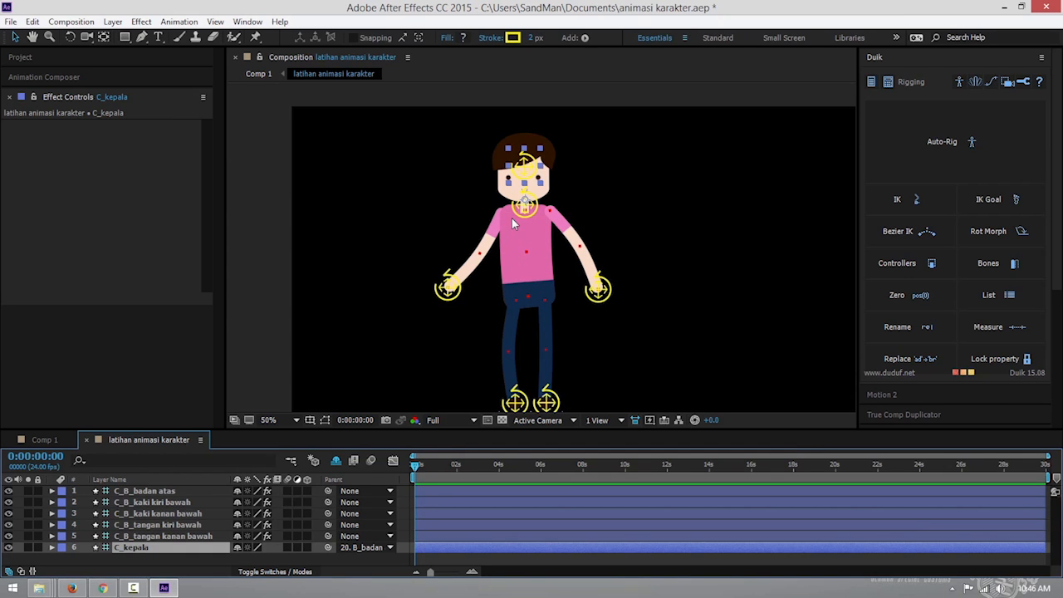
{"action": "mouse_move", "coordinate": [529, 170]}
{"action": "left_mouse_down"}
{"action": "mouse_move", "coordinate": [553, 153]}
{"action": "mouse_move", "coordinate": [528, 181]}
{"action": "mouse_move", "coordinate": [563, 210]}
{"action": "mouse_move", "coordinate": [504, 199]}
{"action": "mouse_move", "coordinate": [516, 173]}
{"action": "left_mouse_up"}
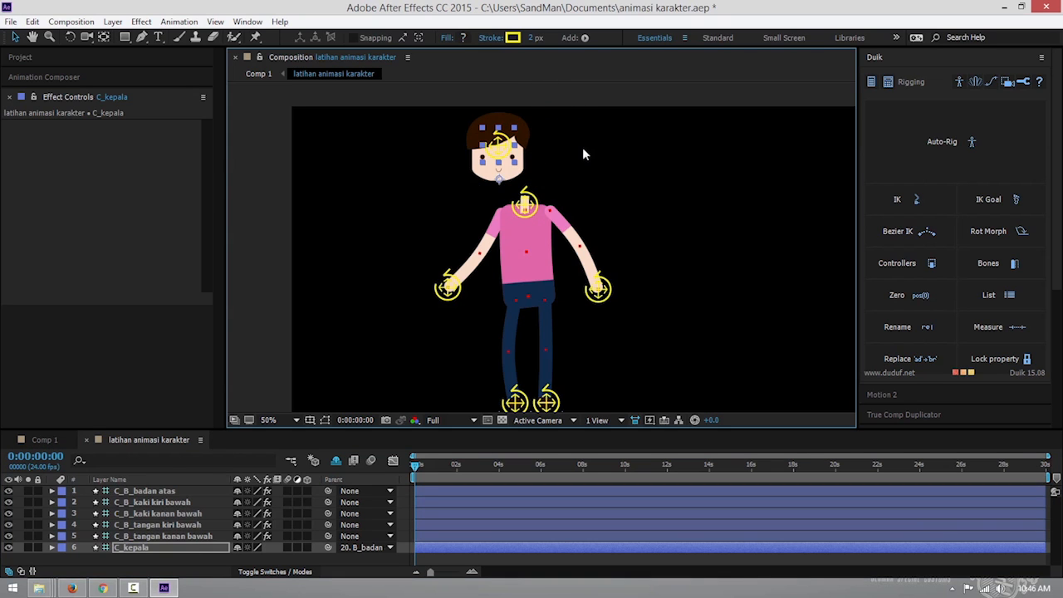
{"action": "key", "text": "ctrl+z"}
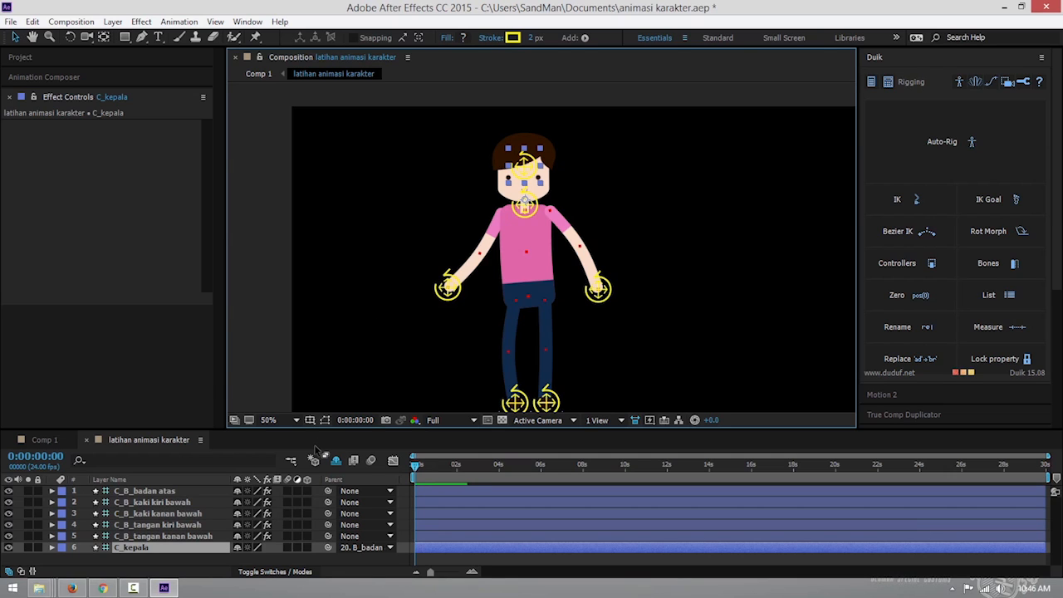
Reveal Rotation for "C_kepala" and Position for the other five controllers, enlarging the timeline to fit them.
{"action": "key", "text": "r"}
{"action": "key", "text": "r"}
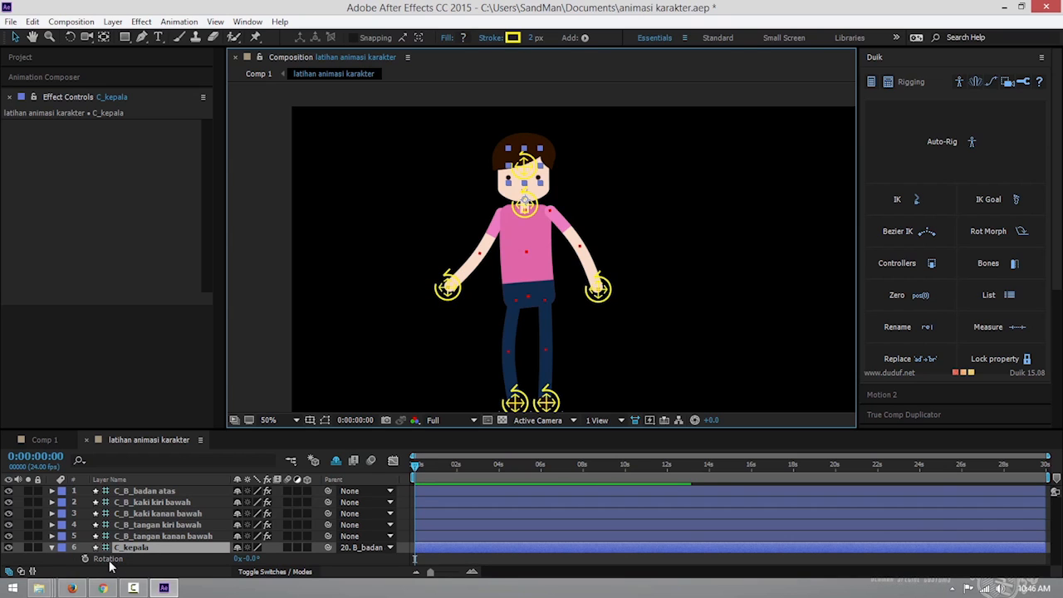
{"action": "left_click", "coordinate": [135, 535]}
{"action": "left_click", "coordinate": [157, 492], "text": "shift"}
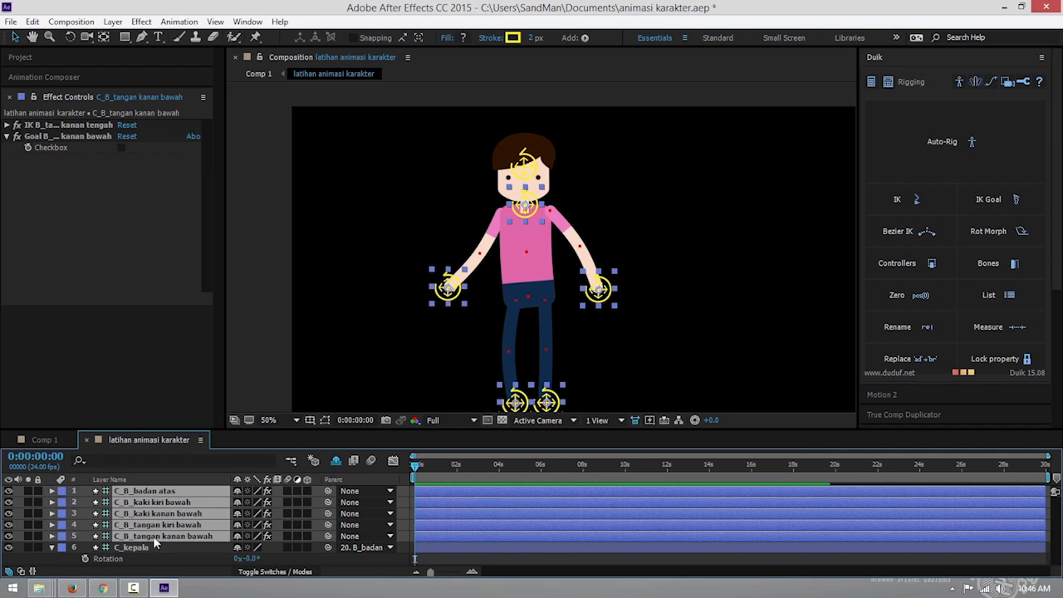
{"action": "key", "text": "p"}
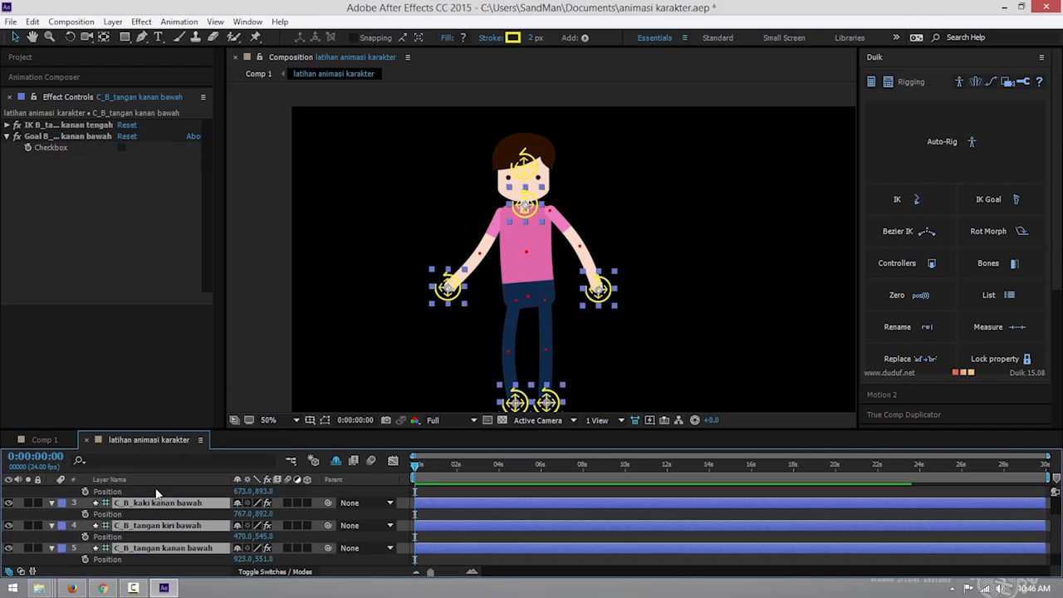
{"action": "scroll", "coordinate": [212, 515], "scroll_direction": "up", "scroll_amount": 2}
{"action": "left_click_drag", "start_coordinate": [368, 438], "coordinate": [369, 348]}
{"action": "left_click", "coordinate": [127, 555]}
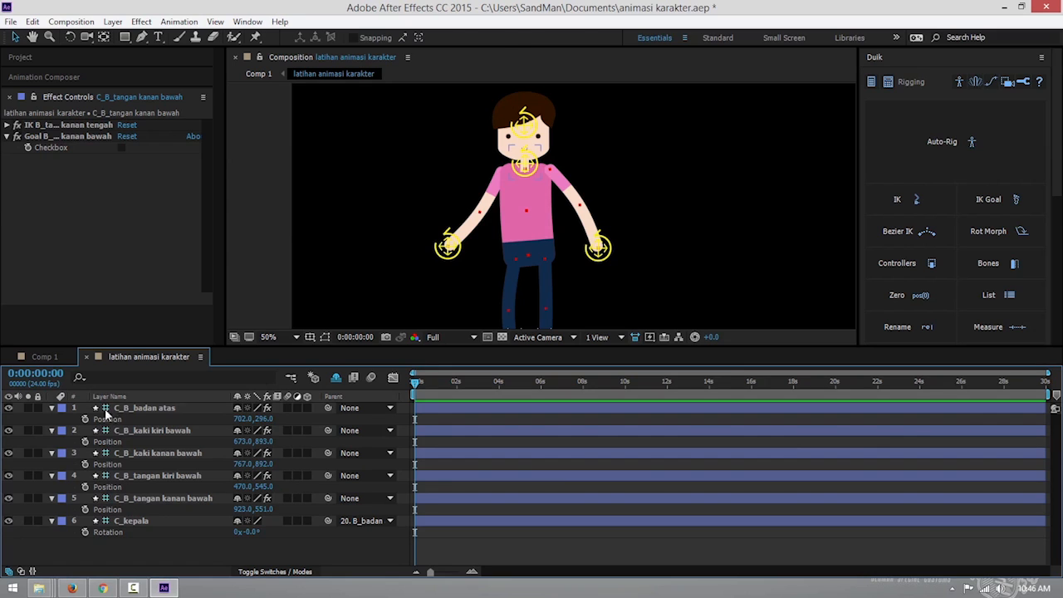
Start keyframing at 0:00:00:00 for the five controllers' Position and the Rotation of "C_kepala".
{"action": "left_click", "coordinate": [124, 408]}
{"action": "left_click", "coordinate": [135, 521], "text": "shift"}
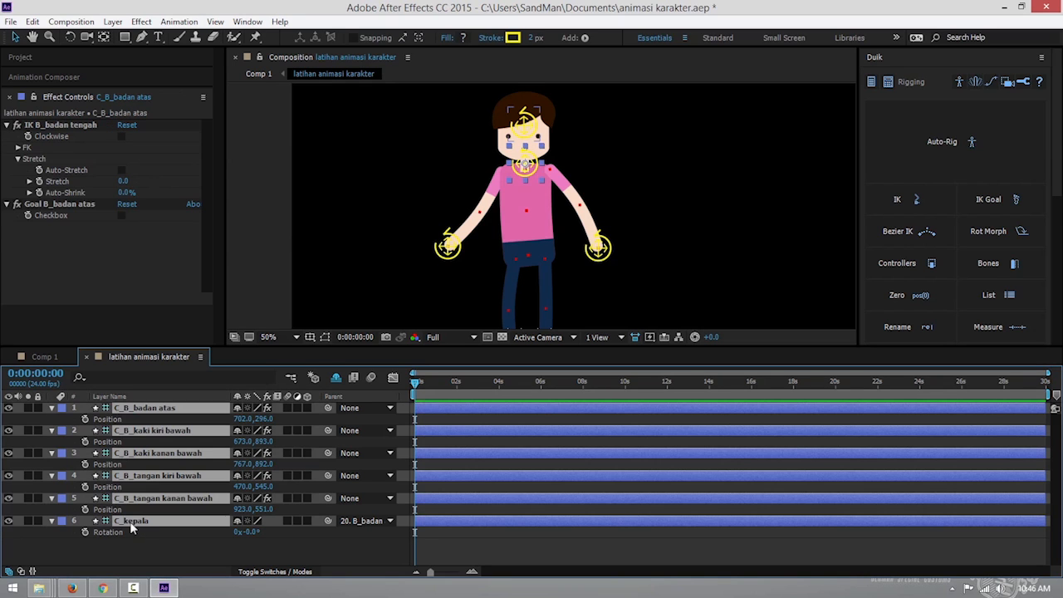
{"action": "left_click", "coordinate": [86, 419]}
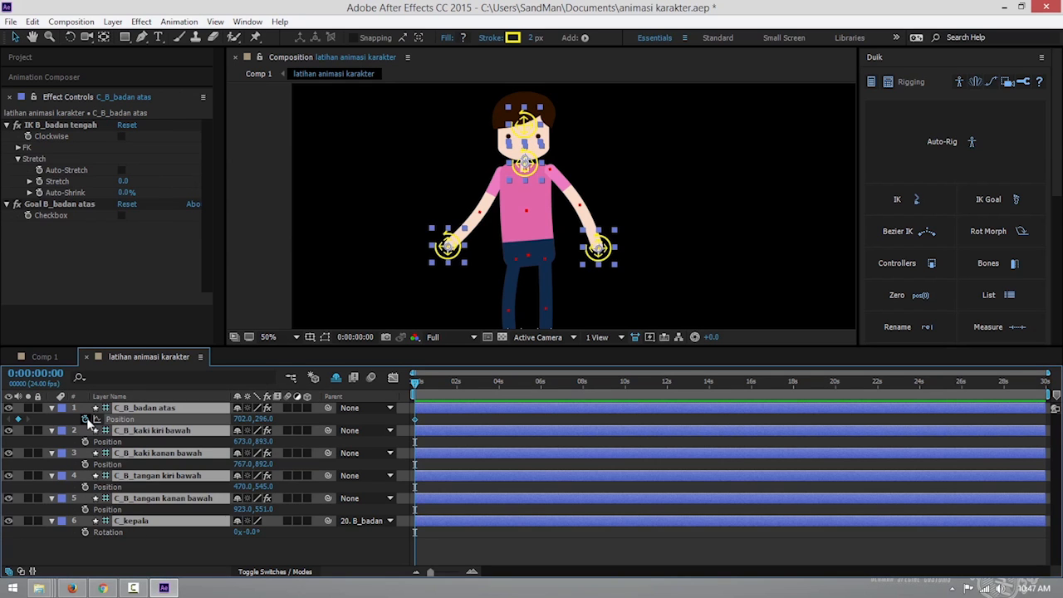
{"action": "left_click", "coordinate": [85, 531]}
{"action": "left_click", "coordinate": [184, 546]}
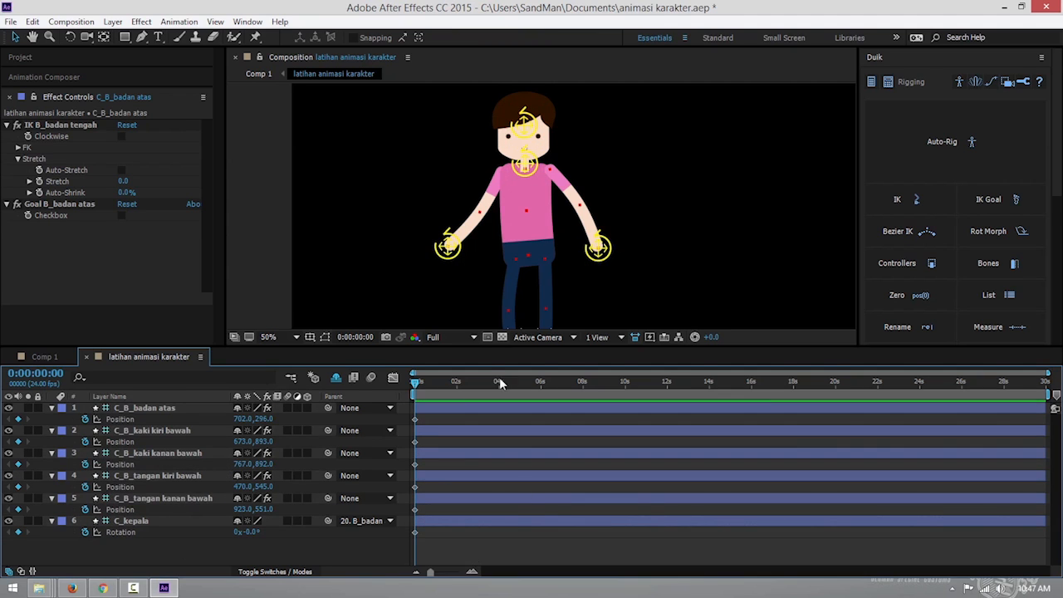
Pose the first running stride at 0:00:00:00, spreading the hands and crossing the feet to about 881, 707 (kiri) and 585, 864 (kanan).
{"action": "left_click_drag", "start_coordinate": [486, 347], "coordinate": [486, 365]}
{"action": "scroll", "coordinate": [635, 266], "scroll_direction": "down", "scroll_amount": 3}
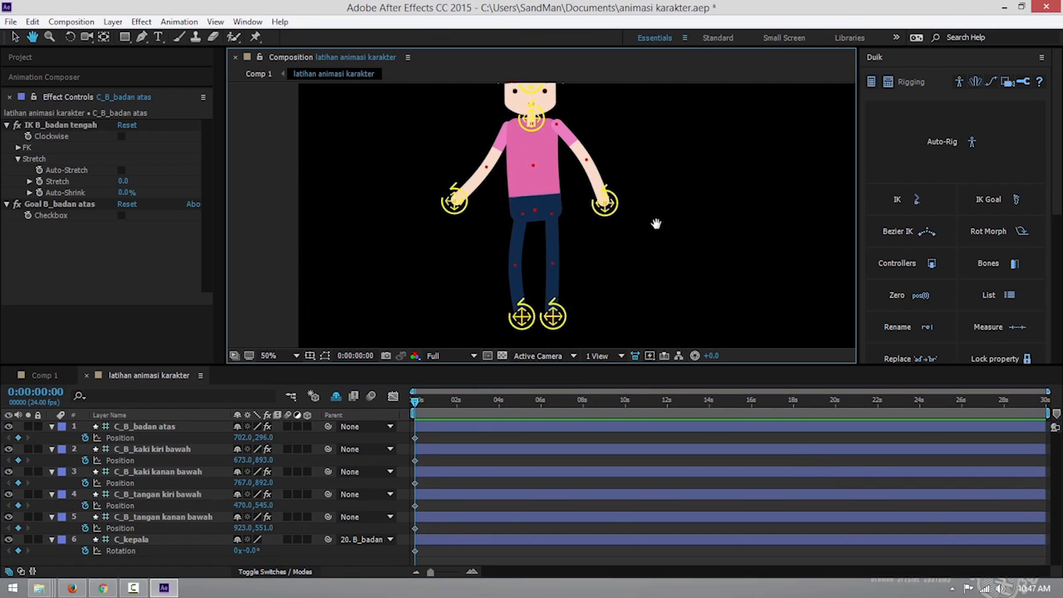
{"action": "scroll", "coordinate": [656, 260], "scroll_direction": "down", "scroll_amount": 1}
{"action": "scroll", "coordinate": [630, 258], "scroll_direction": "up", "scroll_amount": 1}
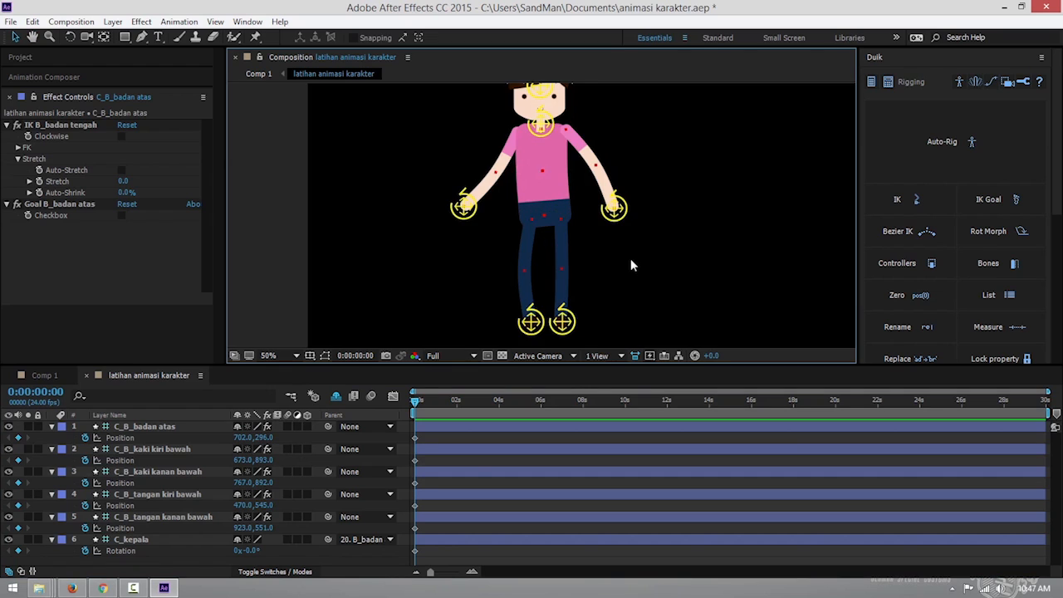
{"action": "left_click_drag", "start_coordinate": [630, 258], "coordinate": [629, 270]}
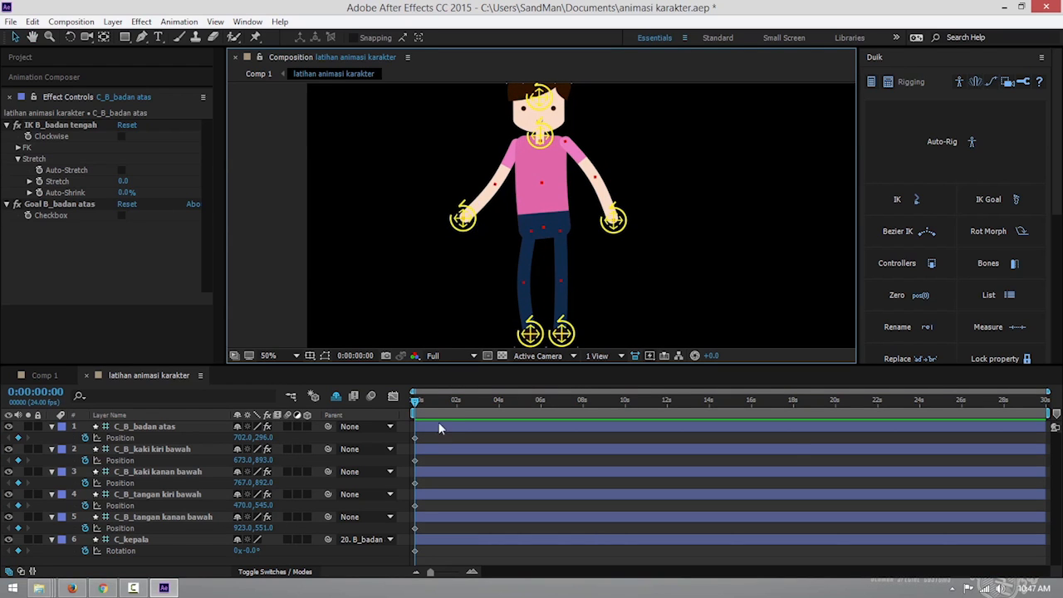
{"action": "left_click_drag", "start_coordinate": [462, 218], "coordinate": [451, 204]}
{"action": "left_click_drag", "start_coordinate": [613, 220], "coordinate": [627, 199]}
{"action": "left_click_drag", "start_coordinate": [561, 332], "coordinate": [500, 324]}
{"action": "left_click_drag", "start_coordinate": [530, 333], "coordinate": [600, 272]}
About 1.5 seconds in, swap the hands and feet for the opposite stride, raising "C_B_kaki kanan bawah" to about 951, 746.
{"action": "left_click_drag", "start_coordinate": [415, 401], "coordinate": [445, 401]}
{"action": "left_click_drag", "start_coordinate": [450, 203], "coordinate": [593, 214]}
{"action": "left_click_drag", "start_coordinate": [627, 199], "coordinate": [506, 211]}
{"action": "left_click_drag", "start_coordinate": [599, 271], "coordinate": [479, 319]}
{"action": "left_click_drag", "start_coordinate": [501, 324], "coordinate": [623, 285]}
Copy all six controllers' first-frame keyframes with multicopy3 and paste them at 0:00:02:23 to close the cycle.
{"action": "left_click_drag", "start_coordinate": [445, 402], "coordinate": [477, 409]}
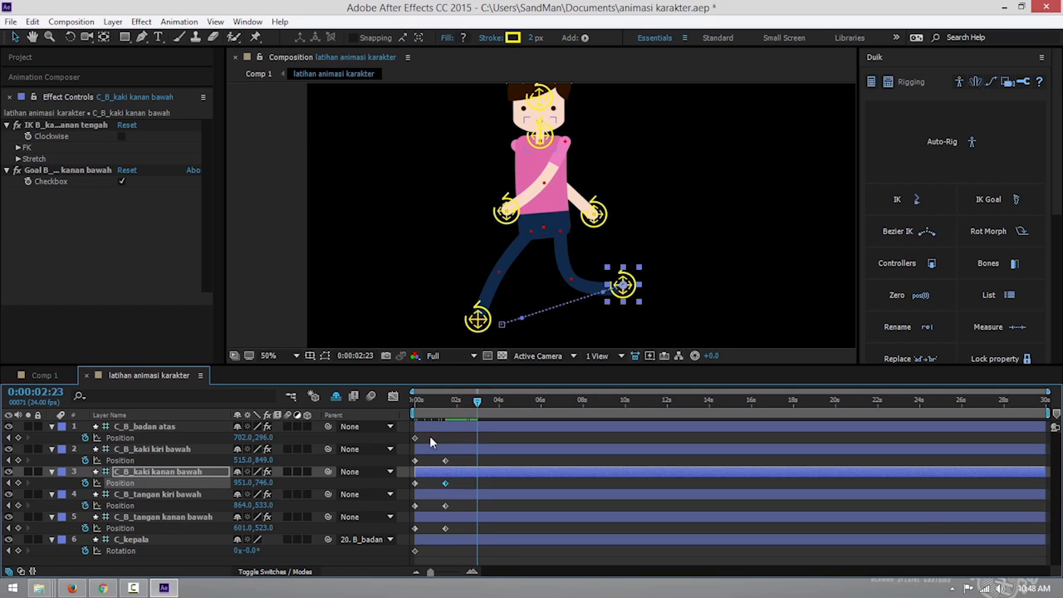
{"action": "left_click_drag", "start_coordinate": [430, 437], "coordinate": [403, 562]}
{"action": "scroll", "coordinate": [979, 297], "scroll_direction": "down", "scroll_amount": 3}
{"action": "left_click", "coordinate": [907, 311]}
{"action": "left_click", "coordinate": [907, 144]}
{"action": "left_click", "coordinate": [911, 171]}
At 0:00:00:17, bring the foot controllers together under the body, at about 667, 854 (kiri) and 733, 851 (kanan).
{"action": "left_click_drag", "start_coordinate": [417, 401], "coordinate": [429, 402]}
{"action": "left_click_drag", "start_coordinate": [540, 135], "coordinate": [541, 153]}
{"action": "key", "text": "ctrl+z"}
{"action": "left_click_drag", "start_coordinate": [541, 296], "coordinate": [550, 320]}
At 0:00:02:06, plant both feet together and lower "C_B_badan atas" to about 682, 378, then preview the motion.
{"action": "left_click_drag", "start_coordinate": [429, 402], "coordinate": [462, 406]}
{"action": "left_click_drag", "start_coordinate": [556, 305], "coordinate": [551, 324]}
{"action": "left_click_drag", "start_coordinate": [542, 296], "coordinate": [544, 324]}
{"action": "left_click_drag", "start_coordinate": [540, 135], "coordinate": [538, 147]}
{"action": "left_click_drag", "start_coordinate": [461, 403], "coordinate": [430, 407]}
{"action": "key", "text": "space"}
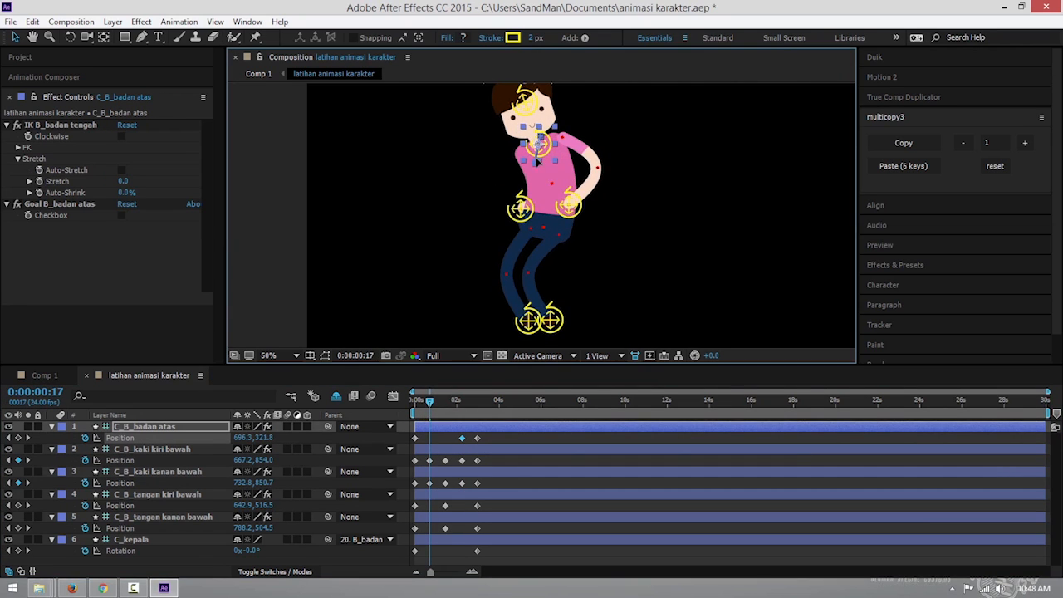
Copy the "C_B_badan atas" start position to the middle stride and its lowered position to 0:00:00:17.
{"action": "left_click", "coordinate": [9, 438]}
{"action": "left_click", "coordinate": [27, 437]}
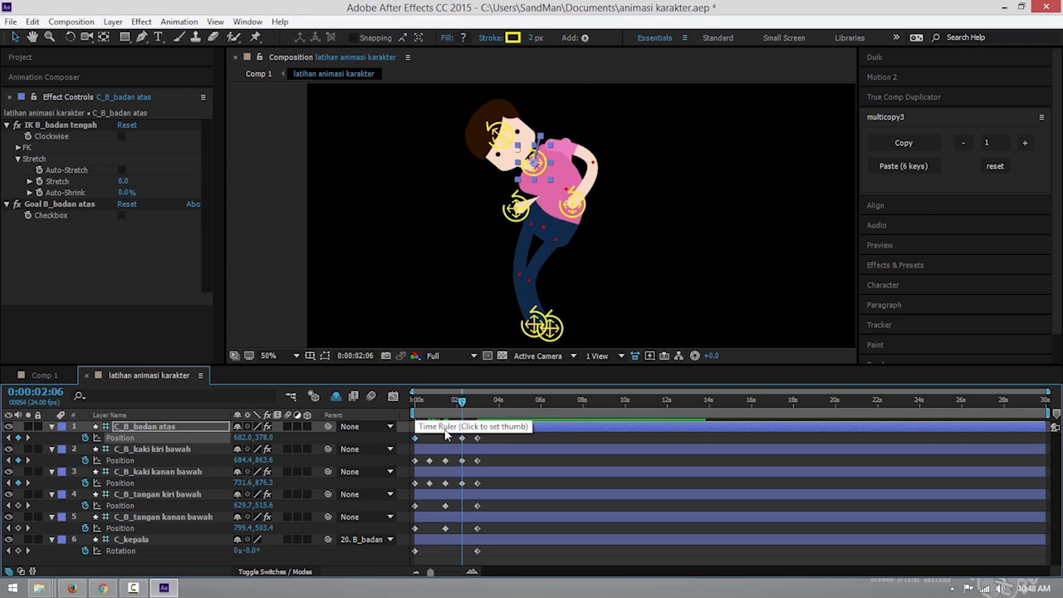
{"action": "left_click", "coordinate": [8, 460]}
{"action": "left_click", "coordinate": [415, 437]}
{"action": "key", "text": "ctrl+c"}
{"action": "key", "text": "ctrl+v"}
{"action": "left_click", "coordinate": [462, 437]}
{"action": "key", "text": "ctrl+c"}
{"action": "left_click", "coordinate": [9, 482]}
{"action": "key", "text": "ctrl+v"}
Keyframe the "C_kepala" rotation at the middle stride, then adjust the head's rotation and raise the torso controller at 0:00:00:17.
{"action": "mouse_move", "coordinate": [429, 402]}
{"action": "left_mouse_down"}
{"action": "mouse_move", "coordinate": [418, 403]}
{"action": "mouse_move", "coordinate": [432, 423]}
{"action": "mouse_move", "coordinate": [438, 402]}
{"action": "left_mouse_up"}
{"action": "left_click", "coordinate": [28, 550]}
{"action": "left_click", "coordinate": [9, 528]}
{"action": "left_click", "coordinate": [18, 550]}
{"action": "left_click", "coordinate": [8, 482]}
{"action": "mouse_move", "coordinate": [250, 550]}
{"action": "left_mouse_down"}
{"action": "mouse_move", "coordinate": [289, 544]}
{"action": "mouse_move", "coordinate": [249, 542]}
{"action": "left_mouse_up"}
{"action": "left_click_drag", "start_coordinate": [532, 163], "coordinate": [534, 142]}
Copy the torso position and head rotation keyframes from 0:00:00:17 to 0:00:02:06.
{"action": "left_click", "coordinate": [27, 460]}
{"action": "left_click", "coordinate": [27, 460]}
{"action": "left_click", "coordinate": [429, 460]}
{"action": "left_click", "coordinate": [429, 437]}
{"action": "key", "text": "ctrl+c"}
{"action": "key", "text": "ctrl+v"}
{"action": "left_click", "coordinate": [513, 440]}
{"action": "left_click", "coordinate": [429, 550]}
{"action": "key", "text": "ctrl+c"}
{"action": "key", "text": "ctrl+v"}
{"action": "left_click", "coordinate": [513, 463]}
Preview the run cycle from the first frame.
{"action": "left_click_drag", "start_coordinate": [461, 402], "coordinate": [486, 421]}
{"action": "key", "text": "Home"}
{"action": "key", "text": "comma"}
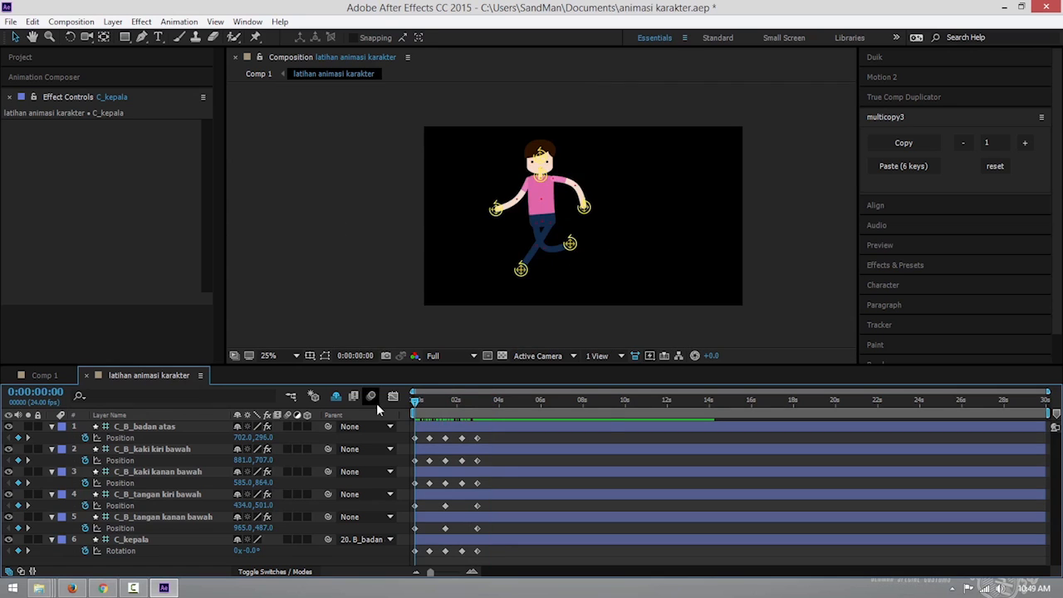
{"action": "key", "text": "space"}
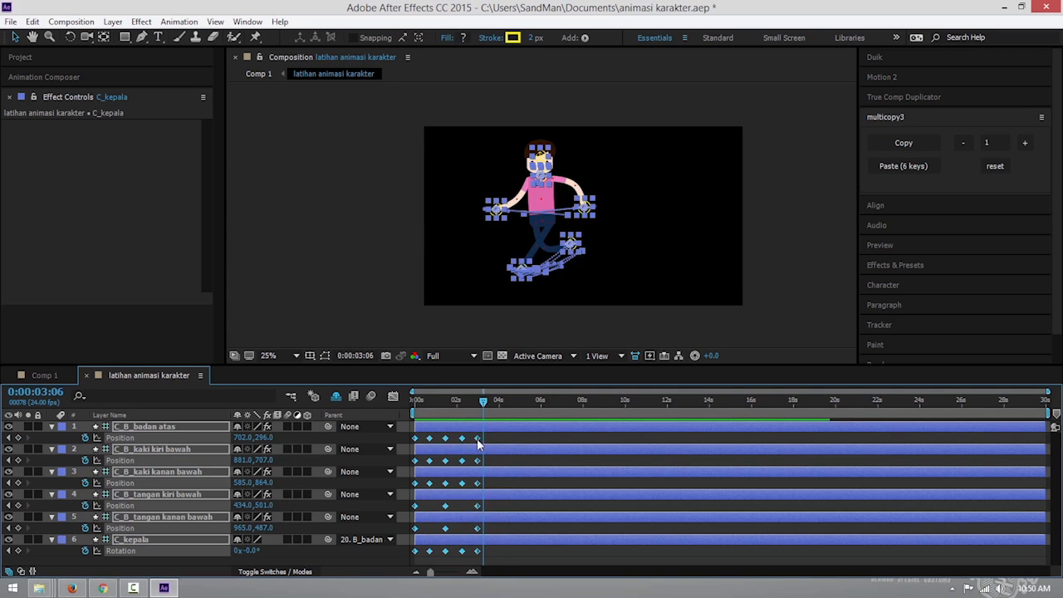
Compress all the controllers' keyframes so the cycle ends just before 2 seconds, and preview it from the start.
{"action": "key", "text": "space"}
{"action": "left_click_drag", "start_coordinate": [465, 402], "coordinate": [401, 407]}
{"action": "key", "text": "space"}
{"action": "key", "text": "space"}
Try Easy Ease on all the controllers' keyframes.
{"action": "left_click", "coordinate": [393, 397]}
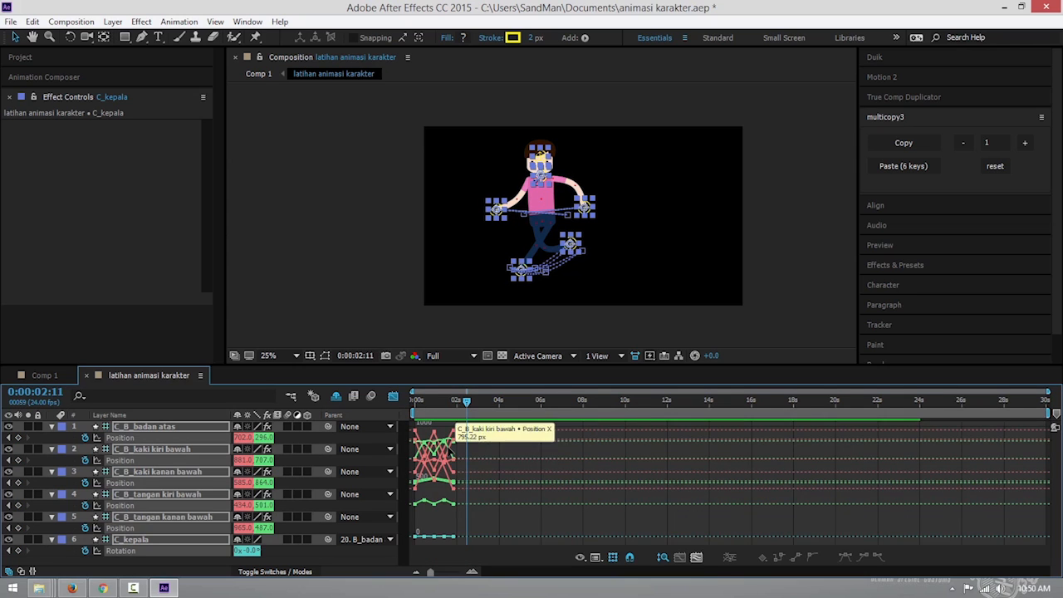
{"action": "left_click", "coordinate": [393, 397]}
{"action": "left_click_drag", "start_coordinate": [487, 558], "coordinate": [412, 432]}
{"action": "right_click", "coordinate": [415, 437]}
{"action": "mouse_move", "coordinate": [492, 428]}
{"action": "left_click", "coordinate": [612, 457]}
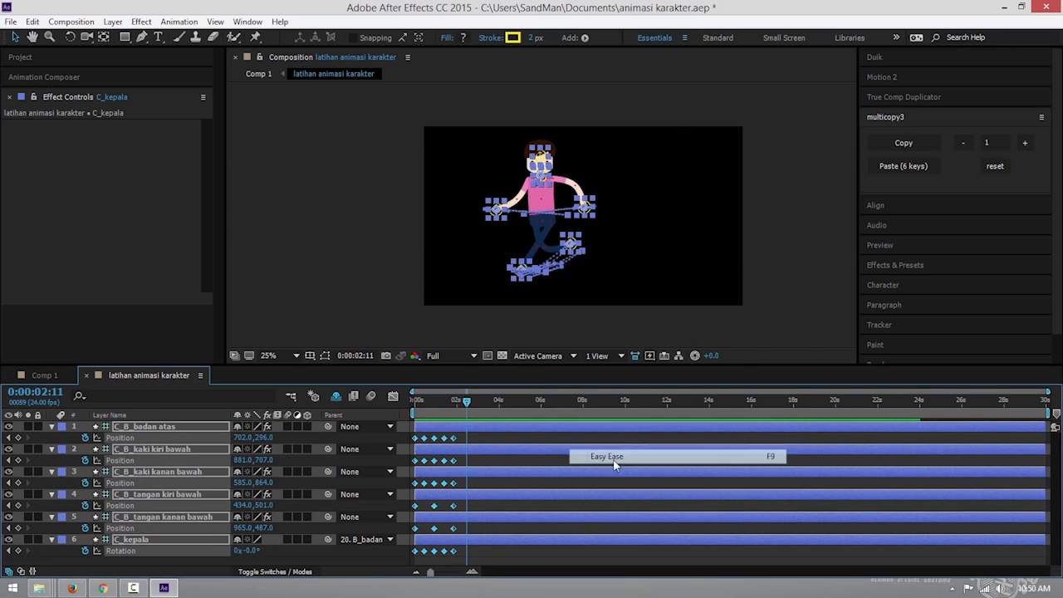
Ease all selected keyframes in and out at 65 with Motion 2, and preview the cycle from the start.
{"action": "left_click_drag", "start_coordinate": [466, 402], "coordinate": [403, 406]}
{"action": "left_click", "coordinate": [881, 78]}
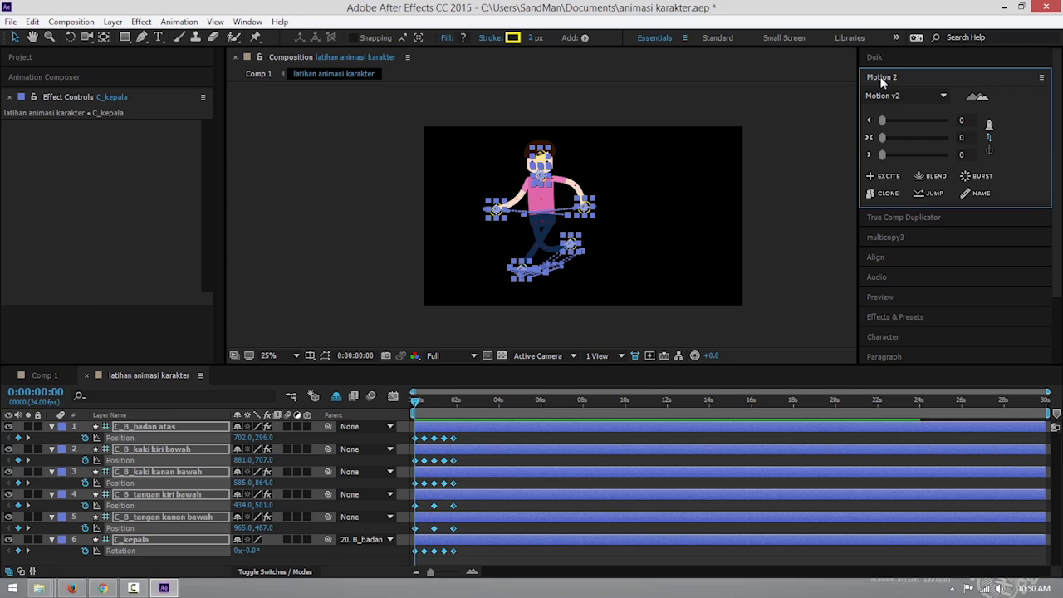
{"action": "left_click_drag", "start_coordinate": [883, 137], "coordinate": [926, 141]}
{"action": "key", "text": "space"}
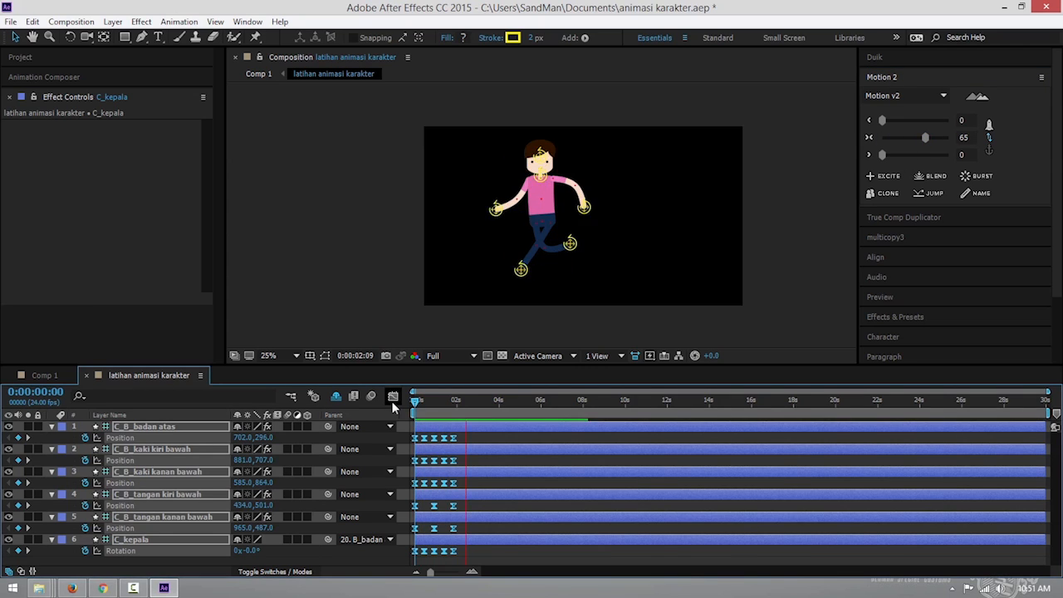
Reduce the Motion 2 in-and-out easing on the keyframes and replay the cycle, magnifying the timeline.
{"action": "left_click_drag", "start_coordinate": [925, 137], "coordinate": [906, 139]}
{"action": "left_click_drag", "start_coordinate": [437, 400], "coordinate": [397, 402]}
{"action": "key", "text": "space"}
{"action": "key", "text": "space"}
{"action": "key", "text": "space"}
{"action": "key", "text": "equal"}
{"action": "key", "text": "equal"}
{"action": "key", "text": "space"}
{"action": "key", "text": "space"}
Copy all keyframes after the first frame with multicopy3 and paste them three times in succession to repeat the run cycle.
{"action": "left_click_drag", "start_coordinate": [438, 433], "coordinate": [577, 566]}
{"action": "left_click", "coordinate": [887, 237]}
{"action": "left_click", "coordinate": [913, 142]}
{"action": "left_click_drag", "start_coordinate": [595, 401], "coordinate": [597, 404]}
{"action": "left_click", "coordinate": [903, 166]}
{"action": "left_click", "coordinate": [733, 403]}
{"action": "left_click", "coordinate": [903, 166]}
{"action": "left_click", "coordinate": [878, 404]}
{"action": "left_click", "coordinate": [904, 166]}
Play the repeated run cycle back from the start to check the loop.
{"action": "left_click_drag", "start_coordinate": [1013, 433], "coordinate": [875, 556]}
{"action": "left_click_drag", "start_coordinate": [431, 401], "coordinate": [388, 406]}
{"action": "key", "text": "space"}
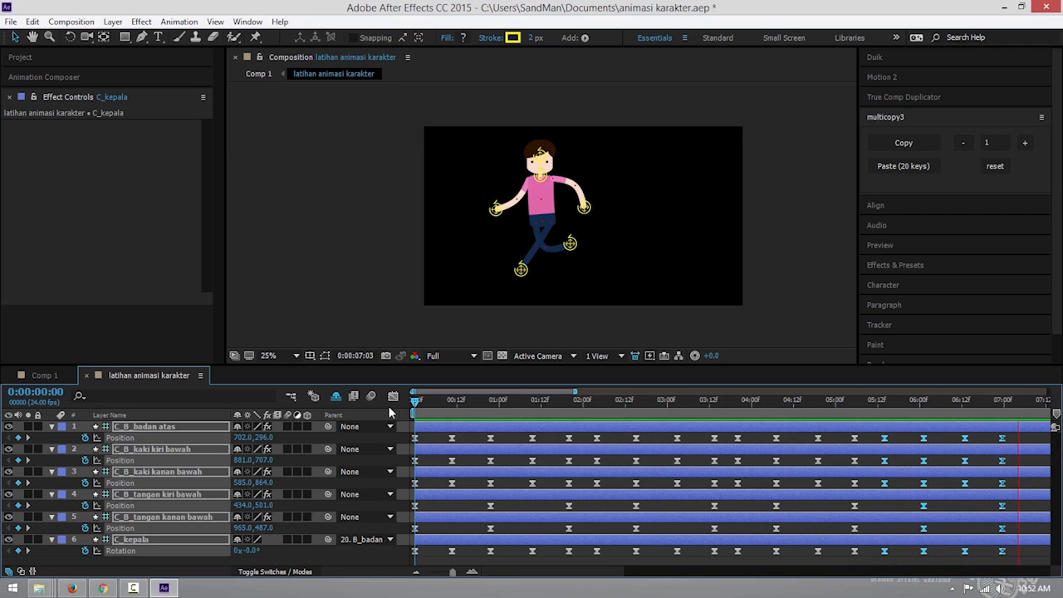
{"action": "key", "text": "space"}
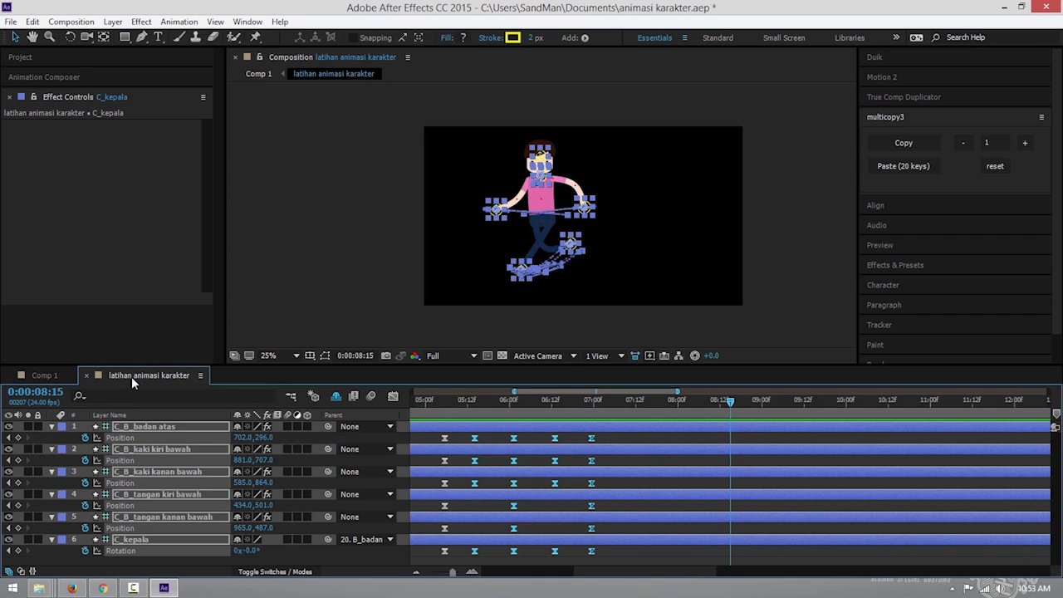
Close the character composition and, at 0:00:00:00 in "Comp 1", move the "latihan animasi karakter" layer sideways to 1424, 400.
{"action": "left_click", "coordinate": [86, 376]}
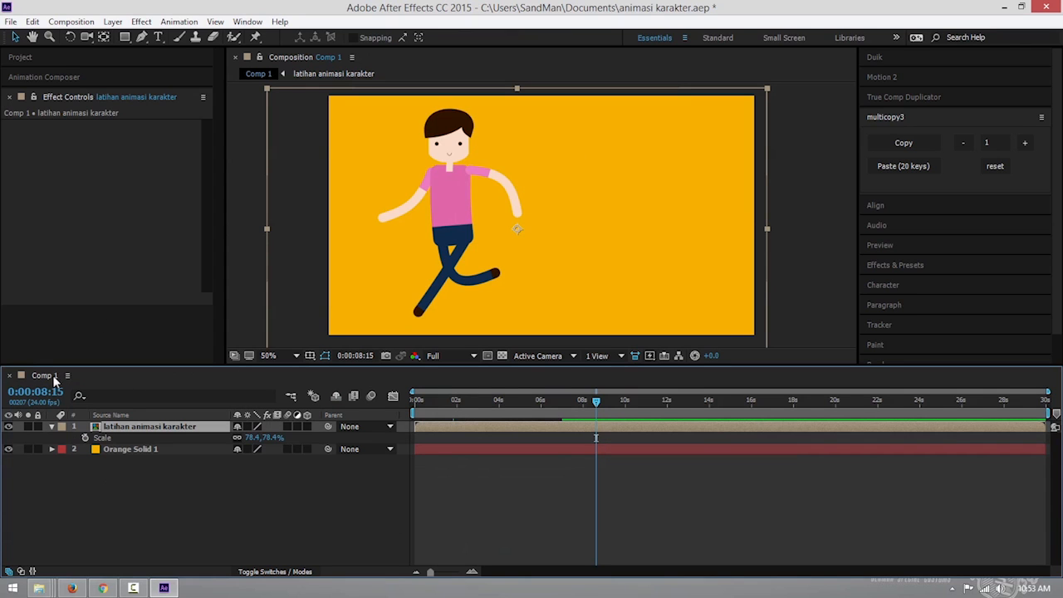
{"action": "mouse_move", "coordinate": [431, 407]}
{"action": "left_mouse_down"}
{"action": "mouse_move", "coordinate": [415, 404]}
{"action": "mouse_move", "coordinate": [562, 404]}
{"action": "mouse_move", "coordinate": [414, 404]}
{"action": "left_mouse_up"}
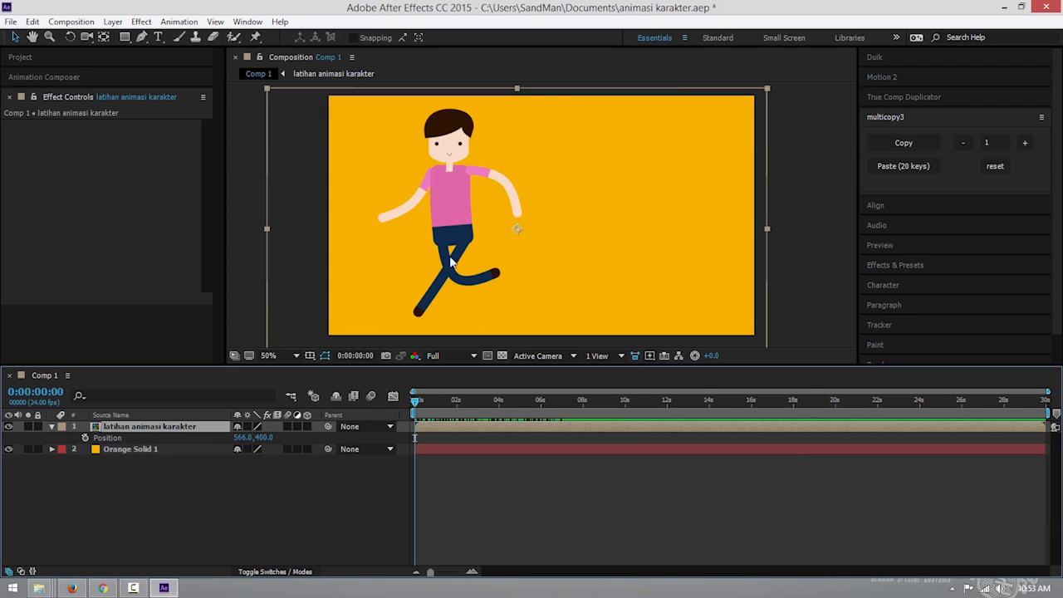
{"action": "left_click_drag", "start_coordinate": [557, 221], "coordinate": [739, 214]}
{"action": "key", "text": "Return"}
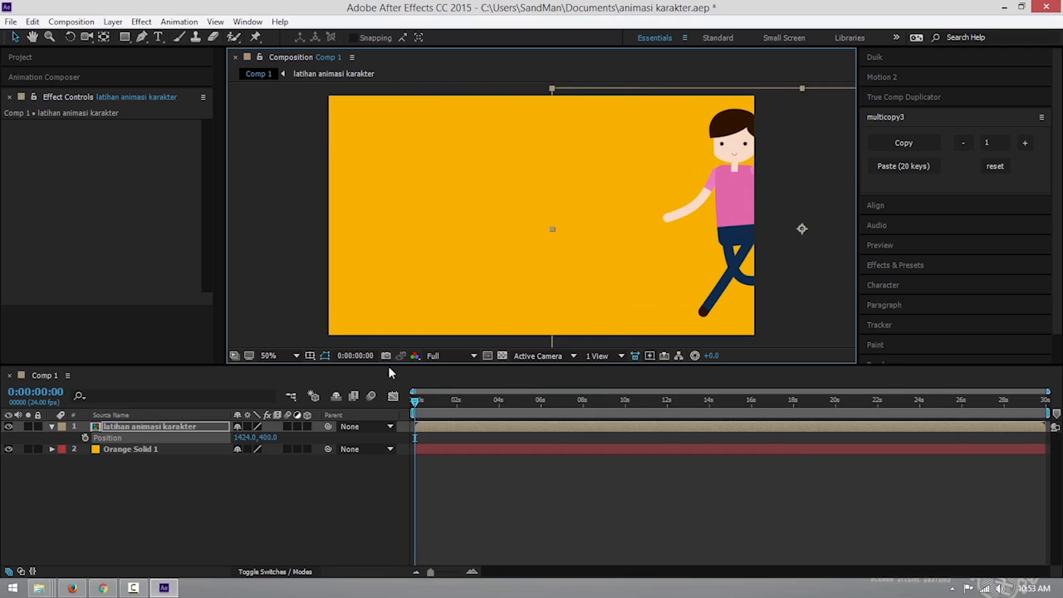
Keyframe the "latihan animasi karakter" layer's Position at 0:00:00:00 and, at 0:00:06:20, move the character across the frame to -32, 400.
{"action": "left_click", "coordinate": [84, 438]}
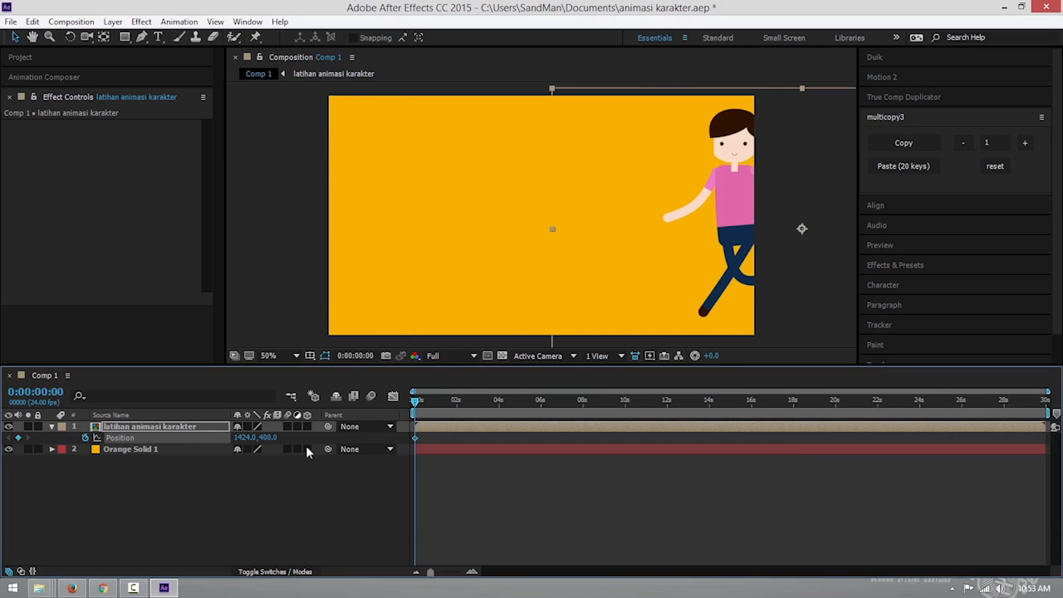
{"action": "left_click_drag", "start_coordinate": [419, 403], "coordinate": [564, 415]}
{"action": "left_click_drag", "start_coordinate": [739, 220], "coordinate": [270, 215]}
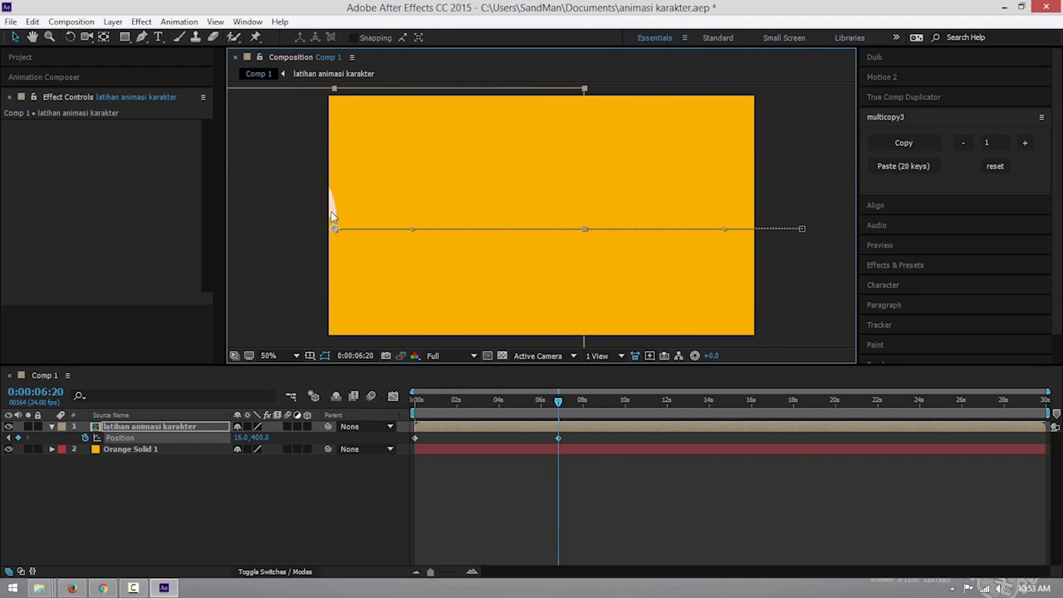
{"action": "left_click_drag", "start_coordinate": [326, 209], "coordinate": [316, 214]}
{"action": "left_click", "coordinate": [501, 497]}
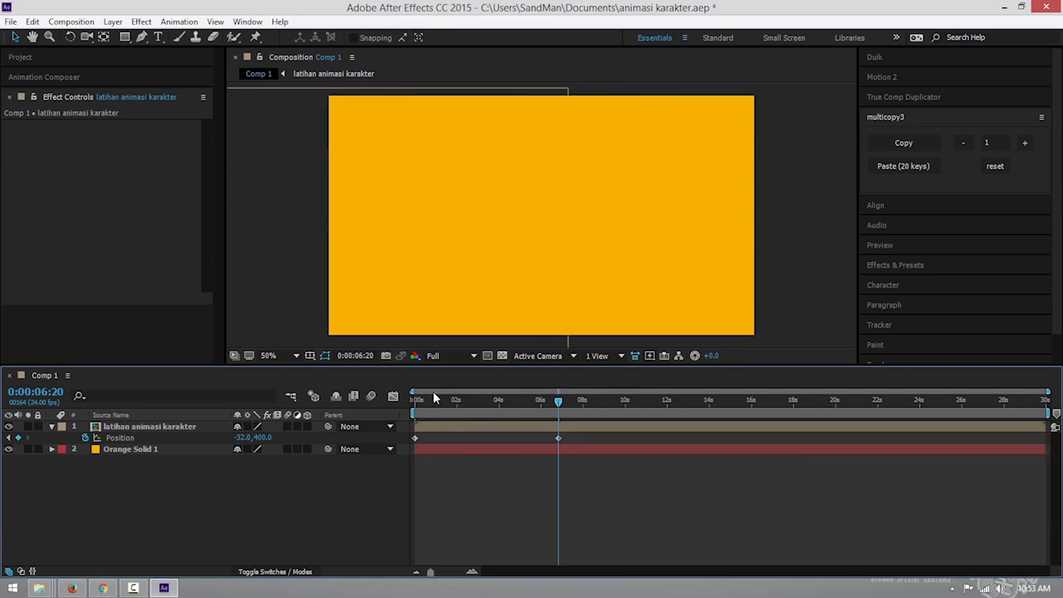
Play "Comp 1" back from the start several times to check the character's run across the orange background.
{"action": "left_click_drag", "start_coordinate": [421, 404], "coordinate": [386, 411]}
{"action": "key", "text": "space"}
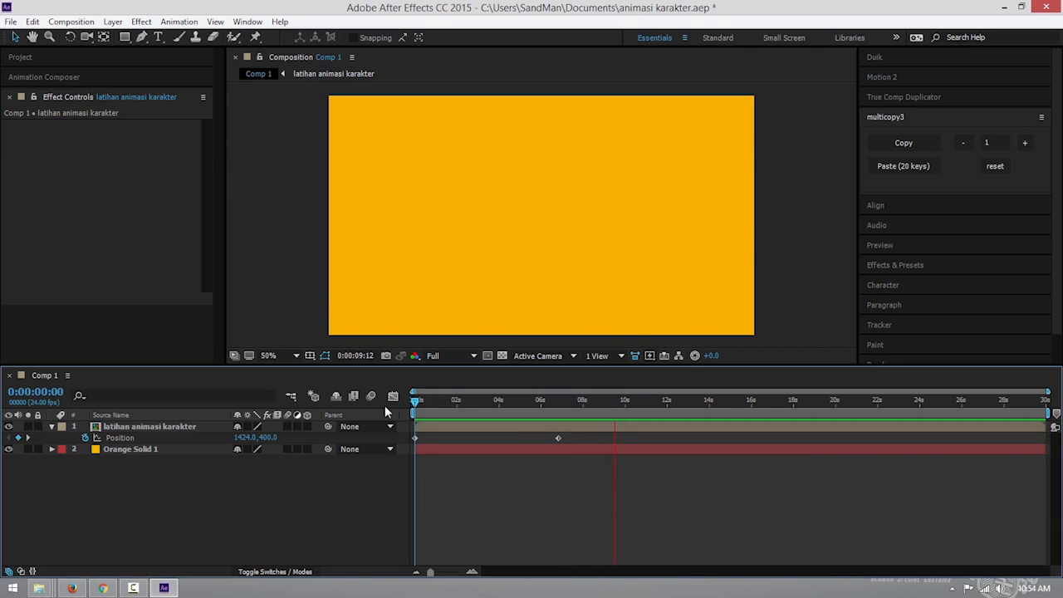
{"action": "key", "text": "space"}
{"action": "key", "text": "space"}
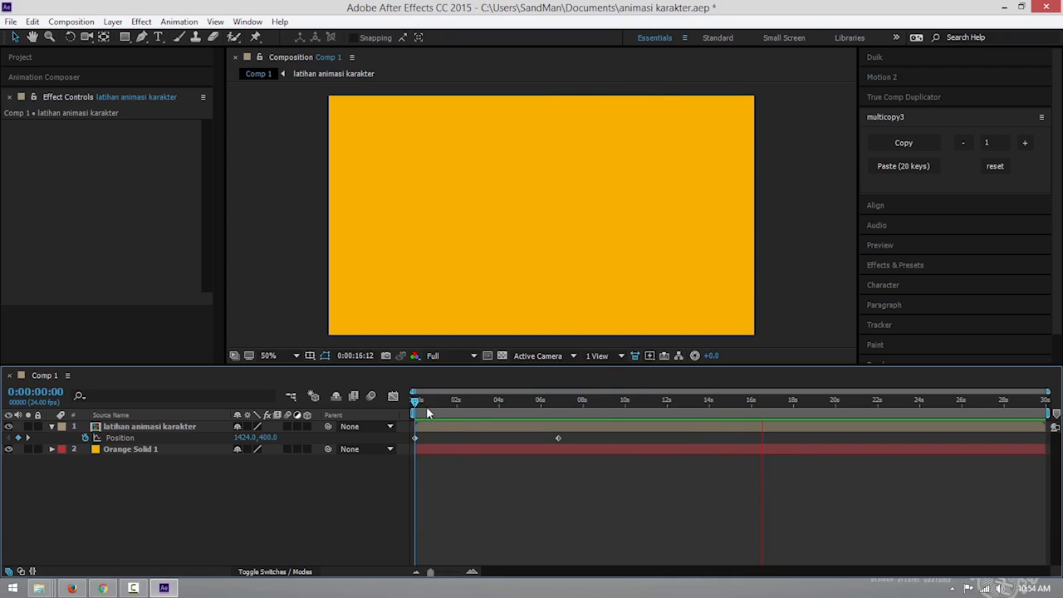
{"action": "key", "text": "space"}
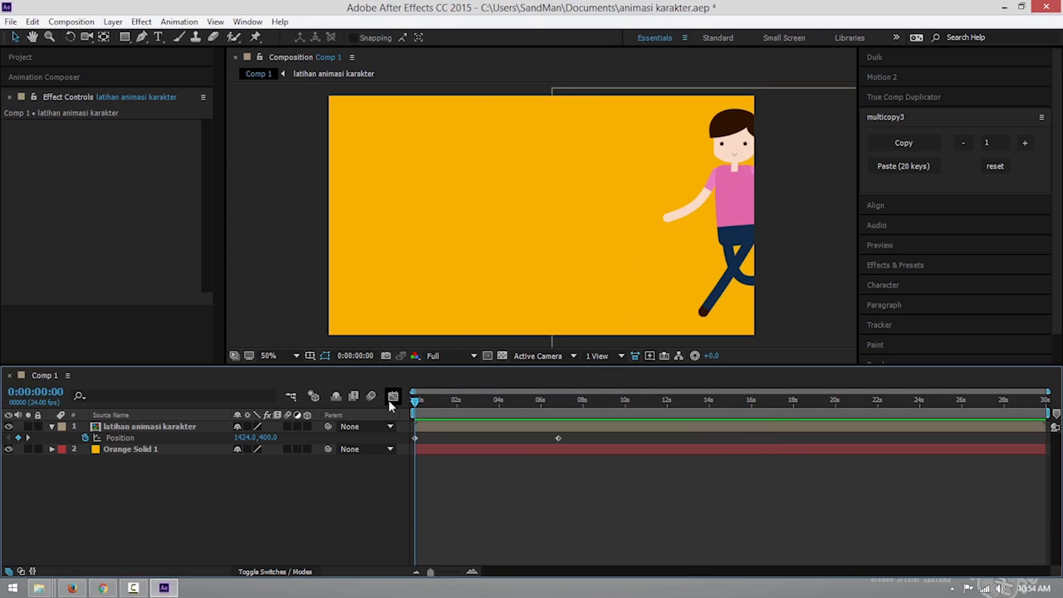
{"action": "key", "text": "space"}
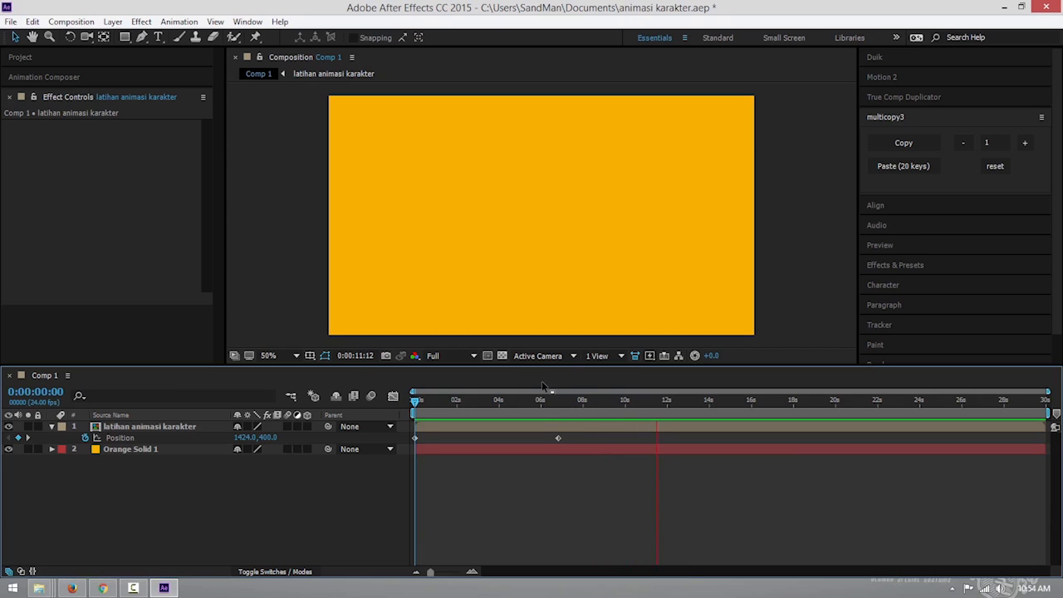
{"action": "key", "text": "space"}
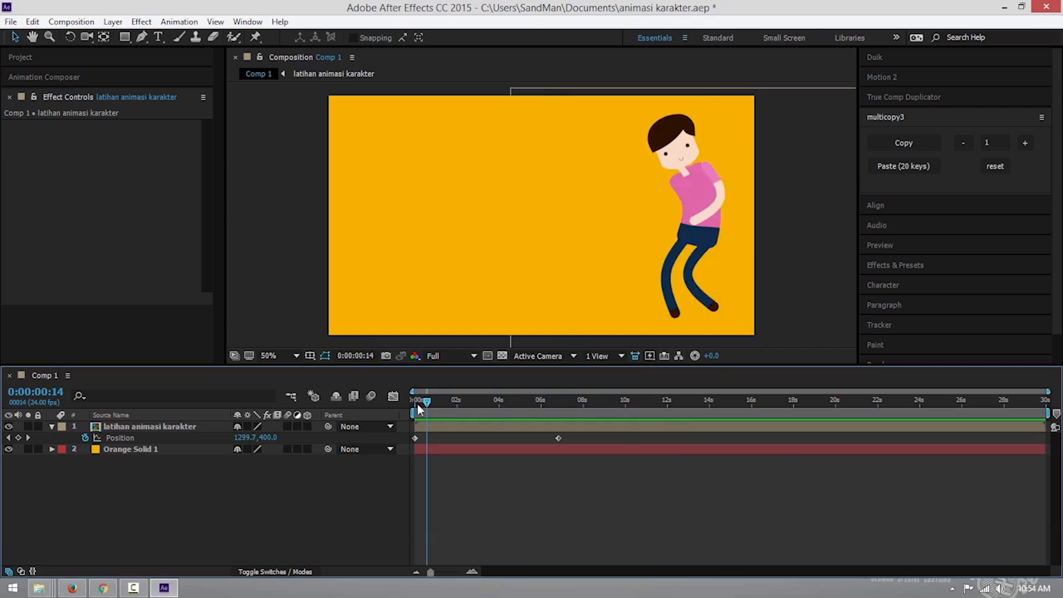
{"action": "key", "text": "space"}
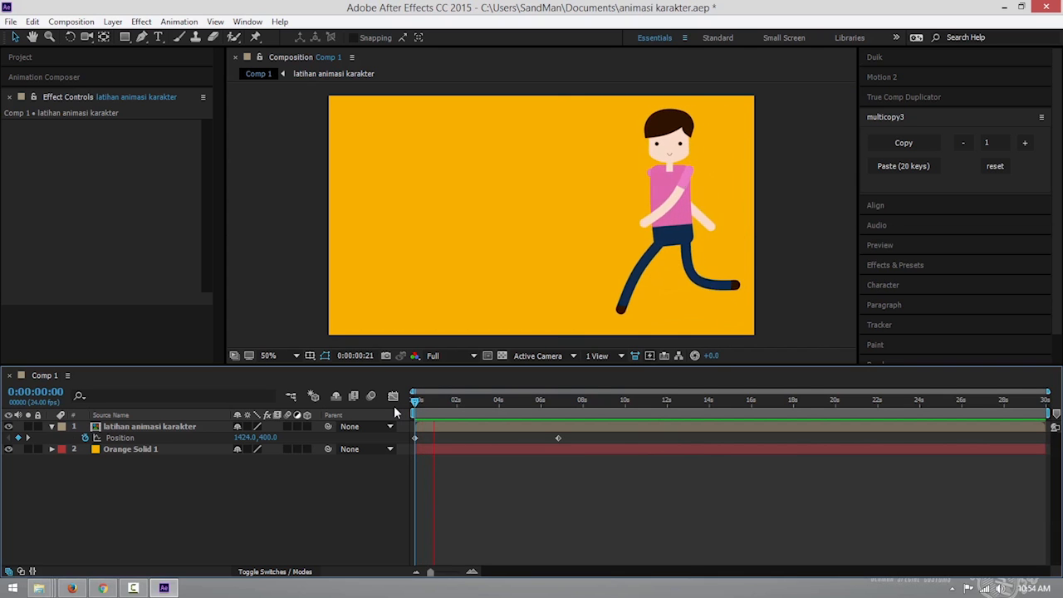